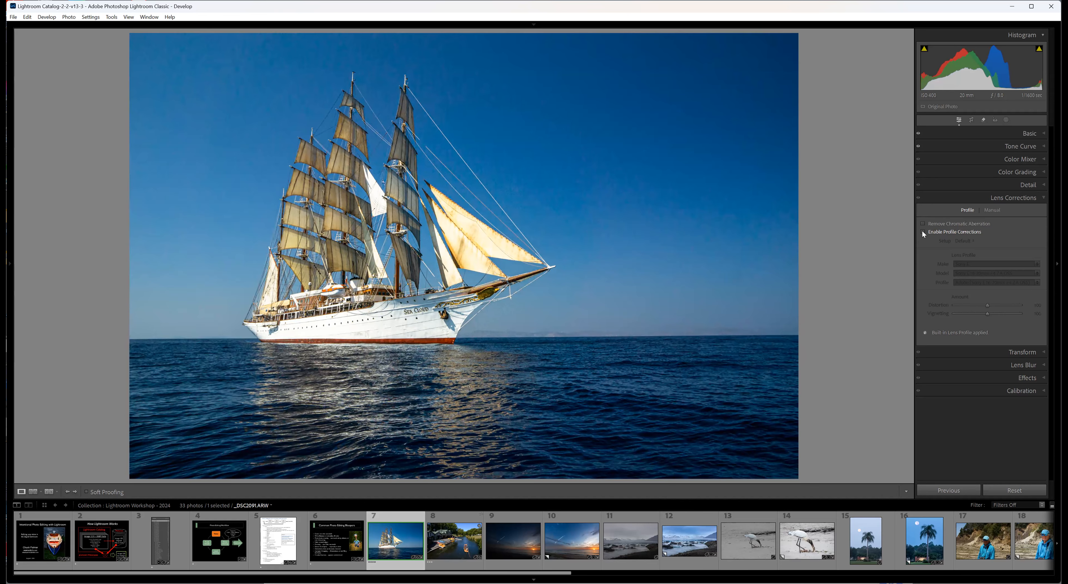
# Toggle the lens profile corrections on the ship photo to compare the effect, and leave them enabled.
pyautogui.click(921, 231)
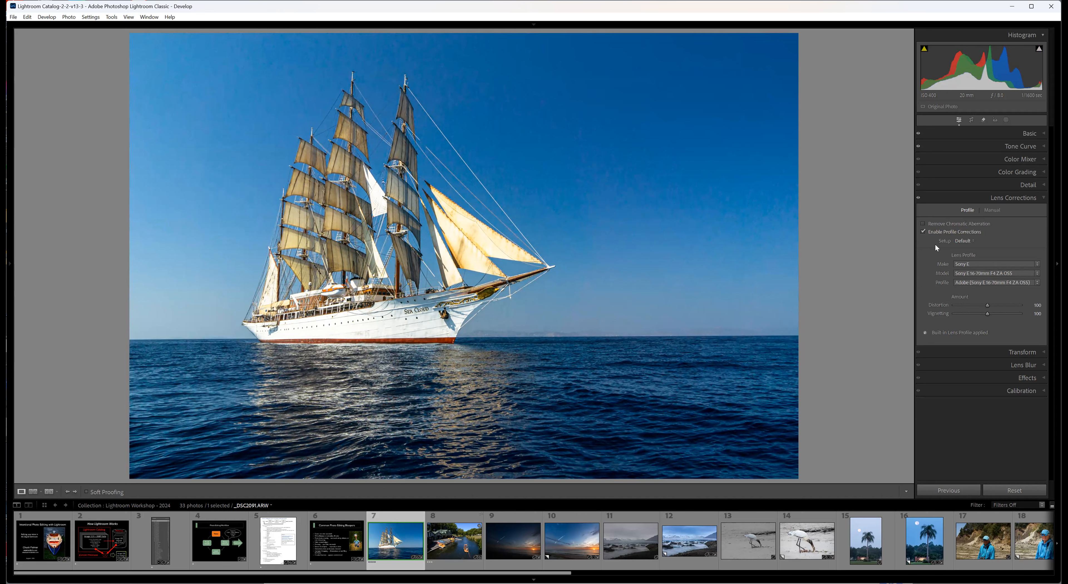
pyautogui.click(922, 231)
pyautogui.click(922, 232)
pyautogui.click(922, 231)
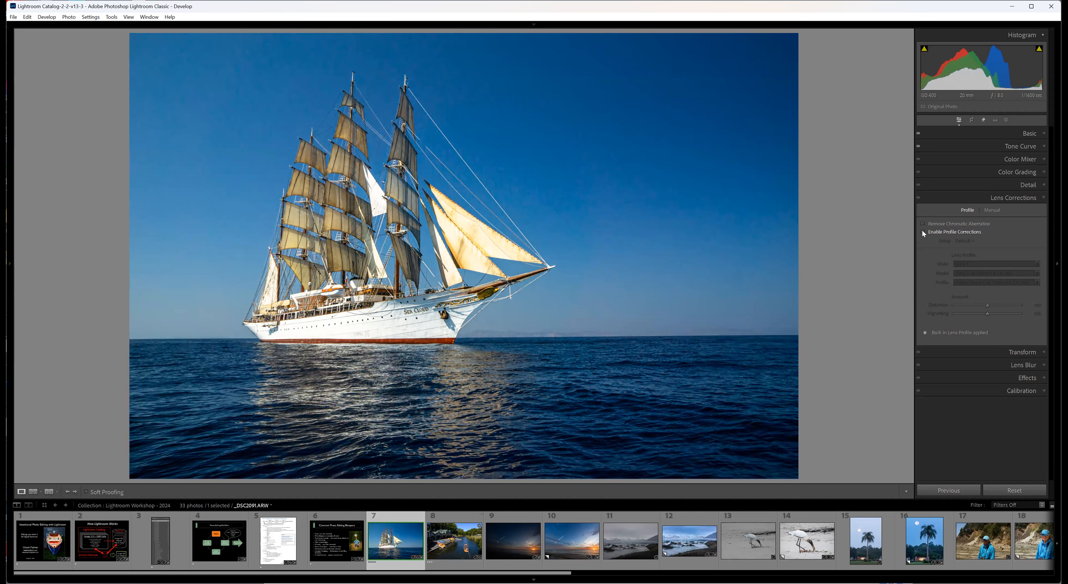
pyautogui.click(922, 233)
pyautogui.click(921, 231)
pyautogui.click(921, 232)
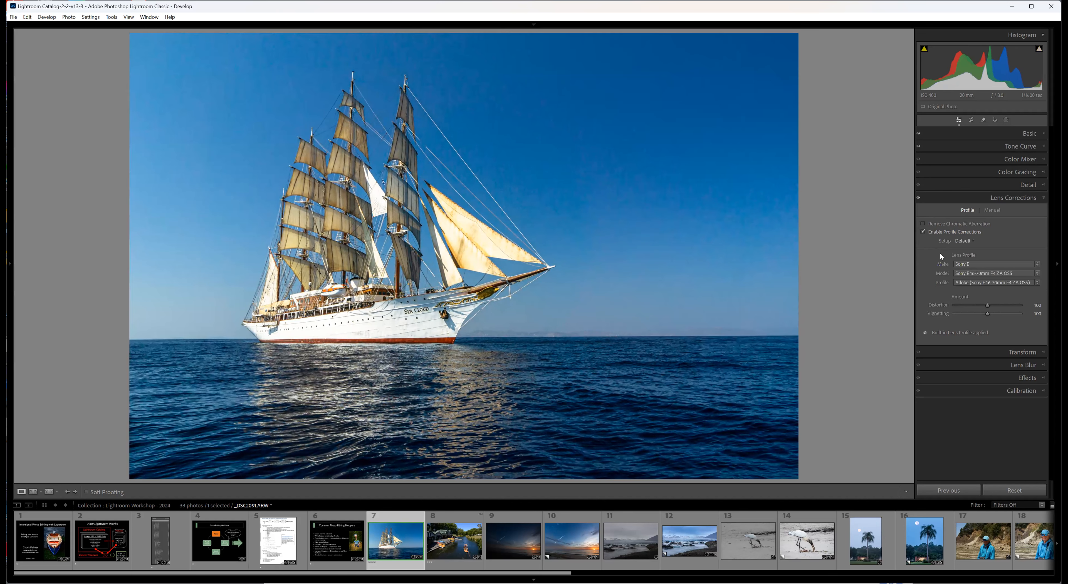
pyautogui.click(923, 232)
pyautogui.click(924, 232)
# Show the photo info overlay and set manual noise reduction to Luminance 33 and Color 33, checking the sky up close.
pyautogui.click(1042, 184)
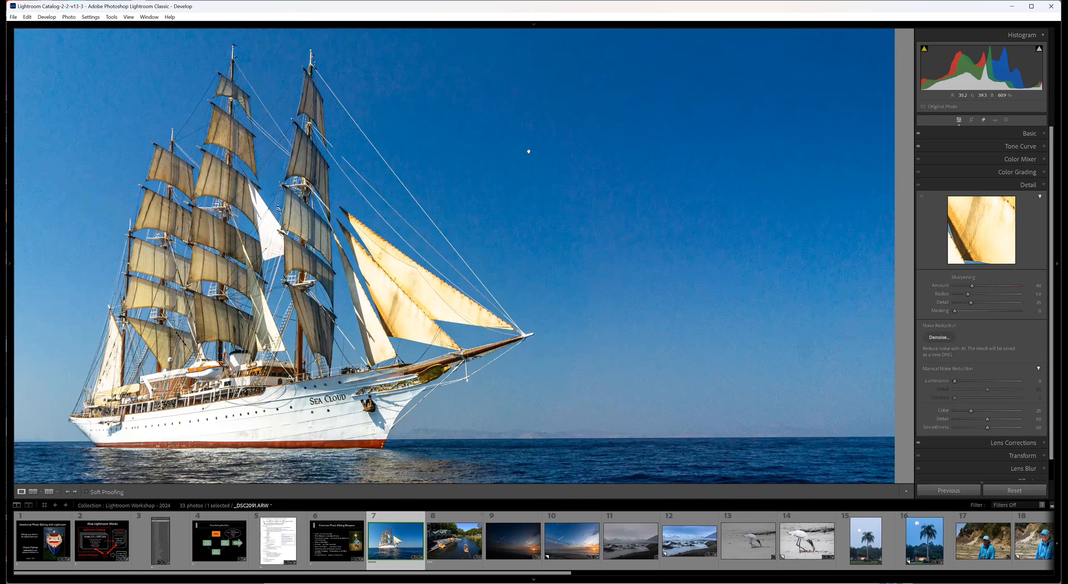
pyautogui.click(599, 126)
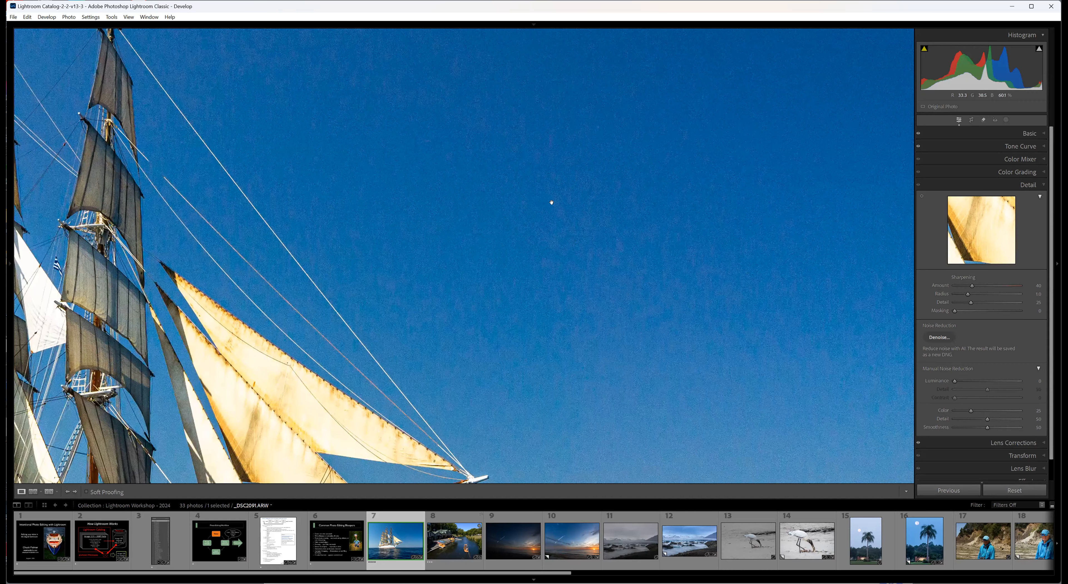
pyautogui.press('i')
pyautogui.press('i')
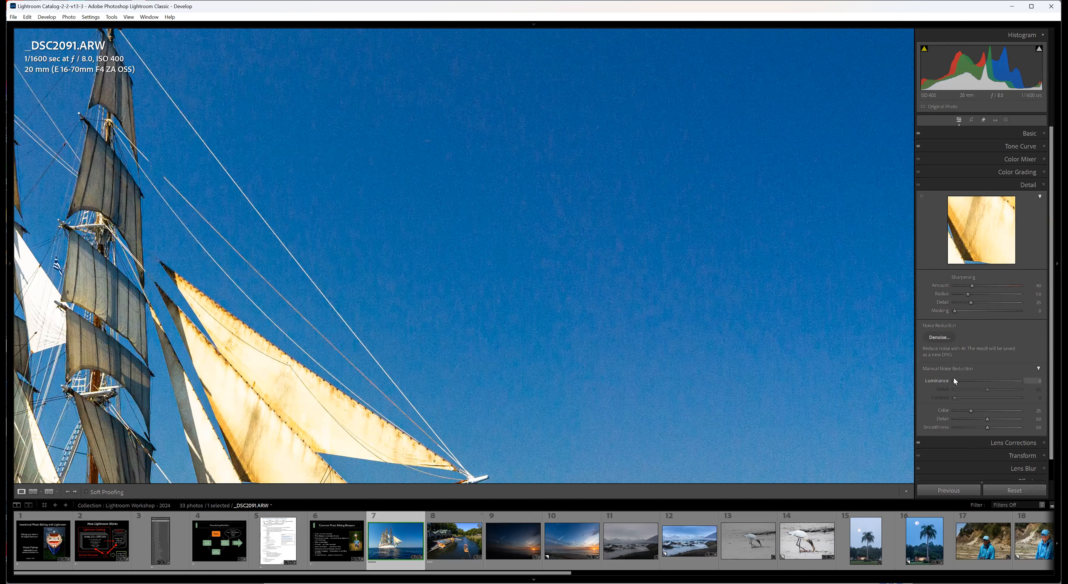
pyautogui.moveTo(953, 379); pyautogui.dragTo(957, 380)
pyautogui.moveTo(974, 381); pyautogui.dragTo(975, 380)
pyautogui.click(742, 357)
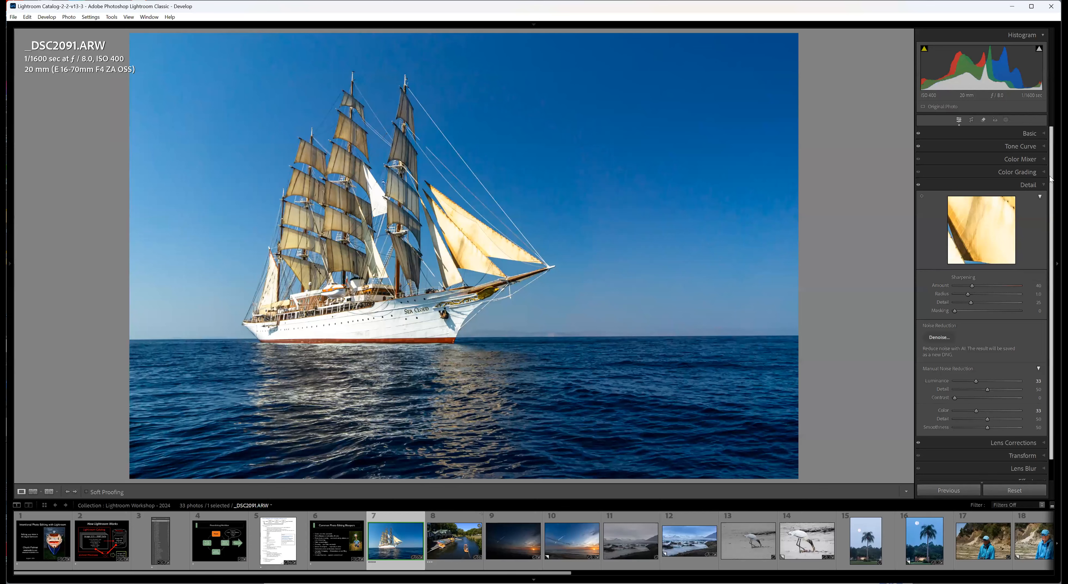
# Apply the Sharpen - Scenic 45 preset from the favorite presets to the ship photo.
pyautogui.scroll(-1, 1052, 179)
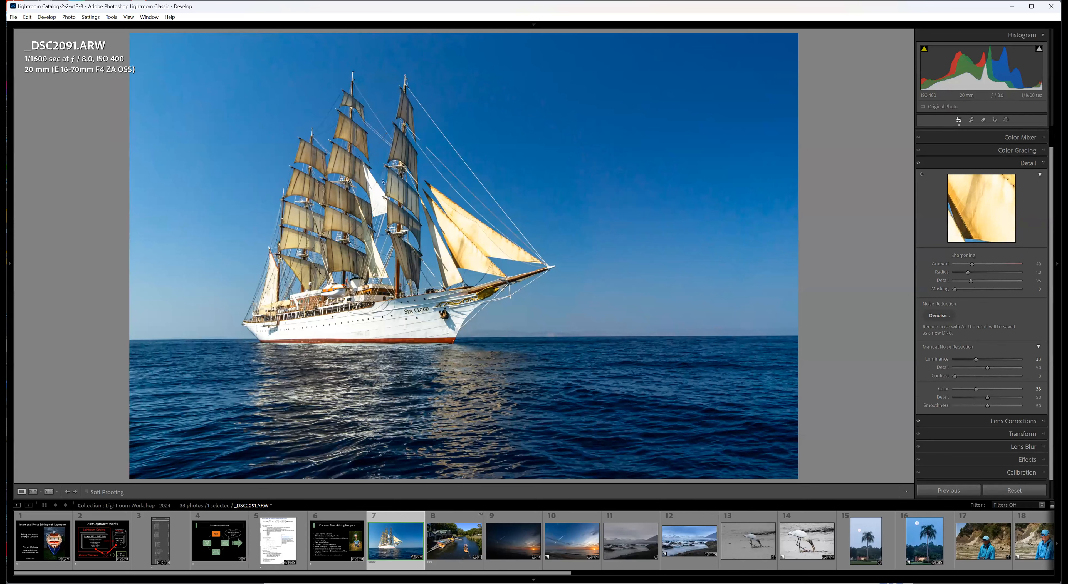
pyautogui.moveTo(9, 268)
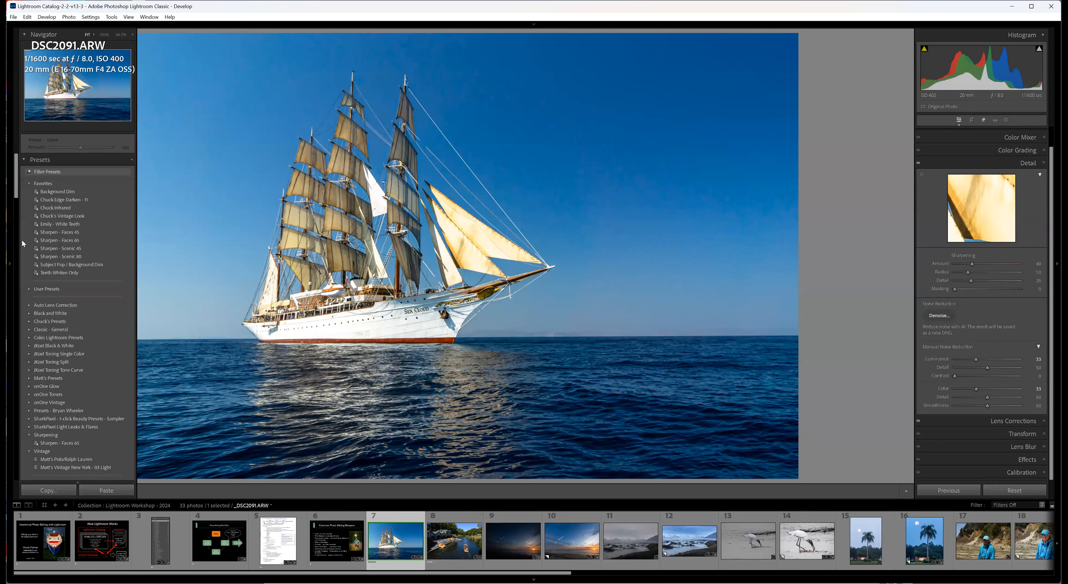
pyautogui.click(56, 248)
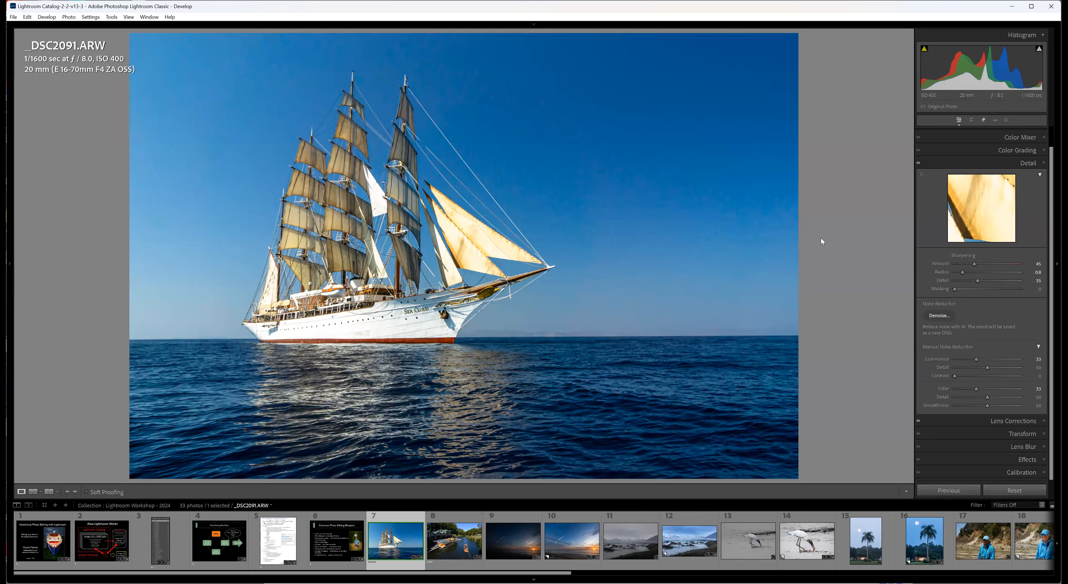
# Set the sharpening Masking to 57, using the black-and-white mask preview to compare the full range.
pyautogui.press('alt')
pyautogui.moveTo(957, 288); pyautogui.dragTo(965, 288)
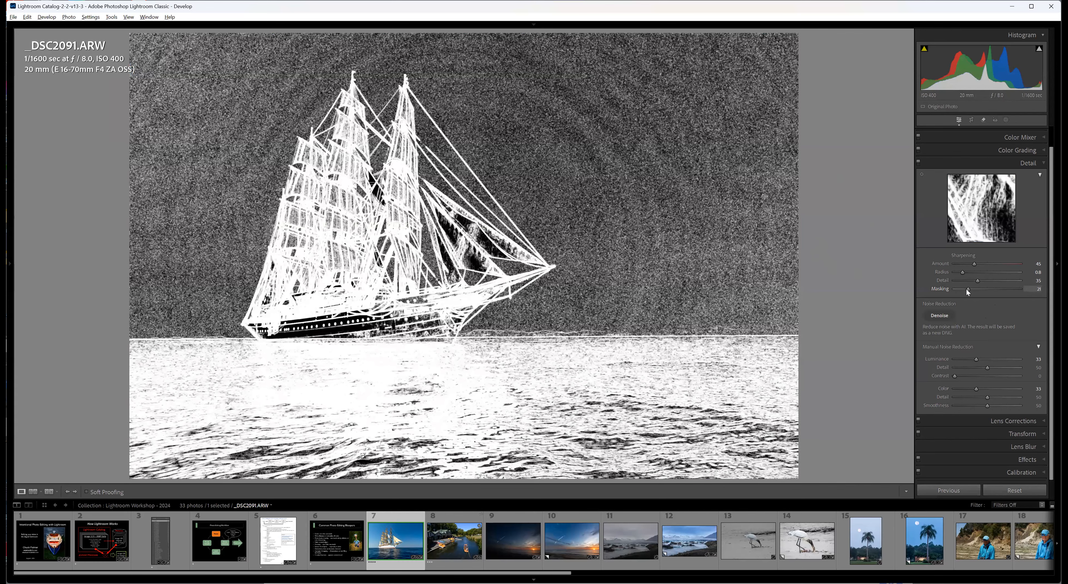
pyautogui.moveTo(966, 290); pyautogui.dragTo(991, 291)
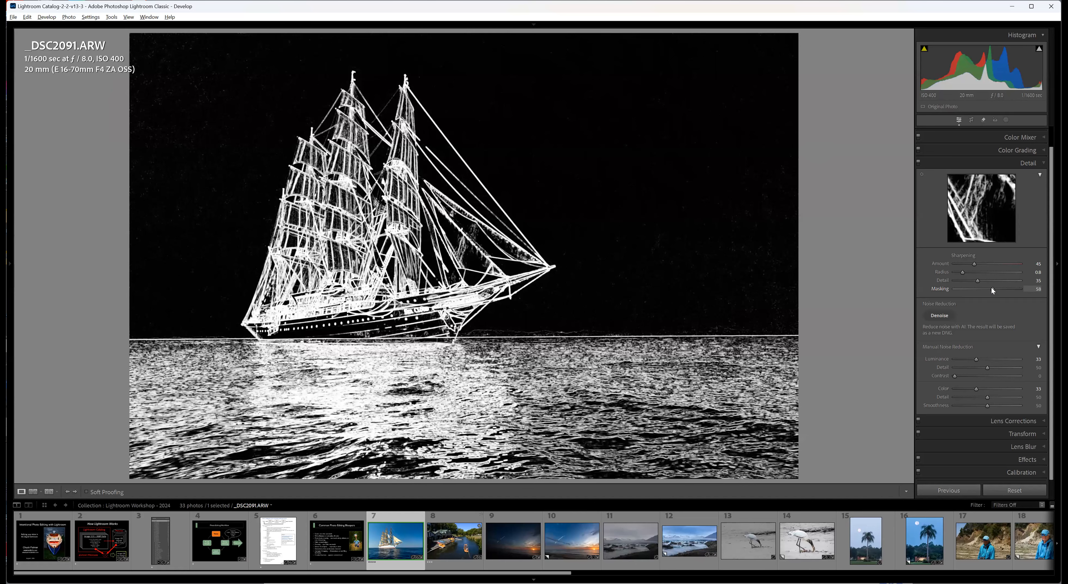
pyautogui.moveTo(992, 290); pyautogui.dragTo(992, 290)
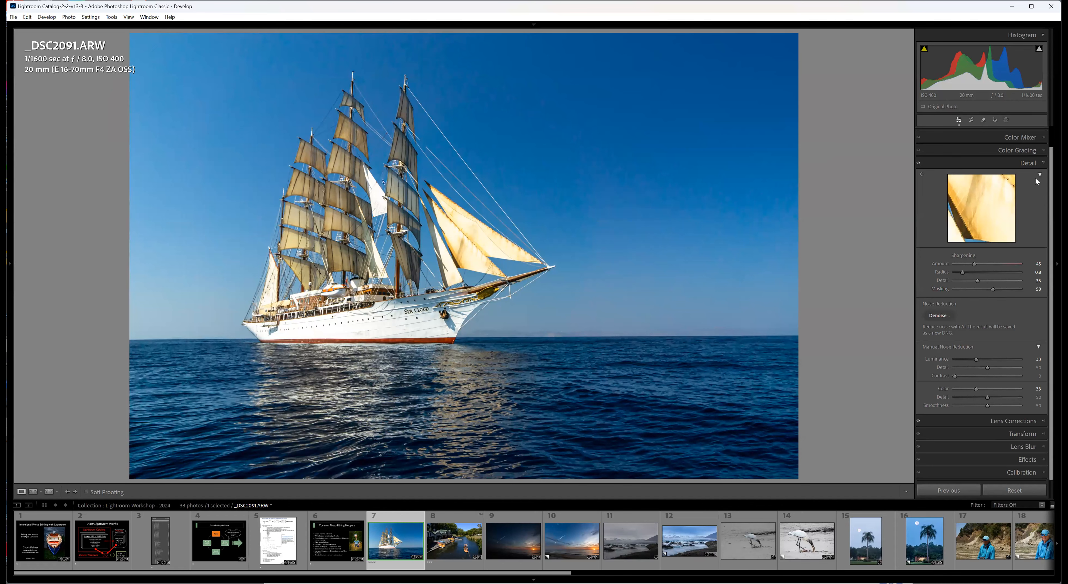
pyautogui.scroll(1, 1051, 193)
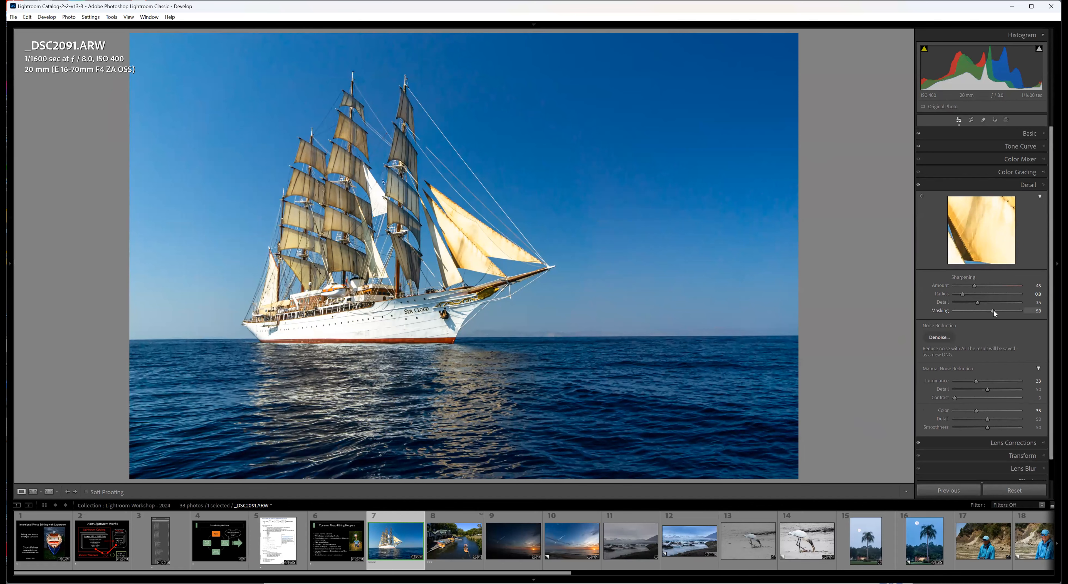
pyautogui.press('alt')
pyautogui.moveTo(992, 310); pyautogui.dragTo(938, 310)
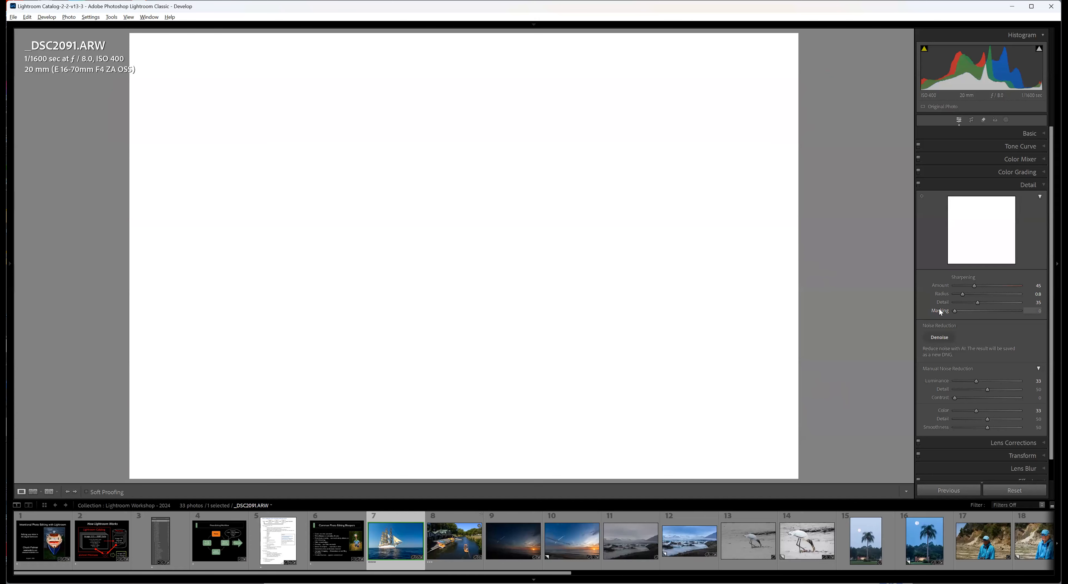
pyautogui.moveTo(939, 310); pyautogui.dragTo(1032, 319)
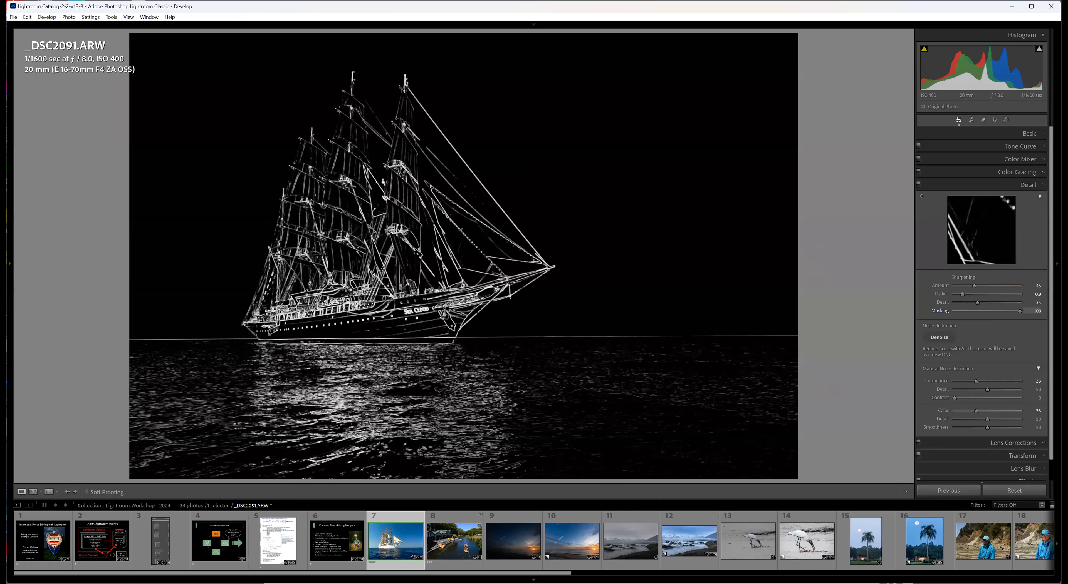
pyautogui.moveTo(1018, 319); pyautogui.dragTo(990, 312)
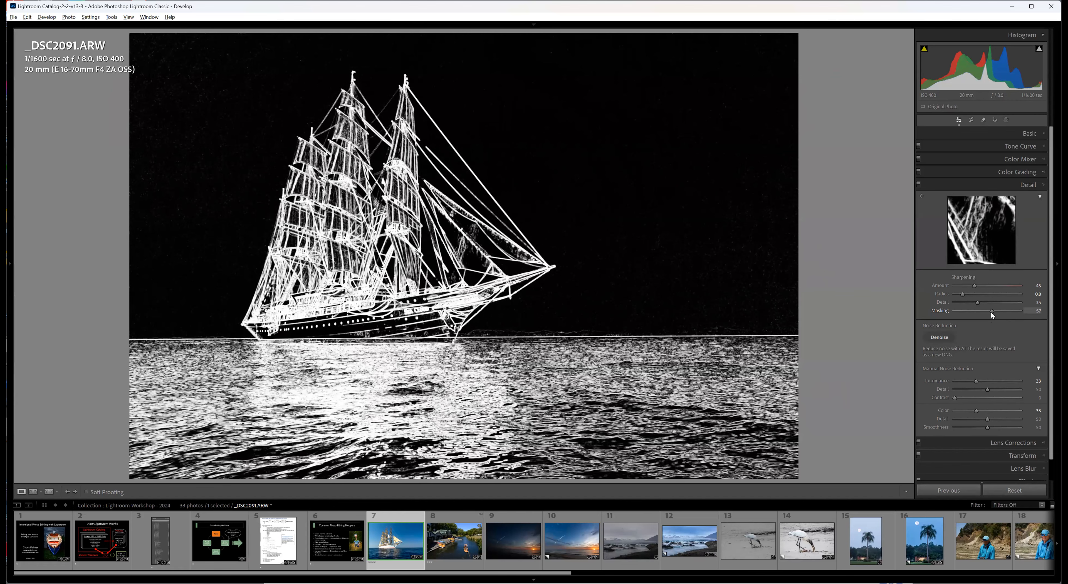
pyautogui.moveTo(990, 311); pyautogui.dragTo(990, 311)
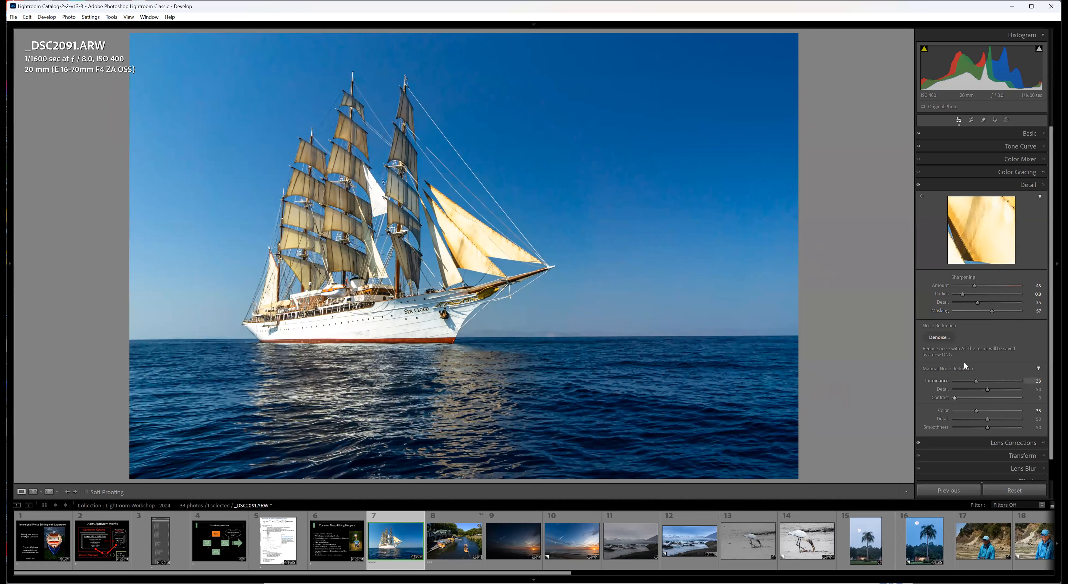
# Try Dehaze at +45 with Saturation at -14 on the ship photo, and reset both to 0.
pyautogui.click(1043, 135)
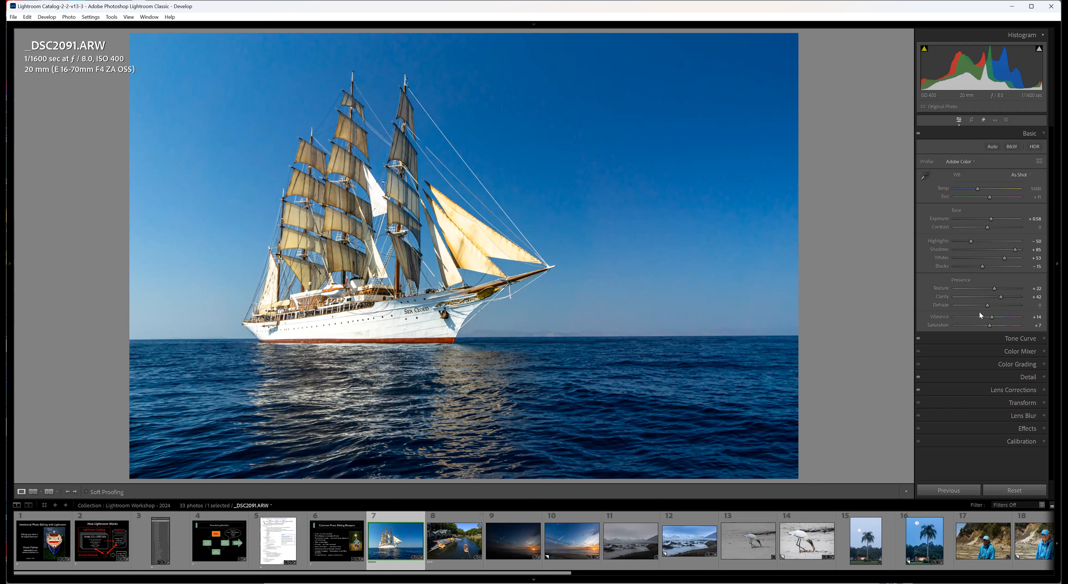
pyautogui.moveTo(985, 303); pyautogui.dragTo(1000, 307)
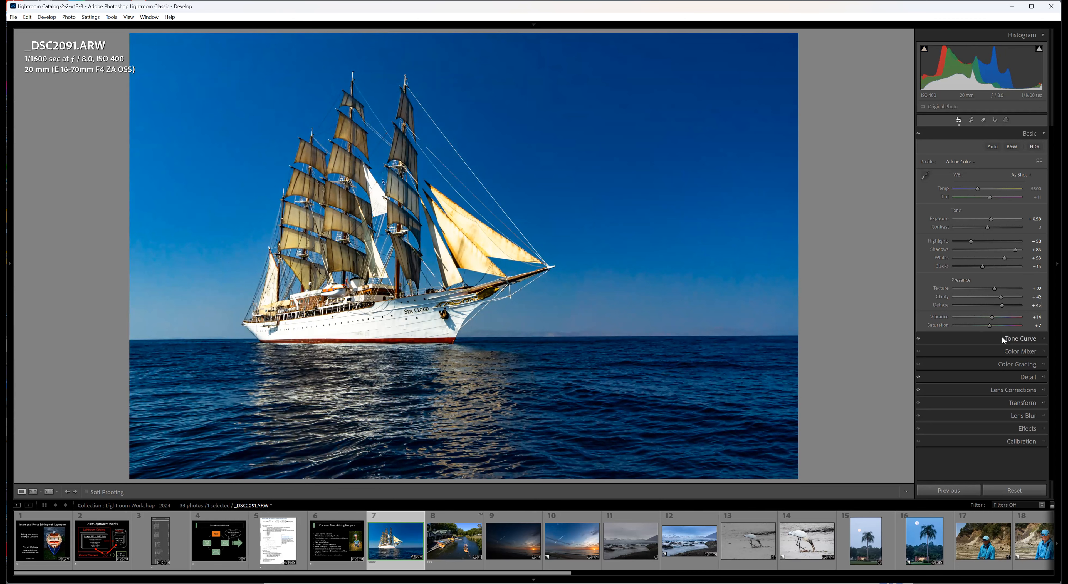
pyautogui.moveTo(990, 326)
pyautogui.mouseDown()
pyautogui.moveTo(975, 326)
pyautogui.moveTo(985, 327)
pyautogui.mouseUp()
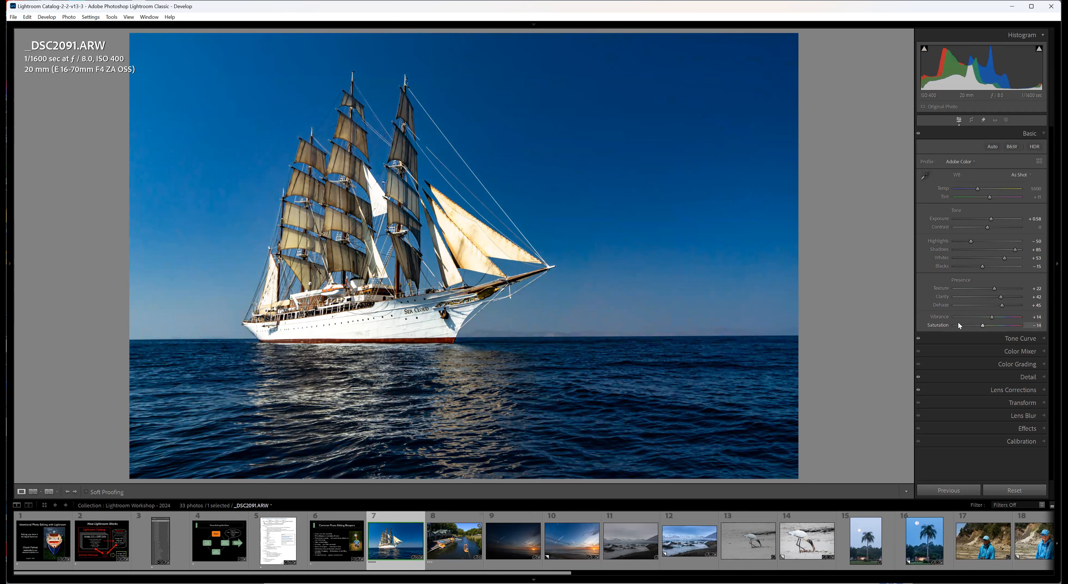
pyautogui.doubleClick(944, 325)
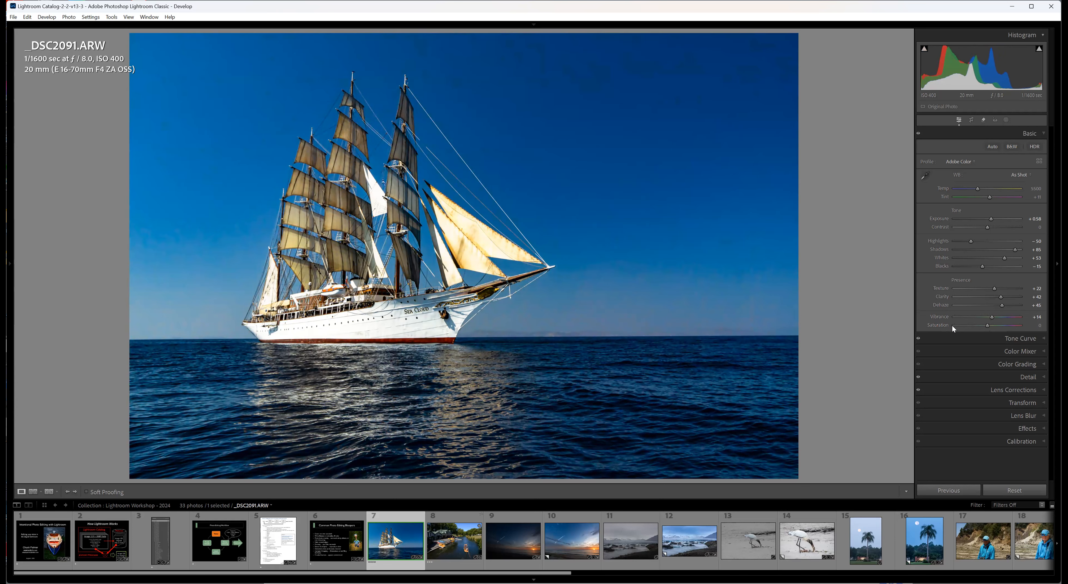
pyautogui.doubleClick(941, 305)
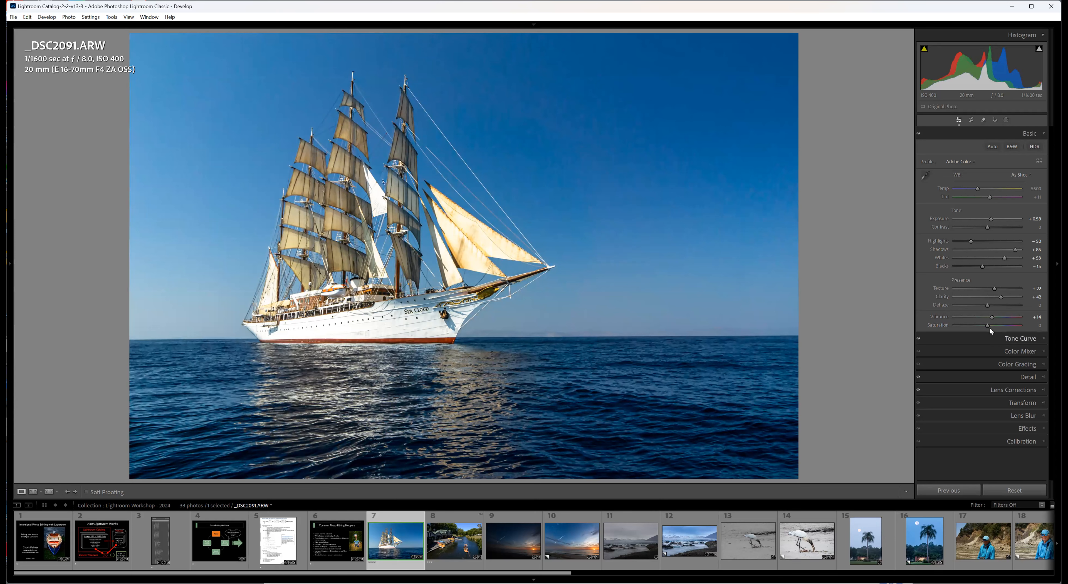
# Set the ship photo's Saturation to +6 and lower its Highlights to -99.
pyautogui.moveTo(990, 327); pyautogui.dragTo(988, 325)
pyautogui.moveTo(972, 244)
pyautogui.mouseDown()
pyautogui.moveTo(952, 243)
pyautogui.moveTo(956, 234)
pyautogui.mouseUp()
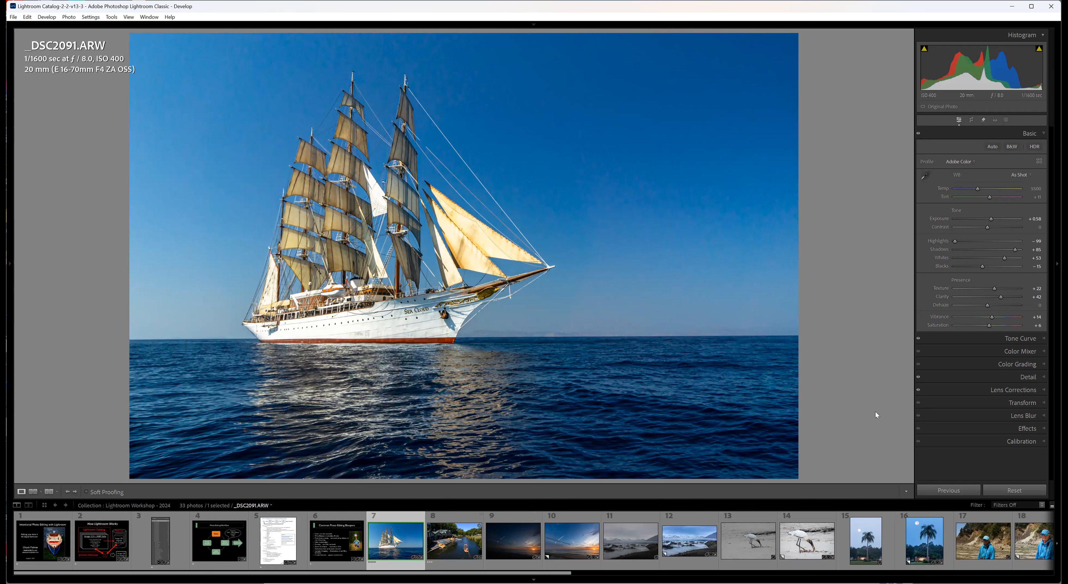
# Switch to the river photo _DSC9349.NEF, try automatic Whites and Blacks values, and reset Whites to 0.
pyautogui.press('Right')
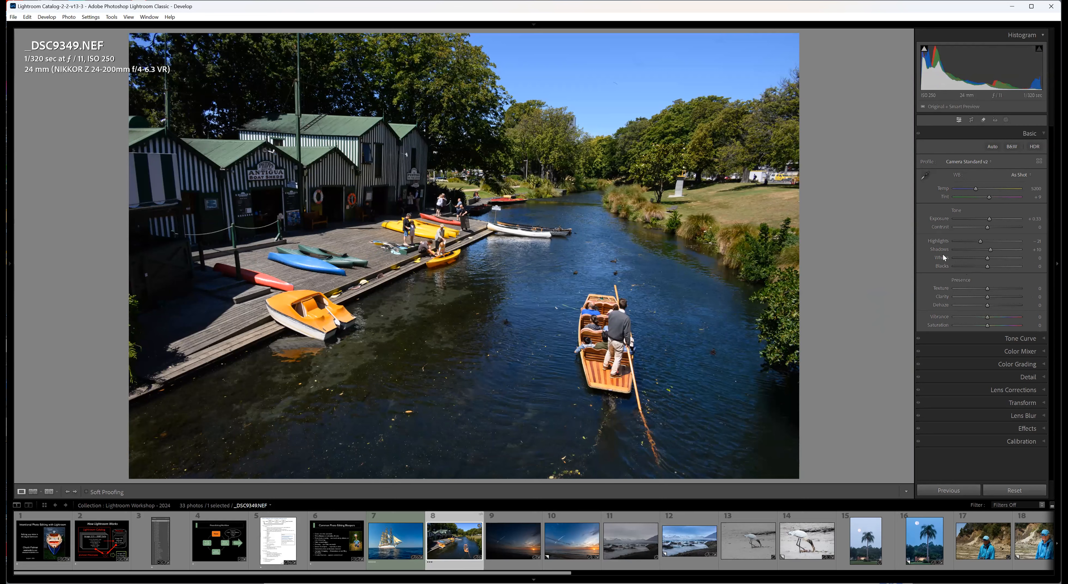
pyautogui.keyDown('shift'); pyautogui.doubleClick(941, 257); pyautogui.keyUp('shift')
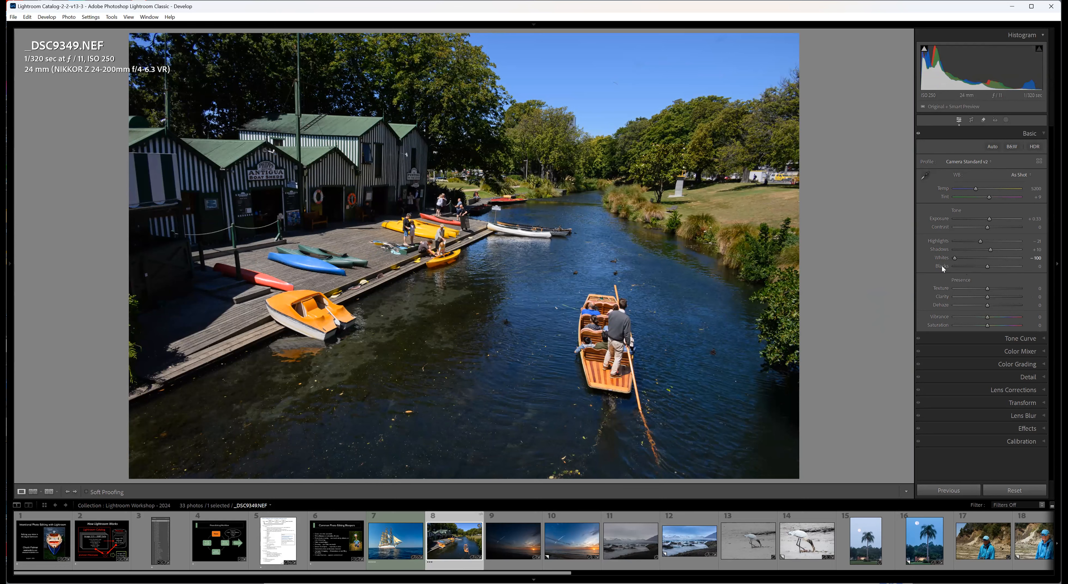
pyautogui.keyDown('shift'); pyautogui.doubleClick(941, 266); pyautogui.keyUp('shift')
pyautogui.doubleClick(944, 259)
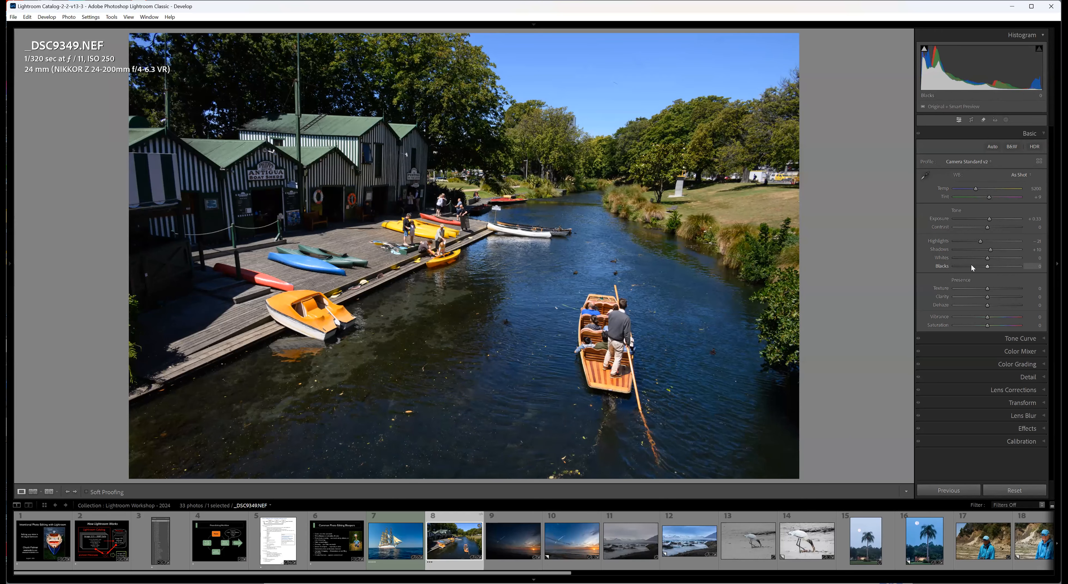
# Set the river photo's Whites to +8 and Blacks to +9, judging both with the clipping preview.
pyautogui.press('alt')
pyautogui.moveTo(987, 260); pyautogui.dragTo(1019, 259)
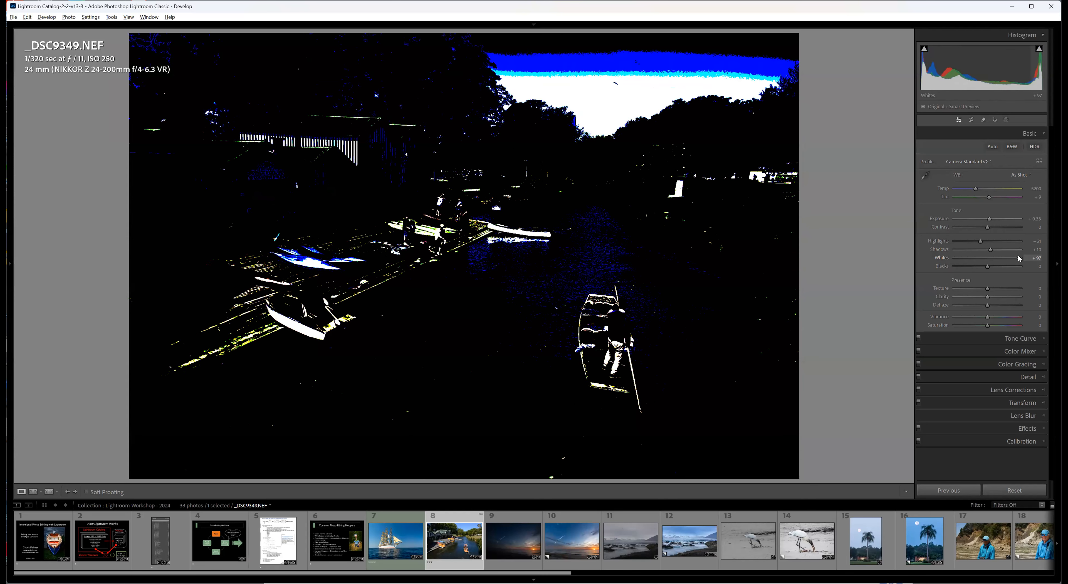
pyautogui.moveTo(1019, 258); pyautogui.dragTo(989, 260)
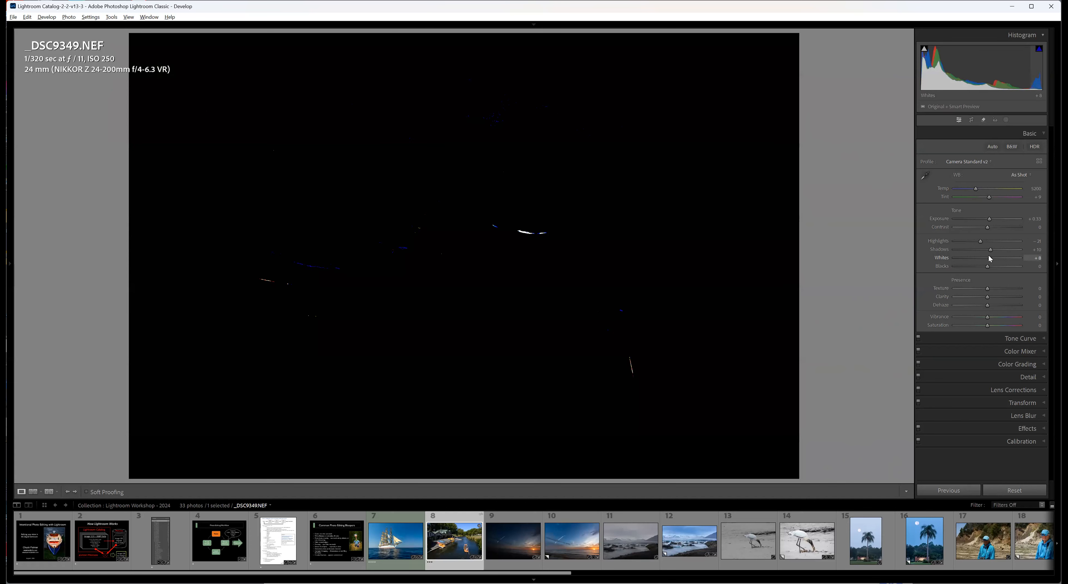
pyautogui.moveTo(990, 259); pyautogui.dragTo(990, 259)
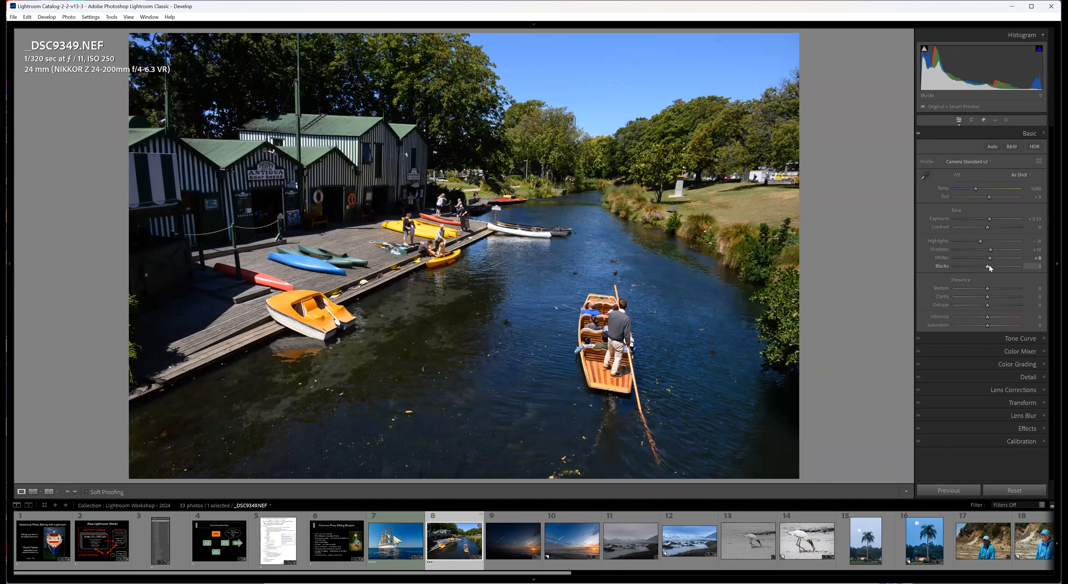
pyautogui.moveTo(990, 268); pyautogui.dragTo(990, 268)
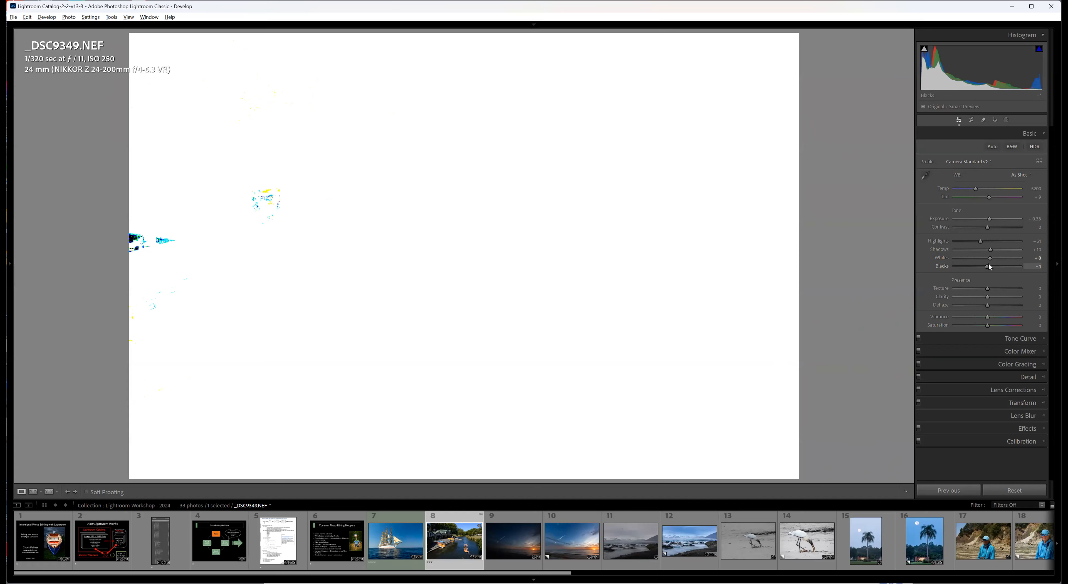
pyautogui.moveTo(990, 267); pyautogui.dragTo(993, 265)
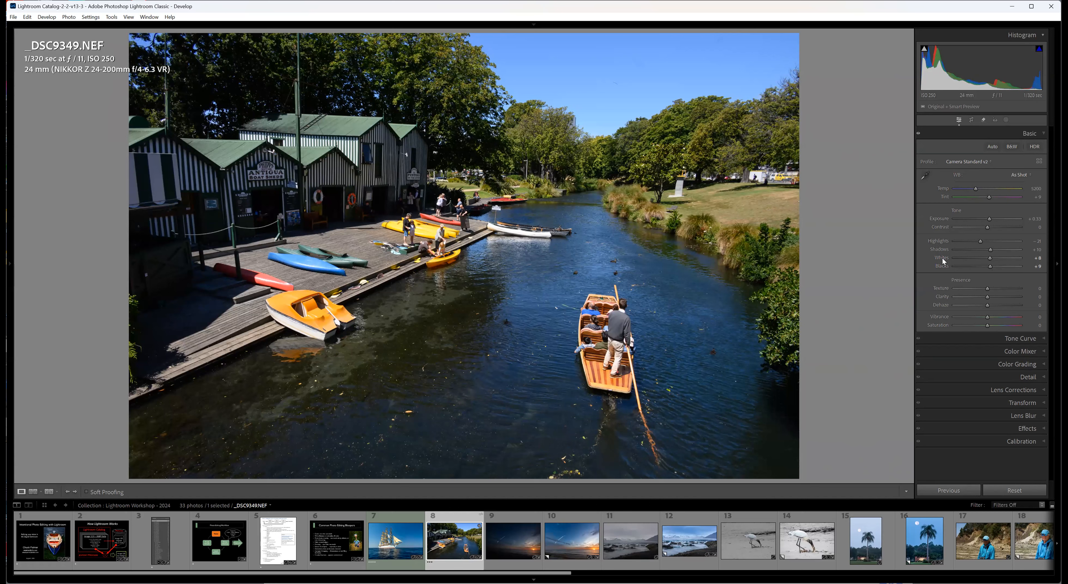
# Reset the river photo's Whites and Blacks to 0 and apply the automatic tone adjustments.
pyautogui.click(938, 269)
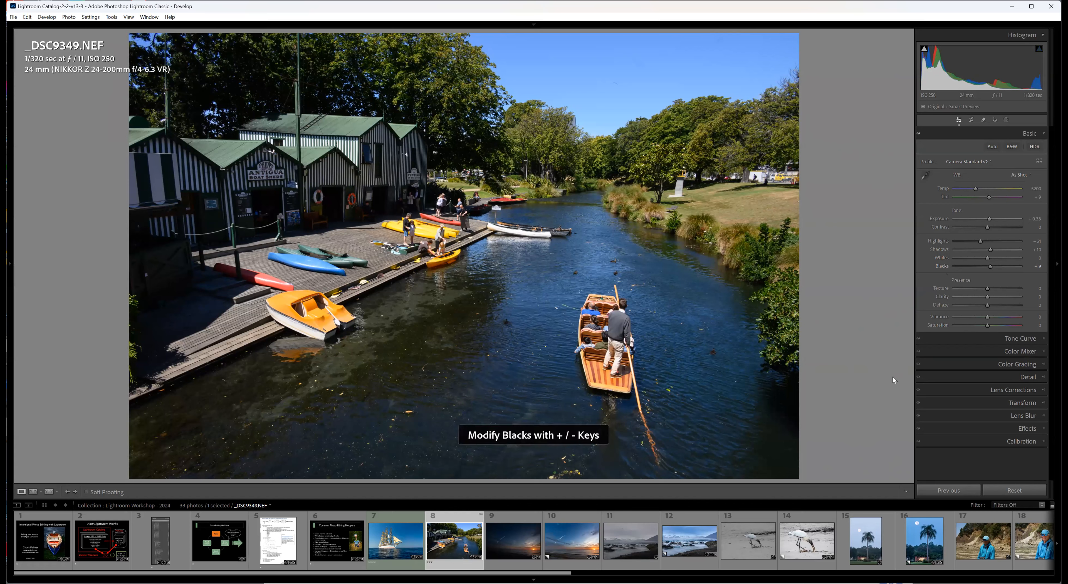
pyautogui.doubleClick(941, 266)
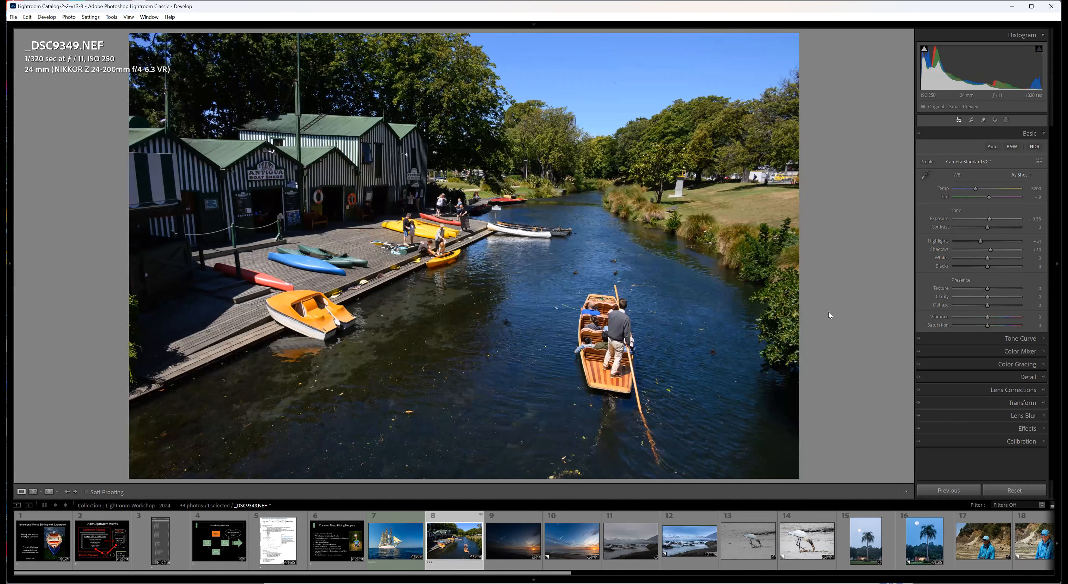
pyautogui.click(989, 153)
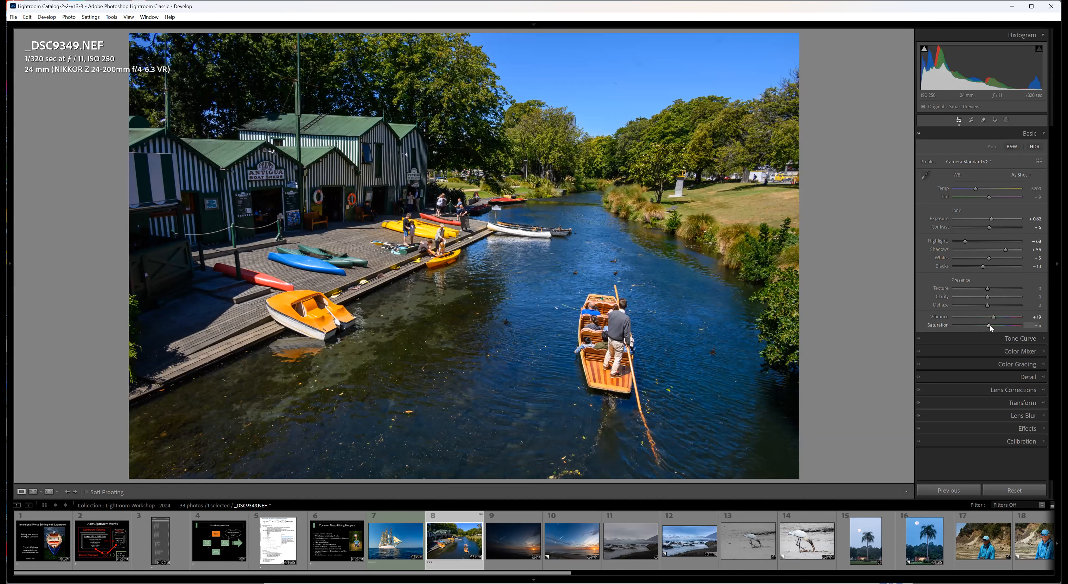
# Reset the river photo's Saturation and set Highlights to -54, Shadows to +80, Whites to +20 and Clarity to +30.
pyautogui.doubleClick(935, 327)
pyautogui.moveTo(1004, 249); pyautogui.dragTo(969, 240)
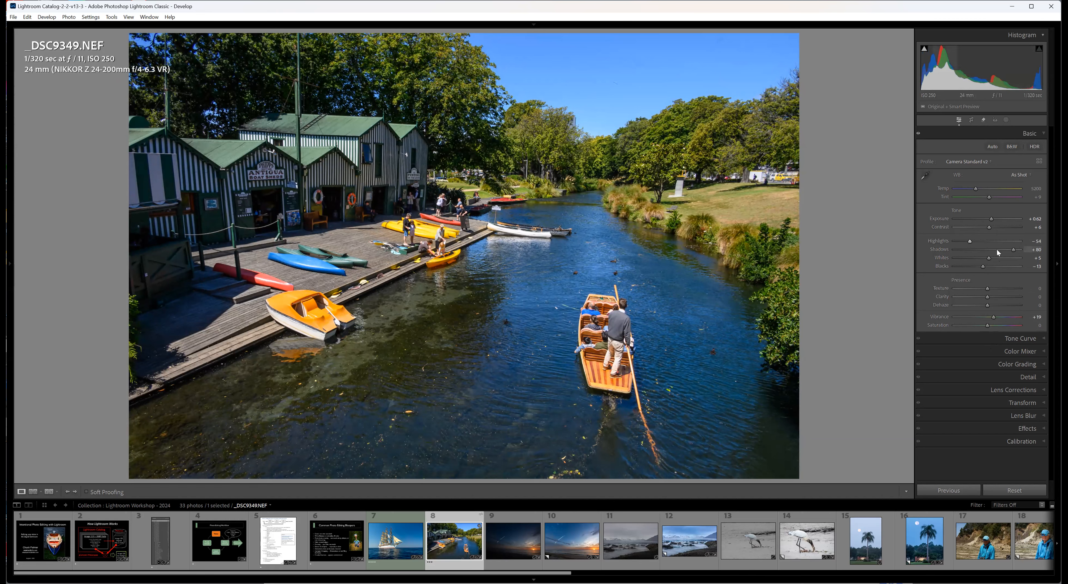
pyautogui.moveTo(991, 255); pyautogui.dragTo(991, 253)
pyautogui.moveTo(996, 297); pyautogui.dragTo(998, 297)
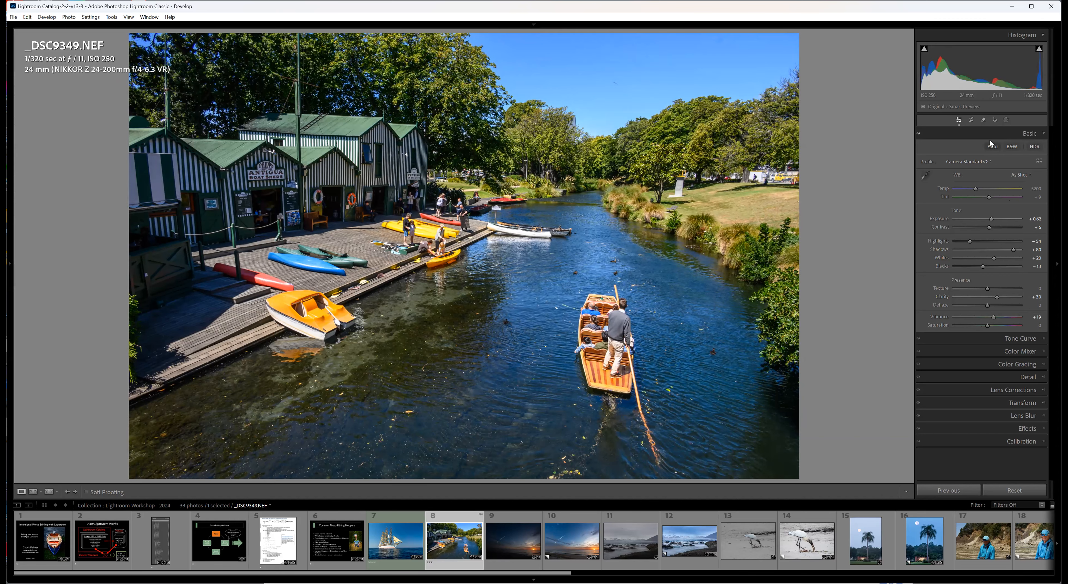
# Straighten the river photo with the crop tool at an angle of -1.27 and apply the crop.
pyautogui.click(971, 119)
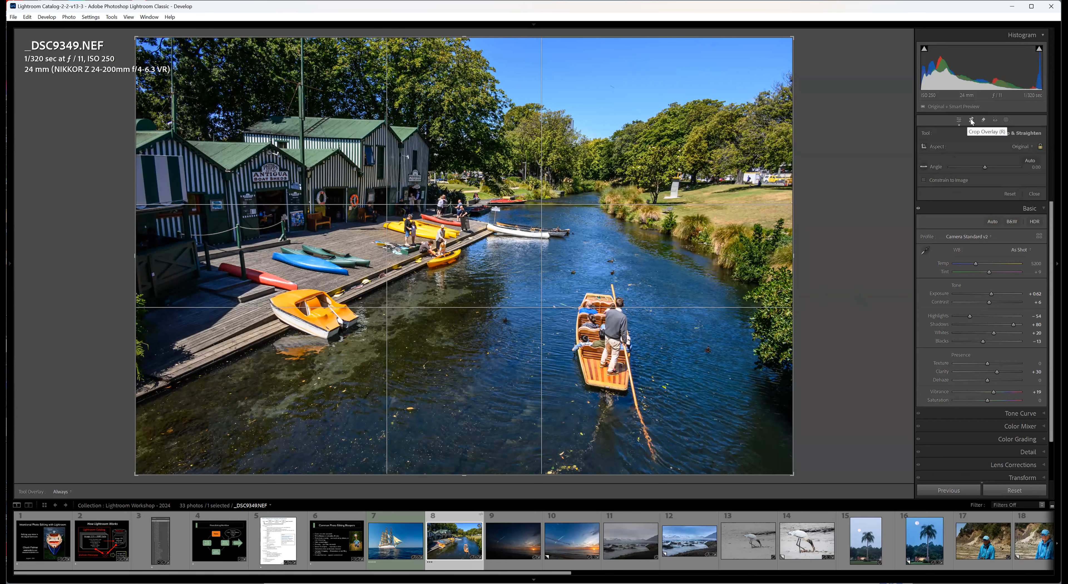
pyautogui.moveTo(847, 304); pyautogui.dragTo(848, 264)
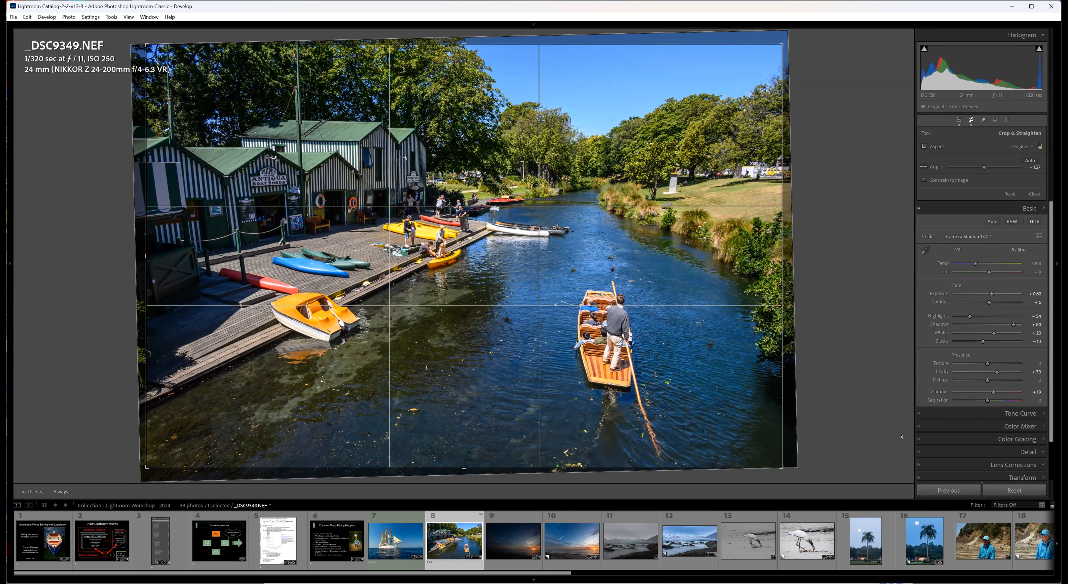
pyautogui.press('Return')
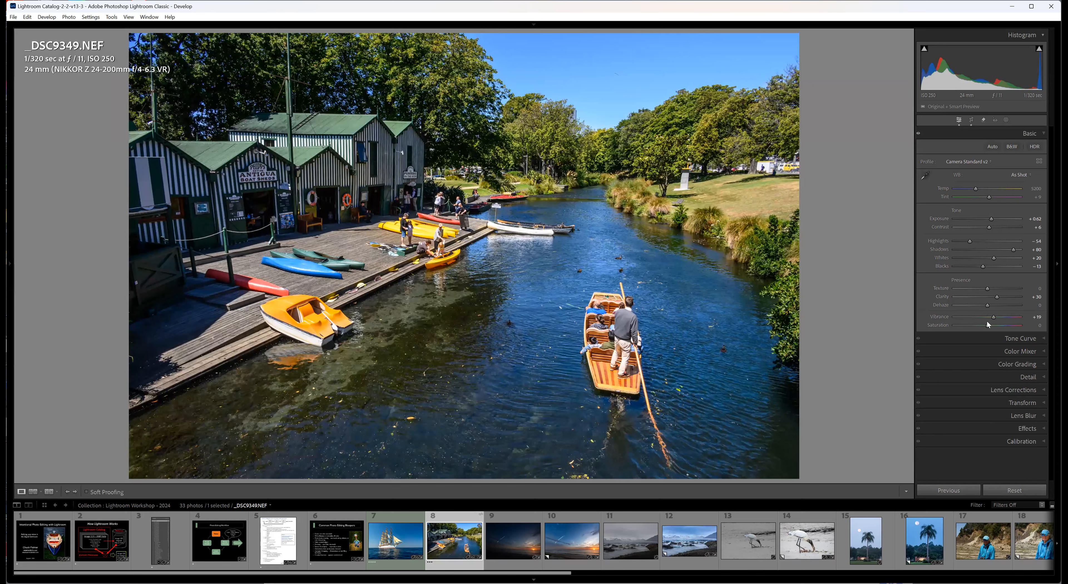
# Set the river photo's Saturation to -3 and slightly lower the Darks in the parametric tone curve.
pyautogui.moveTo(983, 326); pyautogui.dragTo(985, 324)
pyautogui.click(1043, 339)
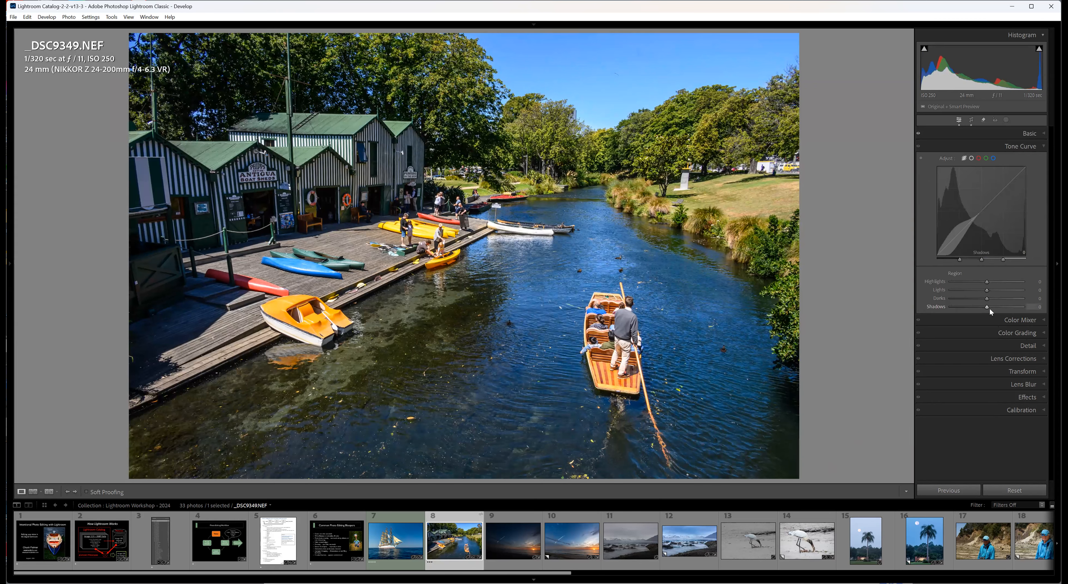
pyautogui.moveTo(988, 302); pyautogui.dragTo(986, 302)
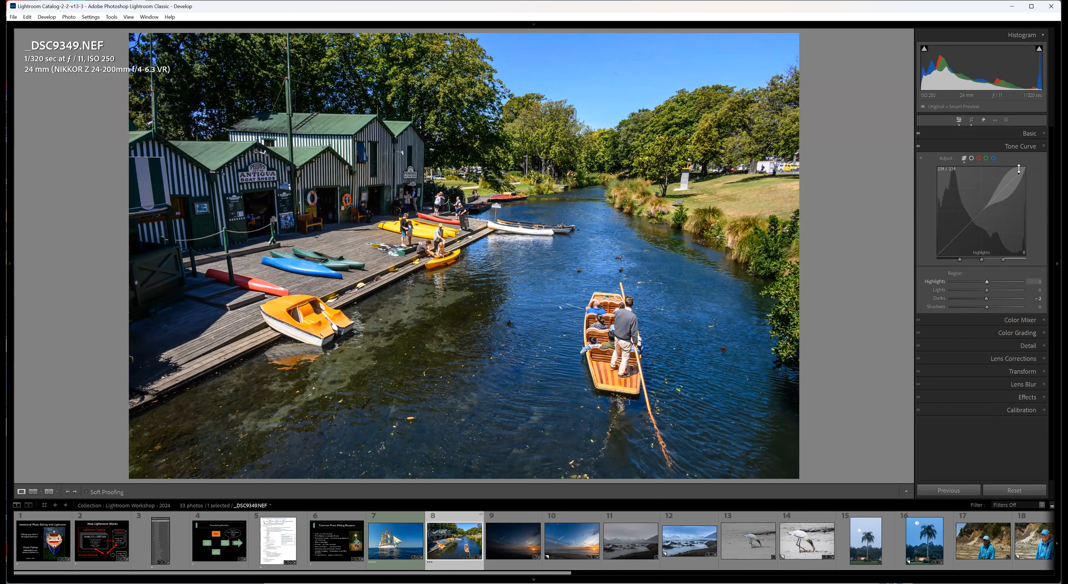
# Raise Shadows to +94 and Blacks to 0, and set the parametric tone curve's Lights to +17 and Darks to -8.
pyautogui.click(1044, 136)
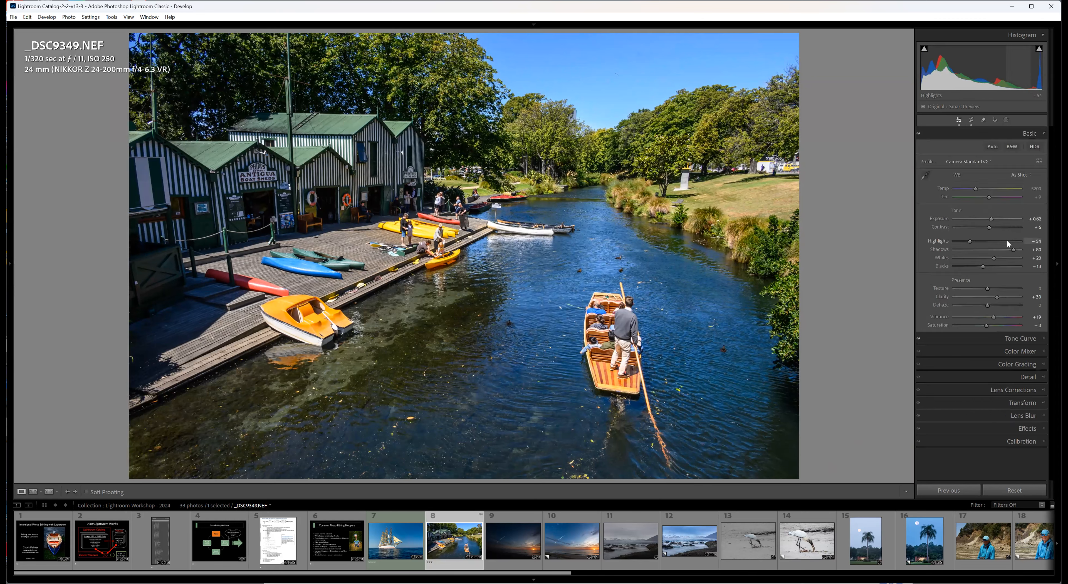
pyautogui.moveTo(1016, 247); pyautogui.dragTo(1017, 247)
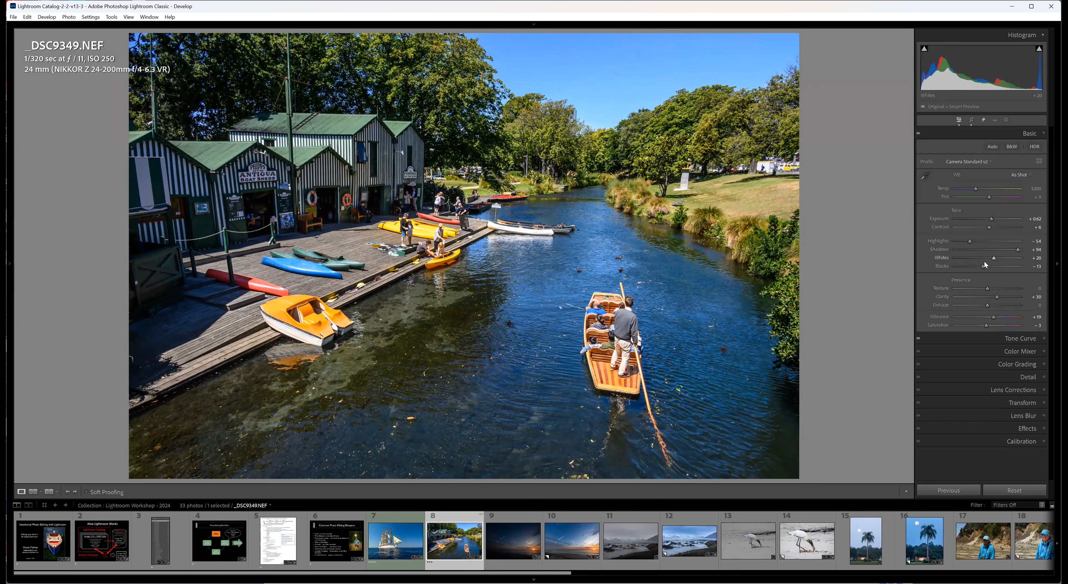
pyautogui.moveTo(983, 268); pyautogui.dragTo(986, 266)
pyautogui.click(1006, 338)
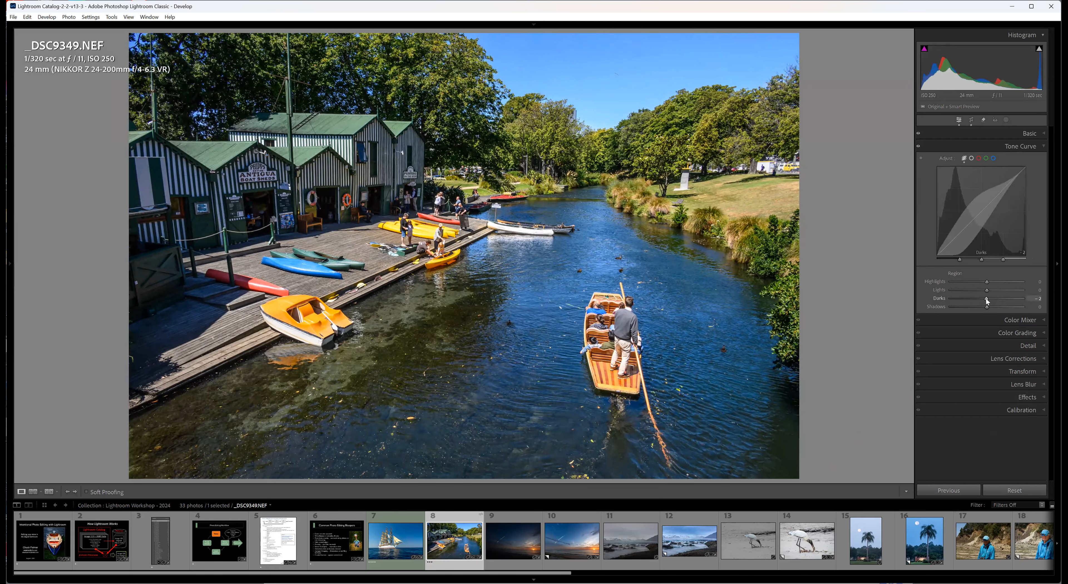
pyautogui.moveTo(985, 299); pyautogui.dragTo(991, 290)
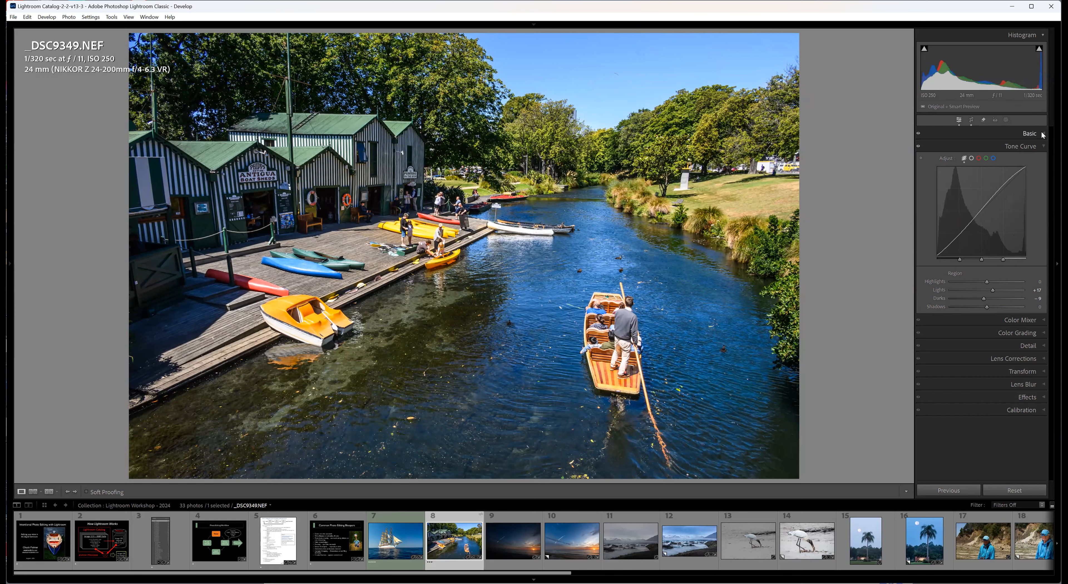
# Set the river photo's Exposure to +0.76 and Whites to -6 by adjusting the tonal ranges in the histogram.
pyautogui.click(1032, 133)
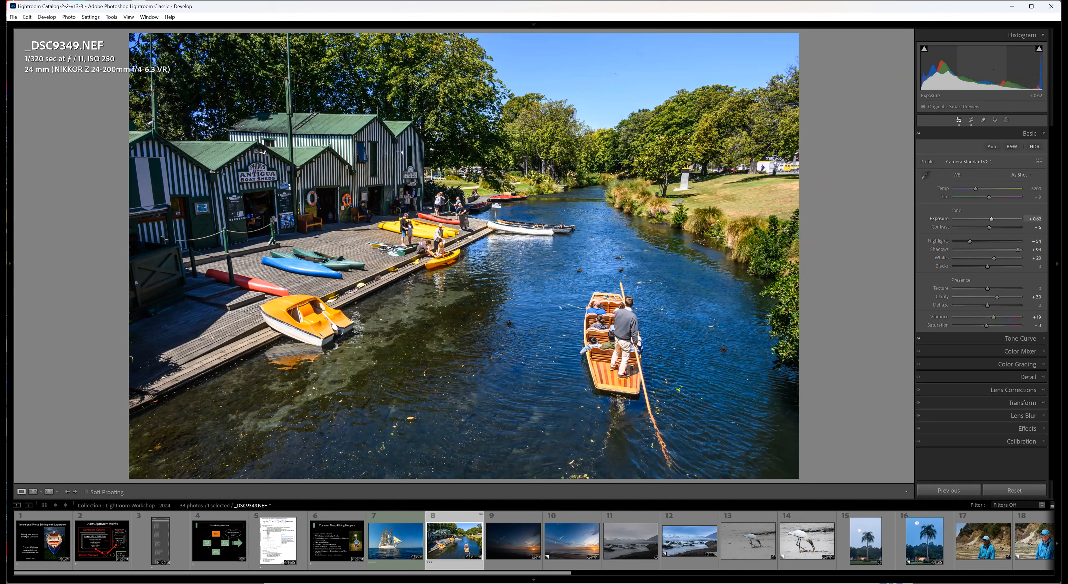
pyautogui.moveTo(987, 69); pyautogui.dragTo(987, 69)
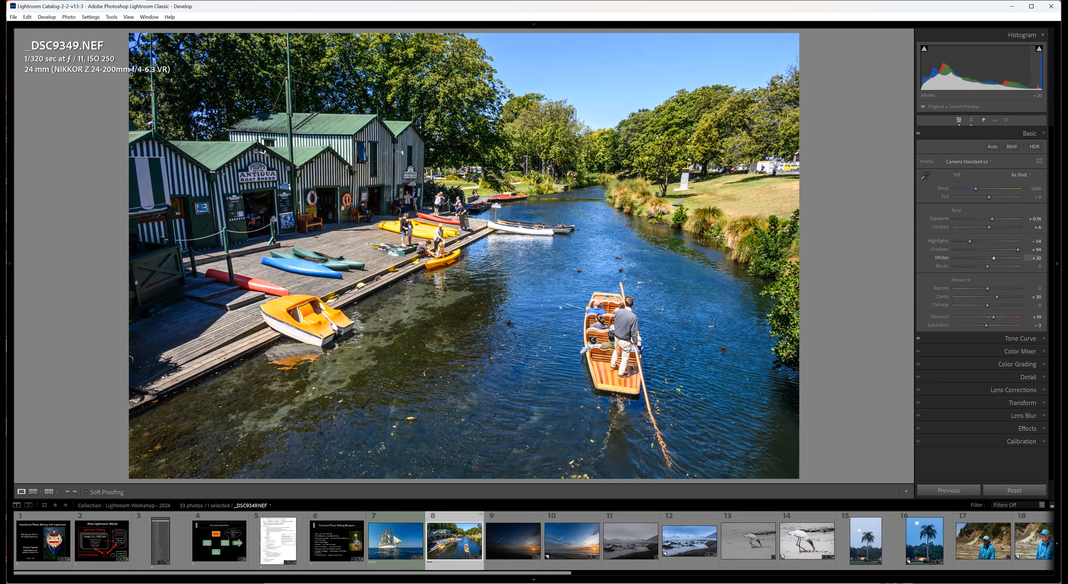
pyautogui.moveTo(1035, 70)
pyautogui.mouseDown()
pyautogui.moveTo(1006, 69)
pyautogui.moveTo(1019, 69)
pyautogui.mouseUp()
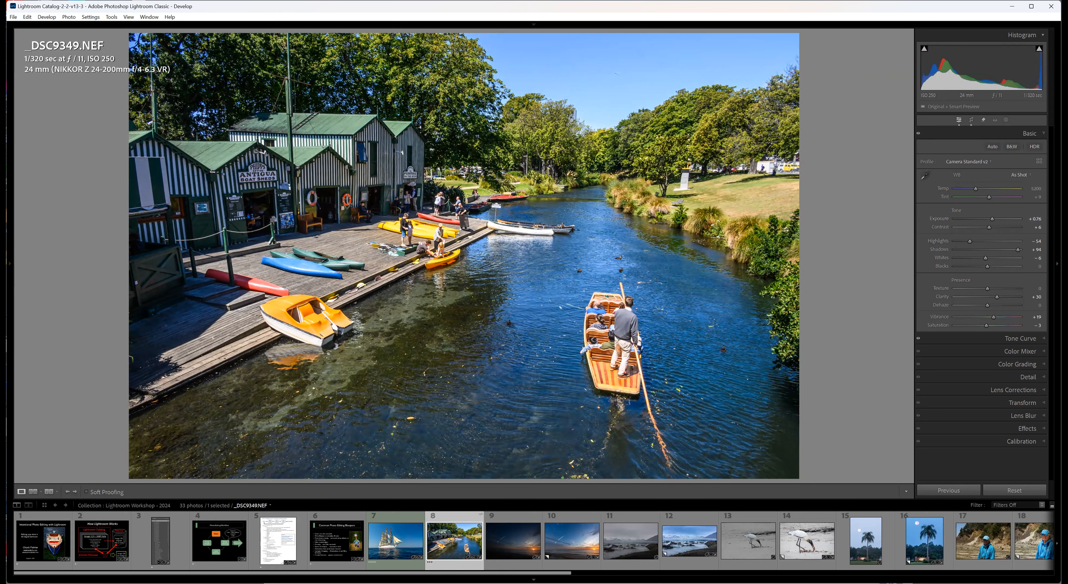
# Shape a custom point curve that darkens the shadows, lifts the upper midtones slightly and pulls the brightest tones down.
pyautogui.click(1045, 339)
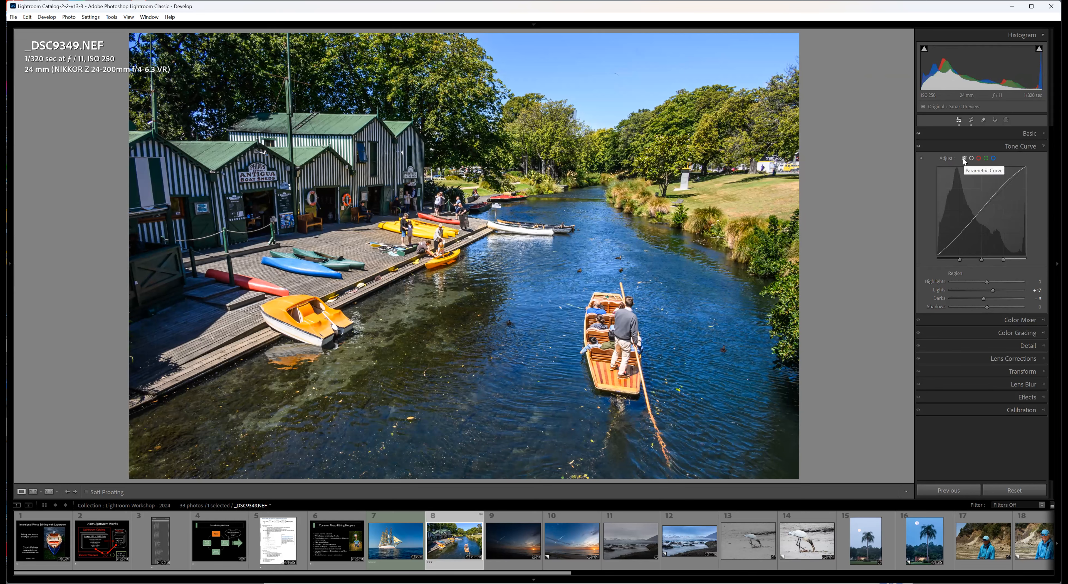
pyautogui.click(972, 159)
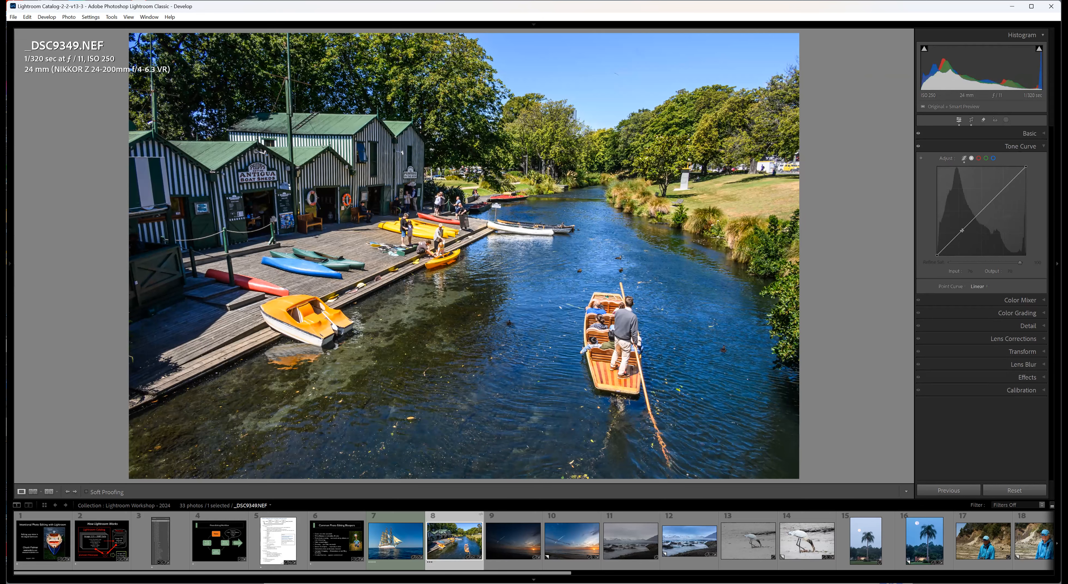
pyautogui.click(977, 216)
pyautogui.moveTo(958, 235); pyautogui.dragTo(960, 235)
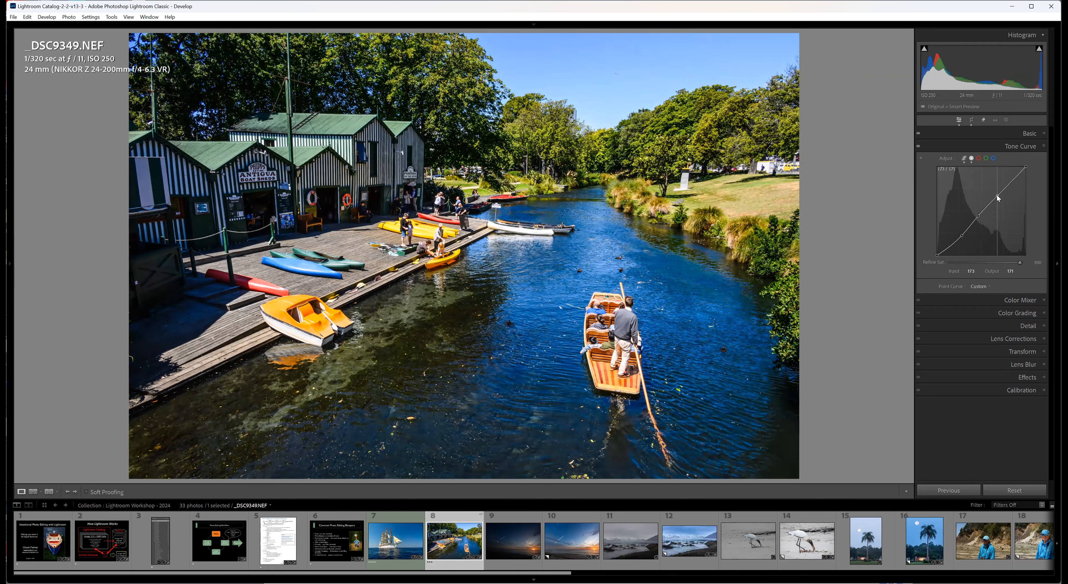
pyautogui.moveTo(996, 196); pyautogui.dragTo(996, 194)
pyautogui.click(1008, 184)
pyautogui.moveTo(1019, 174); pyautogui.dragTo(1018, 180)
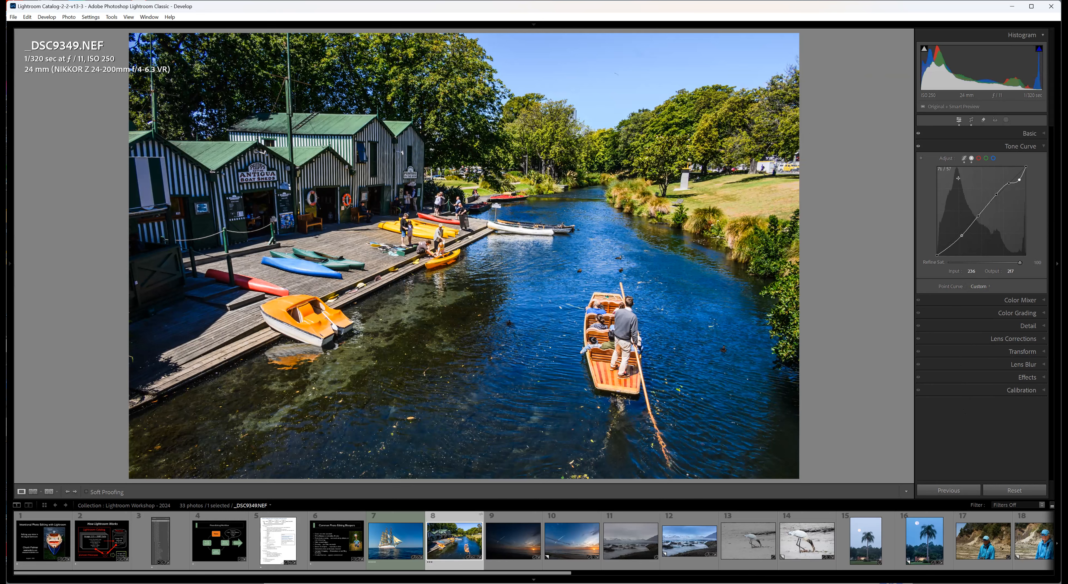
# Return to the parametric tone curve, raise the Darks slightly and set the Lights to +20.
pyautogui.click(964, 160)
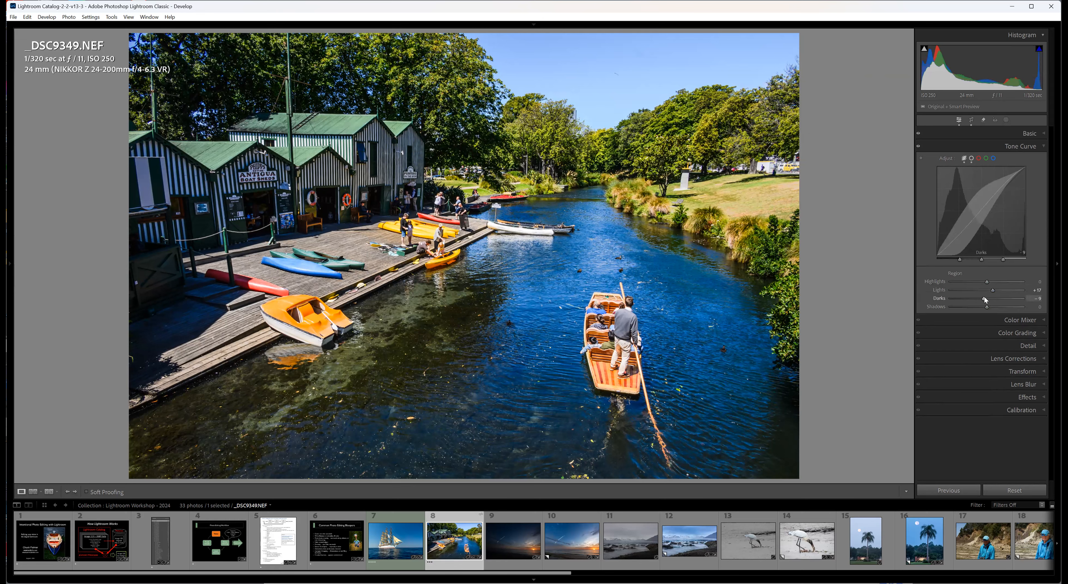
pyautogui.moveTo(982, 298); pyautogui.dragTo(984, 297)
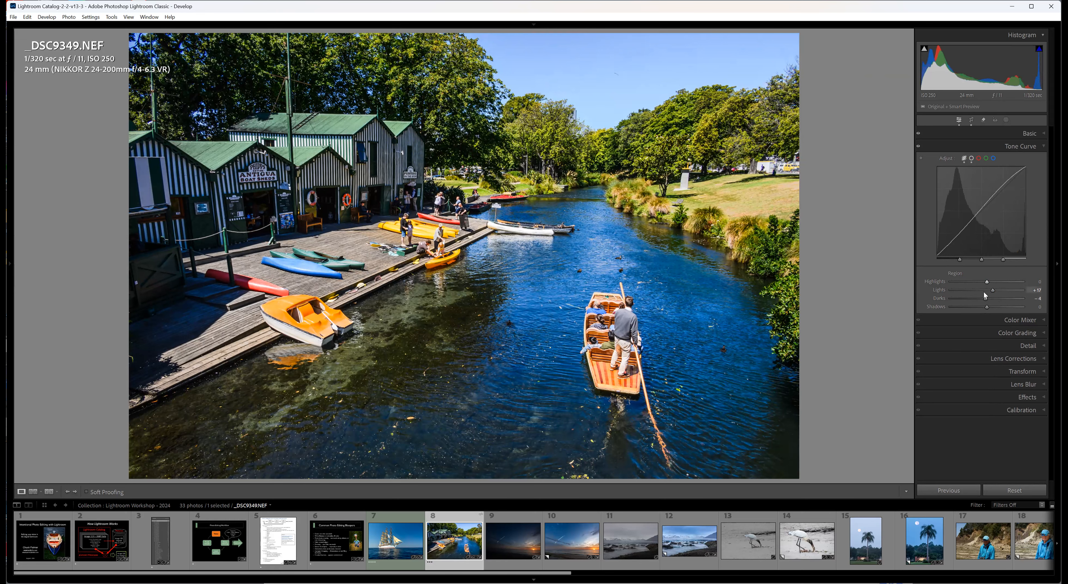
pyautogui.click(1043, 134)
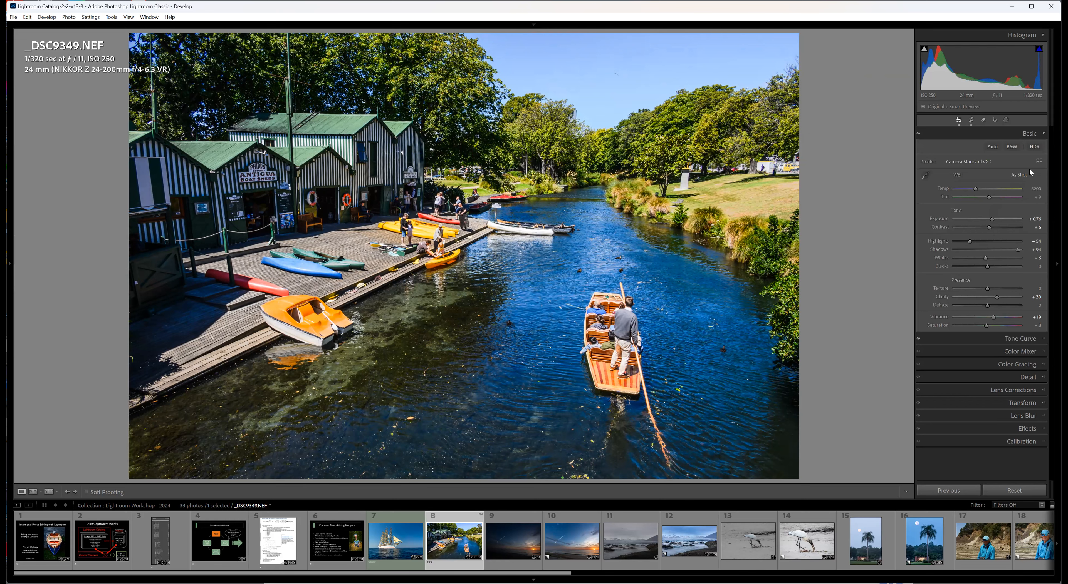
pyautogui.click(1041, 339)
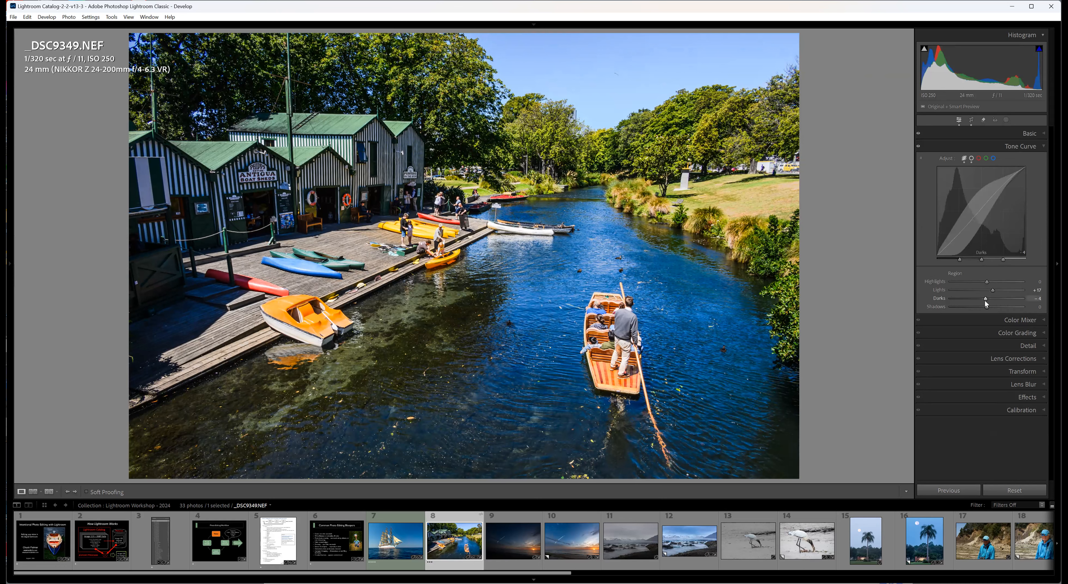
pyautogui.press('Down')
pyautogui.moveTo(985, 298); pyautogui.dragTo(992, 295)
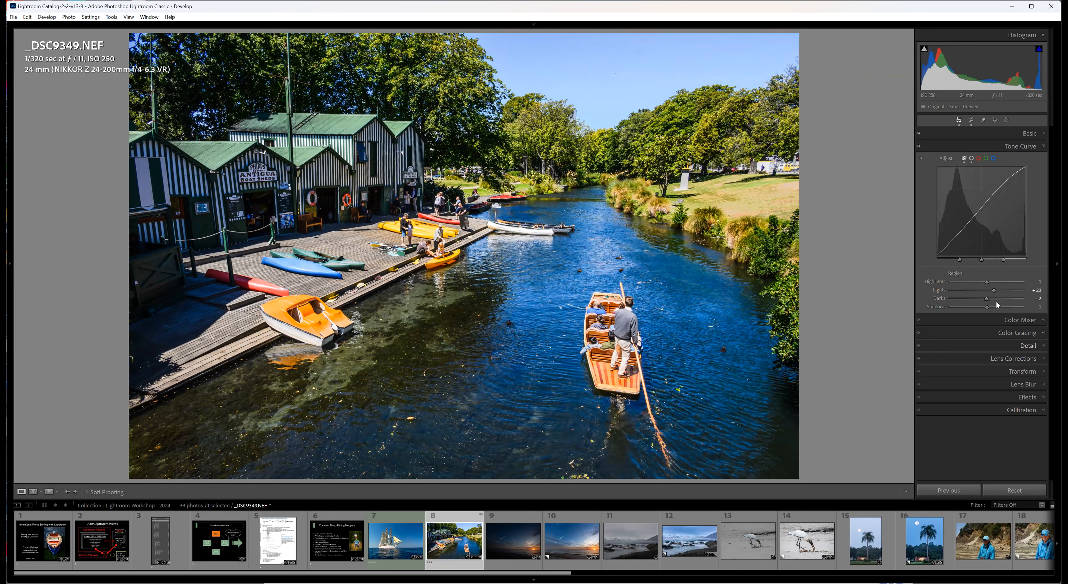
# Reset all Develop edits on the river photo.
pyautogui.click(1029, 134)
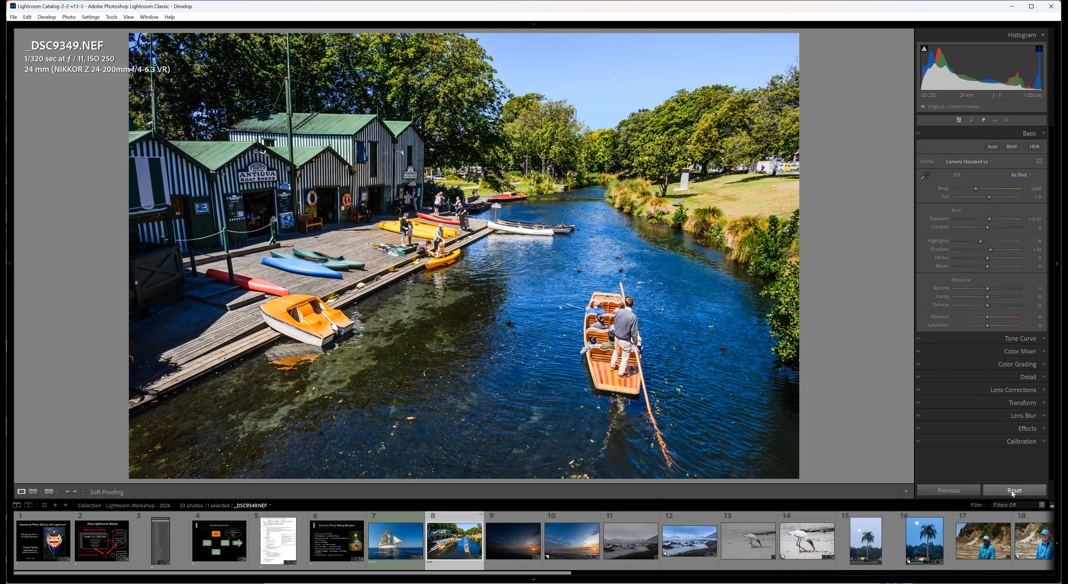
pyautogui.click(1012, 490)
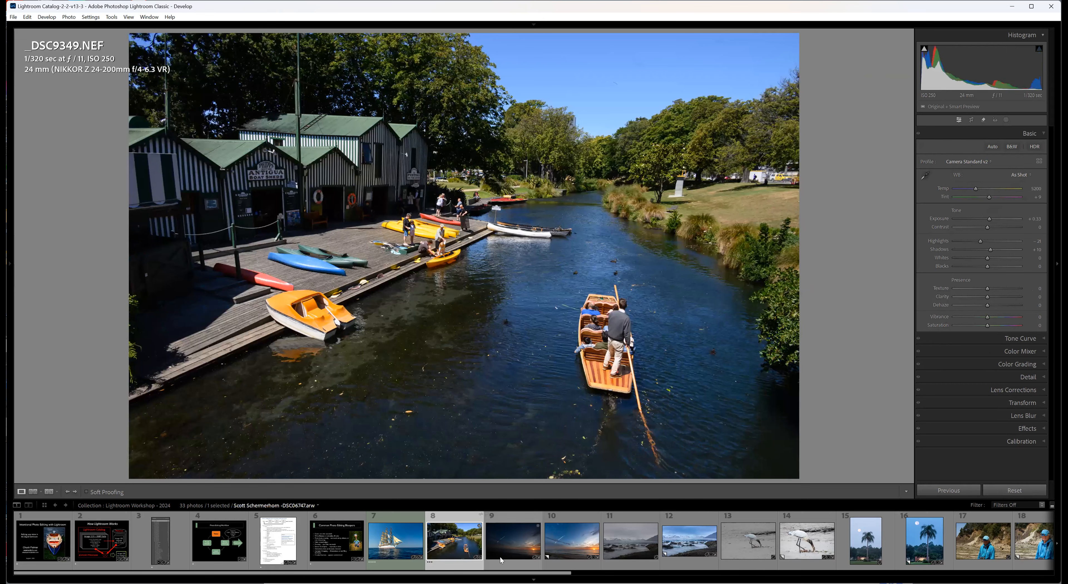
# Compare the unedited beach sunrise photo DSC06747.arw with its edited Copy 1, ending on the unedited original.
pyautogui.click(507, 566)
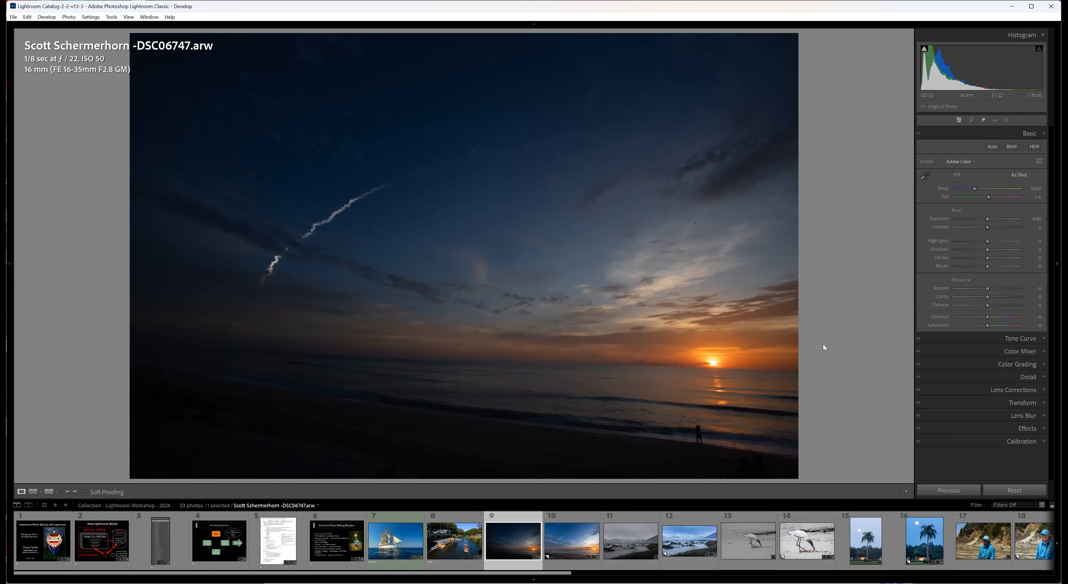
pyautogui.click(582, 563)
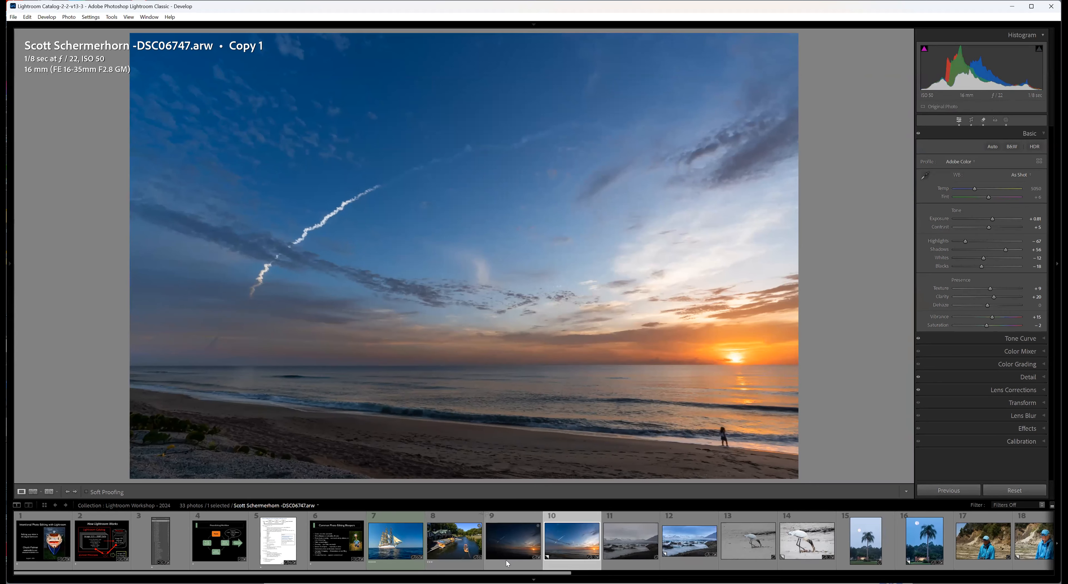
pyautogui.click(506, 560)
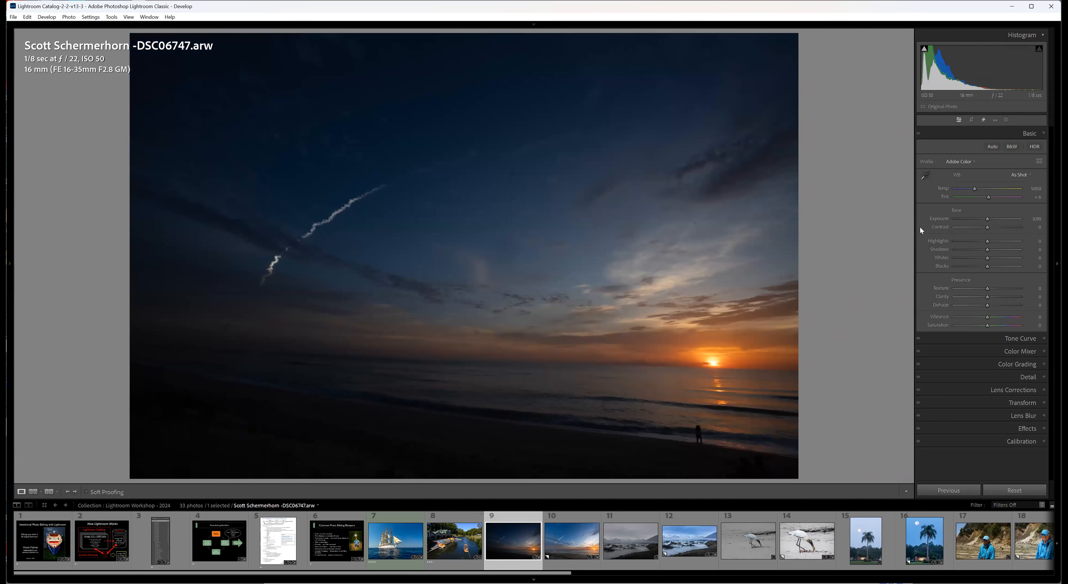
# Brighten the original beach sunrise photo by setting Exposure to +1.44, trying higher and lower values along the way.
pyautogui.moveTo(987, 220); pyautogui.dragTo(997, 218)
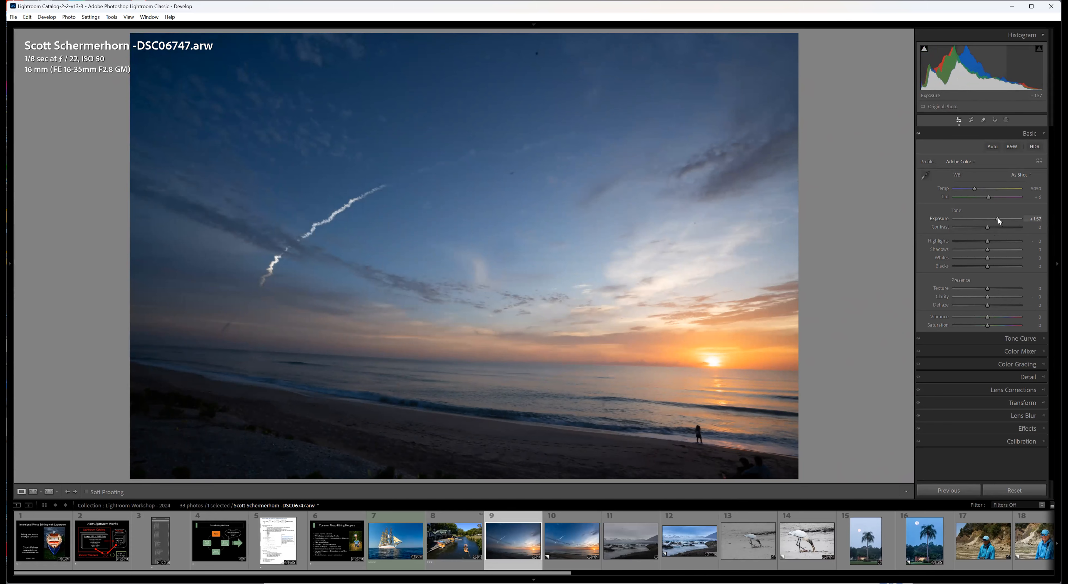
pyautogui.moveTo(997, 218); pyautogui.dragTo(993, 218)
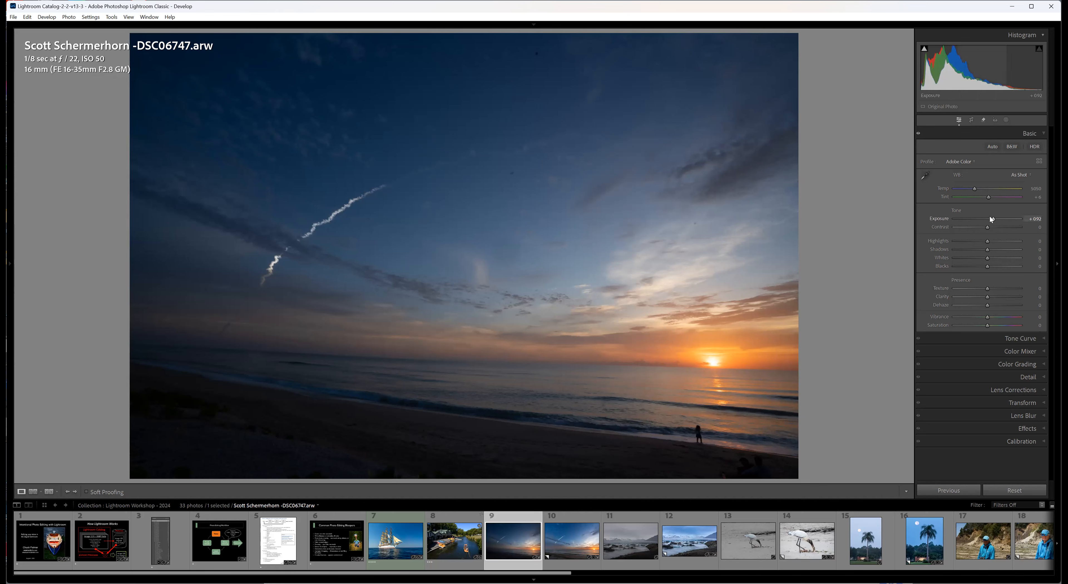
pyautogui.moveTo(991, 218); pyautogui.dragTo(995, 218)
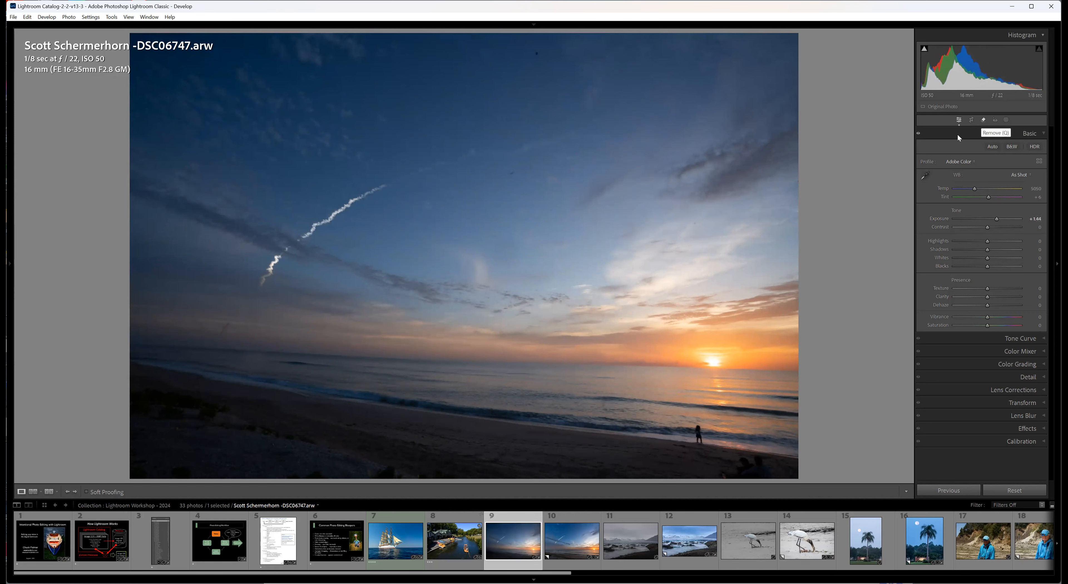
# Activate the Remove tool, show the spot visualization and raise its threshold to reveal dust spots in the sunrise sky.
pyautogui.click(980, 119)
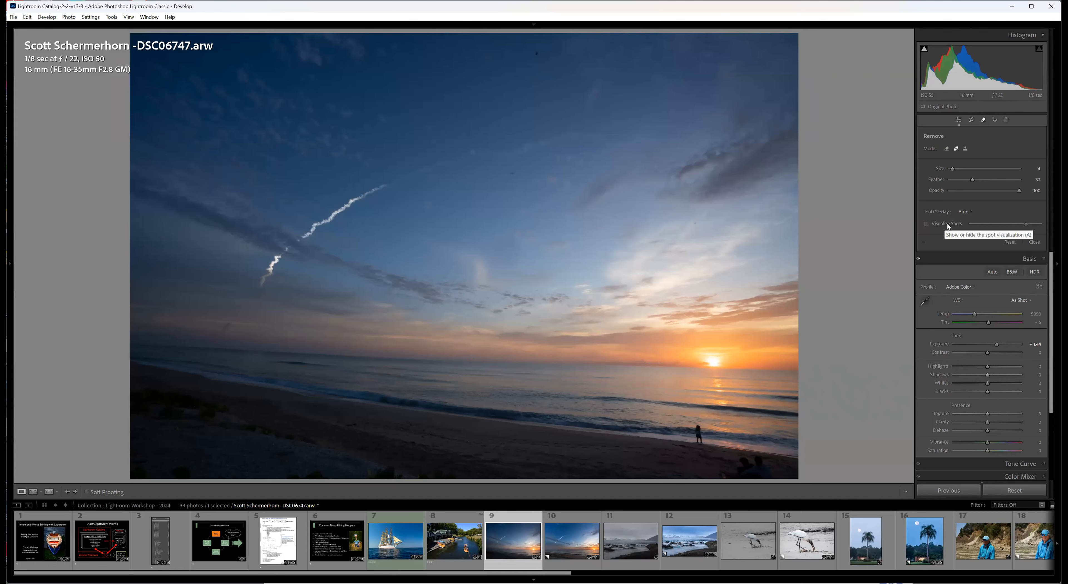
pyautogui.click(924, 223)
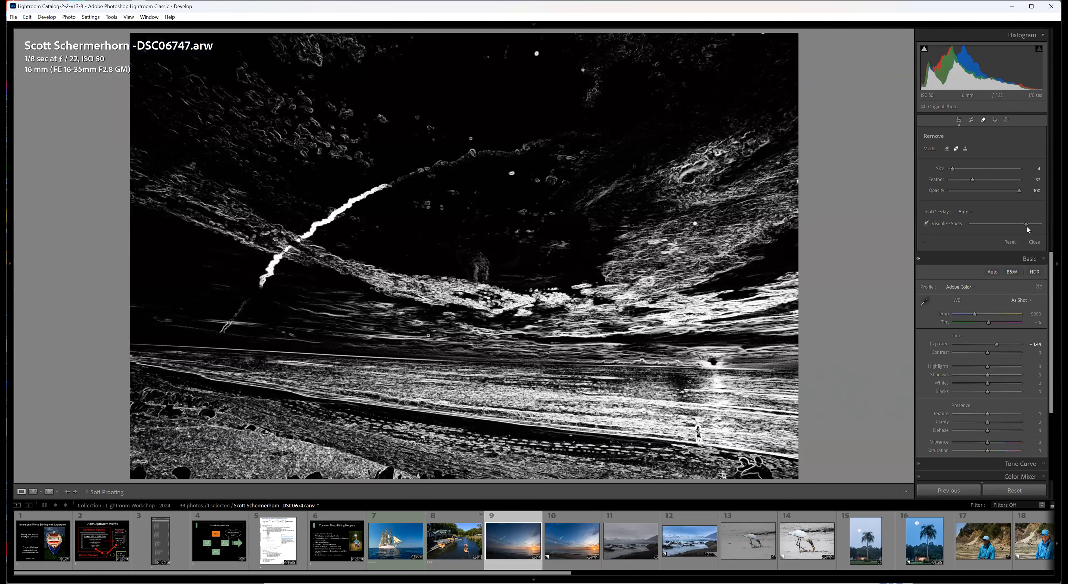
pyautogui.moveTo(1022, 223)
pyautogui.mouseDown()
pyautogui.moveTo(1006, 221)
pyautogui.moveTo(1036, 222)
pyautogui.moveTo(1016, 222)
pyautogui.moveTo(1026, 217)
pyautogui.mouseUp()
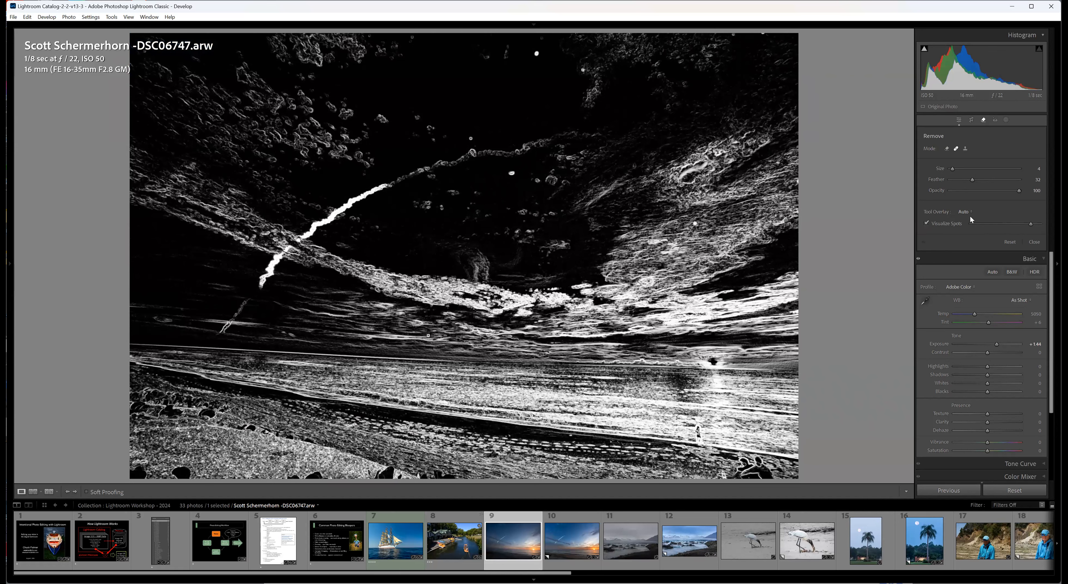
# Heal the five bright dust spots in the upper and middle sky, adjusting the brush size to fit each spot.
pyautogui.scroll(1, 553, 59)
pyautogui.click(536, 53)
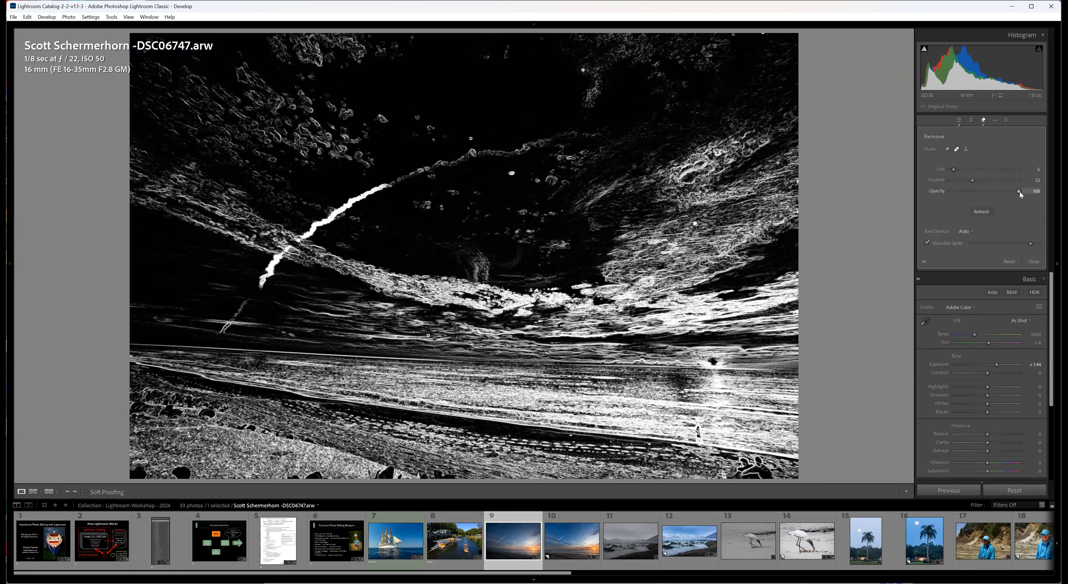
pyautogui.click(581, 70)
pyautogui.press('[')
pyautogui.click(470, 138)
pyautogui.press(']')
pyautogui.press(']')
pyautogui.click(511, 174)
pyautogui.press('[')
pyautogui.click(693, 224)
# Switch the spot visualization off and on repeatedly to check the healed sky against the normal photo view.
pyautogui.press('a')
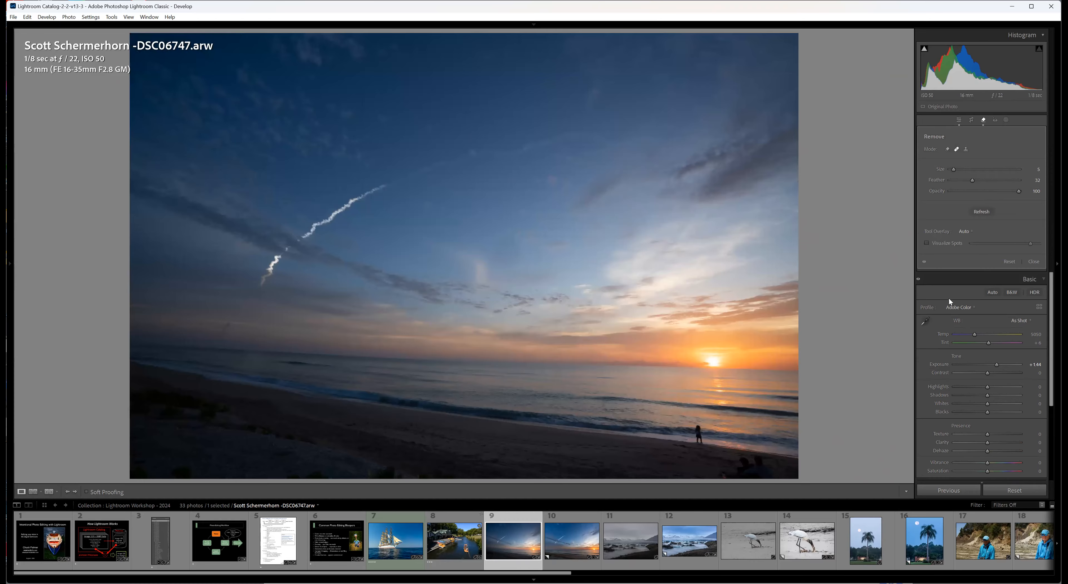
pyautogui.press('a')
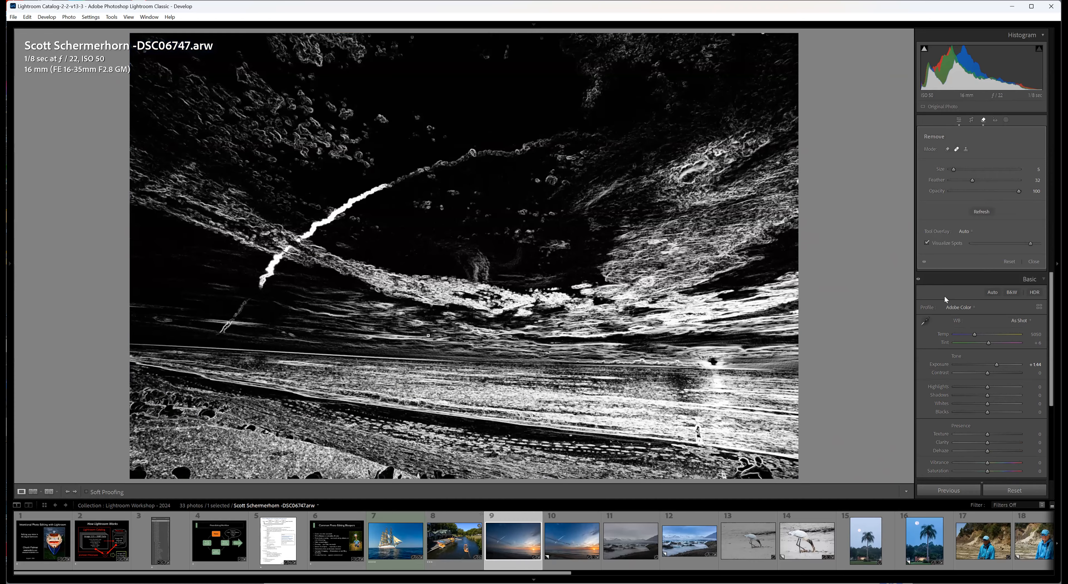
pyautogui.press('a')
pyautogui.press('a')
pyautogui.press('a')
pyautogui.press('a')
pyautogui.press('a')
pyautogui.press('a')
# Heal the remaining dust spots along the sky's upper edge and just above the horizon, and hide the spot visualization.
pyautogui.click(412, 38)
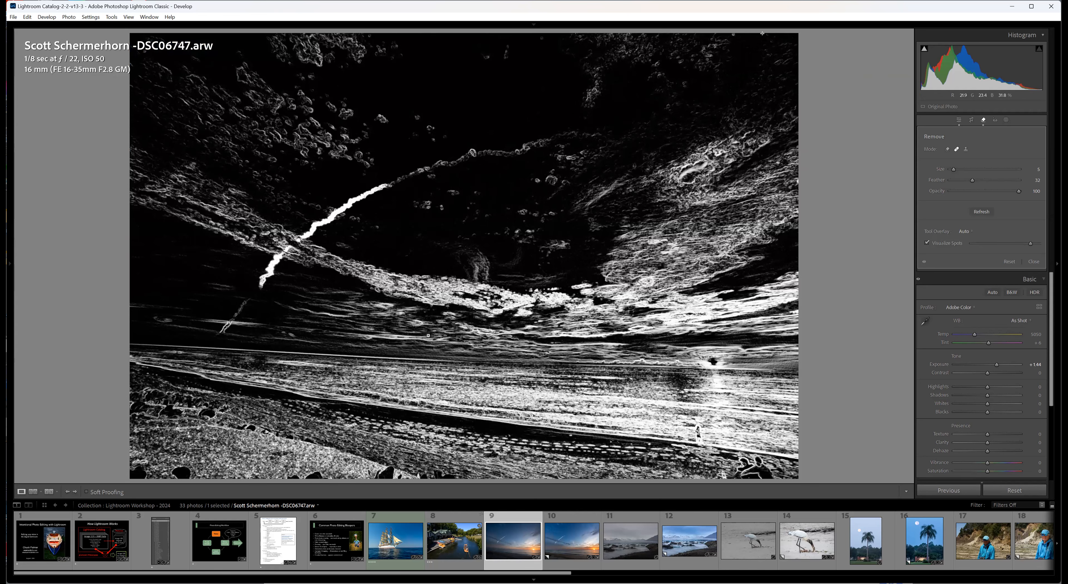
pyautogui.click(732, 33)
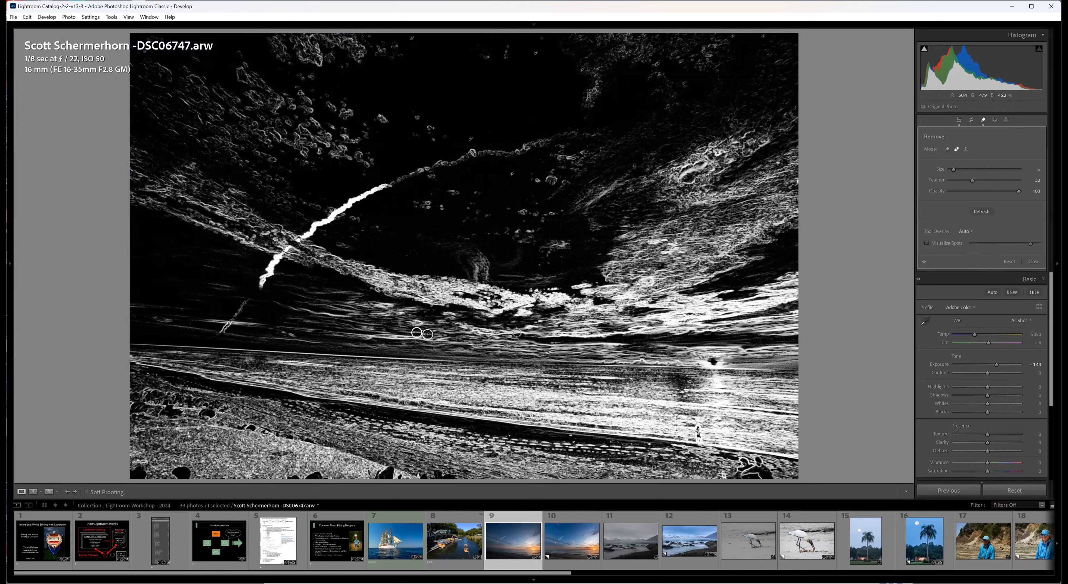
pyautogui.press('a')
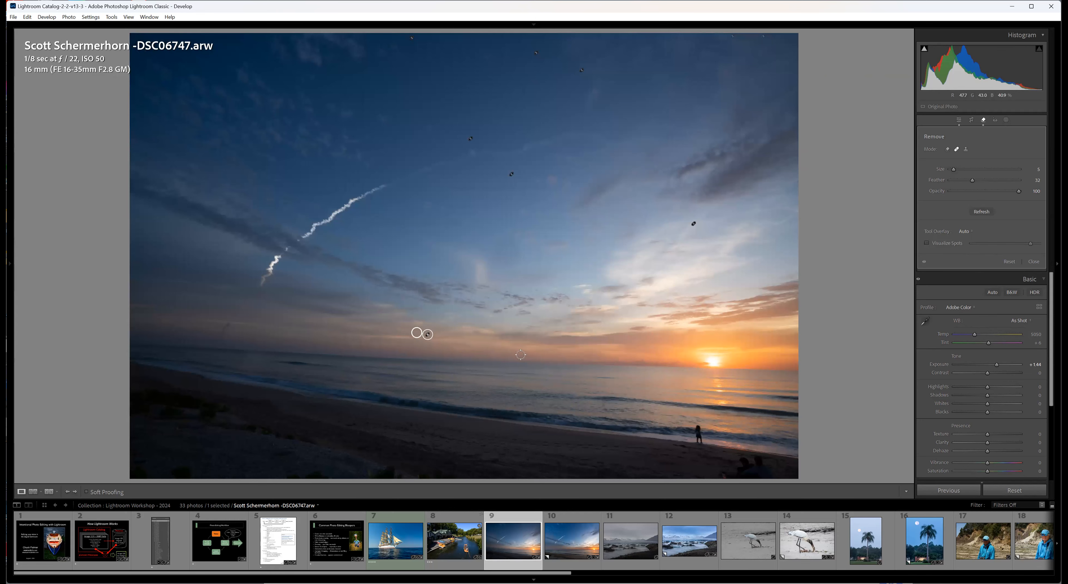
pyautogui.moveTo(414, 331); pyautogui.dragTo(415, 333)
# Heal a large circular sky area near the photo's centre with an enlarged brush, reposition its source up and left, and close the Remove tool.
pyautogui.scroll(4, 539, 276)
pyautogui.click(502, 250)
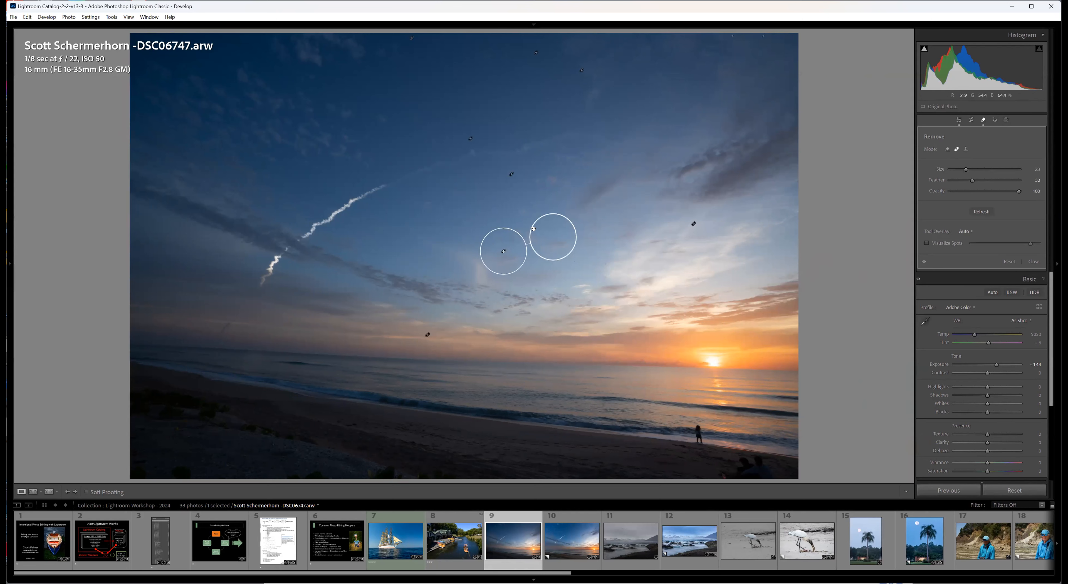
pyautogui.moveTo(544, 234); pyautogui.dragTo(482, 213)
pyautogui.click(1034, 263)
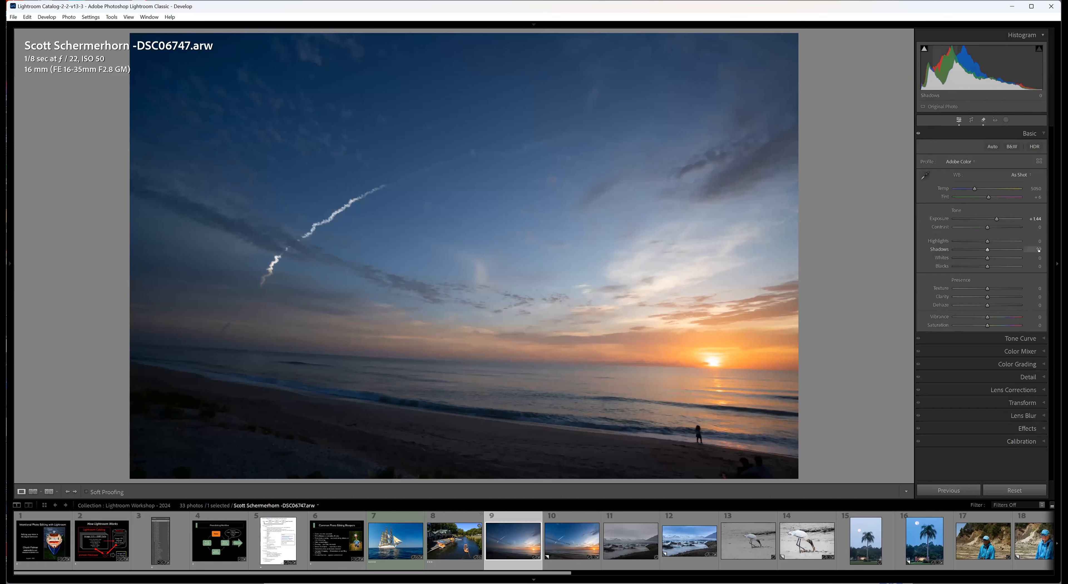
# Reset Exposure to its default on the beach sunrise photo and apply the Auto tone adjustments.
pyautogui.doubleClick(943, 221)
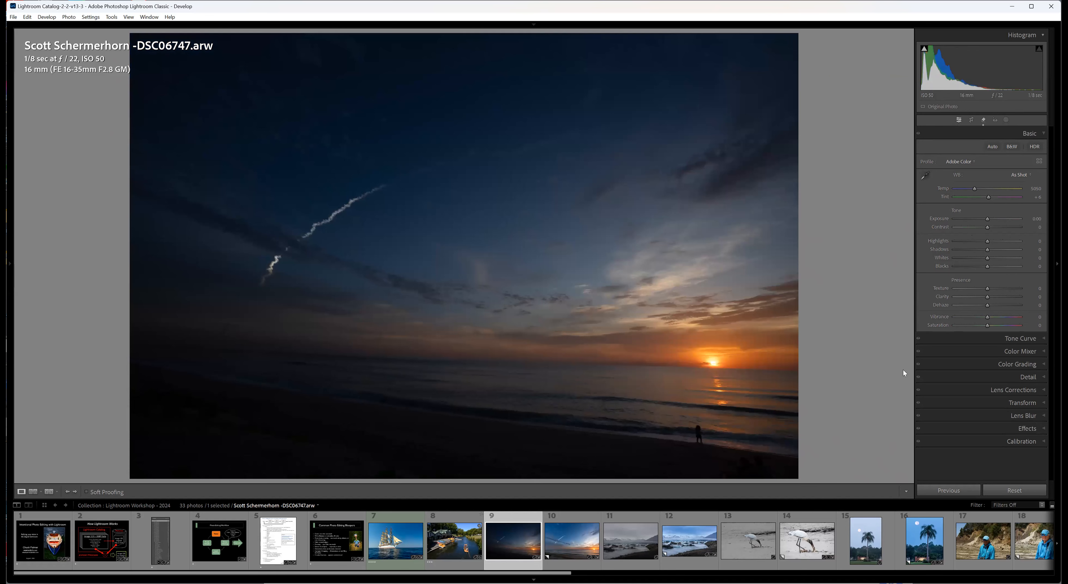
pyautogui.click(992, 147)
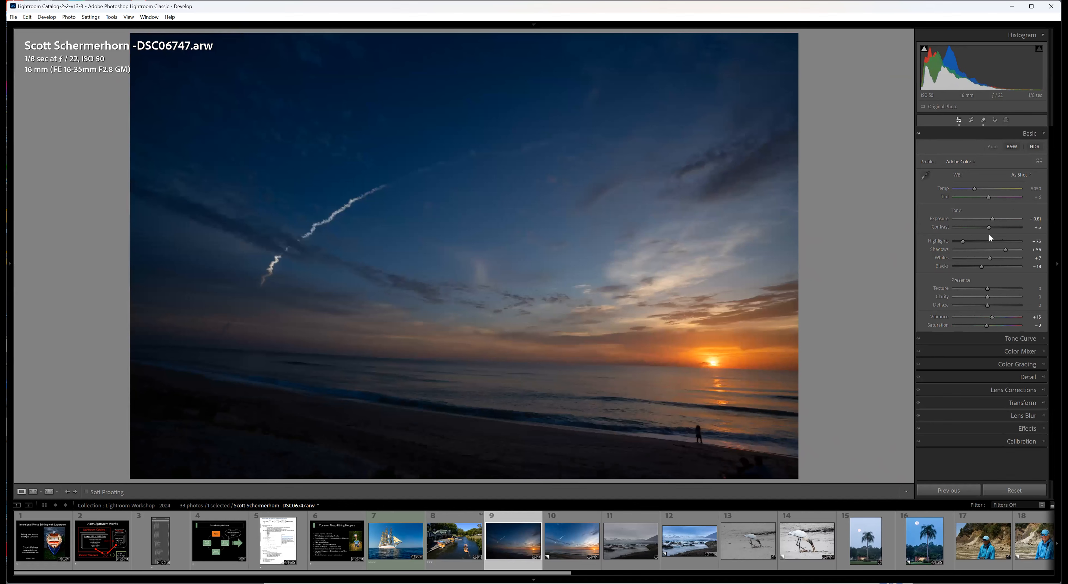
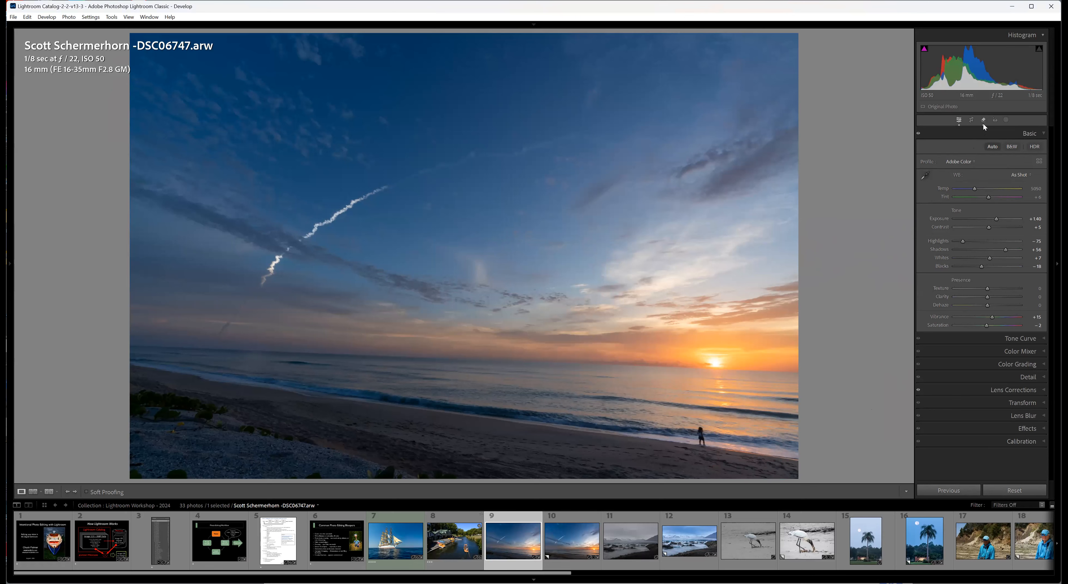
# Create a sky mask on the beach sunrise photo and subtract a Color Range sampled from the orange glow around the sun.
pyautogui.click(1005, 120)
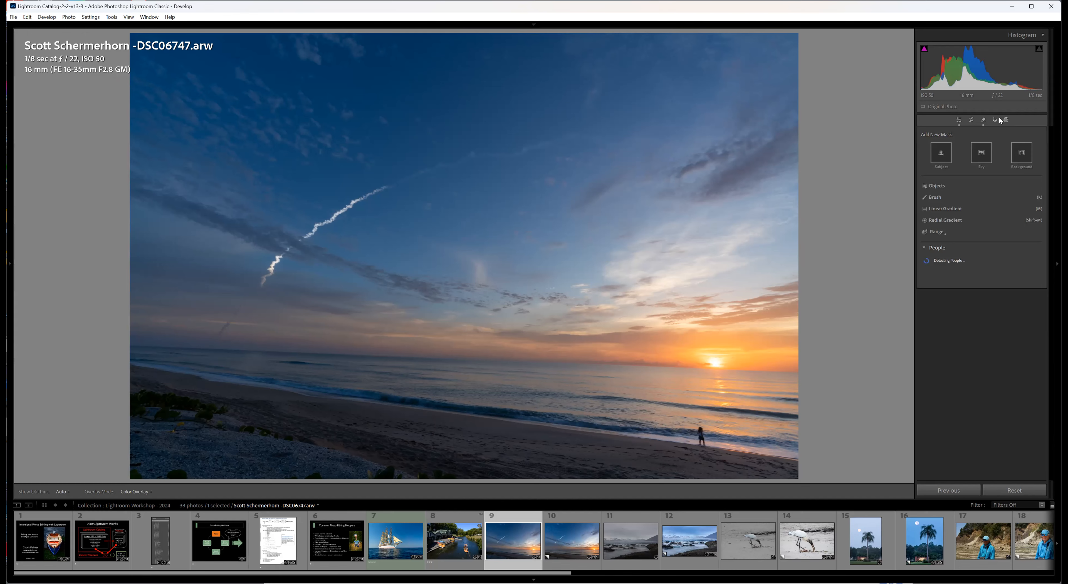
pyautogui.click(978, 157)
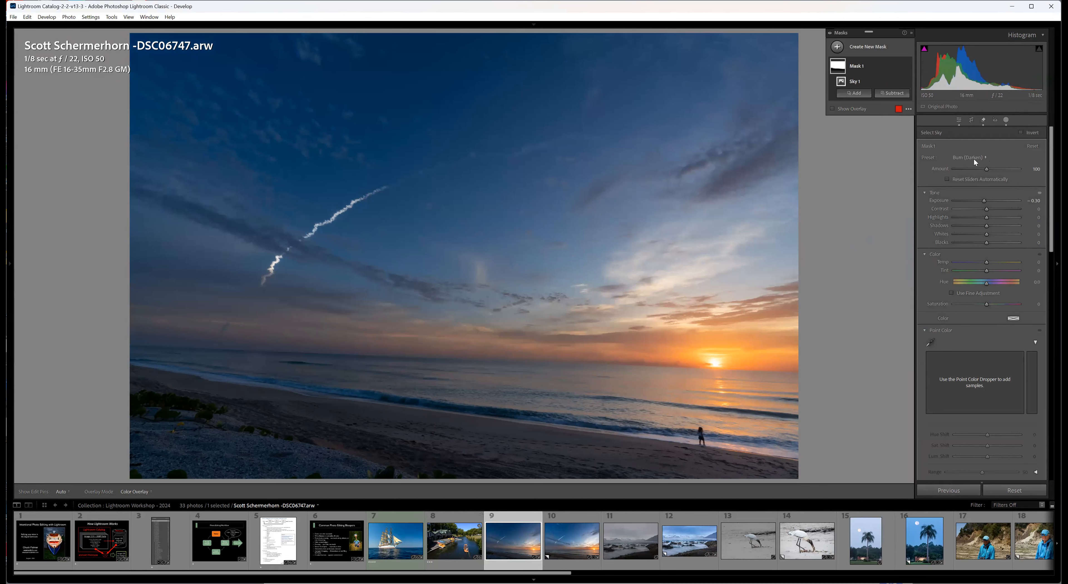
pyautogui.moveTo(597, 215)
pyautogui.click(892, 93)
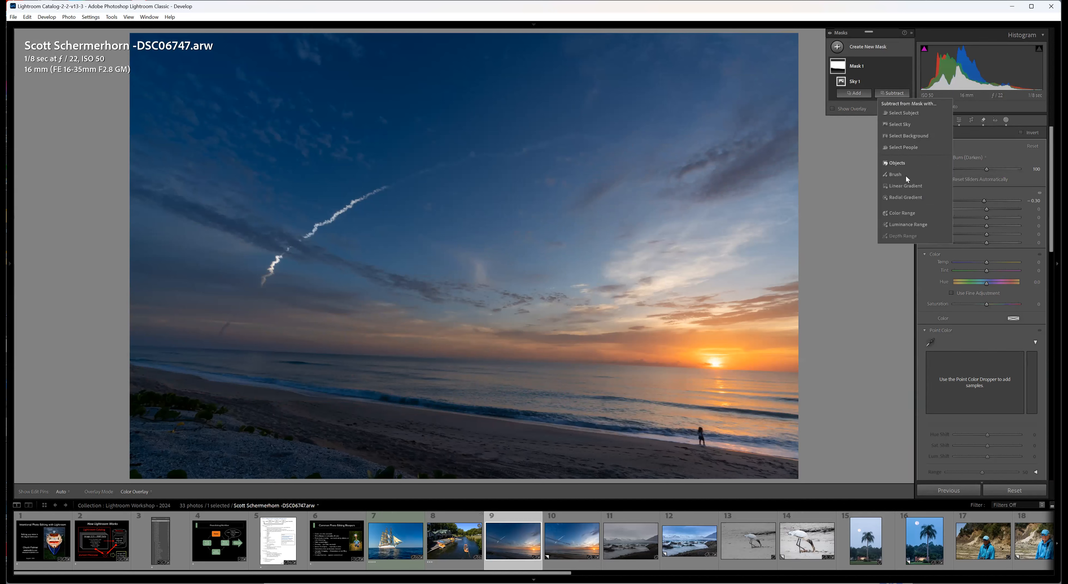
pyautogui.click(902, 214)
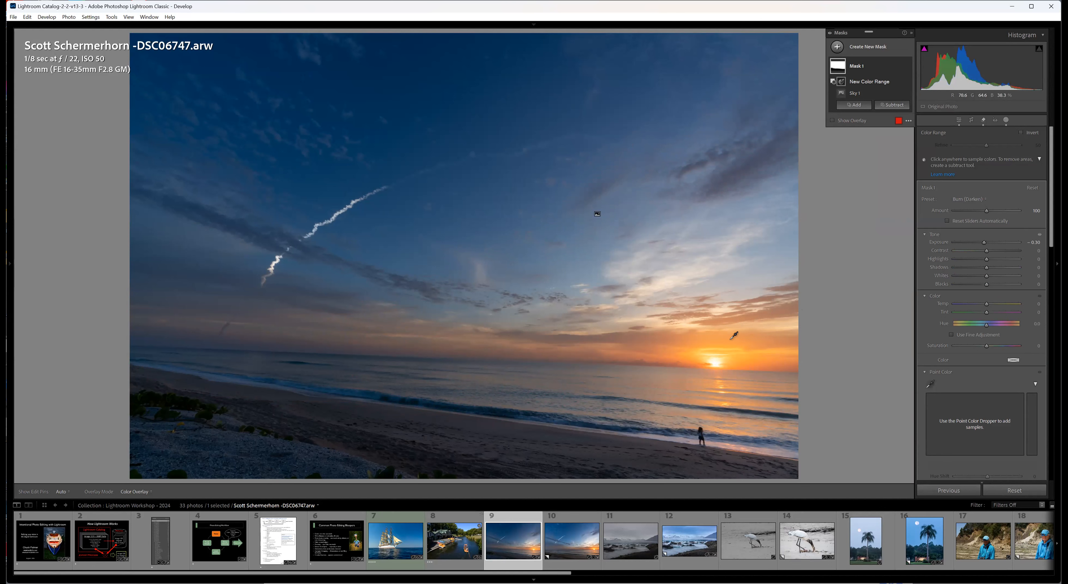
pyautogui.moveTo(730, 341); pyautogui.dragTo(795, 367)
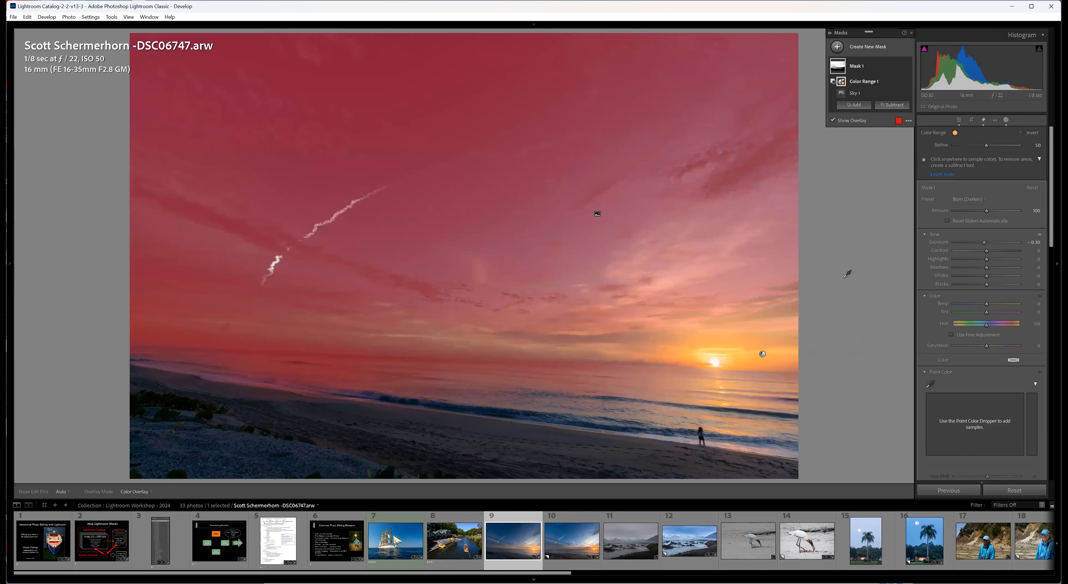
# Refine the subtracted Color Range to about 64, checking it in the black-and-white preview and the red mask overlay.
pyautogui.press('o')
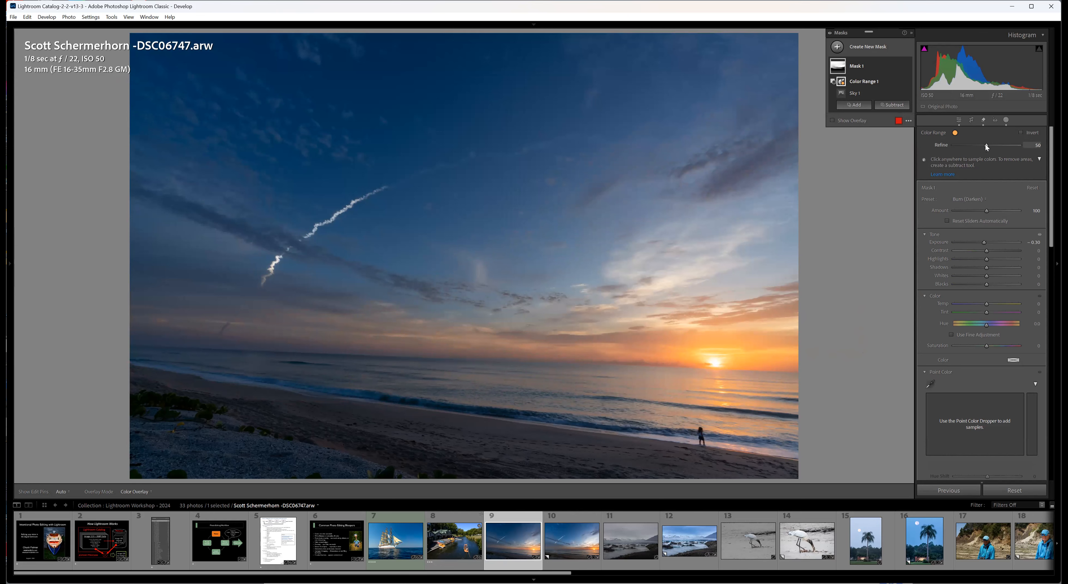
pyautogui.moveTo(985, 144); pyautogui.dragTo(993, 143)
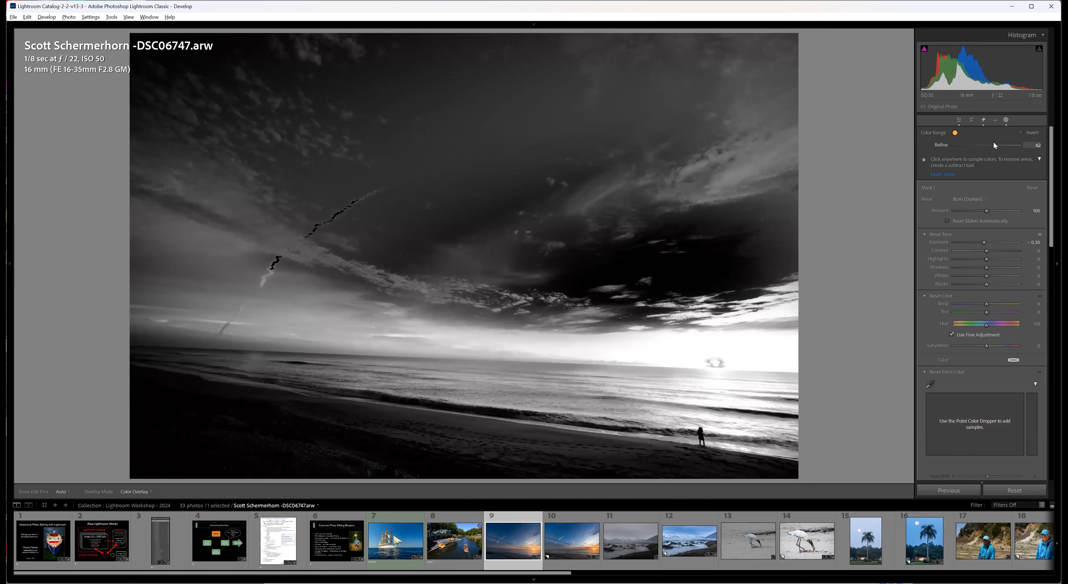
pyautogui.moveTo(995, 145); pyautogui.dragTo(990, 145)
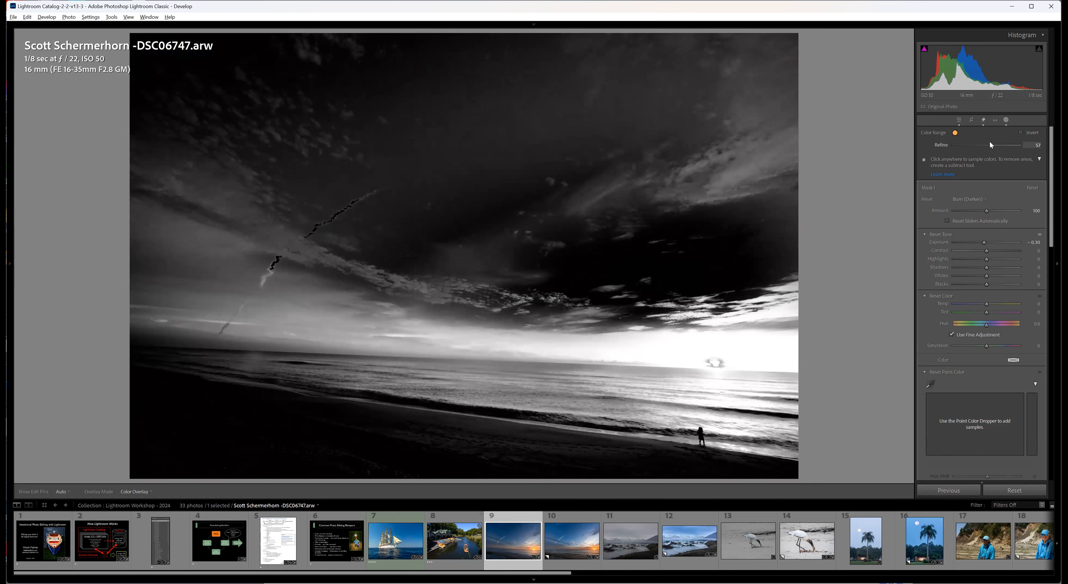
pyautogui.moveTo(989, 145); pyautogui.dragTo(995, 145)
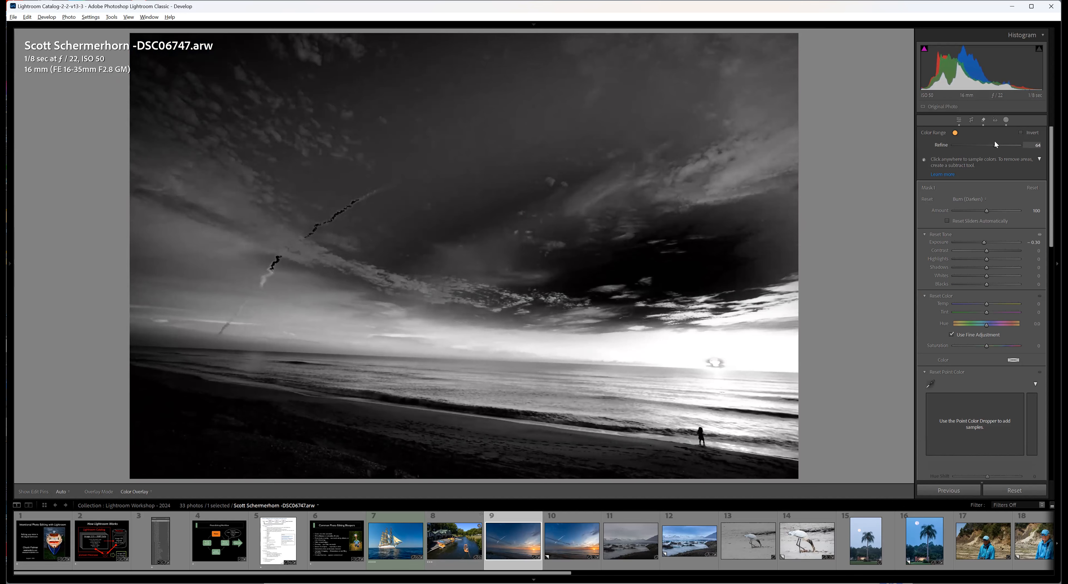
pyautogui.moveTo(994, 142); pyautogui.dragTo(995, 142)
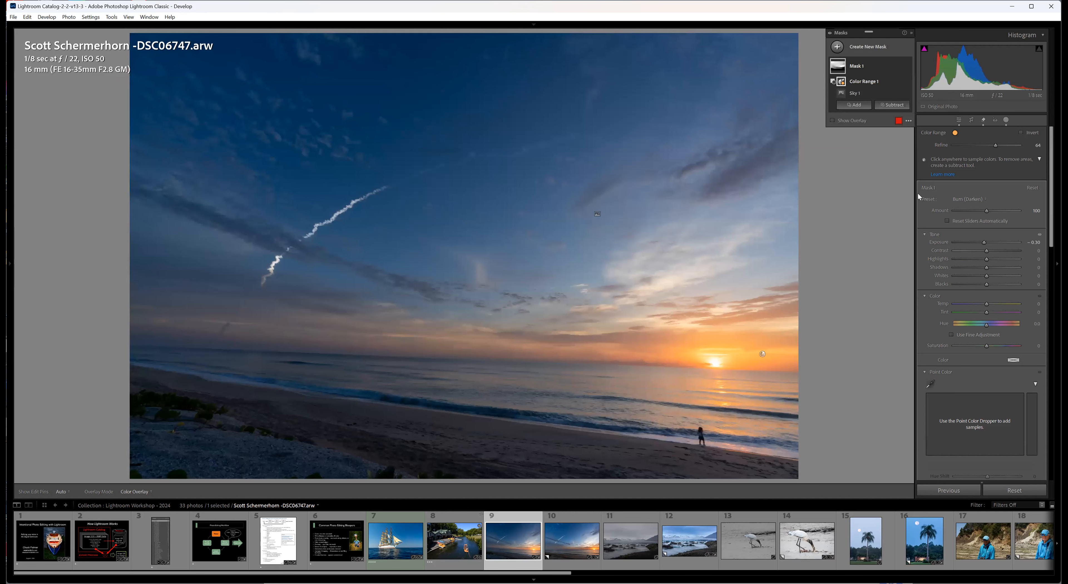
pyautogui.press('o')
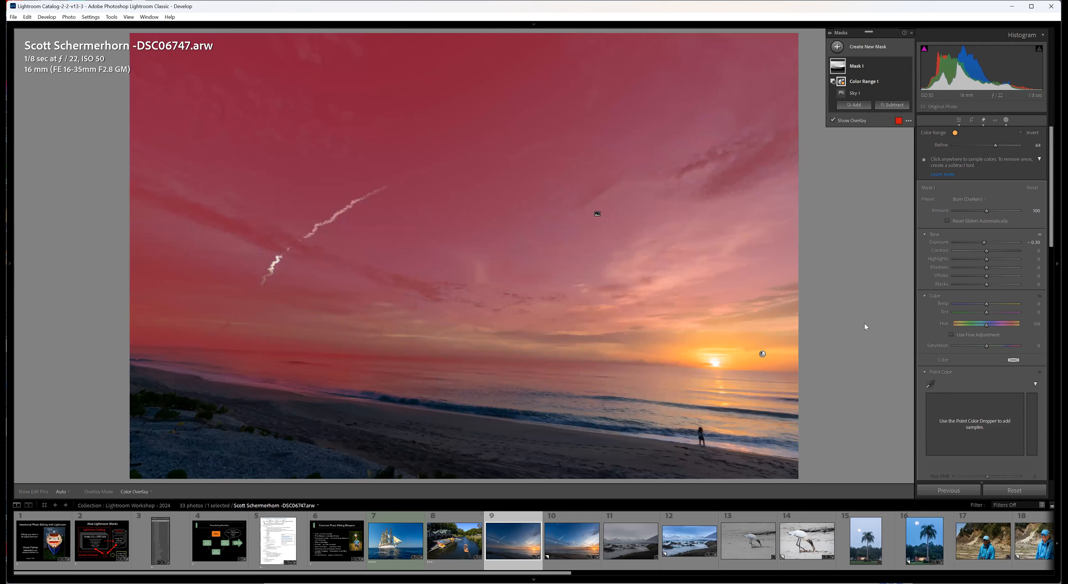
pyautogui.press('o')
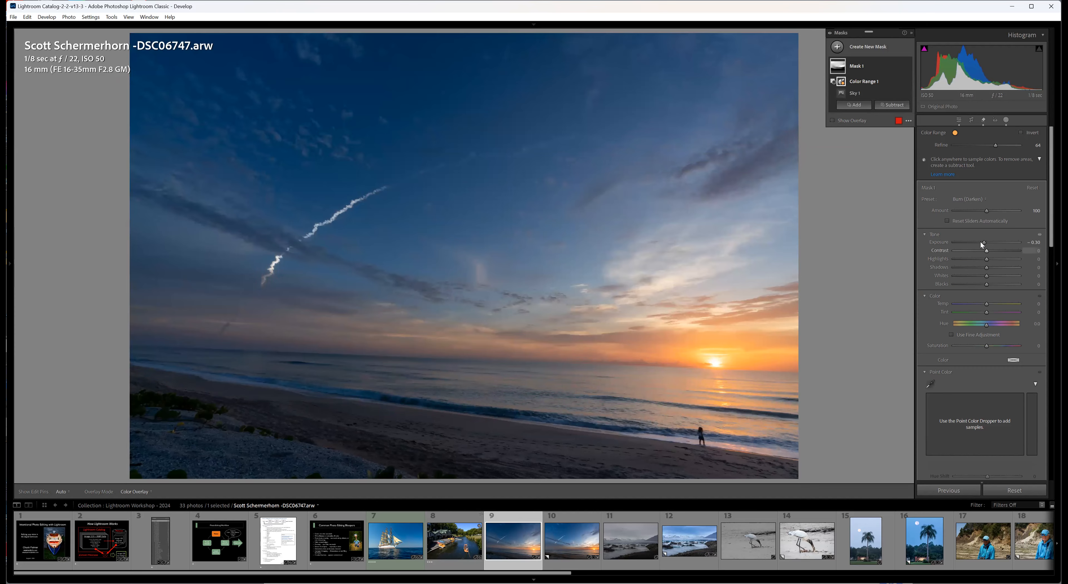
# Apply the Brighten-Lighten preset to the sky mask, with Contrast raised to 37, Clarity to about 39, and Highlights lowered.
pyautogui.click(985, 200)
pyautogui.click(886, 216)
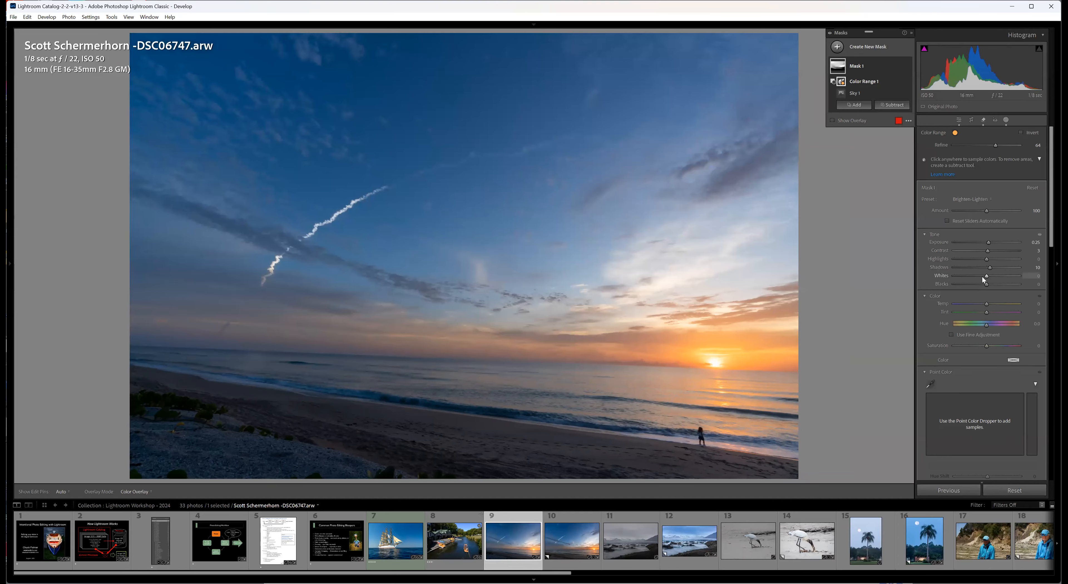
pyautogui.moveTo(986, 253); pyautogui.dragTo(999, 359)
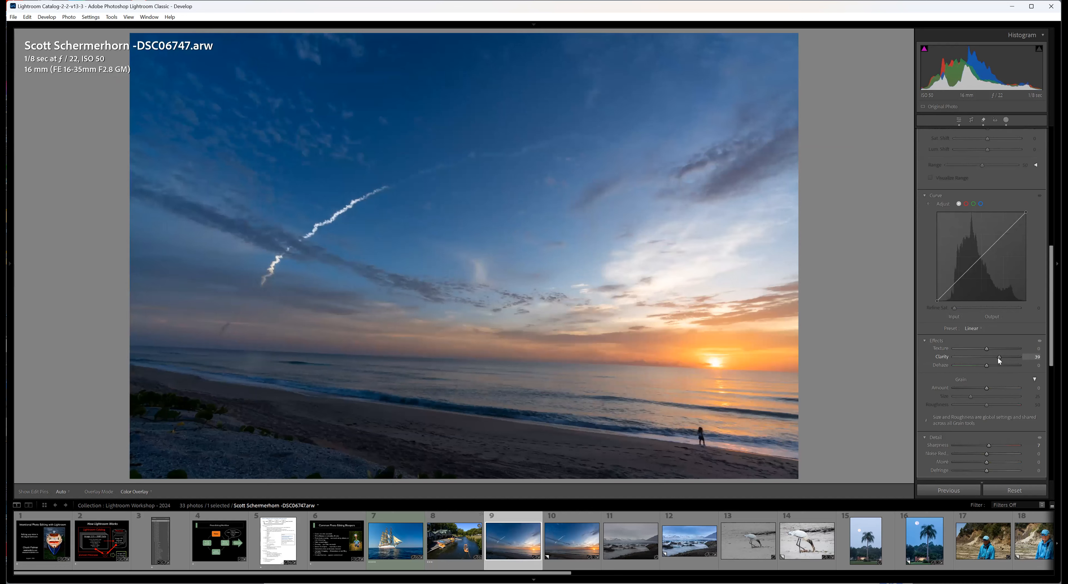
pyautogui.moveTo(998, 358); pyautogui.dragTo(998, 357)
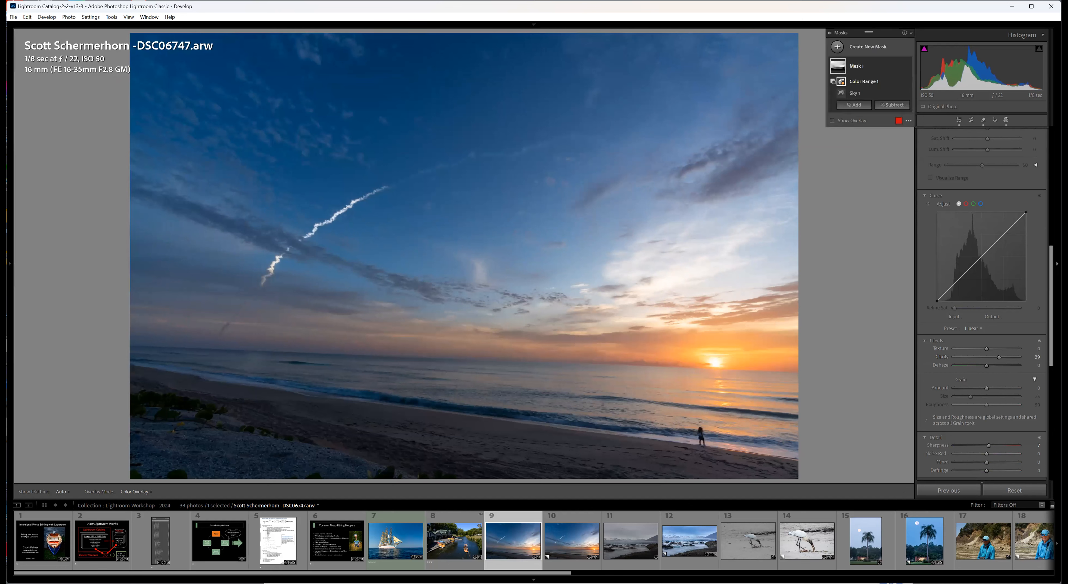
pyautogui.moveTo(1051, 307); pyautogui.dragTo(1051, 194)
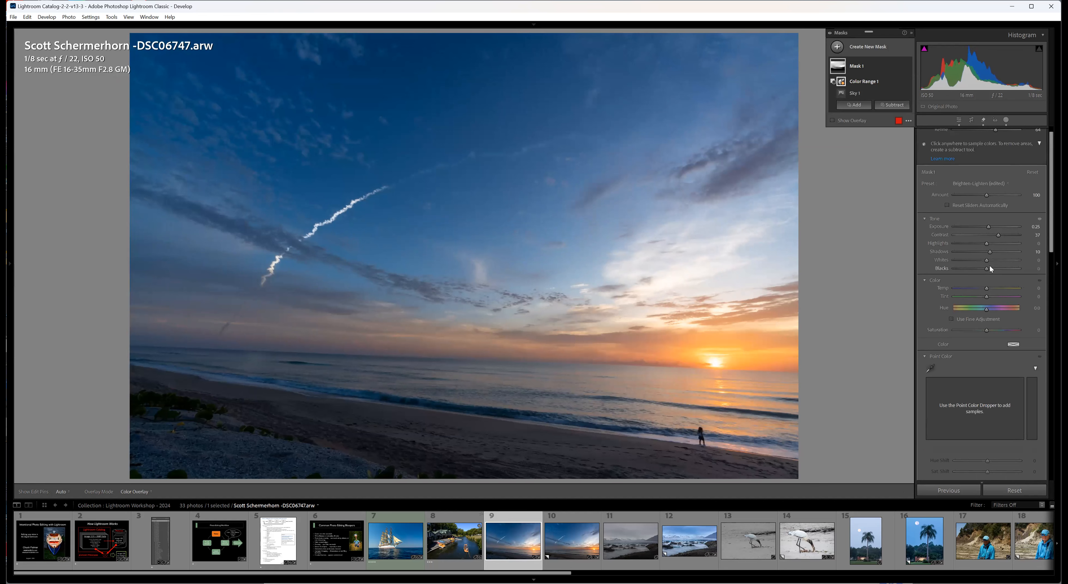
pyautogui.moveTo(985, 243); pyautogui.dragTo(976, 243)
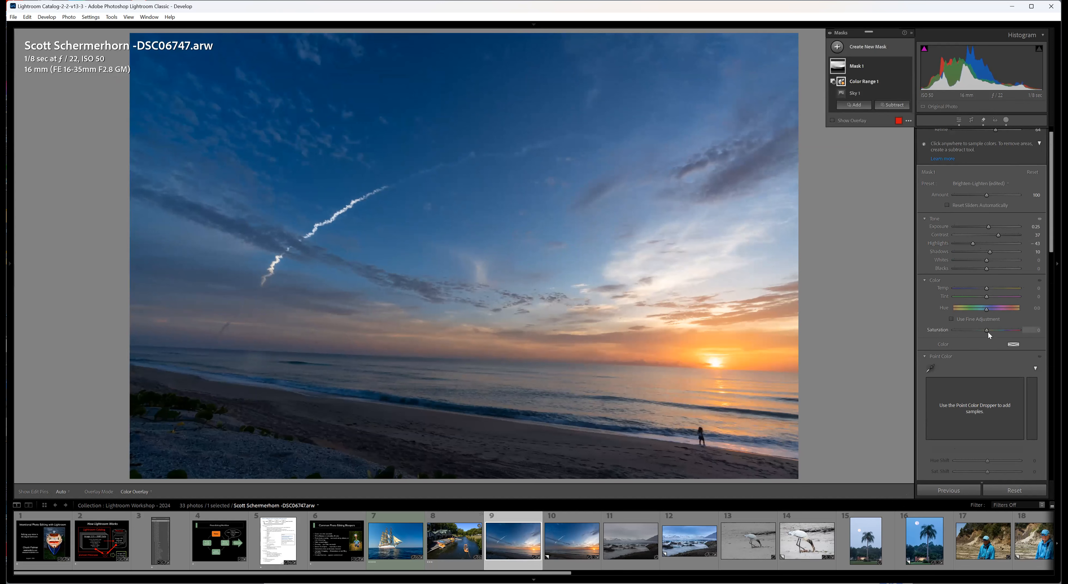
# Straighten the horizon with a crop angle of about -2.30, shift the photo slightly left within the frame, and apply the crop.
pyautogui.click(970, 120)
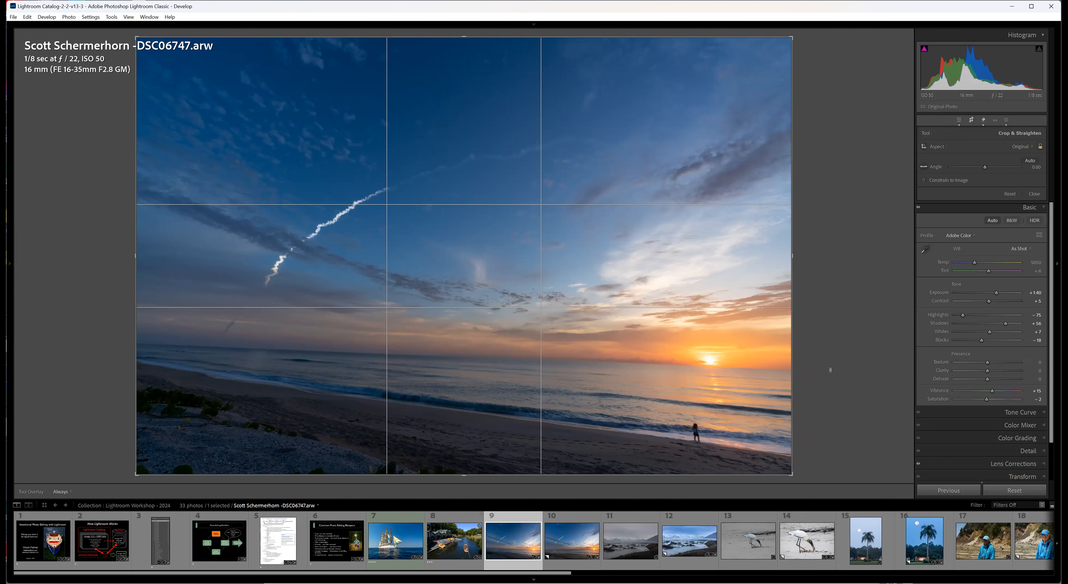
pyautogui.moveTo(832, 369); pyautogui.dragTo(833, 354)
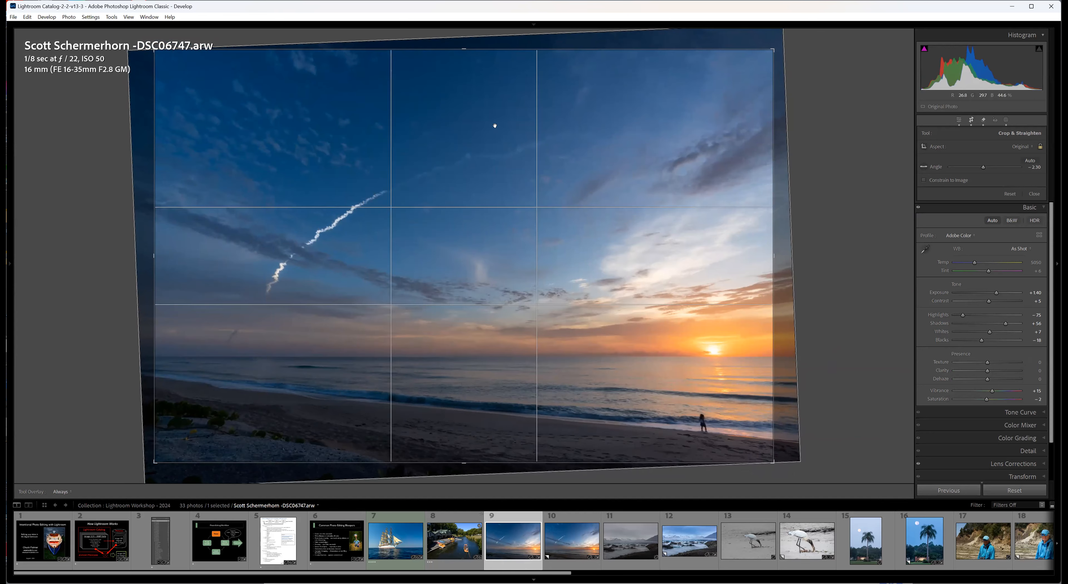
pyautogui.moveTo(509, 151); pyautogui.dragTo(490, 150)
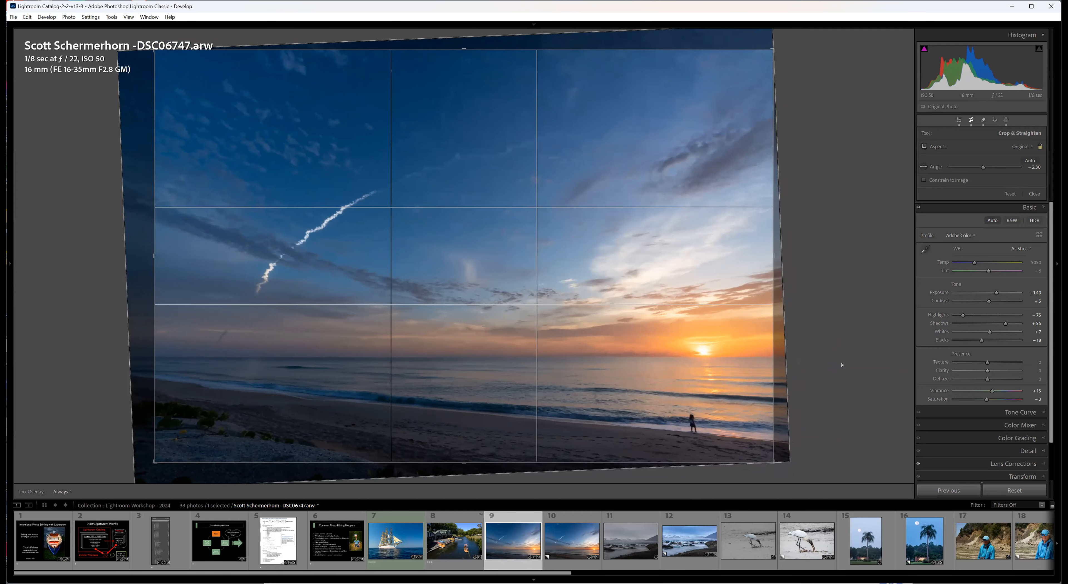
pyautogui.press('Return')
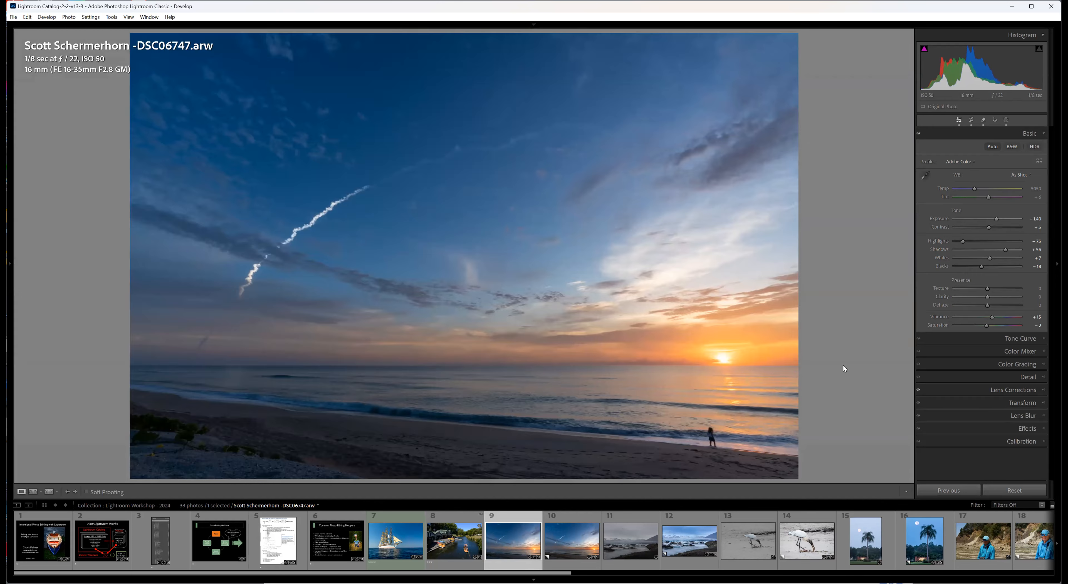
# Add a linear gradient mask rising from the lower edge of the beach up to the shoreline.
pyautogui.click(1006, 121)
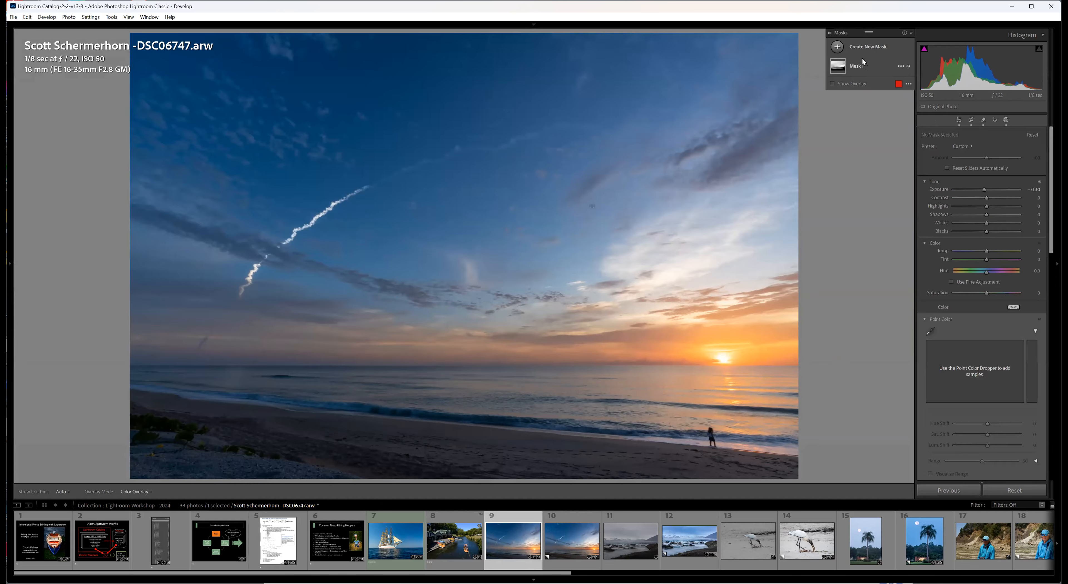
pyautogui.click(862, 49)
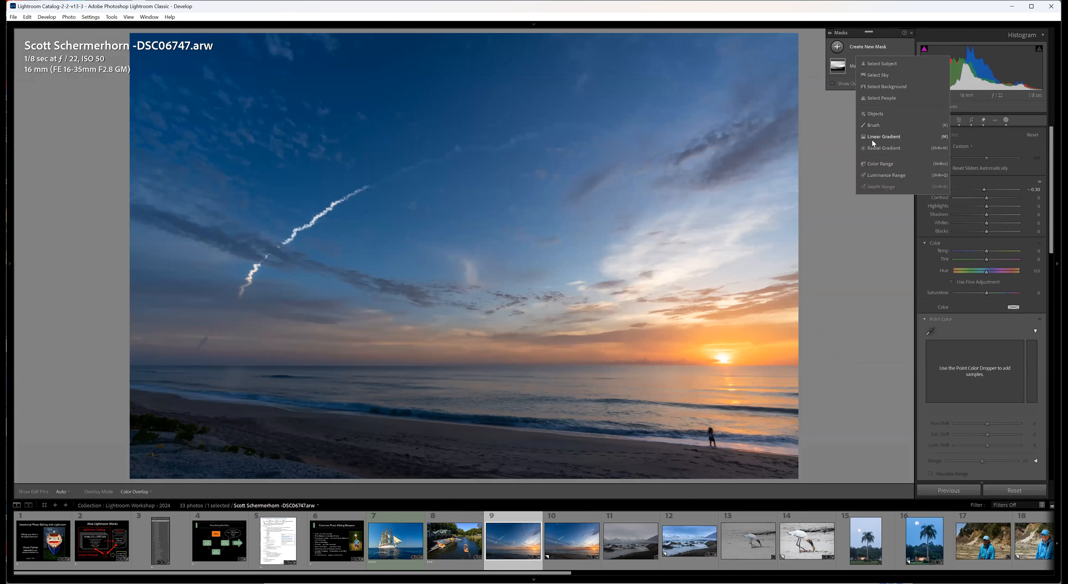
pyautogui.click(883, 136)
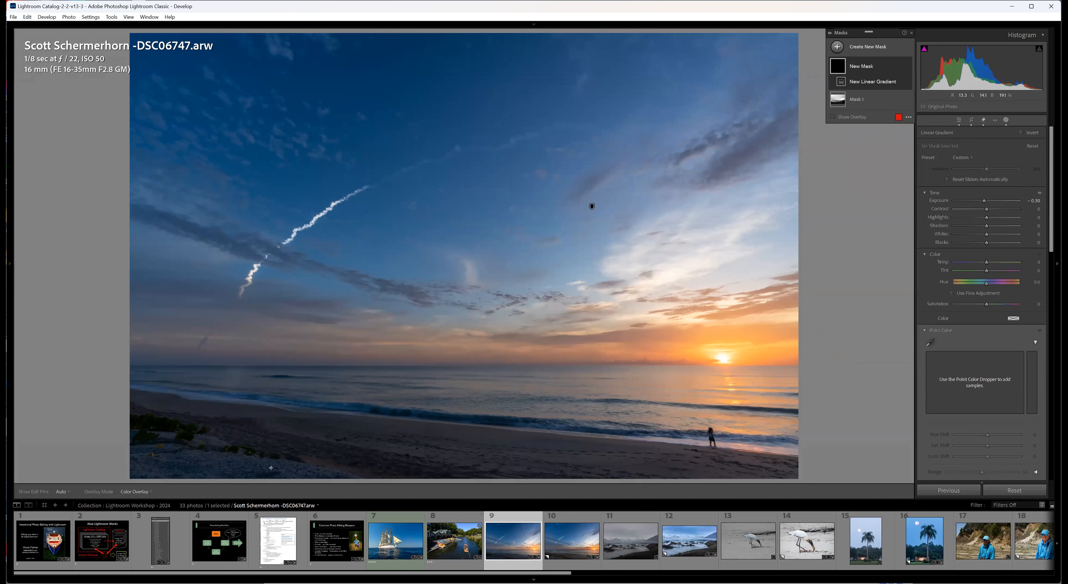
pyautogui.moveTo(267, 467); pyautogui.dragTo(289, 380)
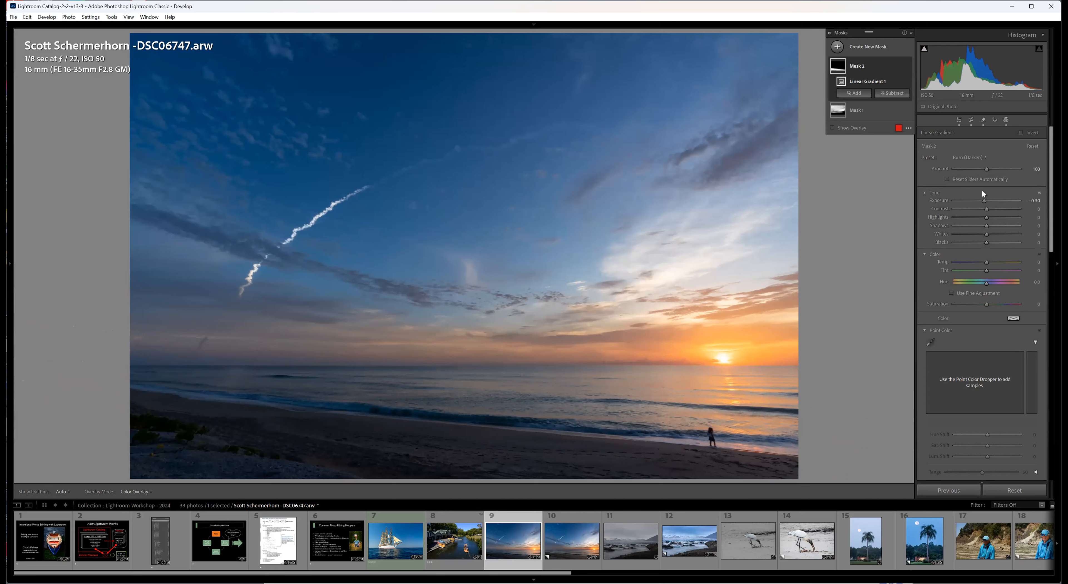
# Apply the Brighten-Lighten preset to the beach gradient, warm its Temp, reduce its Amount slightly, and close masking.
pyautogui.click(969, 157)
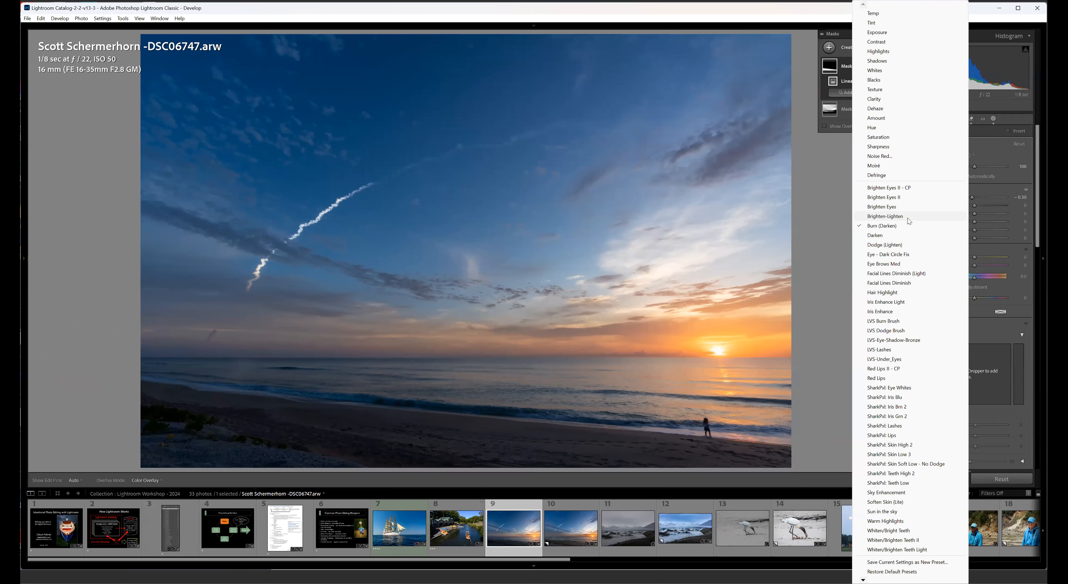
pyautogui.click(912, 219)
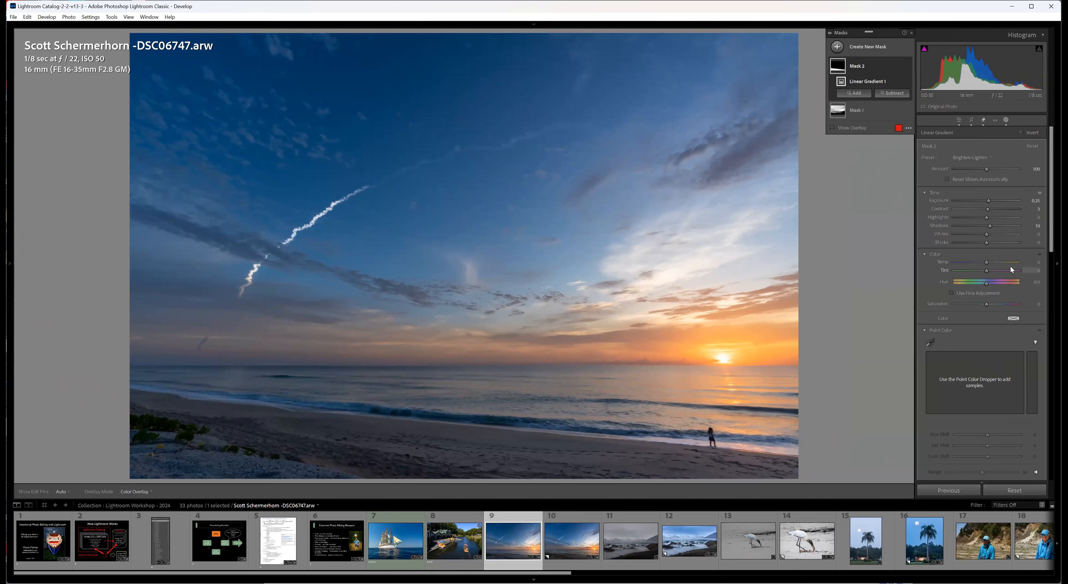
pyautogui.moveTo(984, 262); pyautogui.dragTo(993, 254)
pyautogui.moveTo(986, 169)
pyautogui.mouseDown()
pyautogui.moveTo(973, 168)
pyautogui.moveTo(982, 173)
pyautogui.mouseUp()
pyautogui.click(958, 120)
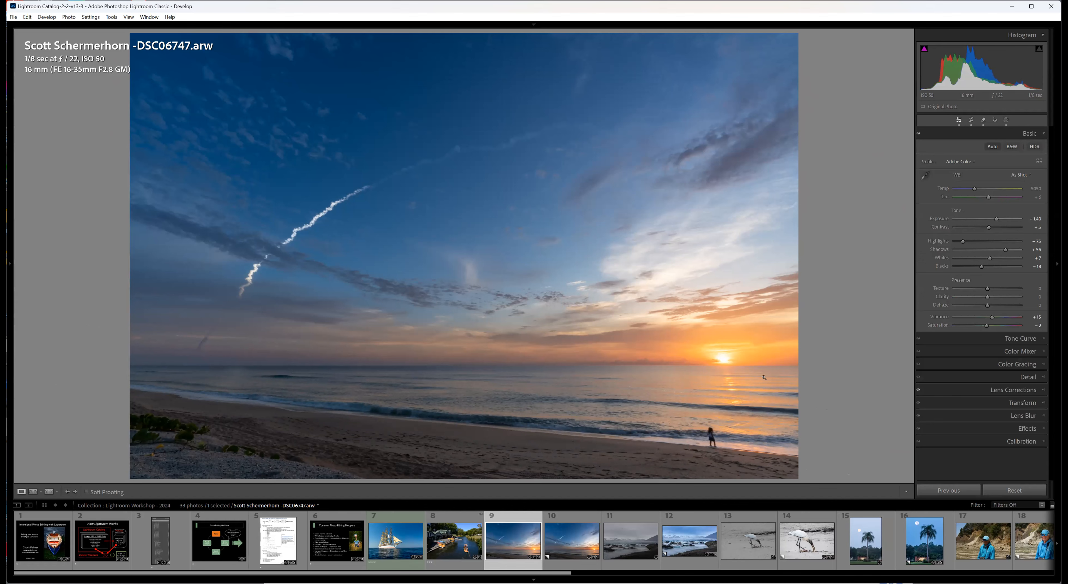
# Compare the unedited Before view of the beach sunrise photo with the edited version.
pyautogui.press('\\')
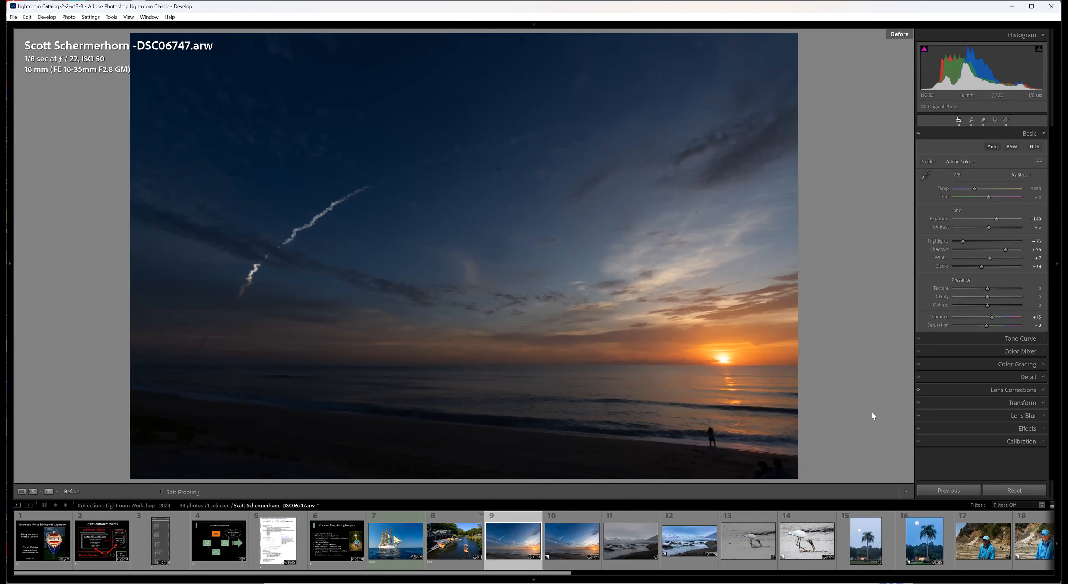
pyautogui.press('\\')
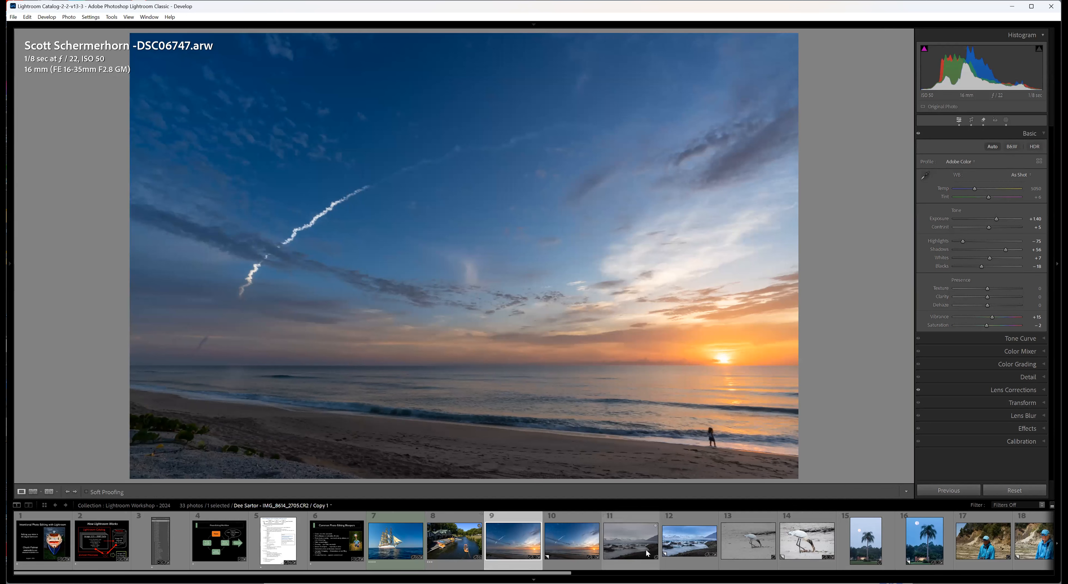
# Open the grey glacier lagoon photo, followed by the workshop's intro page slide.
pyautogui.click(638, 566)
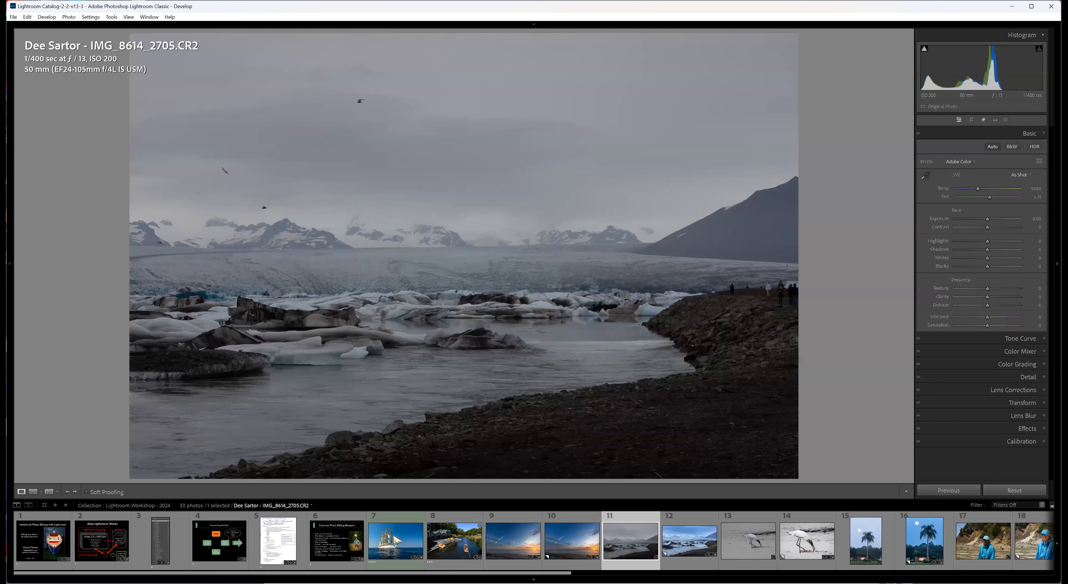
pyautogui.click(50, 552)
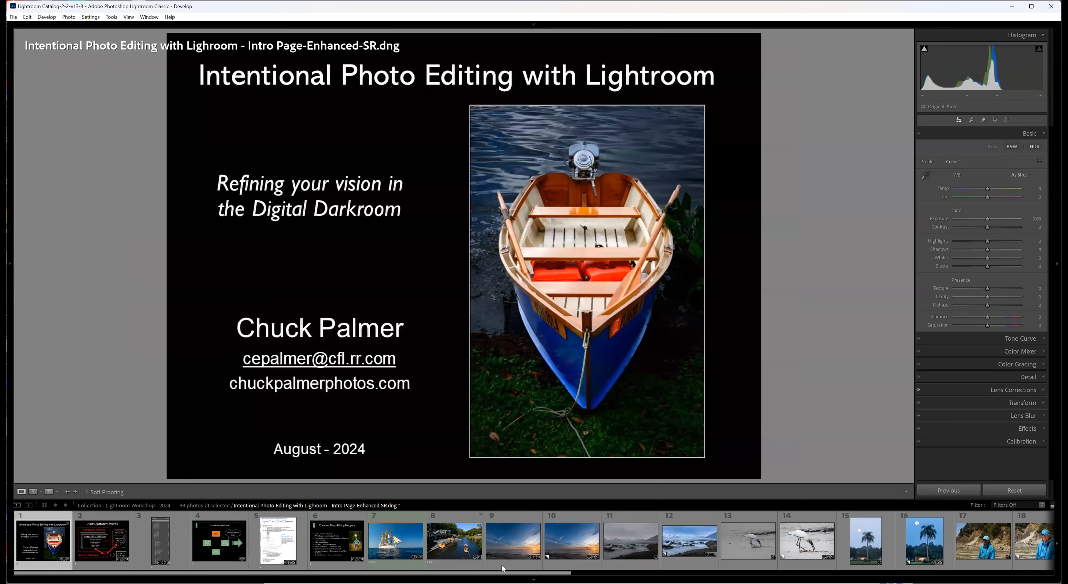
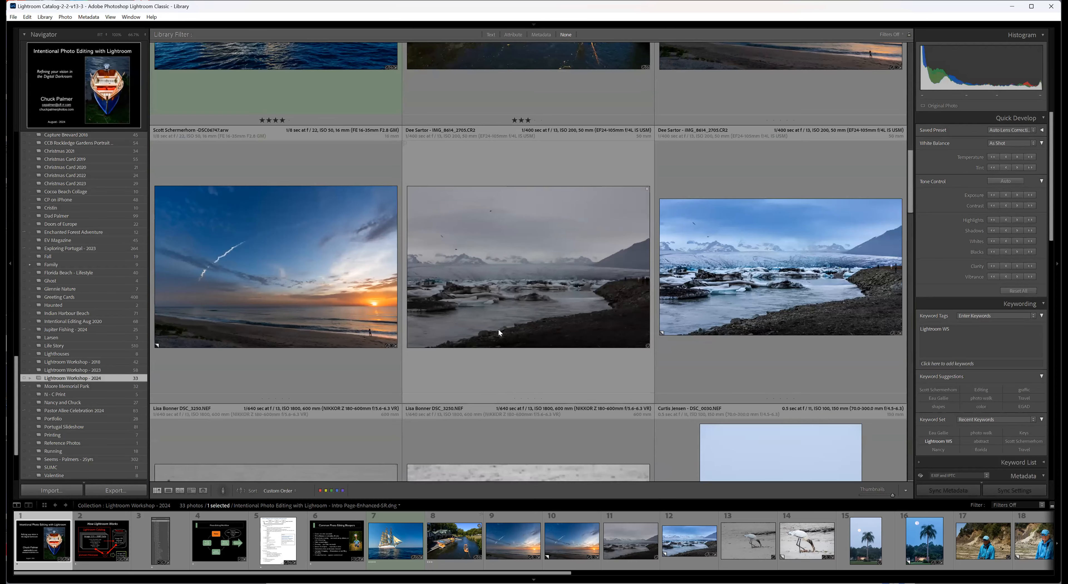
# Open the grey glacier lagoon photo for developing, followed by its edited blue virtual copy.
pyautogui.click(499, 352)
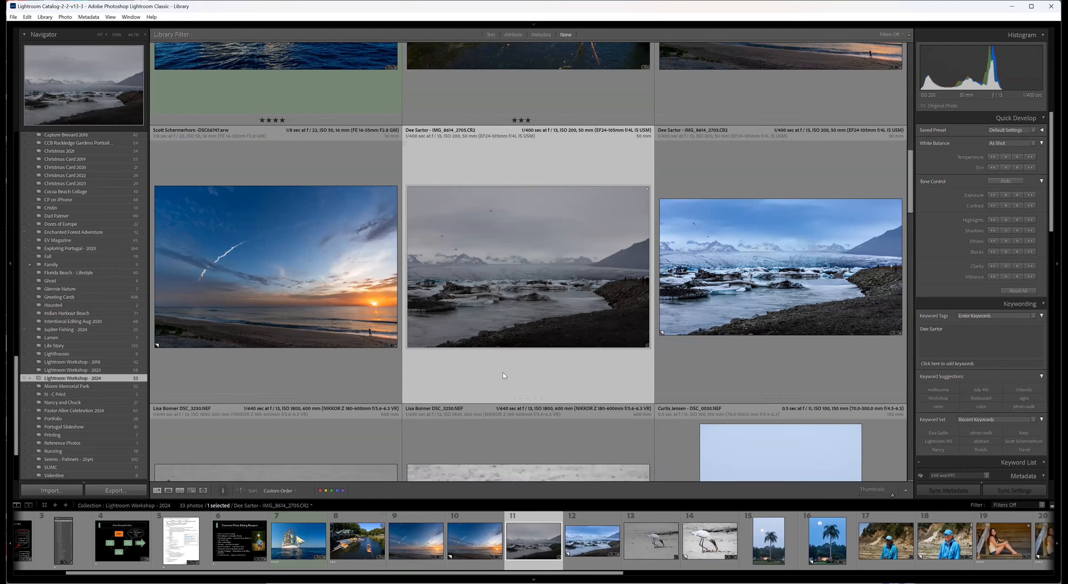
pyautogui.press('d')
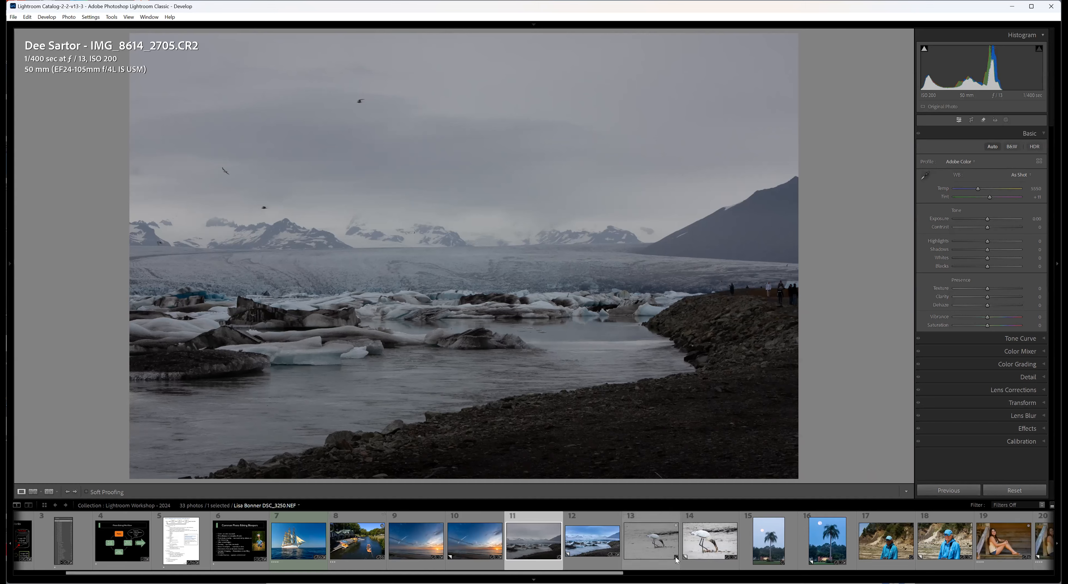
pyautogui.click(593, 566)
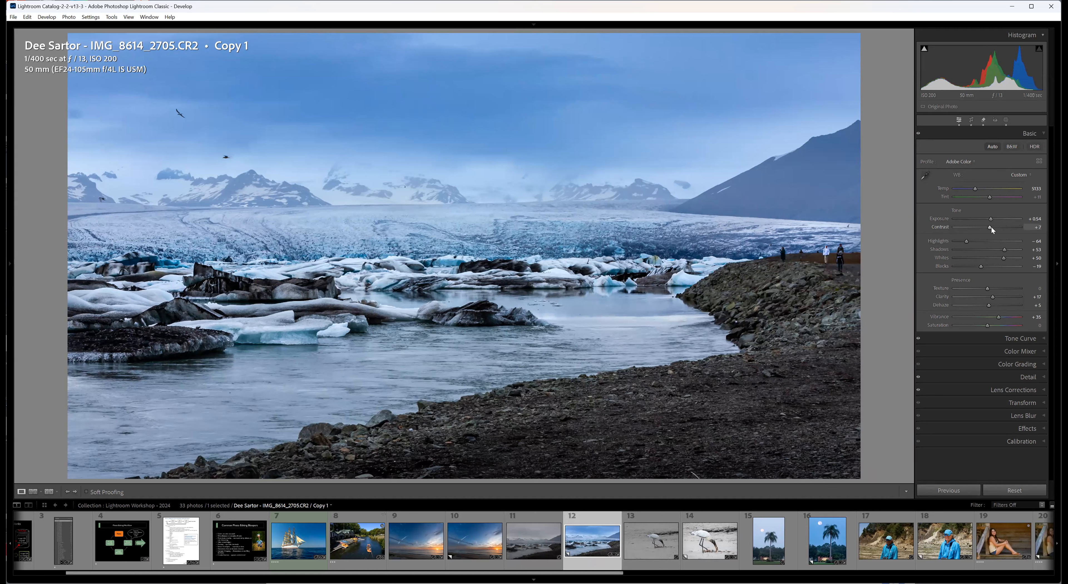
# Set the lagoon copy's global Contrast to -6, and try Dehaze at +12 before resetting it.
pyautogui.moveTo(990, 226); pyautogui.dragTo(985, 225)
pyautogui.doubleClick(947, 305)
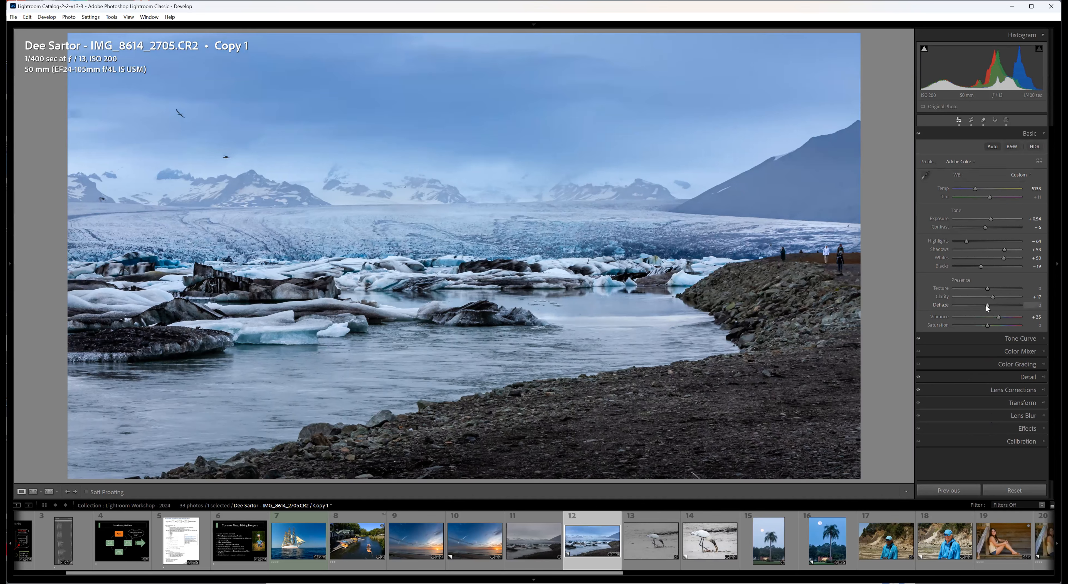
pyautogui.moveTo(987, 306); pyautogui.dragTo(989, 305)
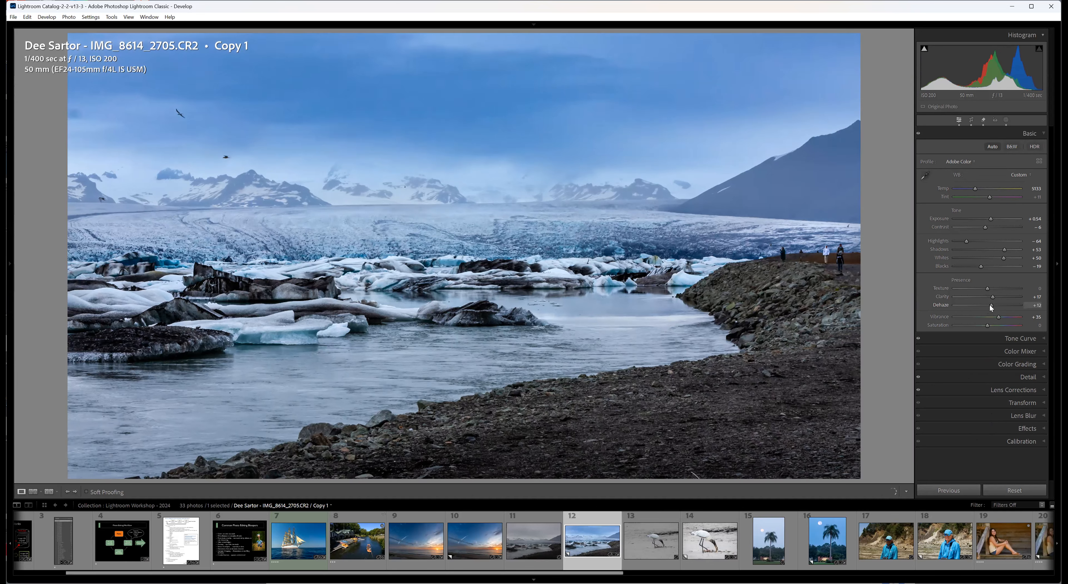
pyautogui.doubleClick(953, 306)
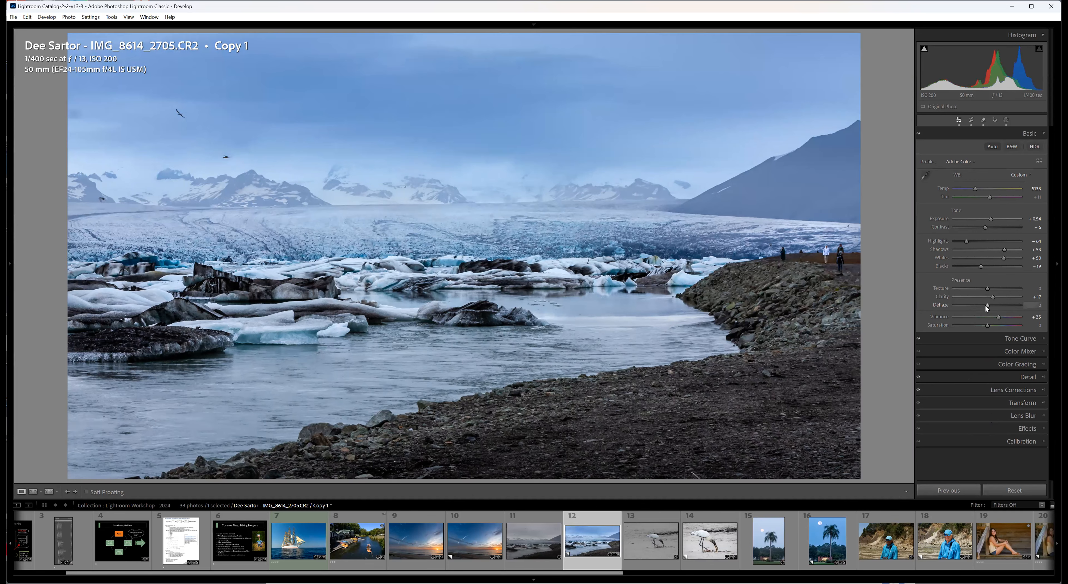
# Compare the unedited glacier lagoon photo with its edited virtual copy, ending on the copy.
pyautogui.click(533, 566)
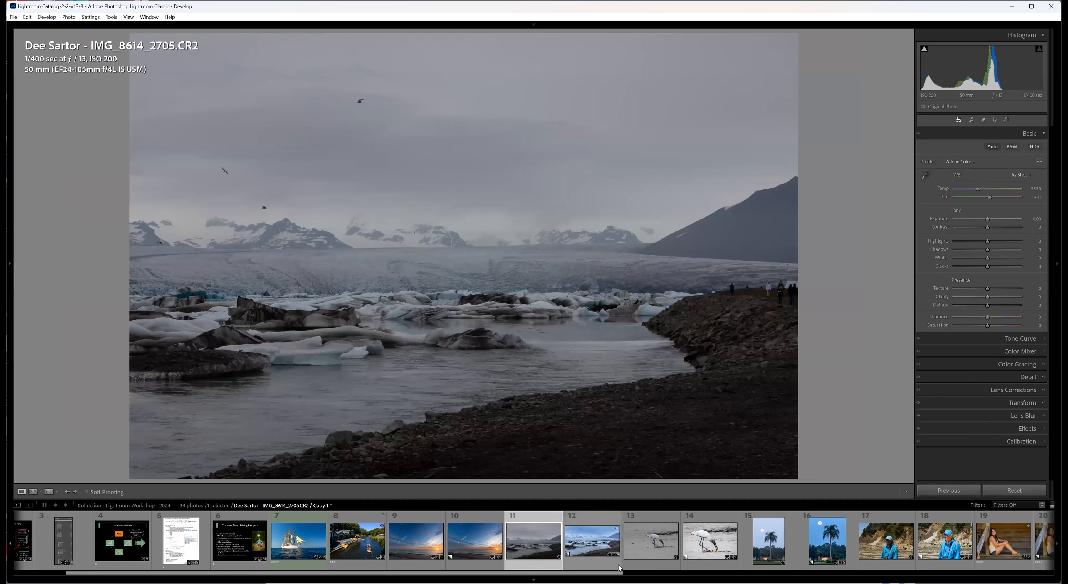
pyautogui.click(602, 570)
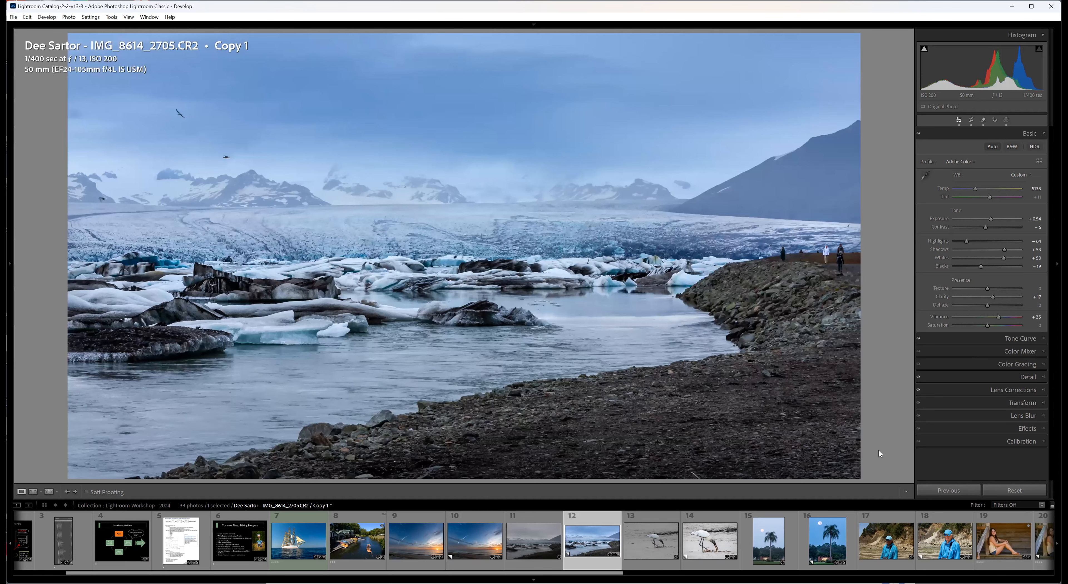
pyautogui.click(541, 564)
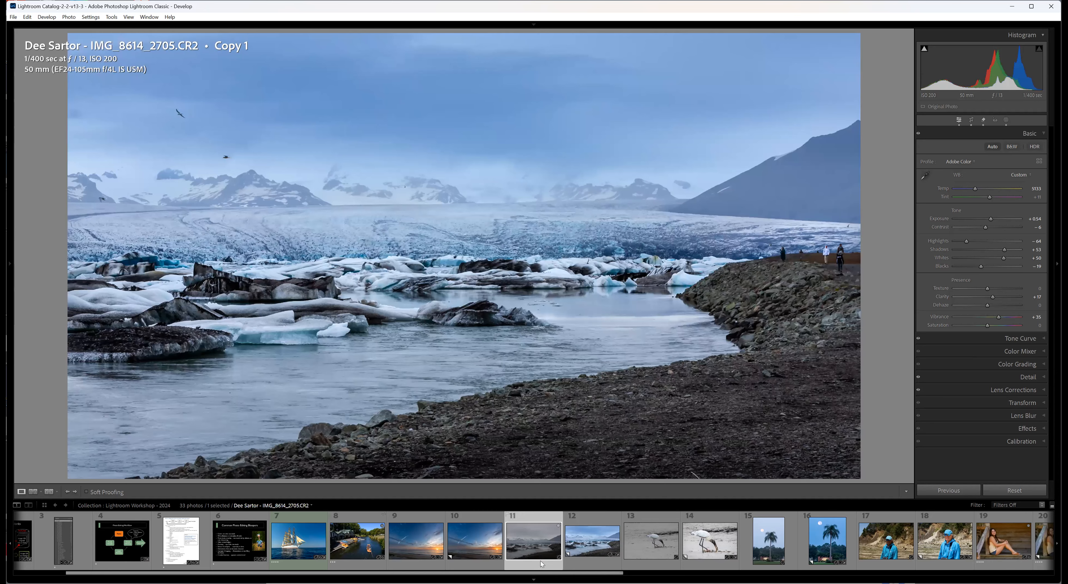
pyautogui.click(585, 565)
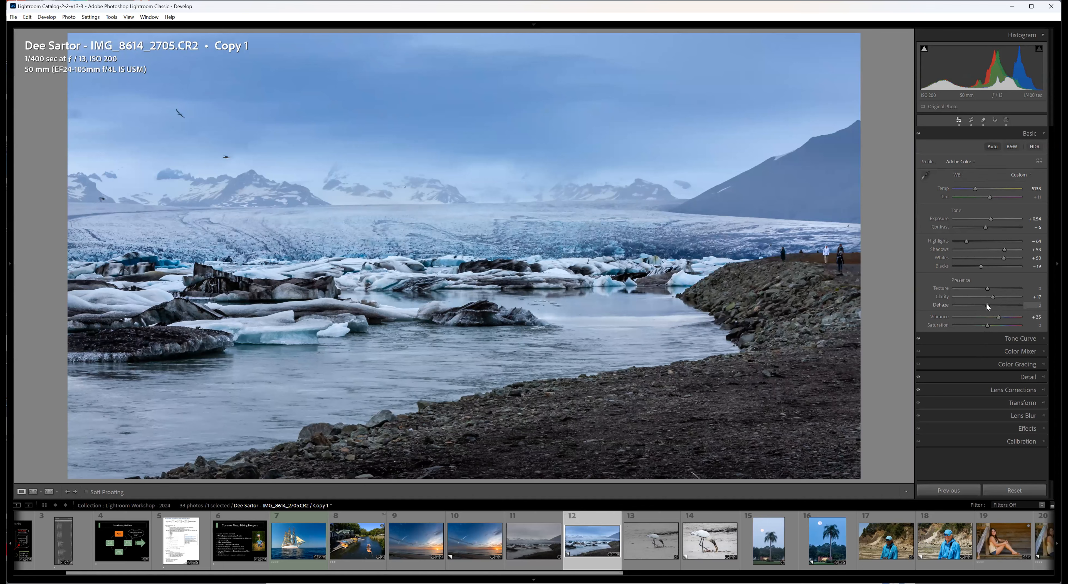
# Set the global Dehaze of the edited lagoon copy to +10.
pyautogui.moveTo(986, 305); pyautogui.dragTo(990, 305)
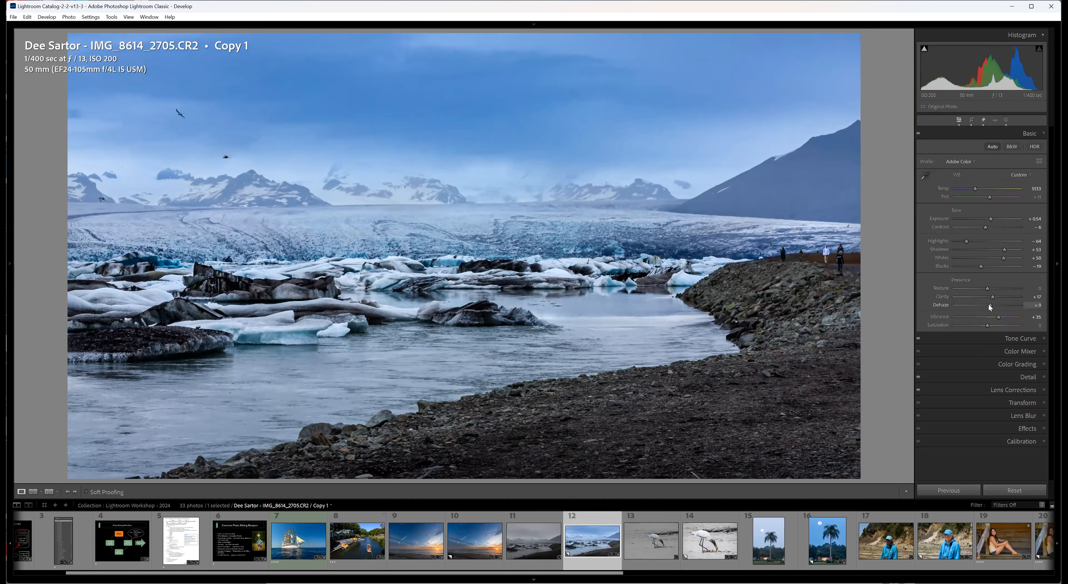
pyautogui.moveTo(988, 306); pyautogui.dragTo(987, 306)
pyautogui.moveTo(988, 305); pyautogui.dragTo(988, 304)
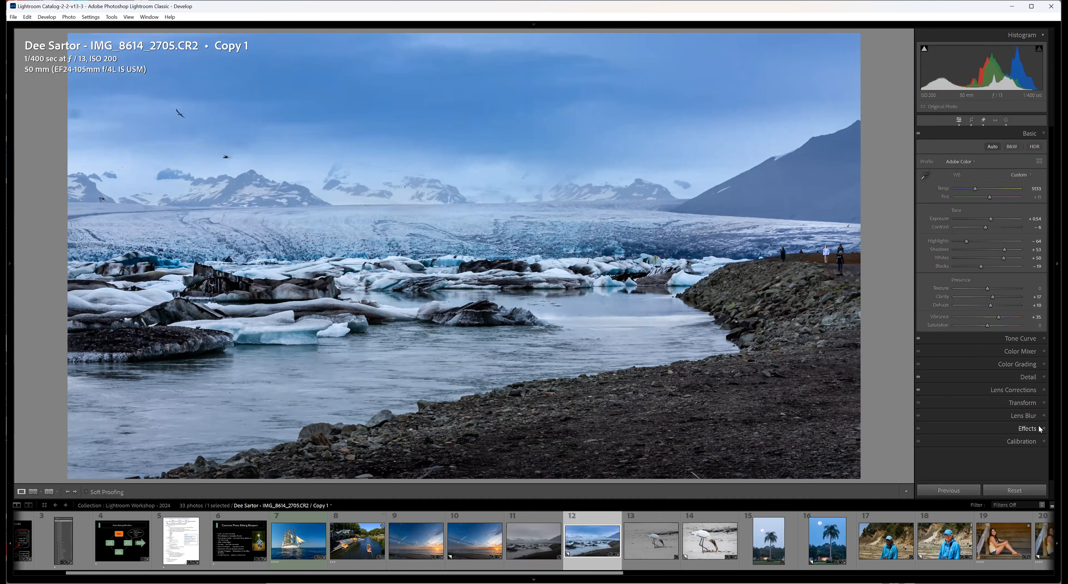
# Examine the lagoon copy's sky mask and brushed ice mask with their settings, and compare the copy with the original photo.
pyautogui.click(1005, 120)
pyautogui.moveTo(838, 68)
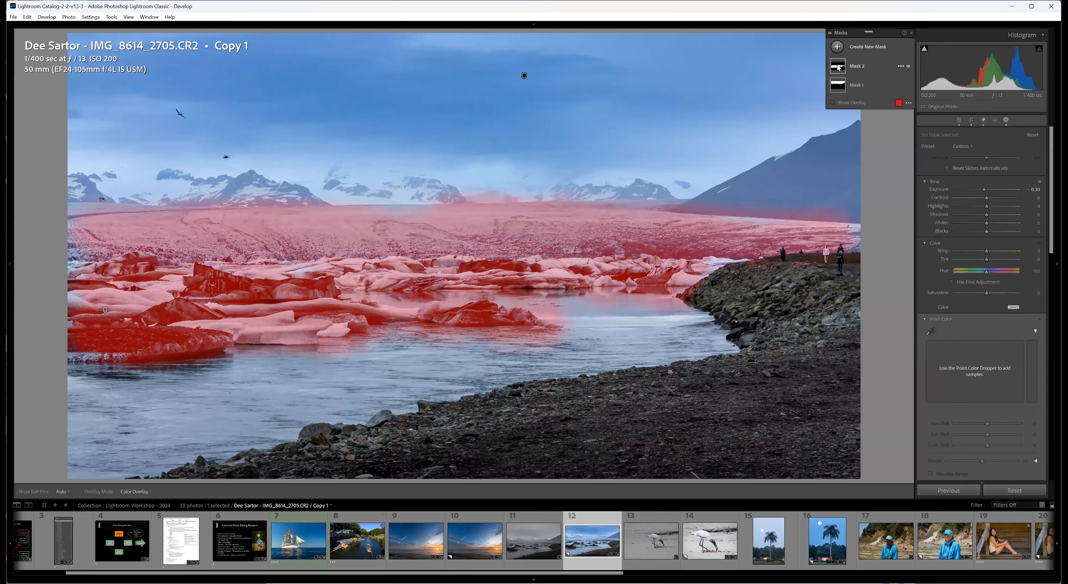
pyautogui.moveTo(838, 89)
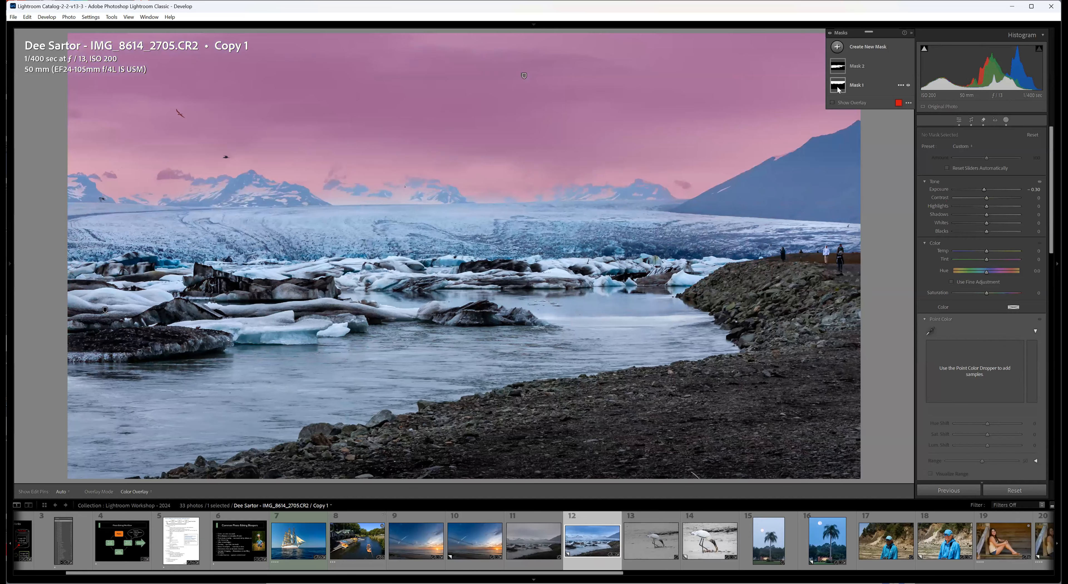
pyautogui.click(837, 87)
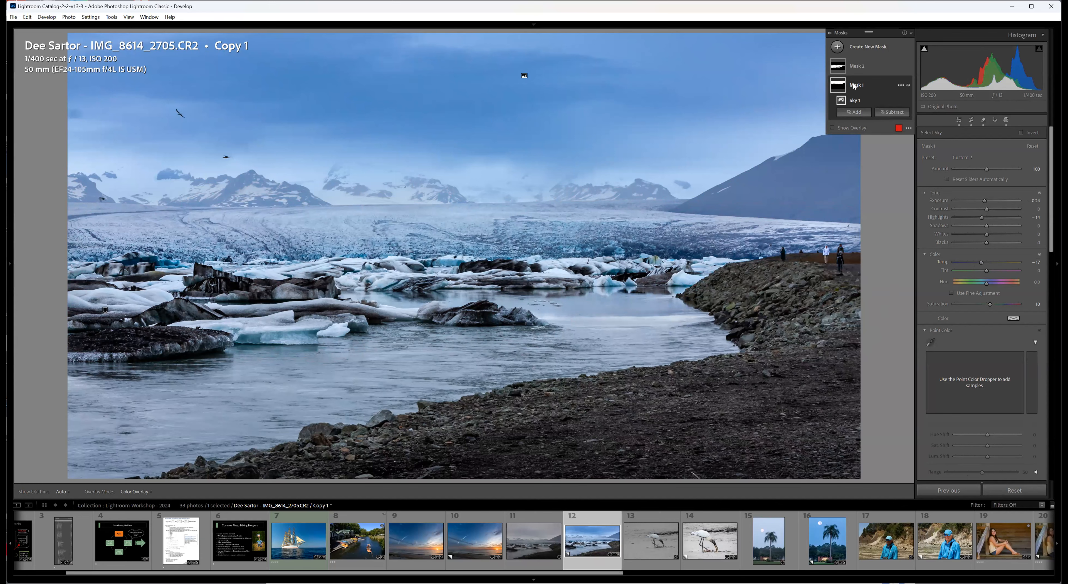
pyautogui.click(843, 69)
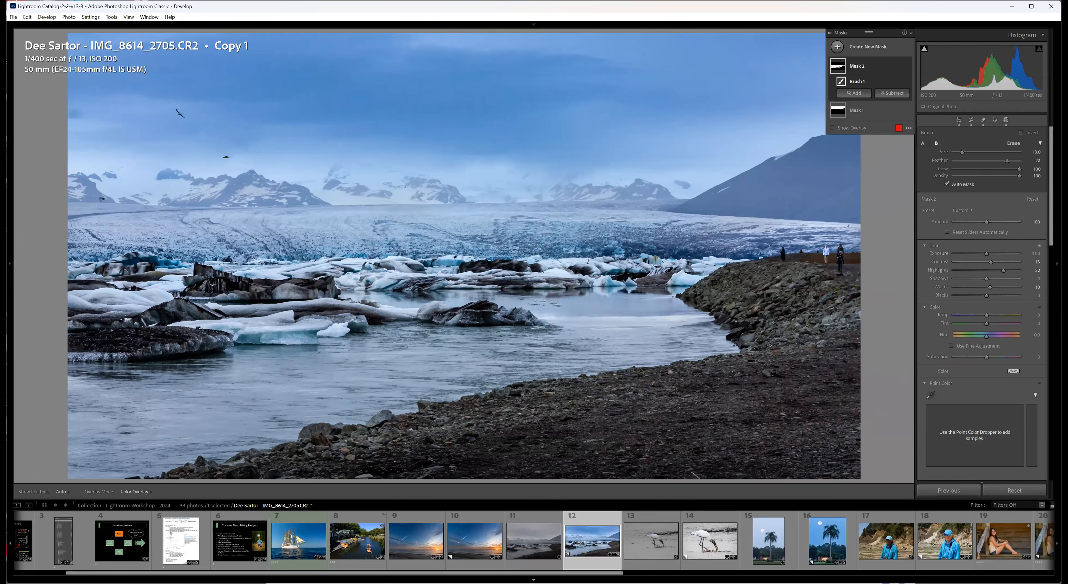
pyautogui.click(542, 568)
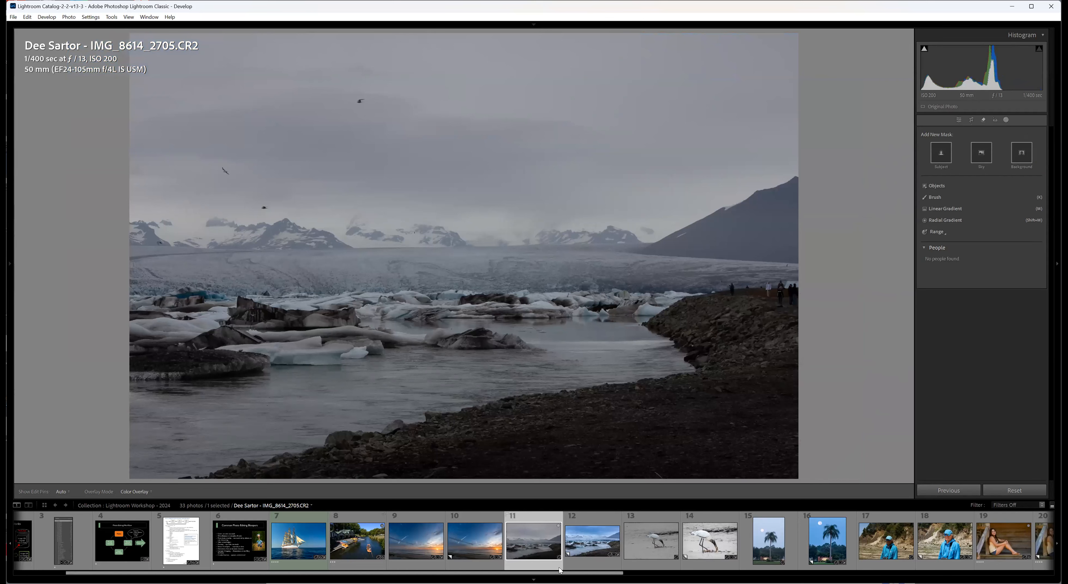
pyautogui.click(578, 563)
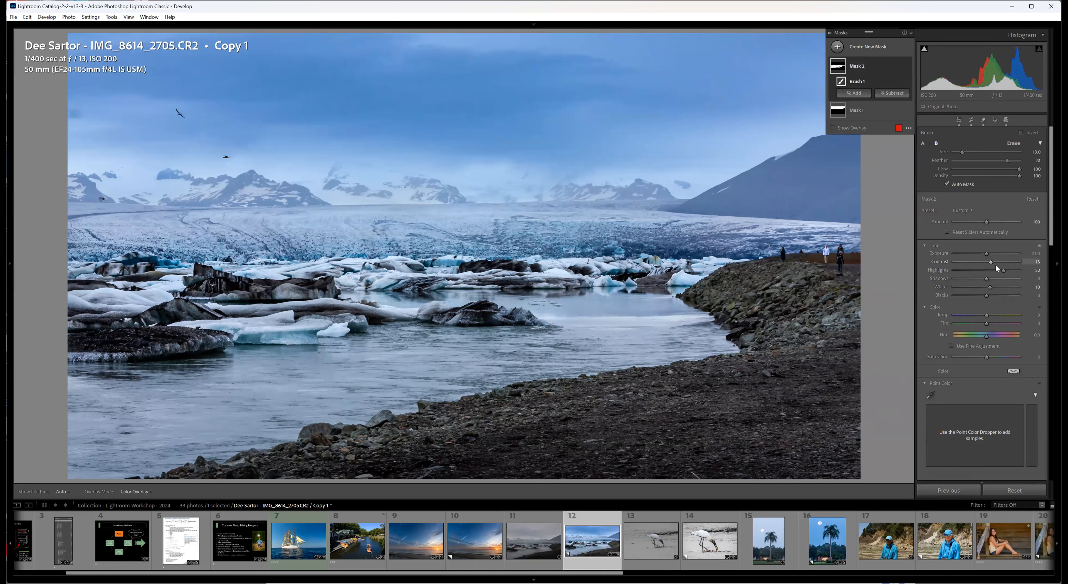
# Lower the brushed ice mask's Contrast slightly, and toggle the mask overlay to check the area it covers.
pyautogui.moveTo(991, 261); pyautogui.dragTo(989, 260)
pyautogui.scroll(-8, 1051, 246)
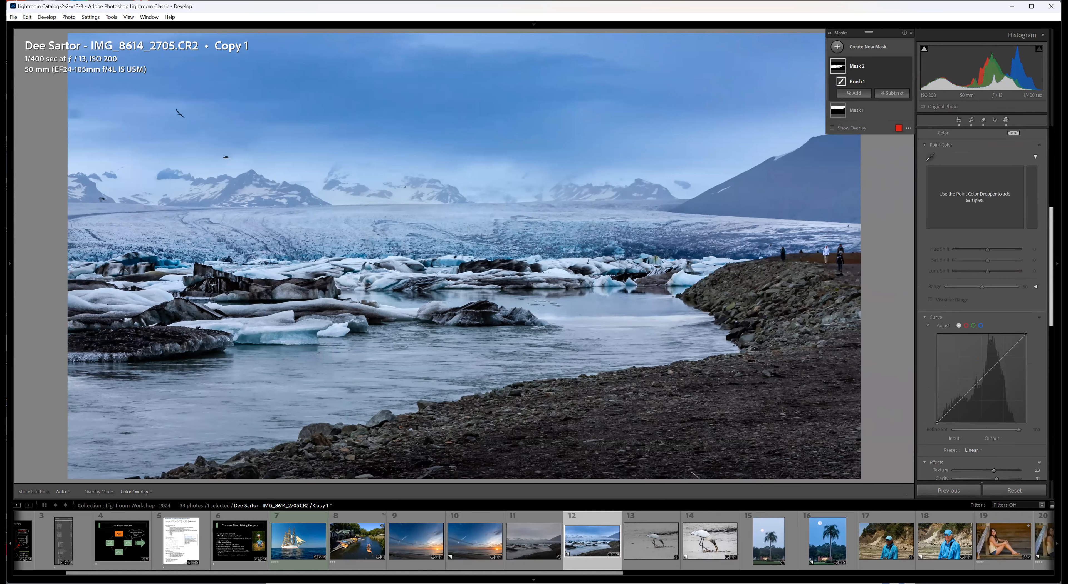
pyautogui.scroll(-2, 1051, 248)
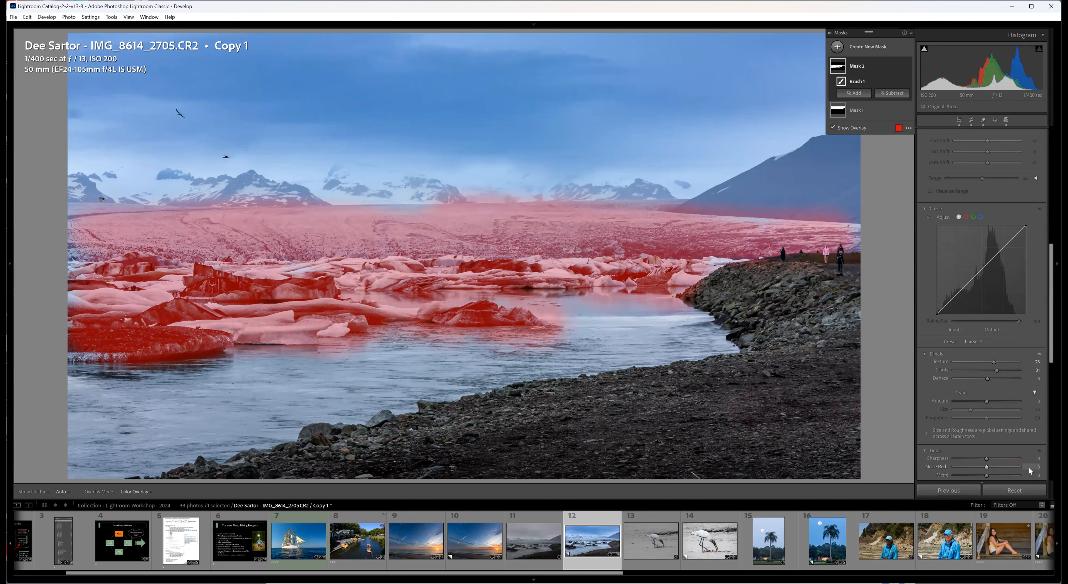
pyautogui.press('o')
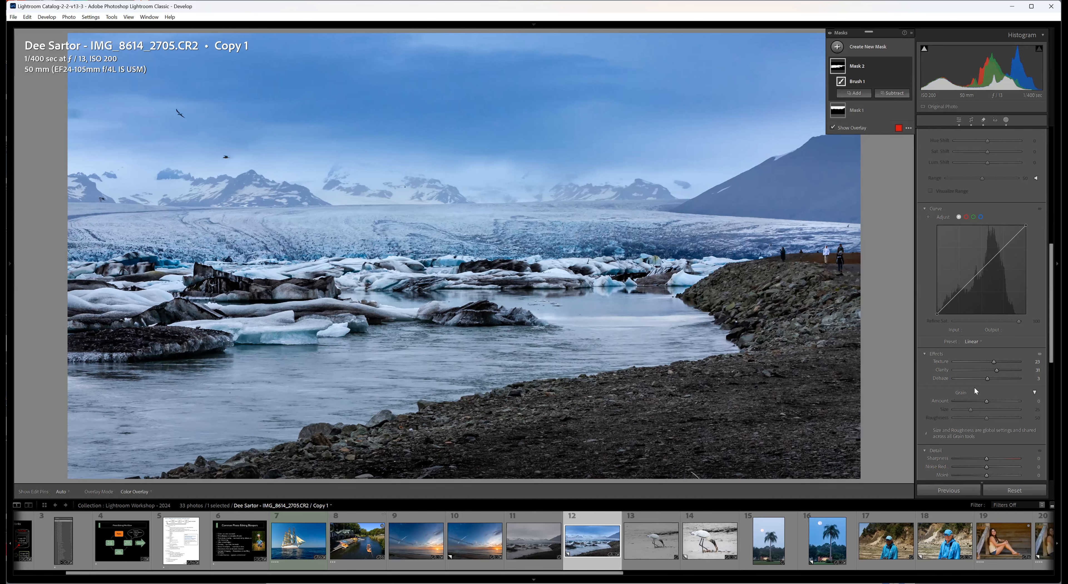
pyautogui.press('o')
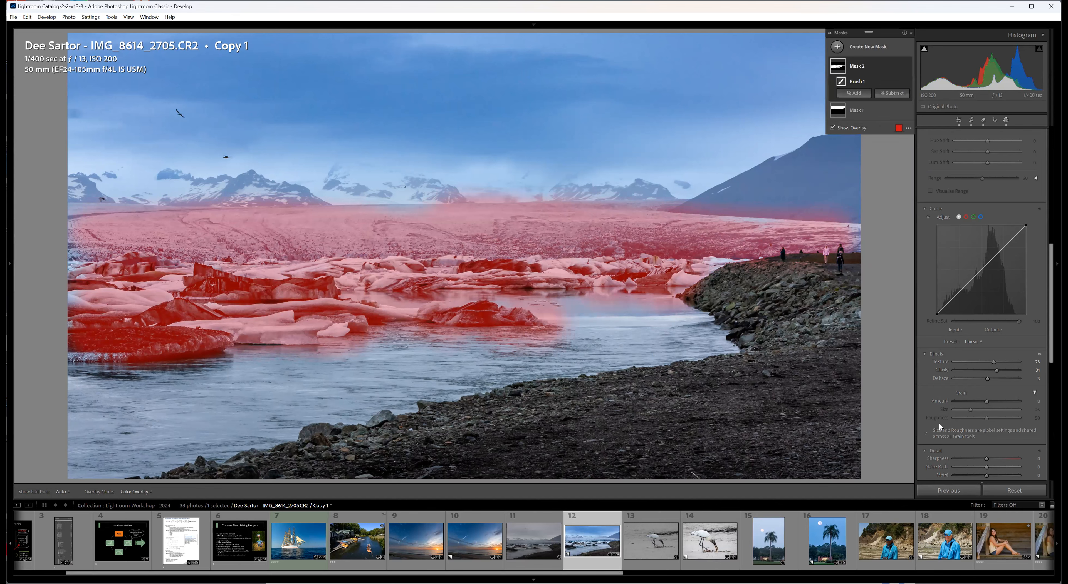
pyautogui.press('o')
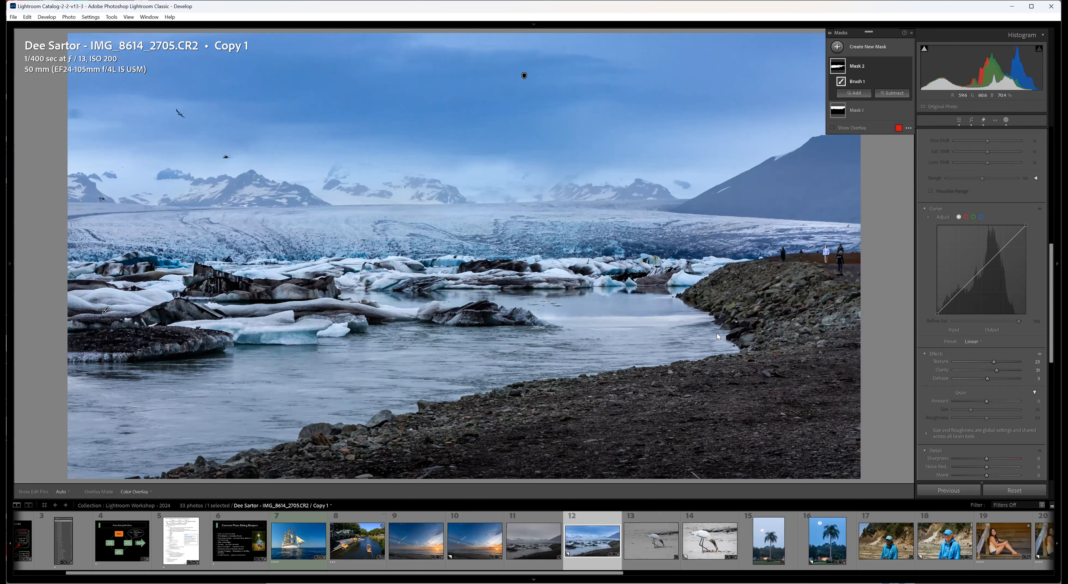
# Erase the distant glacier from the brush mask so that only the floating ice stays covered, using the overlay as a guide.
pyautogui.press('o')
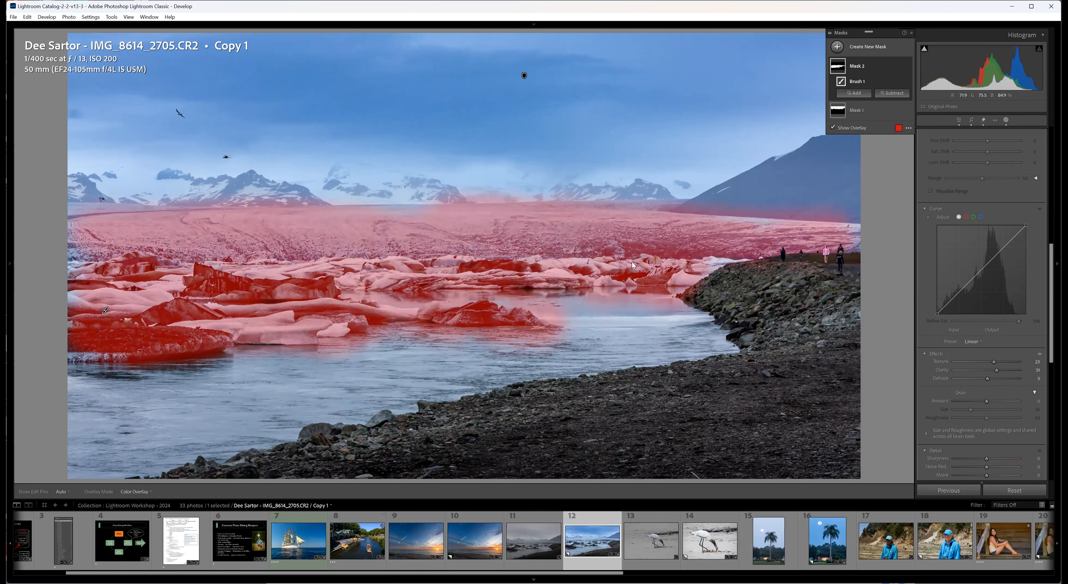
pyautogui.press('alt')
pyautogui.moveTo(458, 222)
pyautogui.mouseDown()
pyautogui.moveTo(777, 231)
pyautogui.moveTo(294, 229)
pyautogui.moveTo(286, 212)
pyautogui.moveTo(259, 226)
pyautogui.moveTo(73, 227)
pyautogui.moveTo(133, 219)
pyautogui.moveTo(84, 229)
pyautogui.moveTo(277, 238)
pyautogui.moveTo(221, 233)
pyautogui.moveTo(348, 221)
pyautogui.moveTo(259, 220)
pyautogui.moveTo(311, 245)
pyautogui.moveTo(465, 234)
pyautogui.moveTo(359, 235)
pyautogui.moveTo(455, 226)
pyautogui.moveTo(575, 228)
pyautogui.moveTo(389, 217)
pyautogui.moveTo(477, 211)
pyautogui.moveTo(841, 230)
pyautogui.moveTo(825, 246)
pyautogui.moveTo(850, 240)
pyautogui.moveTo(634, 245)
pyautogui.moveTo(484, 229)
pyautogui.moveTo(61, 247)
pyautogui.moveTo(173, 223)
pyautogui.mouseUp()
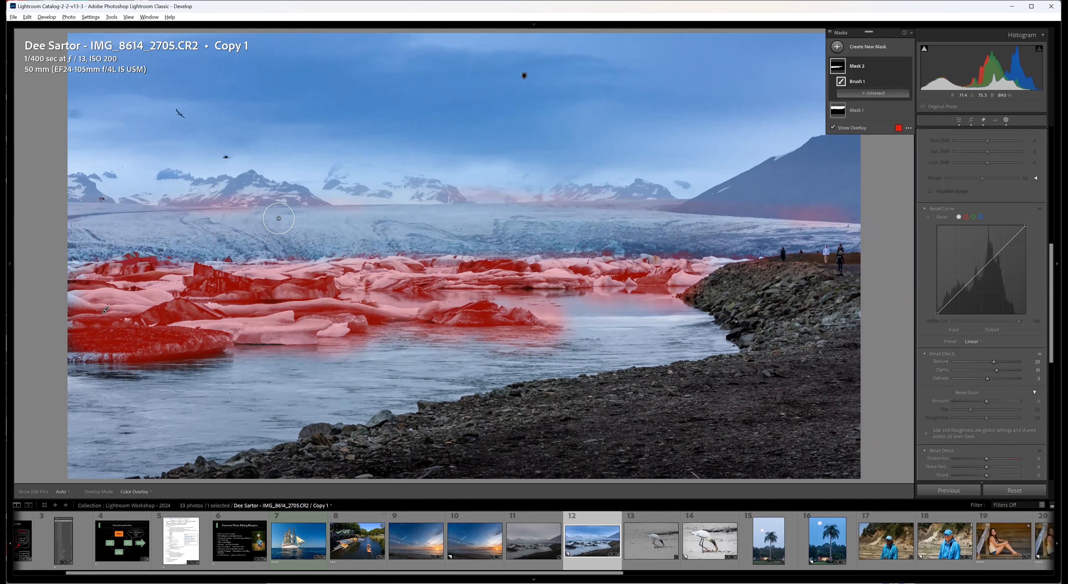
pyautogui.moveTo(154, 206)
pyautogui.mouseDown()
pyautogui.moveTo(268, 204)
pyautogui.moveTo(48, 201)
pyautogui.moveTo(491, 195)
pyautogui.moveTo(449, 184)
pyautogui.moveTo(872, 221)
pyautogui.moveTo(820, 216)
pyautogui.moveTo(842, 220)
pyautogui.mouseUp()
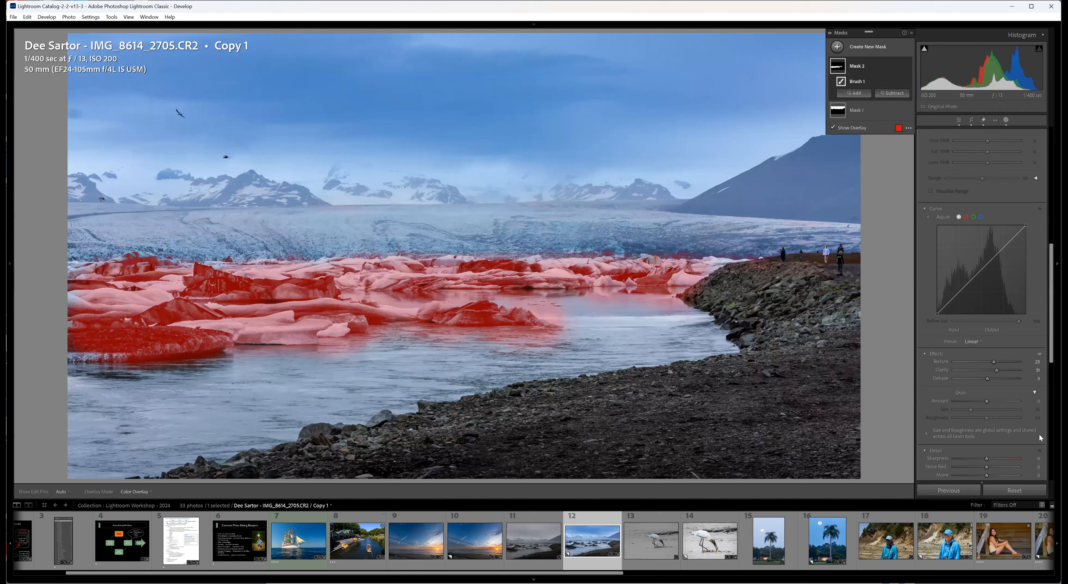
pyautogui.press('o')
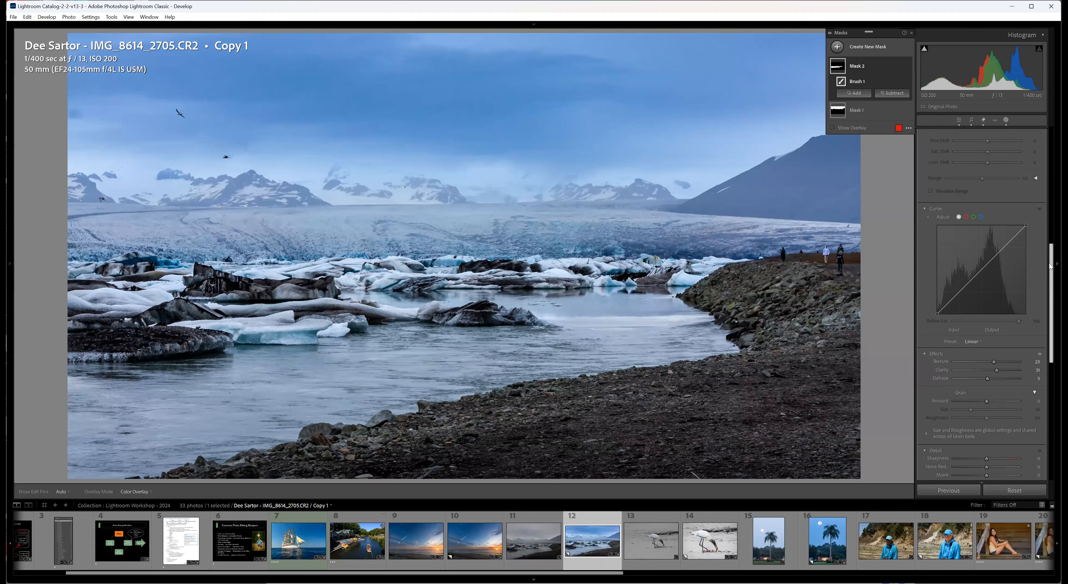
# Reset the sky mask's Temp, cool it only slightly, and close masking.
pyautogui.scroll(5, 1039, 166)
pyautogui.scroll(2, 1040, 169)
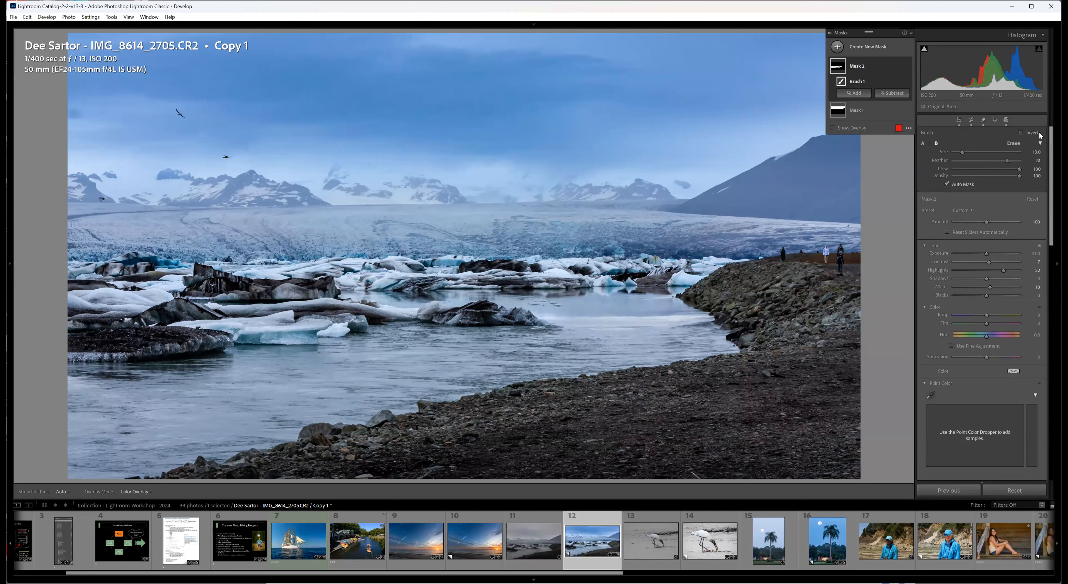
pyautogui.click(841, 111)
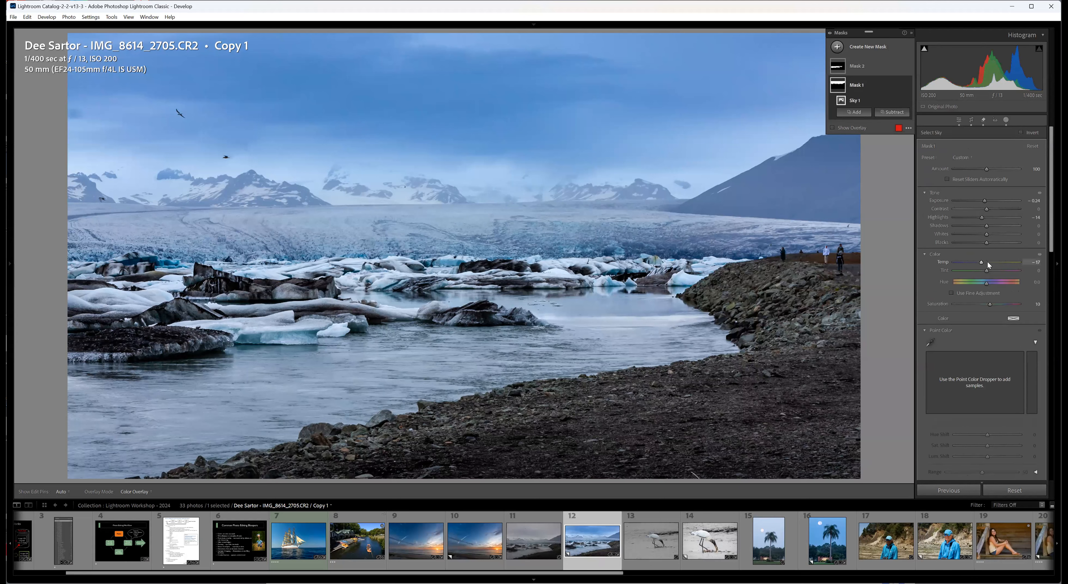
pyautogui.doubleClick(941, 261)
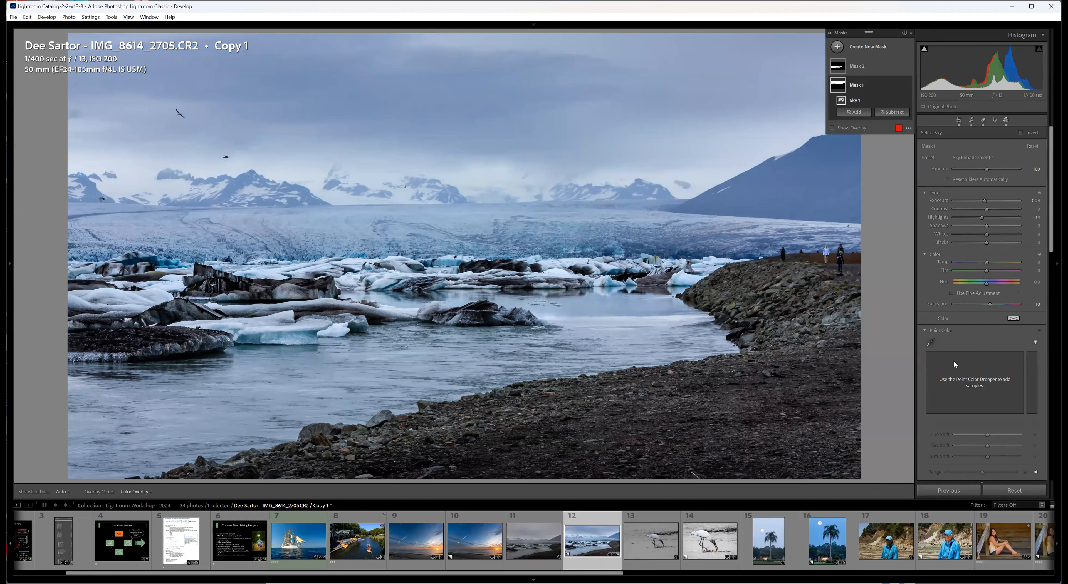
pyautogui.moveTo(986, 262); pyautogui.dragTo(984, 261)
pyautogui.click(960, 120)
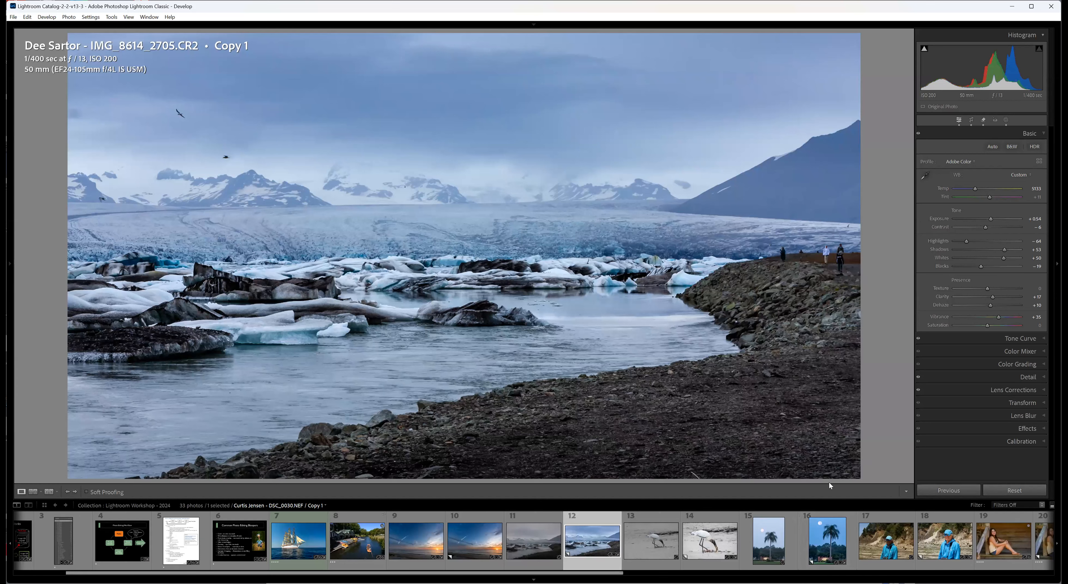
# Compare the original lagoon photo with the edited copy, and review the copy's crop framing.
pyautogui.click(523, 568)
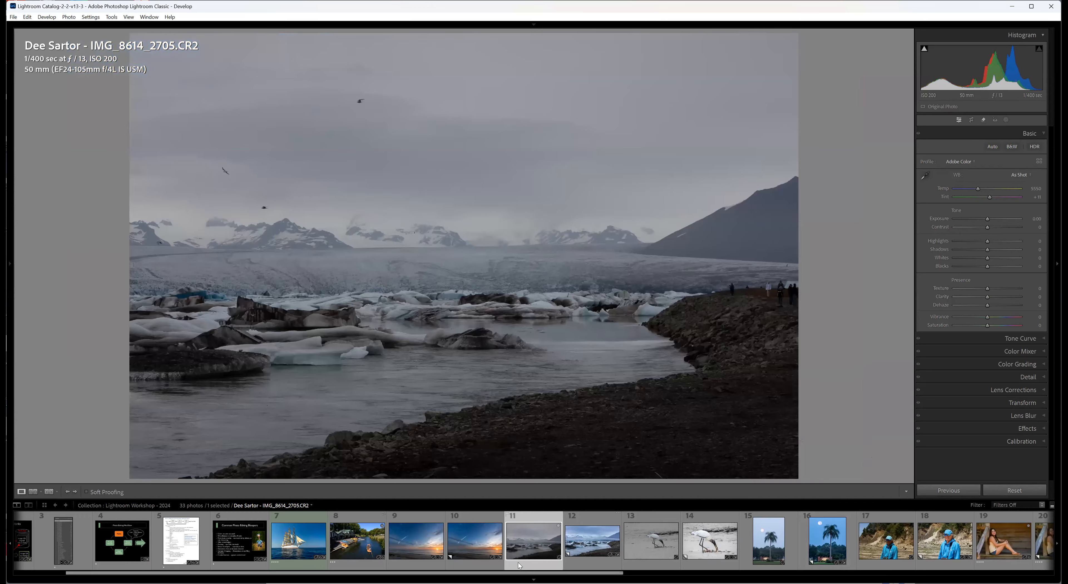
pyautogui.click(603, 568)
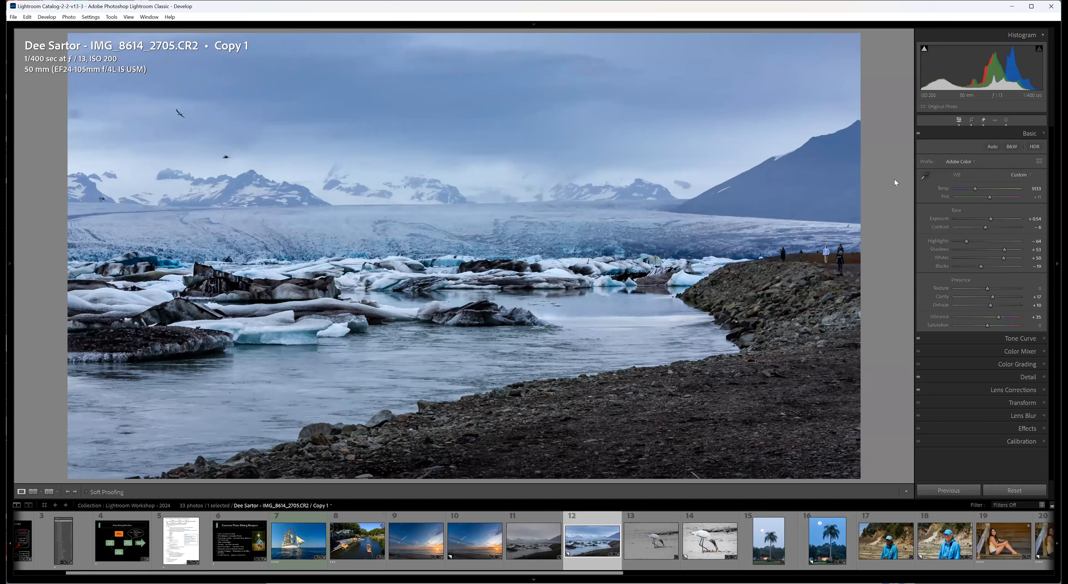
pyautogui.click(972, 120)
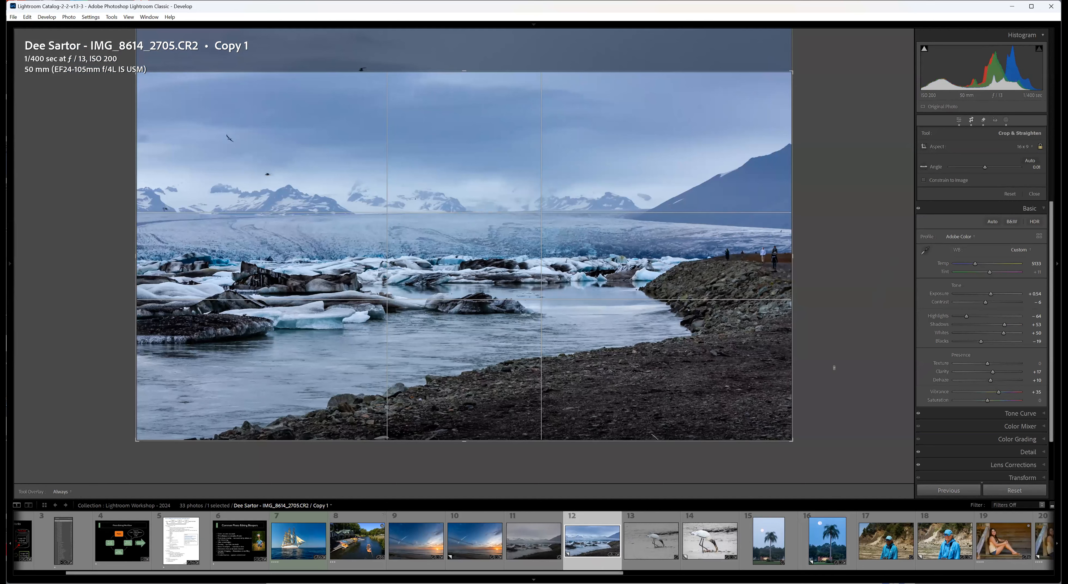
pyautogui.click(822, 488)
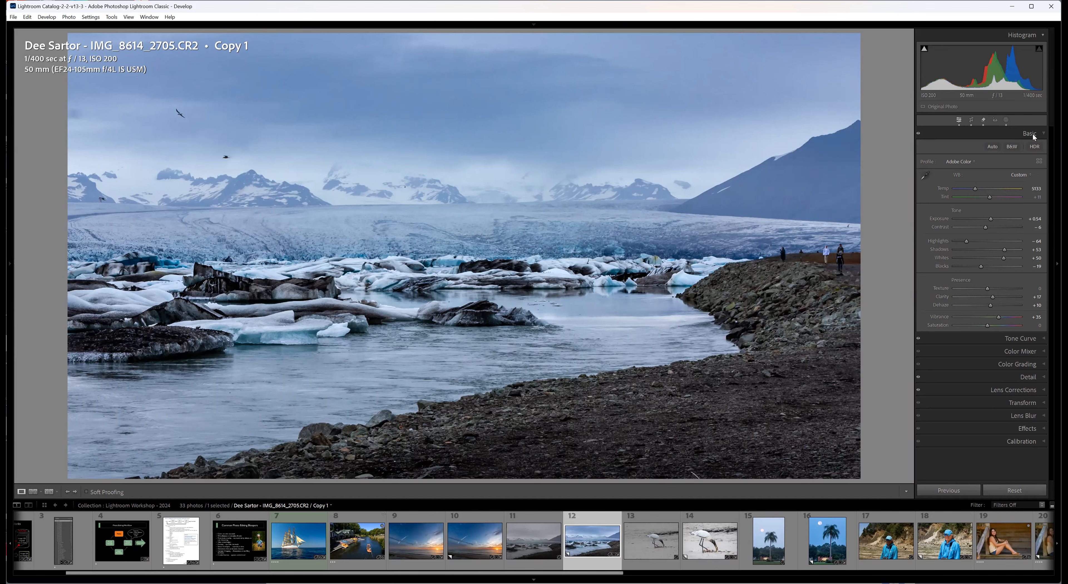
# Review the lagoon copy's mask list and its crop once more, leaving both as they are.
pyautogui.click(1007, 119)
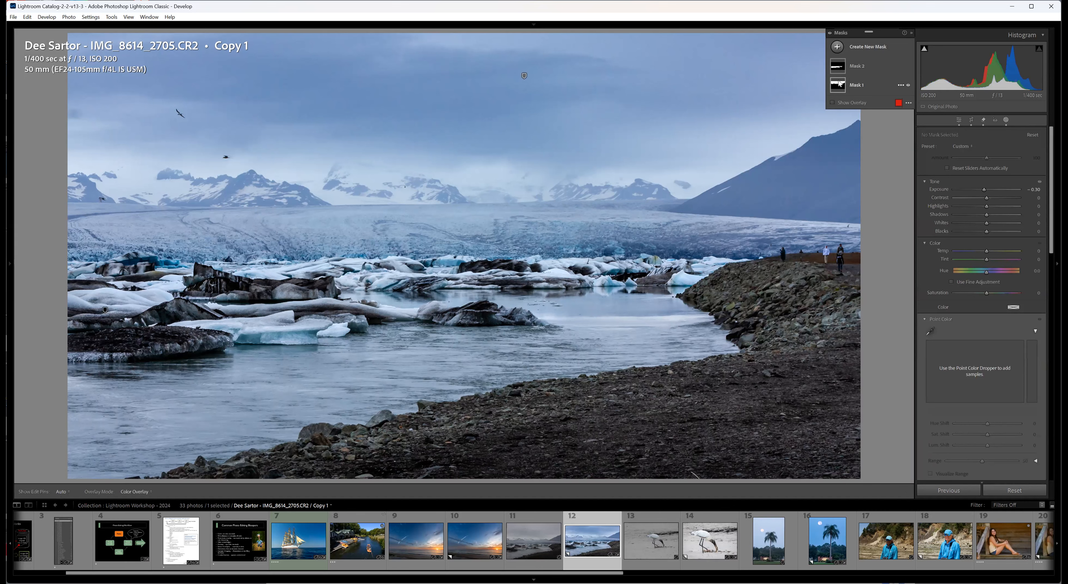
pyautogui.moveTo(838, 85)
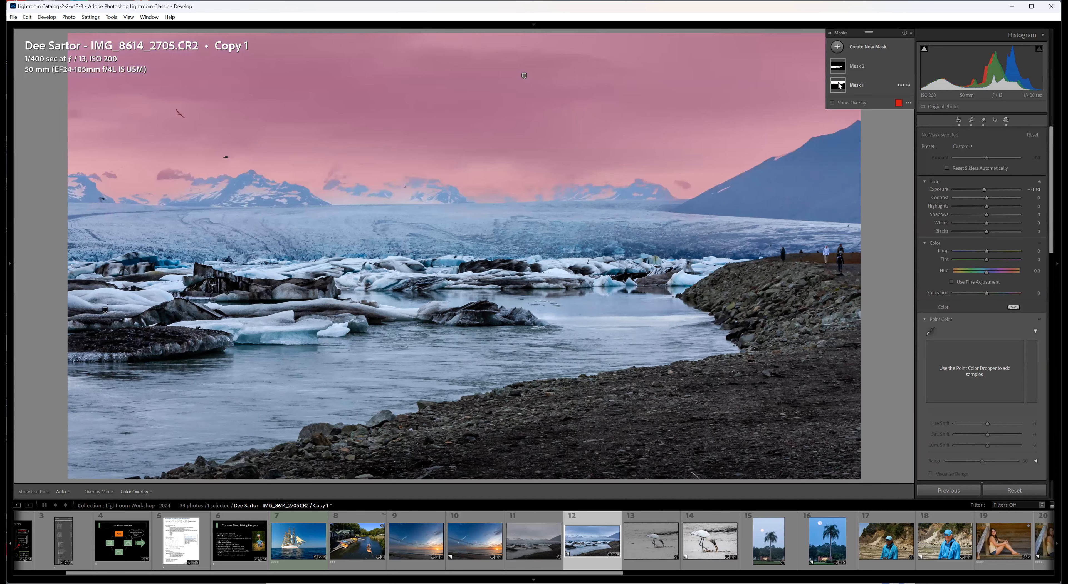
pyautogui.click(970, 122)
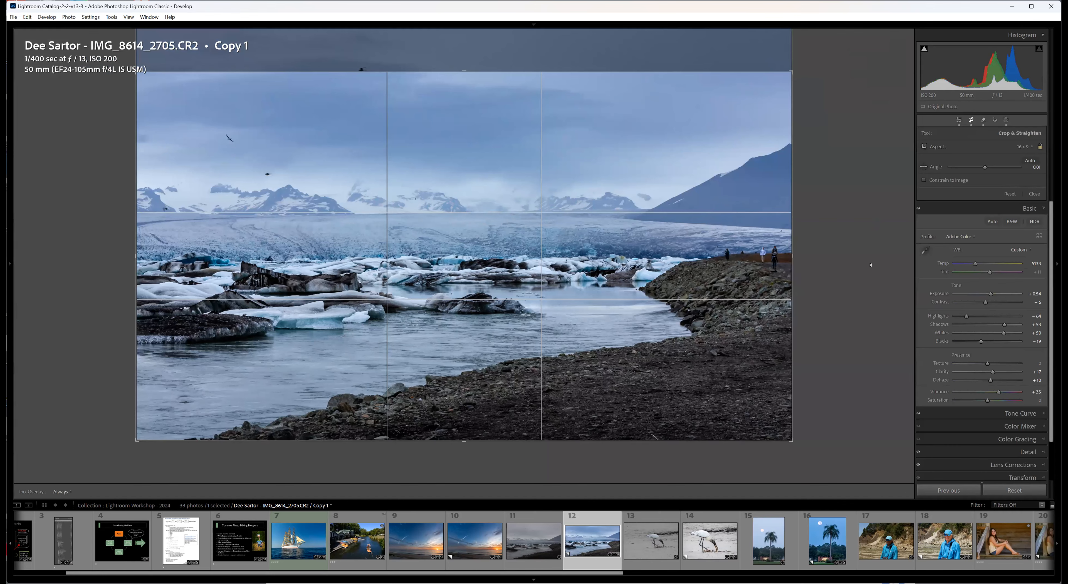
pyautogui.click(871, 265)
pyautogui.press('r')
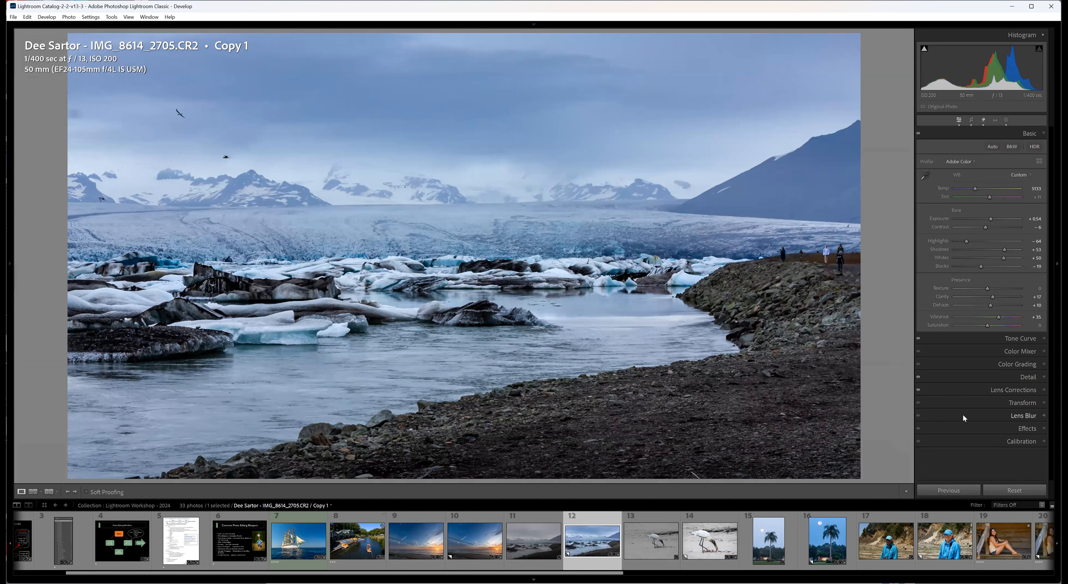
# Check the lagoon copy's Tone Curve settings and return to the Basic adjustments.
pyautogui.click(1045, 338)
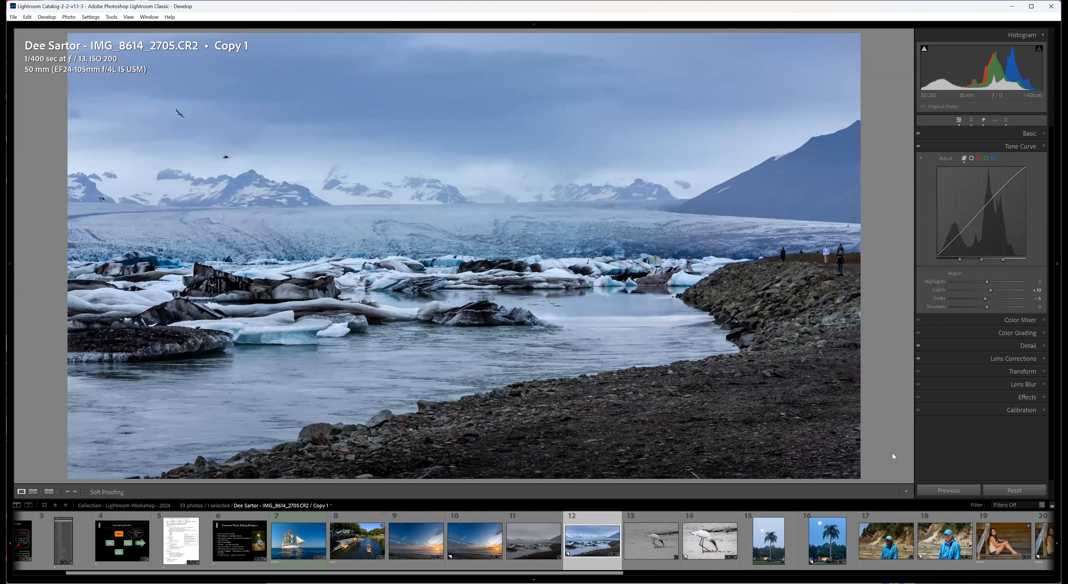
pyautogui.click(1045, 135)
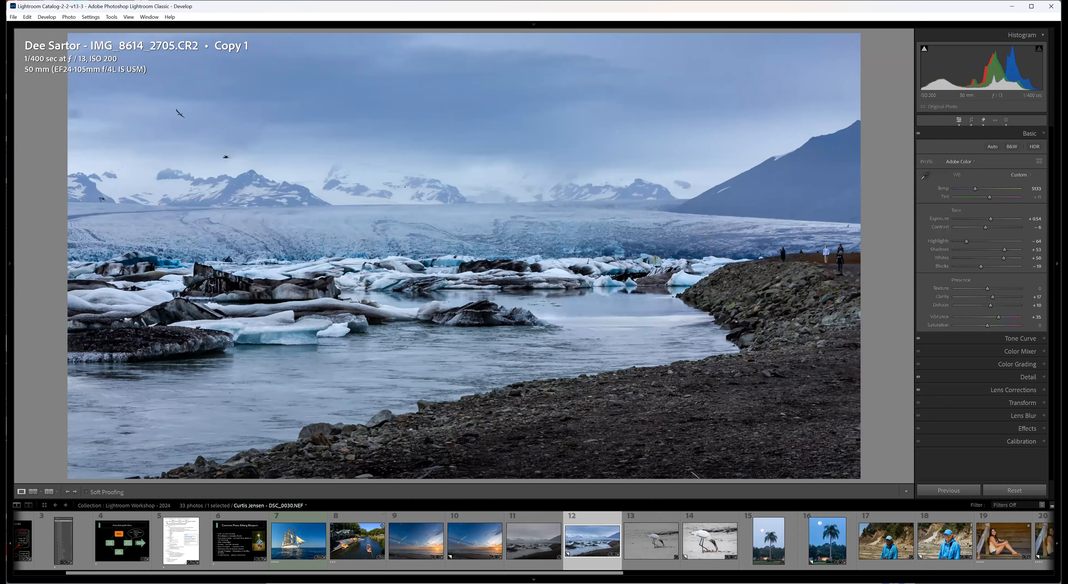
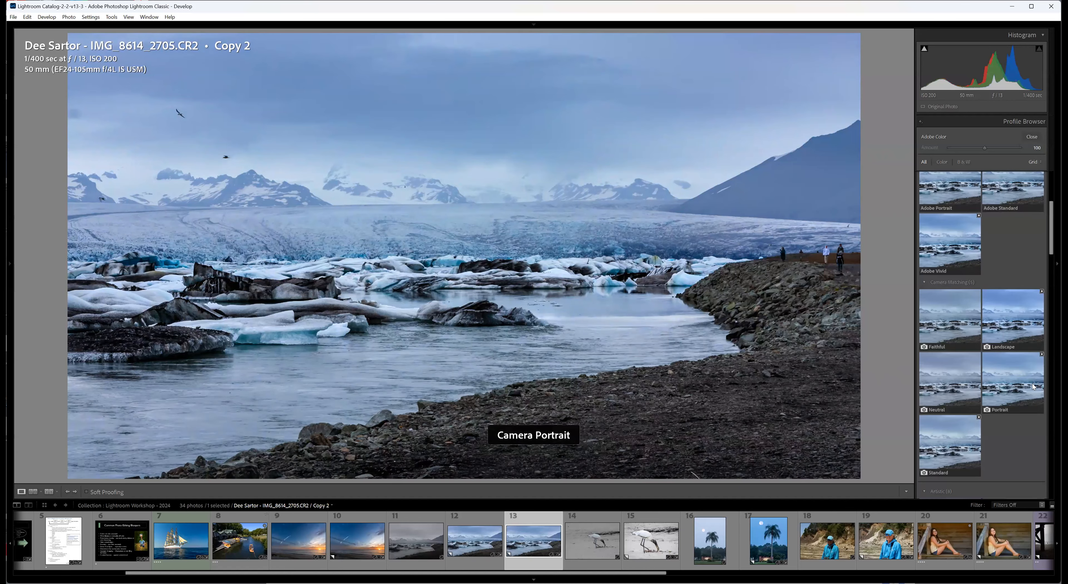
# Preview the camera matching, Artistic and B&W profiles on the glacier lagoon copy.
pyautogui.scroll(-2, 1031, 396)
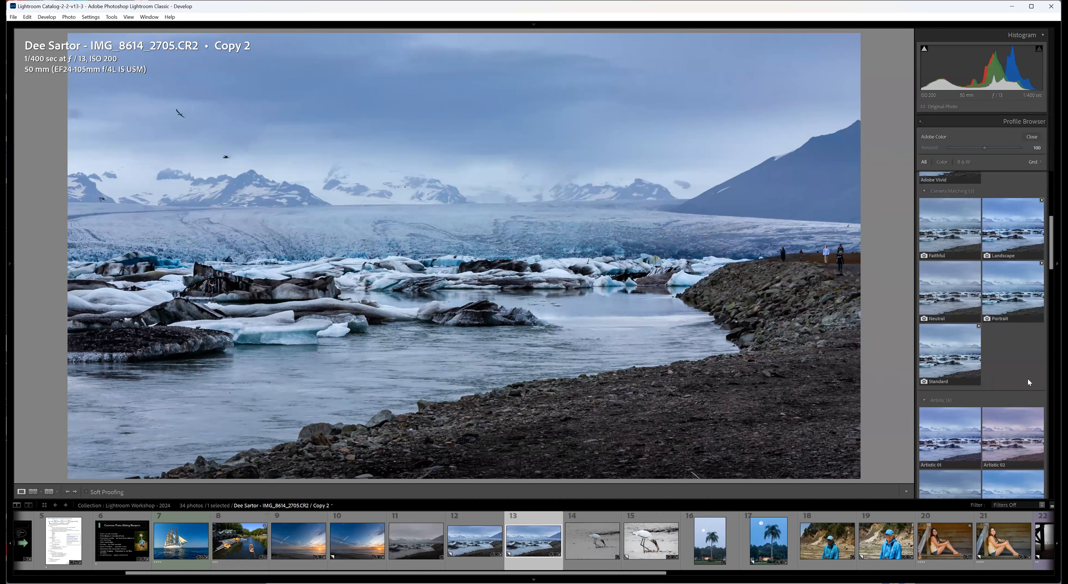
pyautogui.scroll(2, 1026, 377)
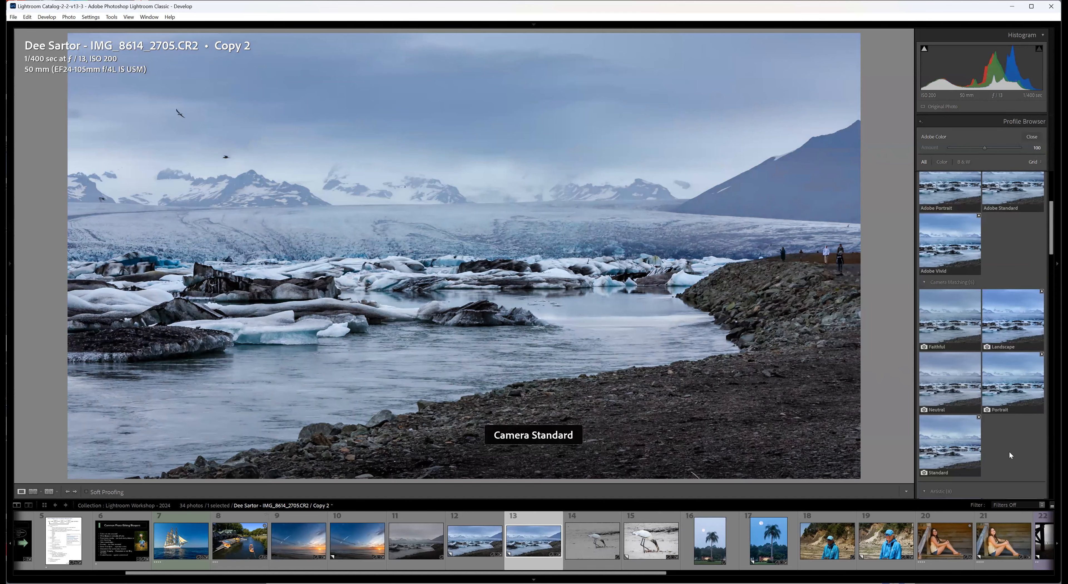
pyautogui.scroll(-8, 1026, 455)
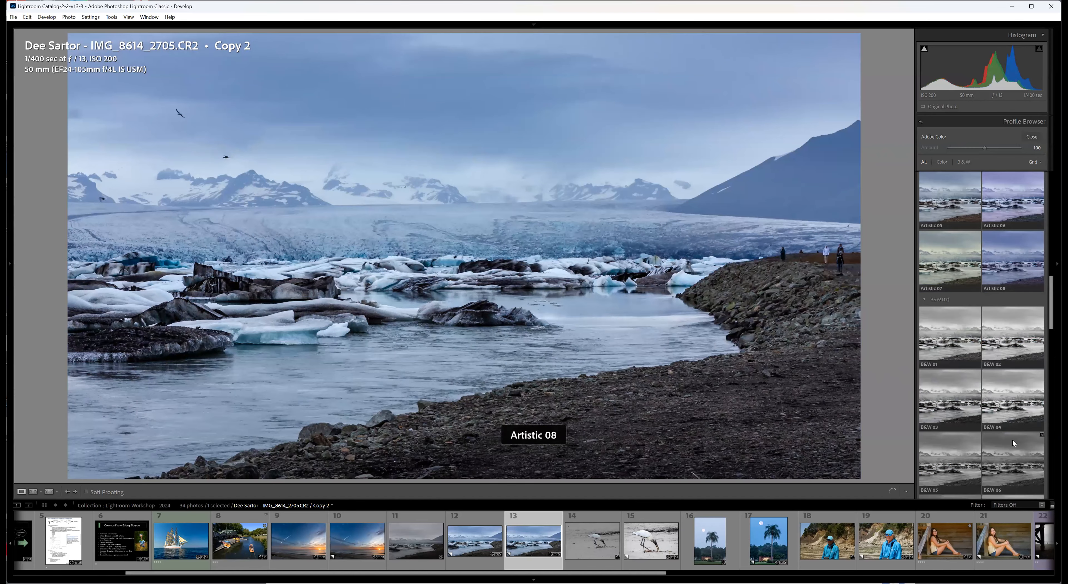
pyautogui.scroll(-2, 1011, 440)
pyautogui.scroll(-2, 1012, 441)
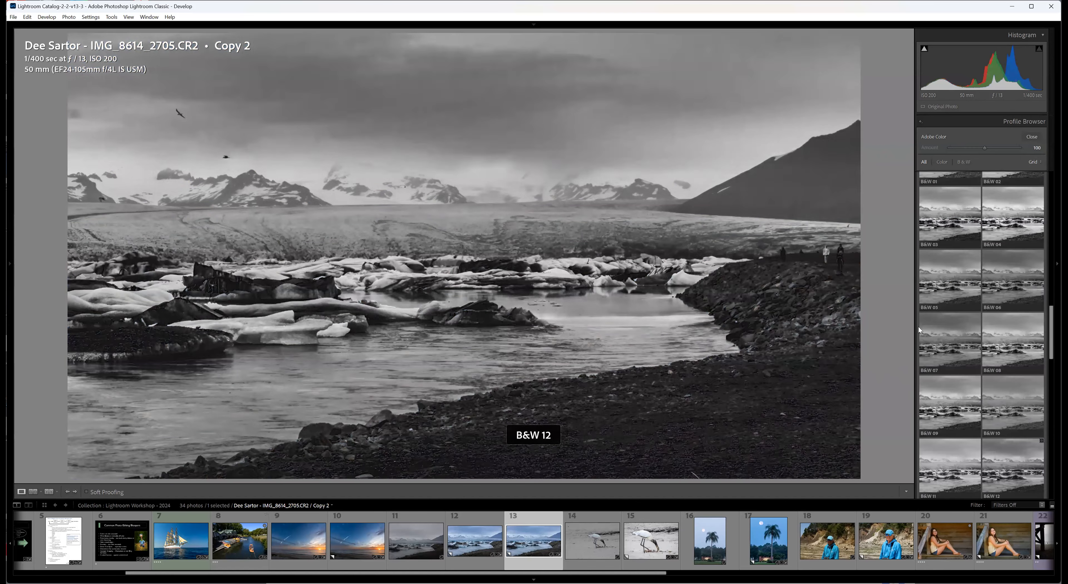
pyautogui.scroll(2, 922, 266)
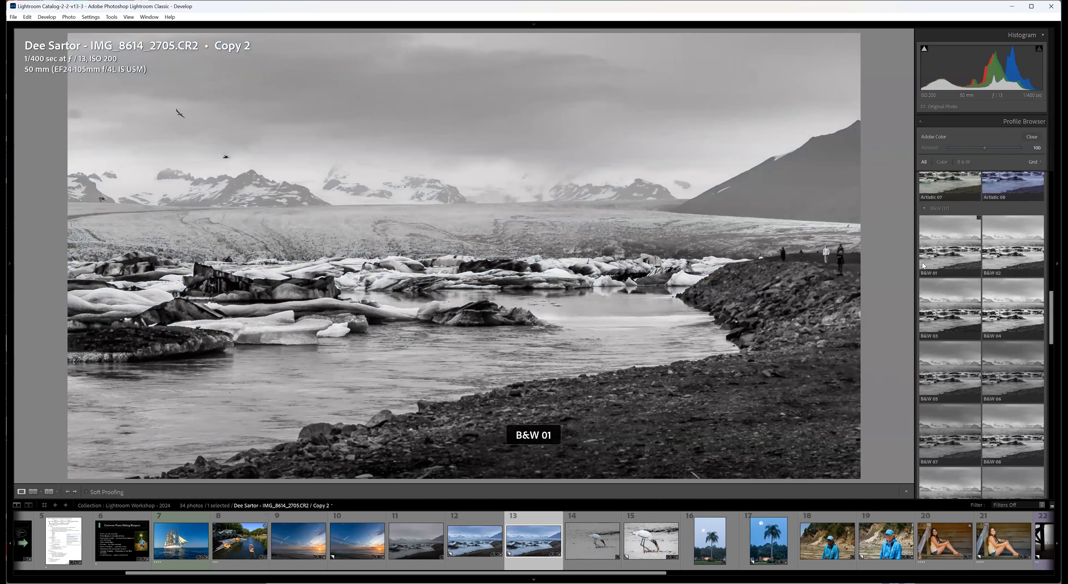
pyautogui.scroll(1, 923, 244)
pyautogui.scroll(-1, 941, 250)
pyautogui.scroll(-3, 990, 343)
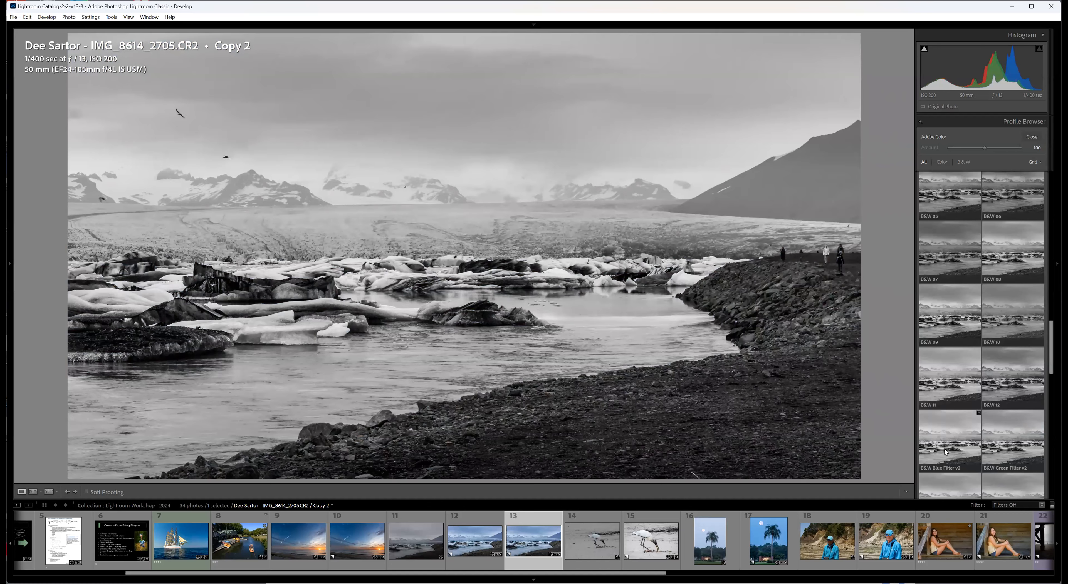
pyautogui.scroll(-3, 952, 396)
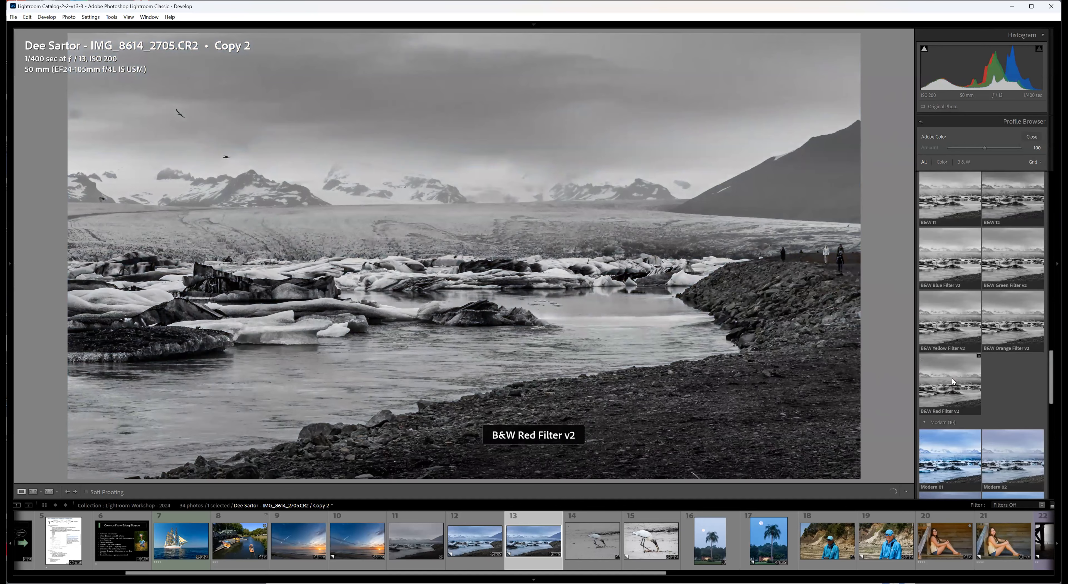
# Apply the B&W 01 profile to the lagoon copy and close the profile browser.
pyautogui.scroll(5, 950, 379)
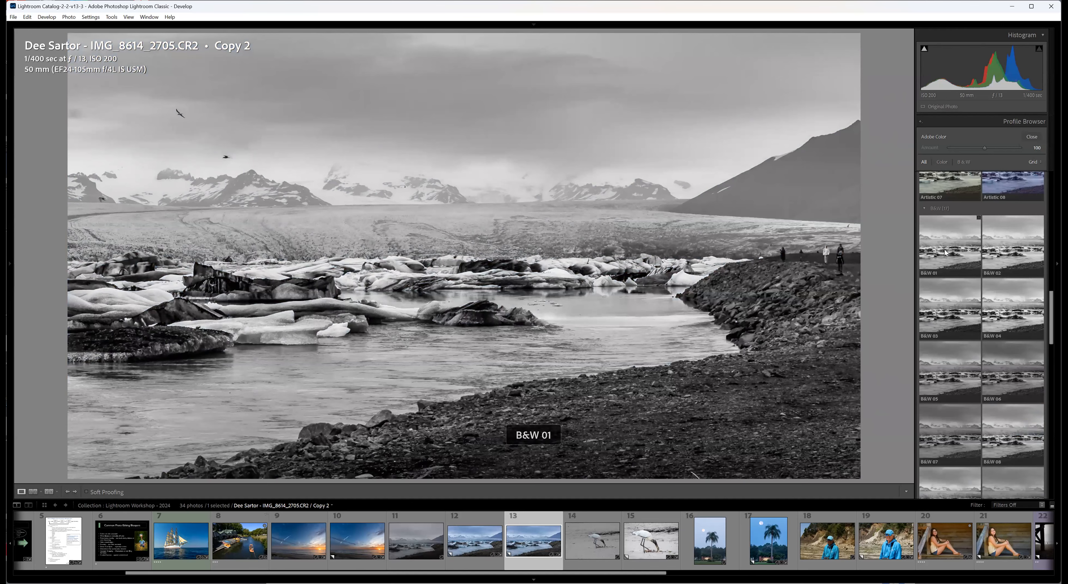
pyautogui.click(945, 253)
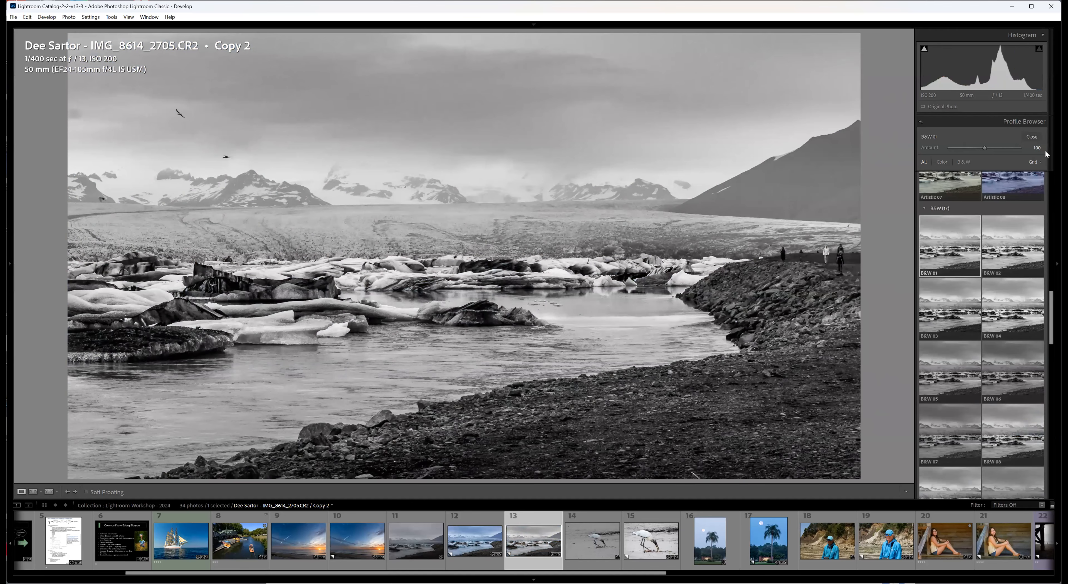
pyautogui.click(1031, 136)
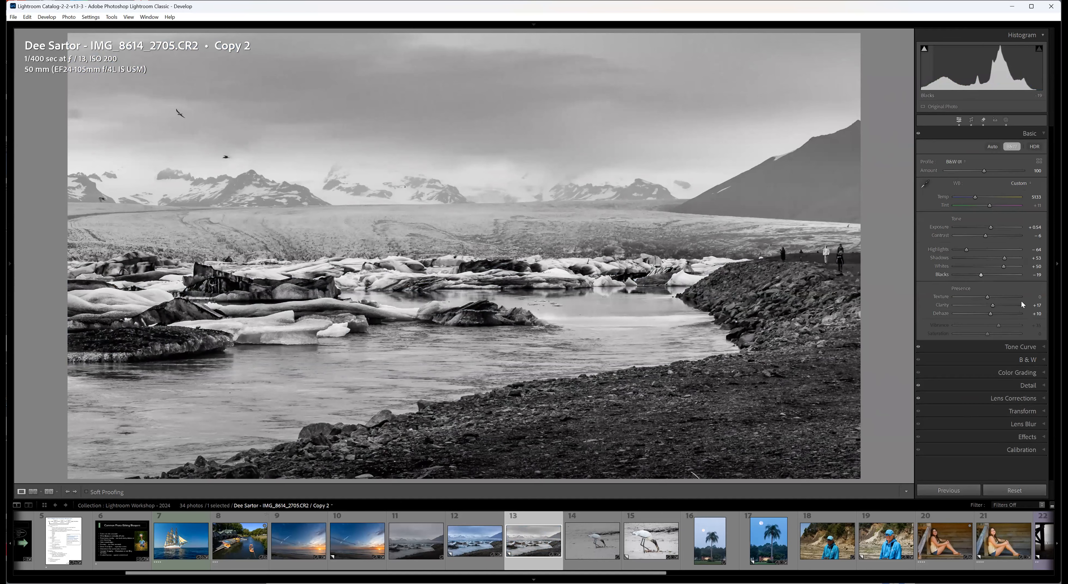
# In the lagoon copy's black-and-white mix, set Red to +69 and Blue to -22.
pyautogui.click(1044, 359)
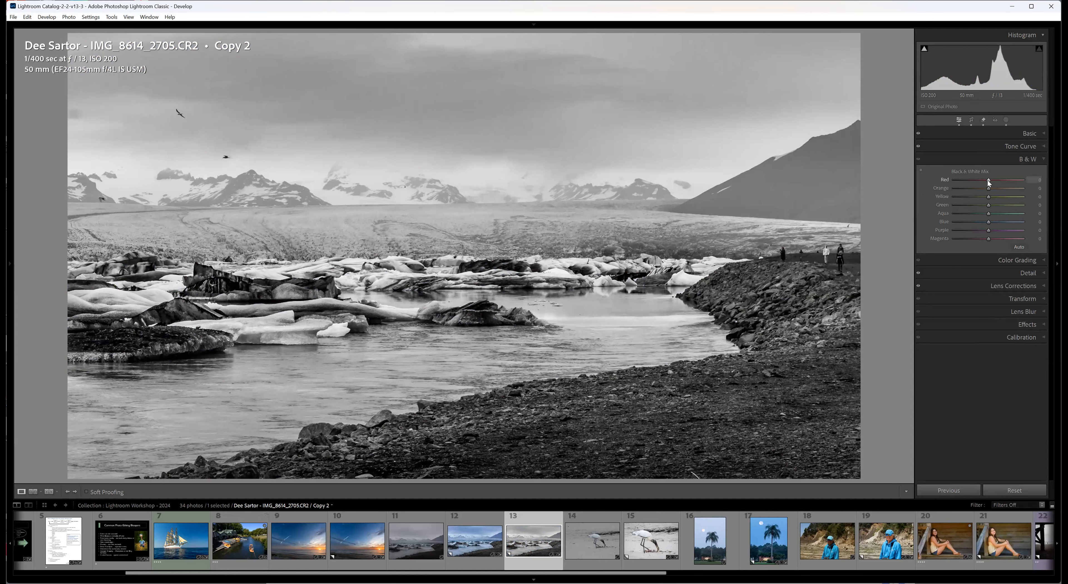
pyautogui.moveTo(1016, 181); pyautogui.dragTo(1013, 181)
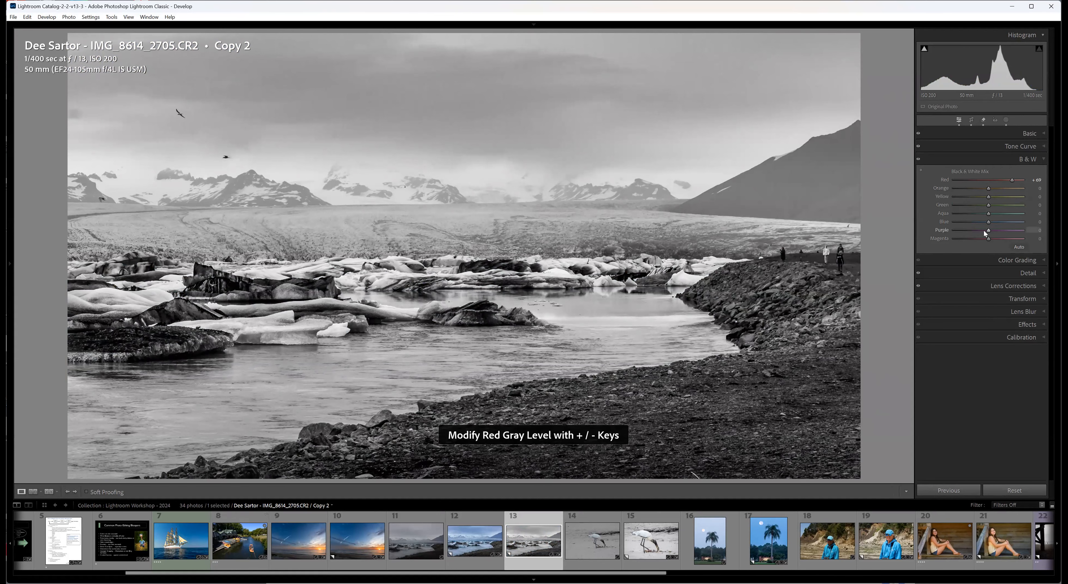
pyautogui.moveTo(987, 220)
pyautogui.mouseDown()
pyautogui.moveTo(965, 218)
pyautogui.moveTo(992, 218)
pyautogui.moveTo(980, 218)
pyautogui.mouseUp()
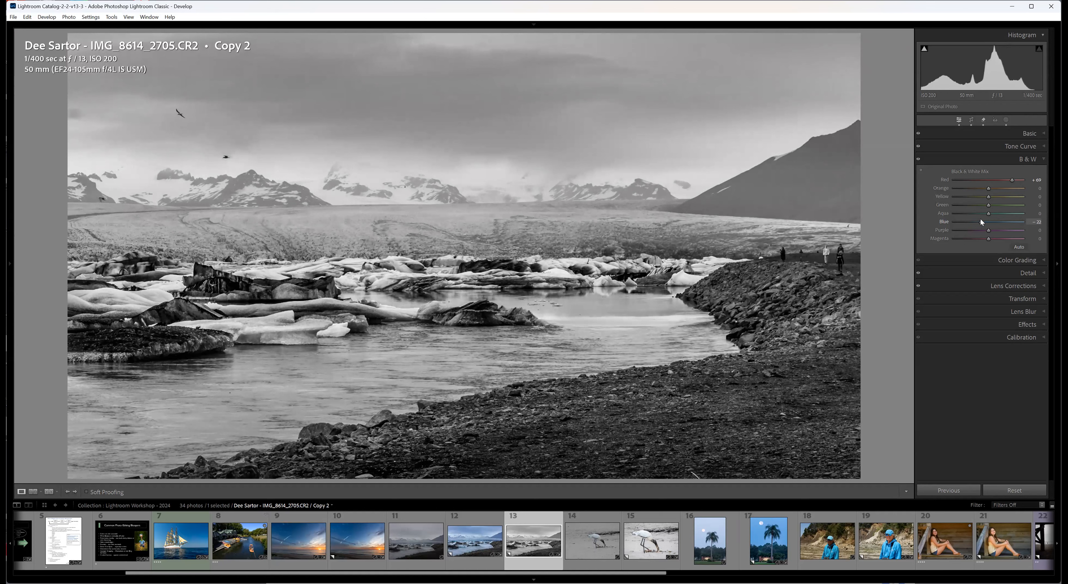
pyautogui.moveTo(980, 218); pyautogui.dragTo(980, 218)
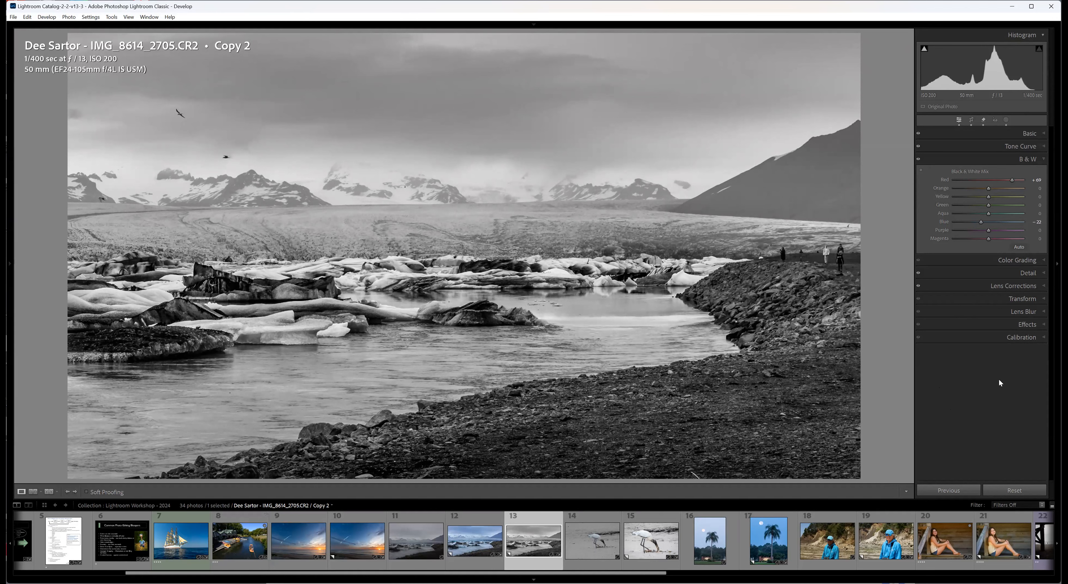
# Check the lagoon copy's Basic adjustments and raise the Tone Curve Lights to +17.
pyautogui.click(1044, 134)
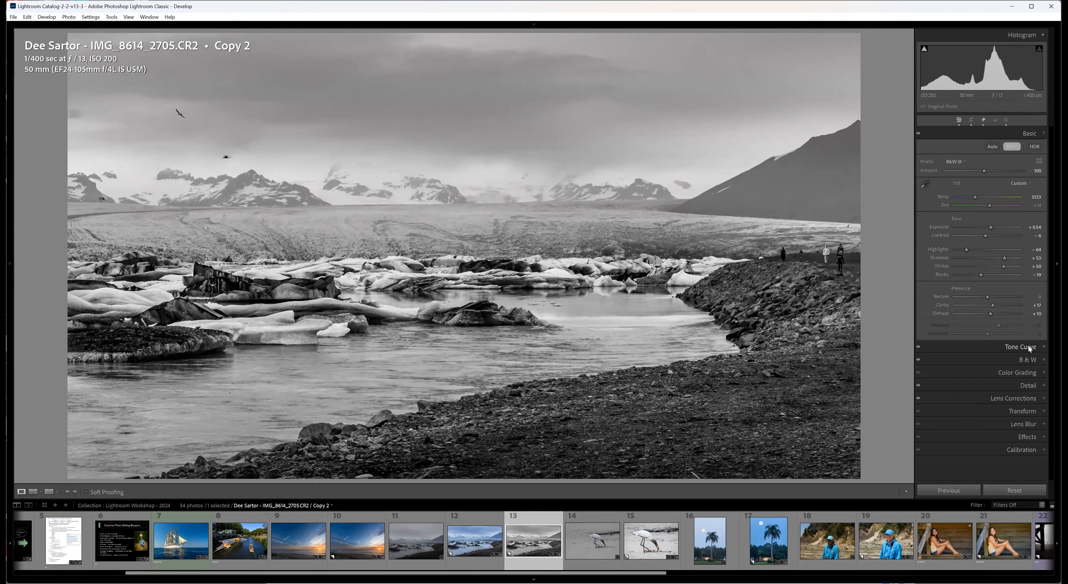
pyautogui.click(1043, 348)
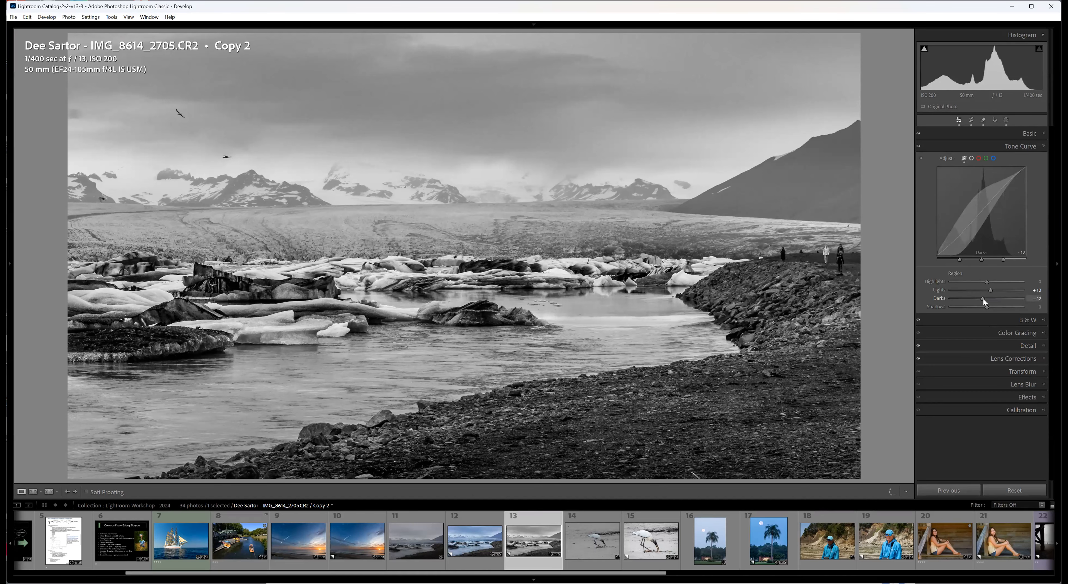
pyautogui.moveTo(990, 290); pyautogui.dragTo(990, 289)
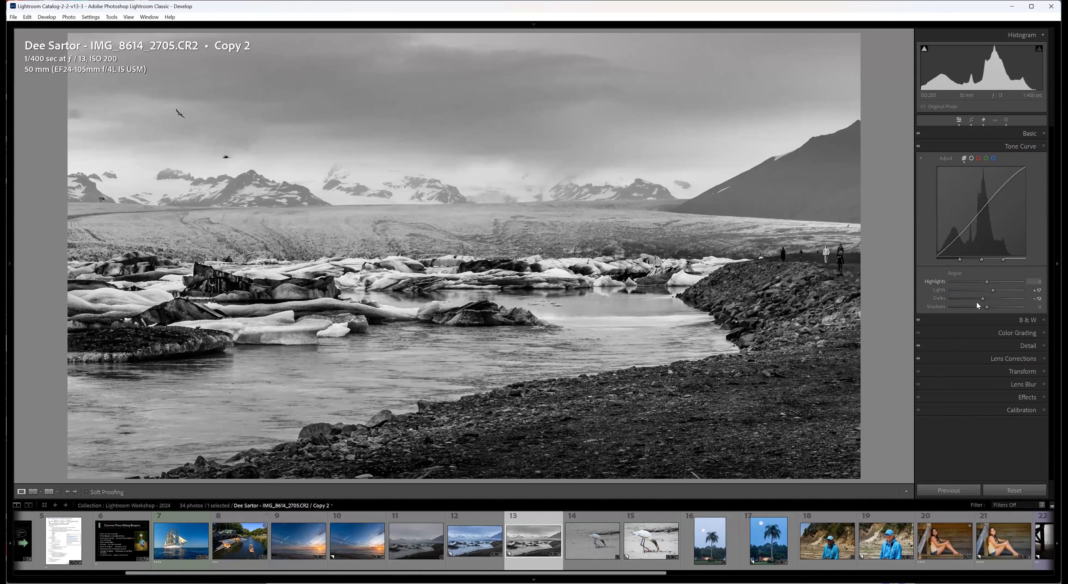
# Switch between the black-and-white lagoon copy and the unedited stork photo DSC_3250, ending on the stork.
pyautogui.click(599, 565)
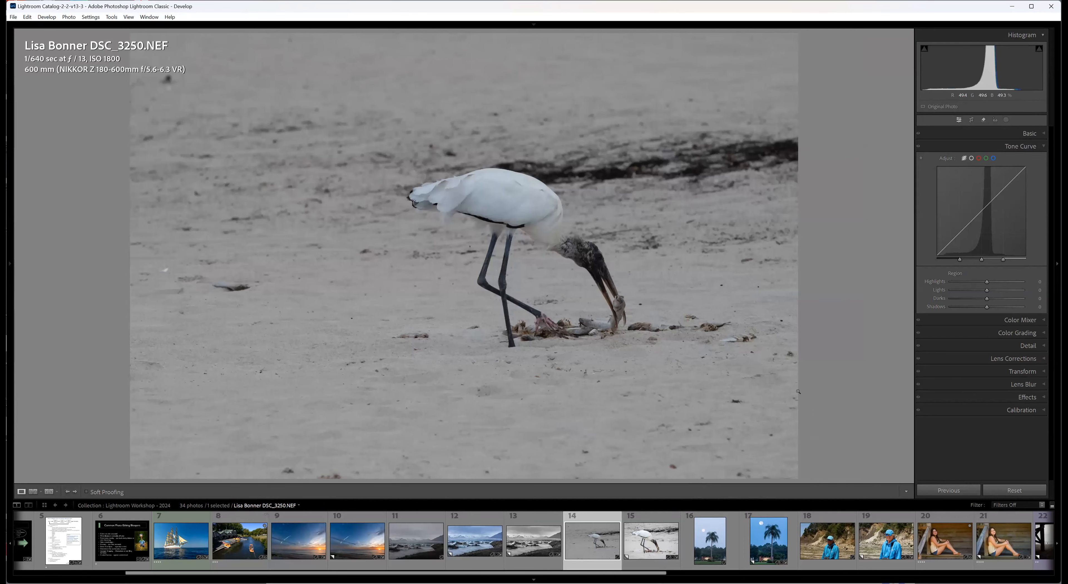
pyautogui.click(523, 569)
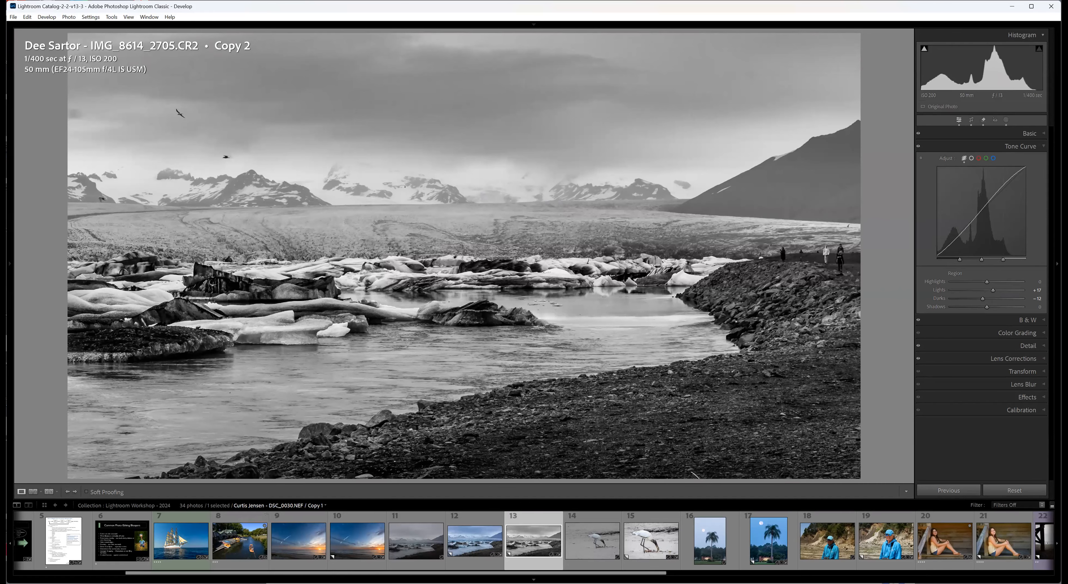
pyautogui.click(597, 566)
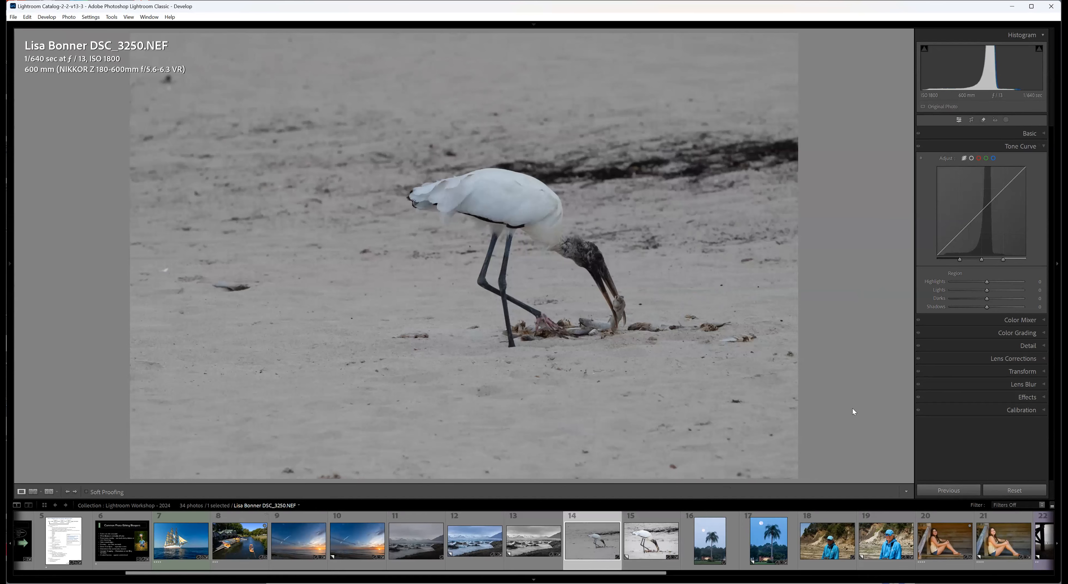
pyautogui.hotkey('ctrl', "'")
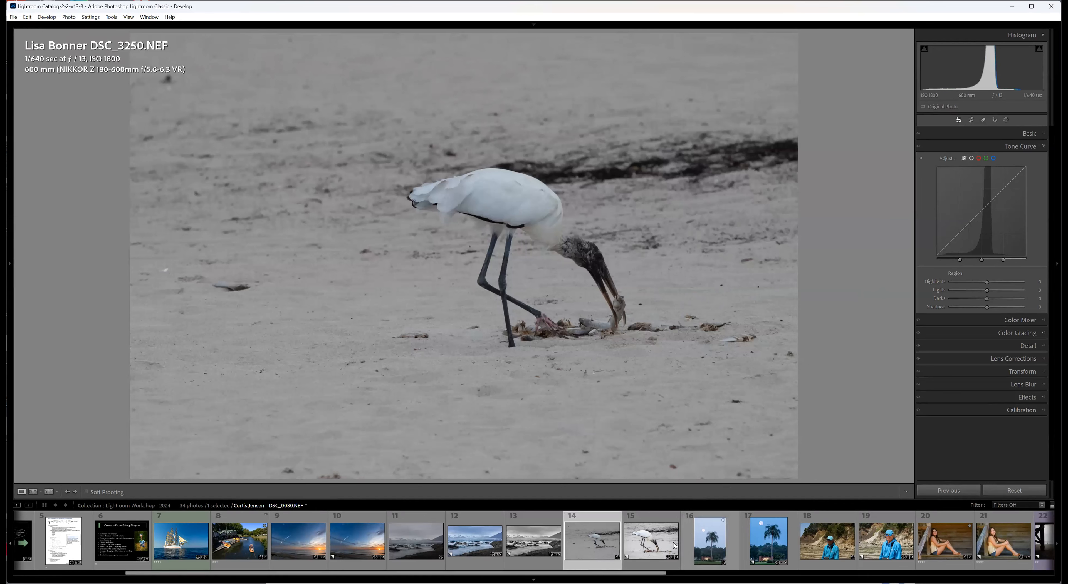
# Compare the stork photo's edited Copy 1 with the original, including their Basic adjustments.
pyautogui.click(651, 562)
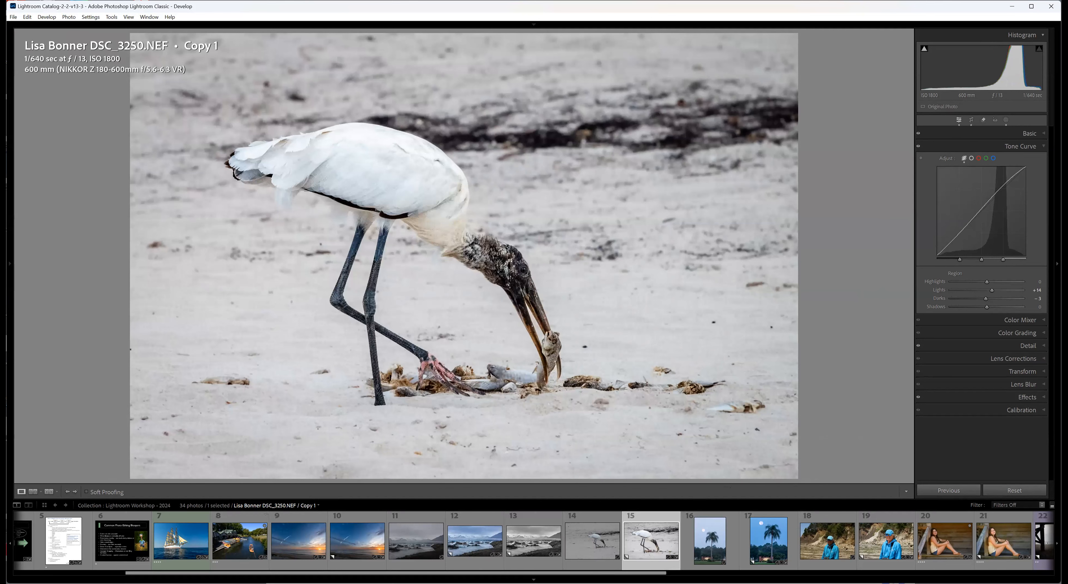
pyautogui.click(1043, 134)
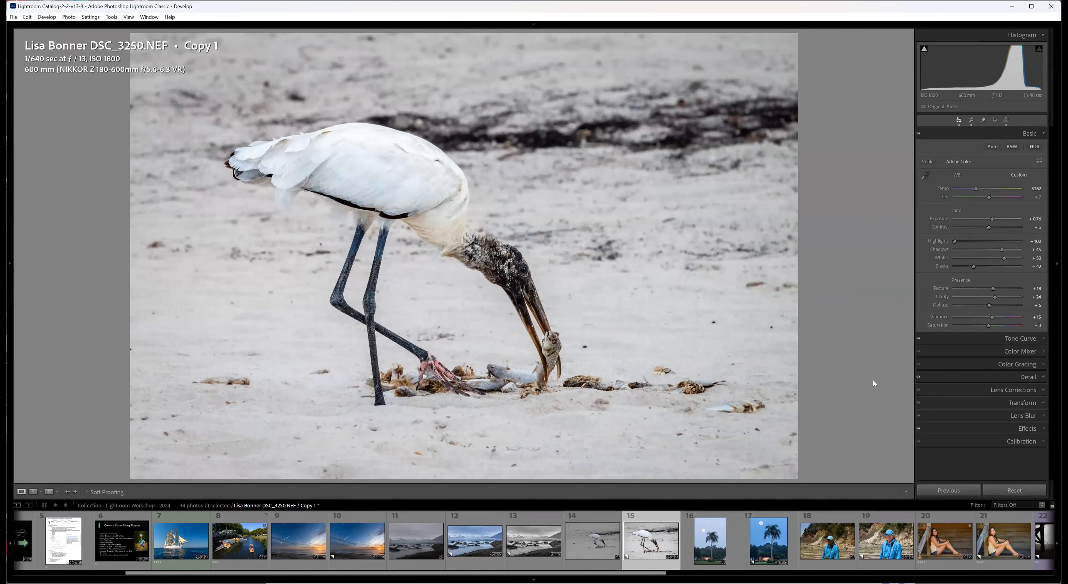
pyautogui.click(597, 566)
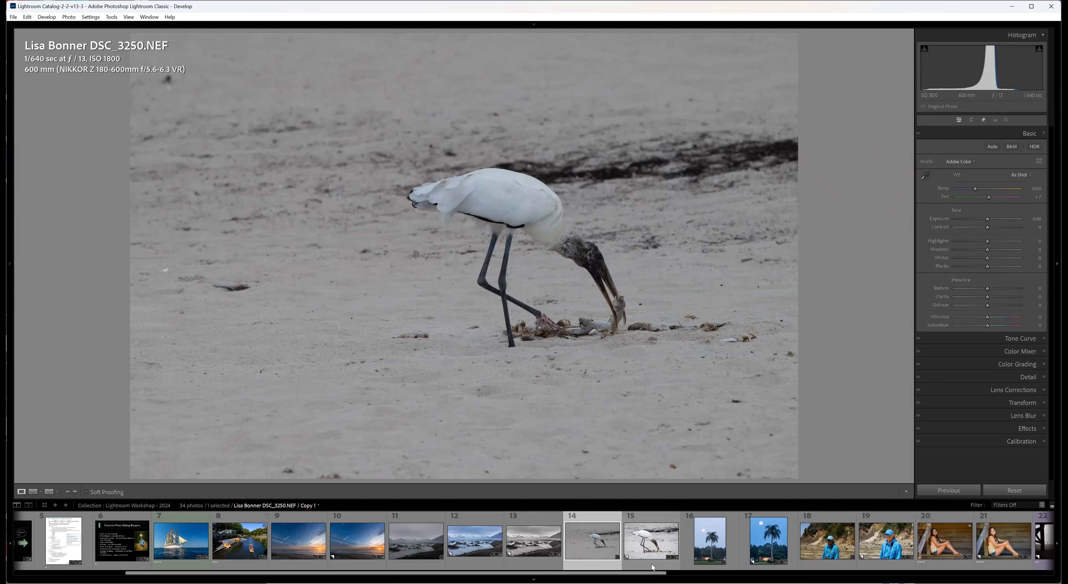
pyautogui.click(652, 568)
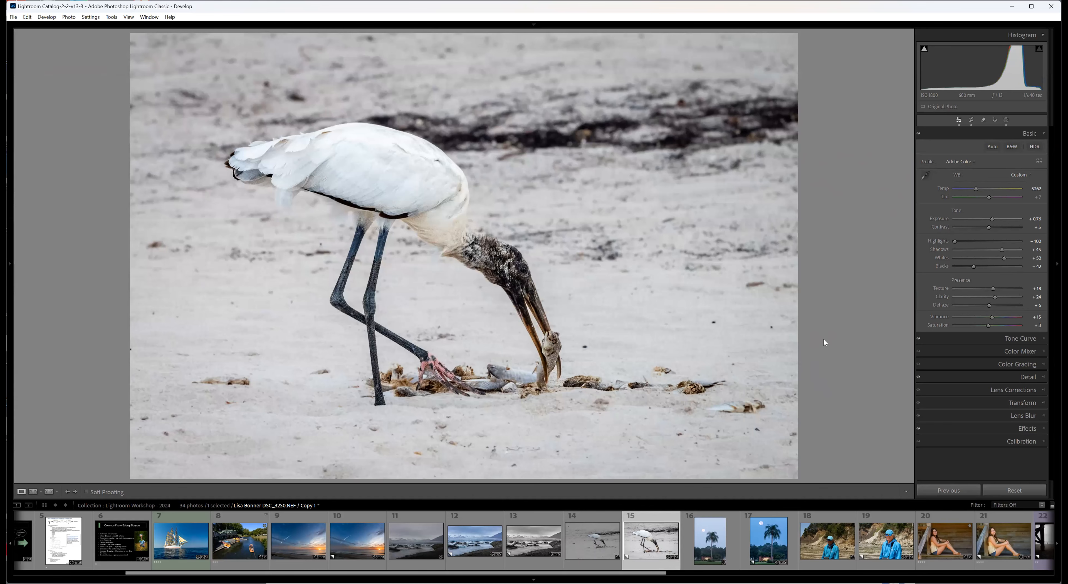
# Switch the info overlay to capture date and pixel dimensions, and compare the stork original's size with Copy 1.
pyautogui.press('i')
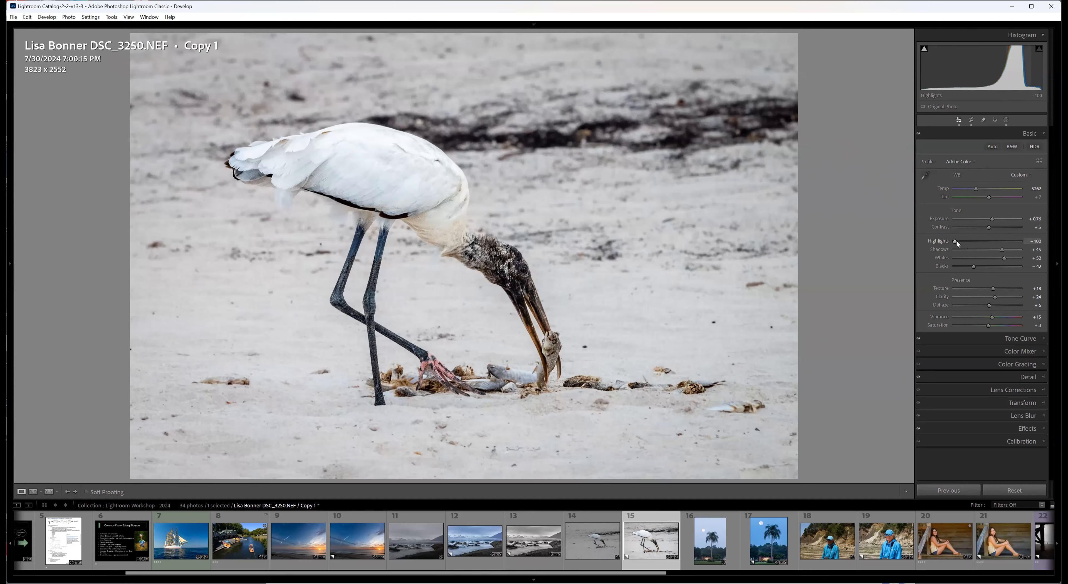
pyautogui.click(619, 564)
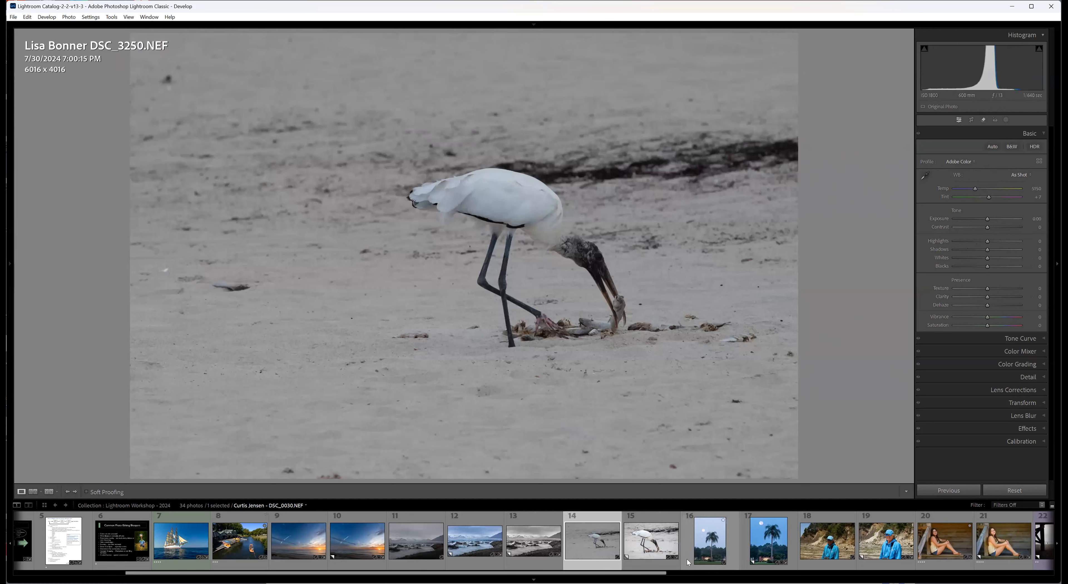
pyautogui.click(652, 563)
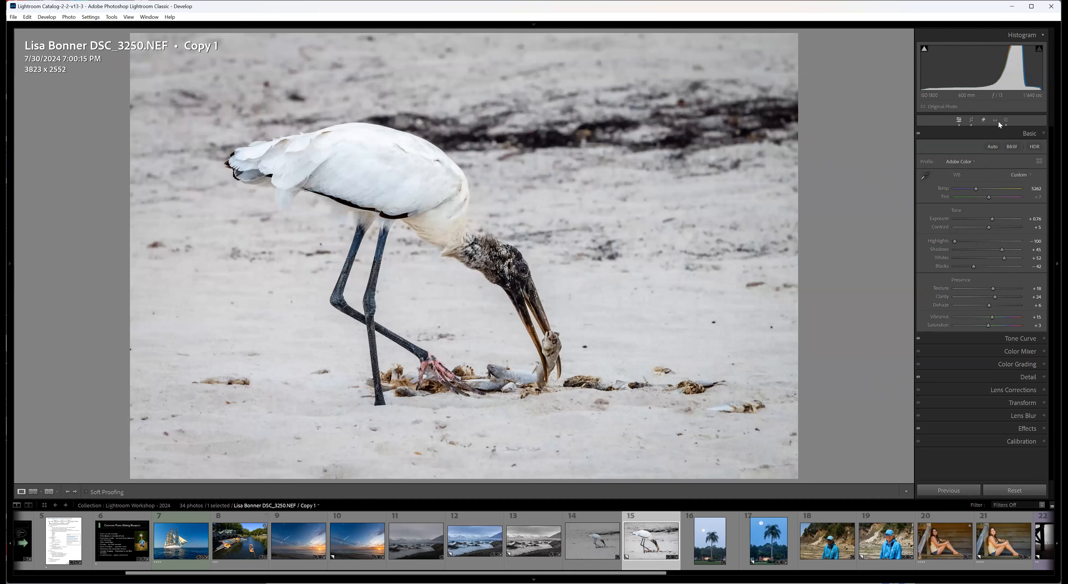
# Open the stork copy's masks, examine Mask 1's curve and effects settings, and briefly show its overlay.
pyautogui.click(1005, 120)
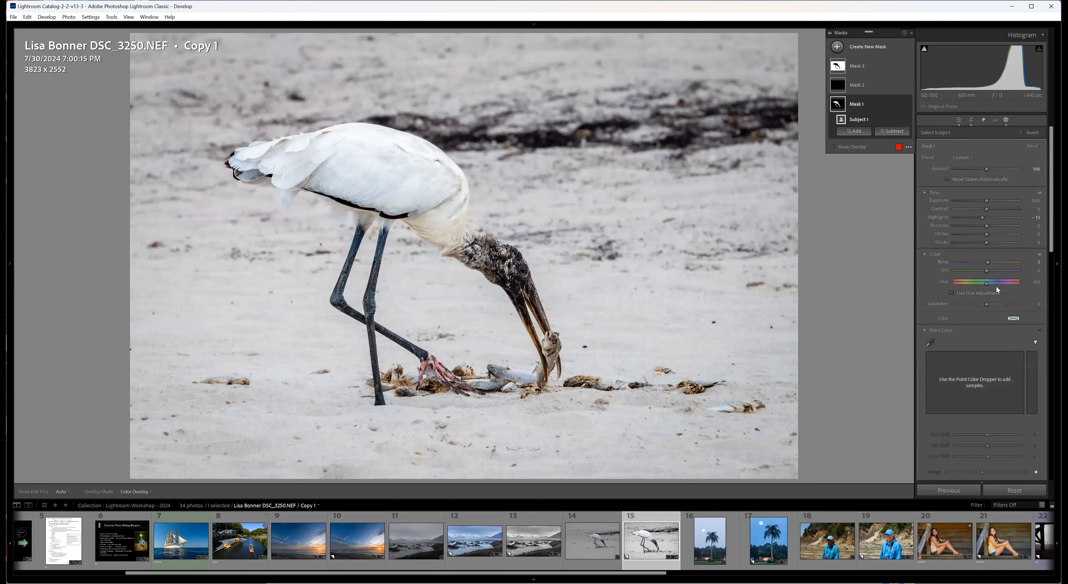
pyautogui.moveTo(1051, 248); pyautogui.dragTo(1051, 345)
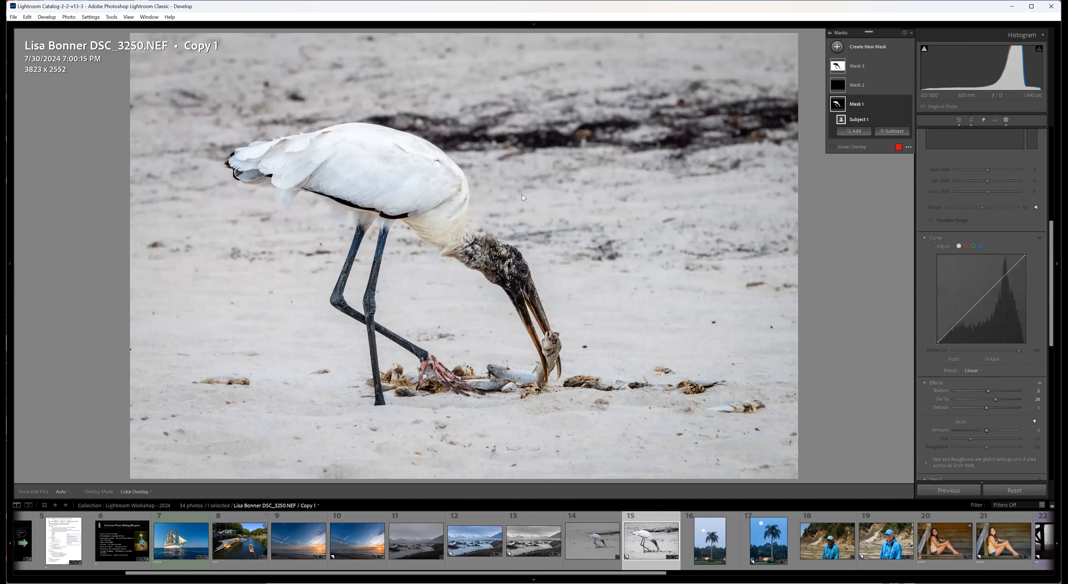
pyautogui.press('o')
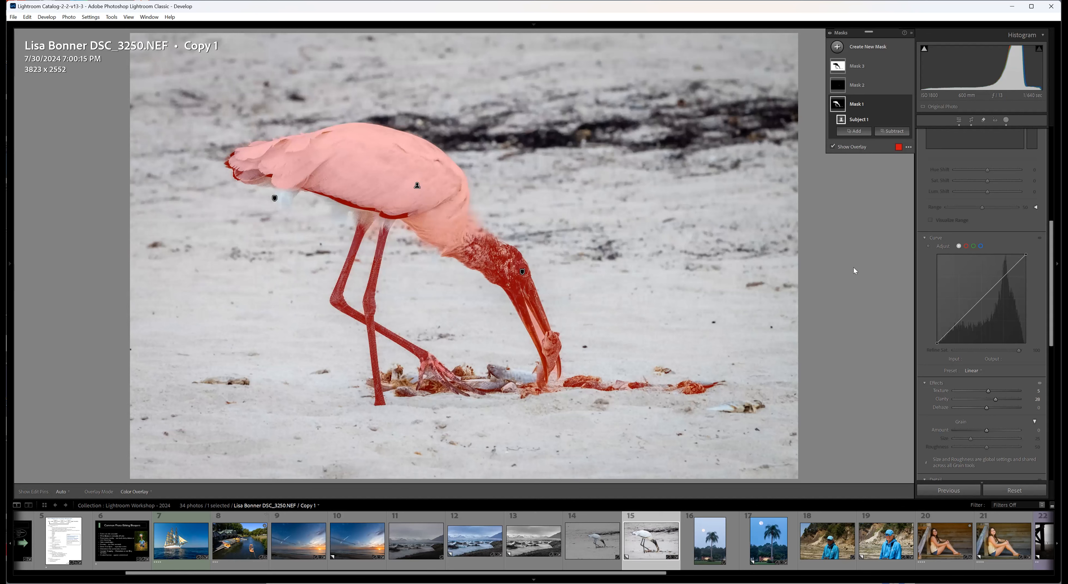
pyautogui.press('o')
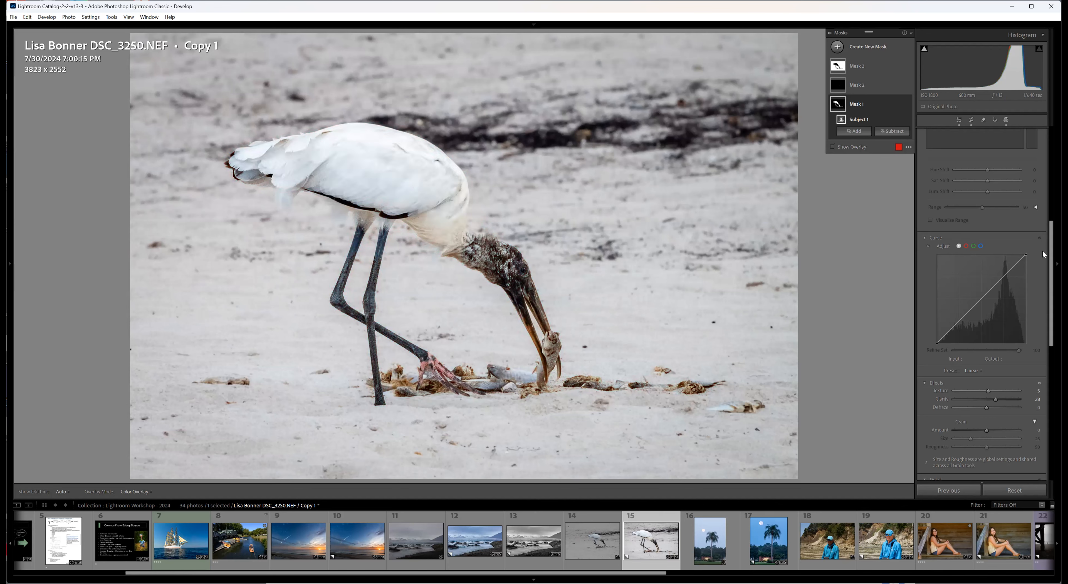
# Review the stork copy's remaining masks, checking the settings and components of Mask 2 and Mask 3.
pyautogui.scroll(5, 1053, 261)
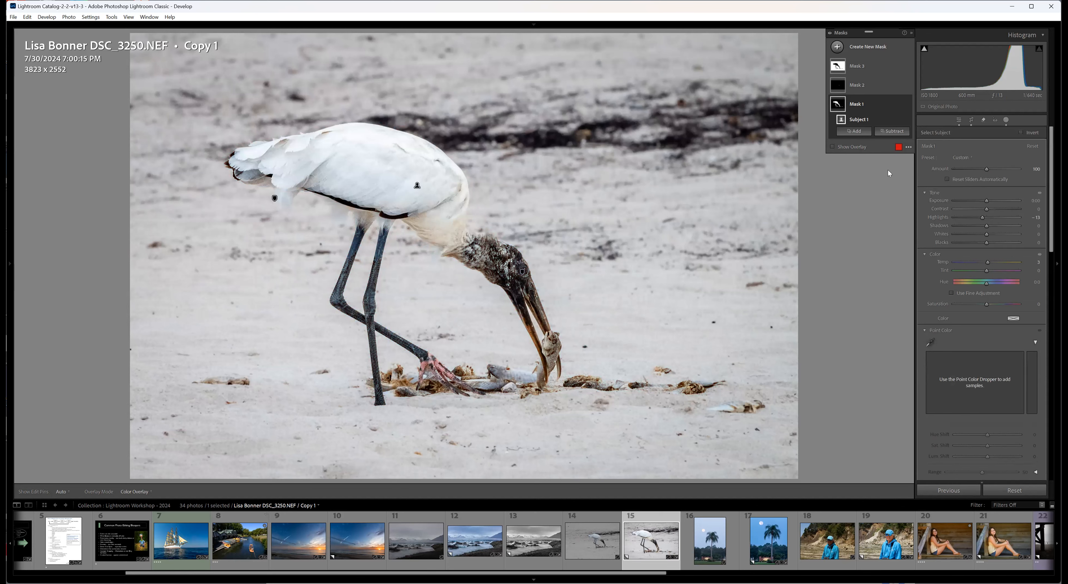
pyautogui.click(838, 86)
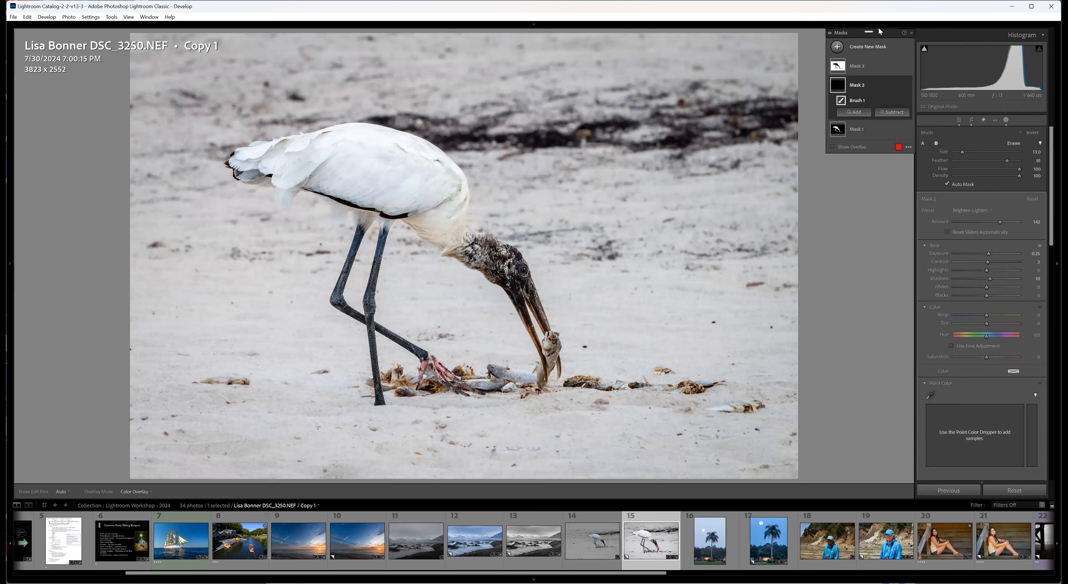
pyautogui.click(858, 72)
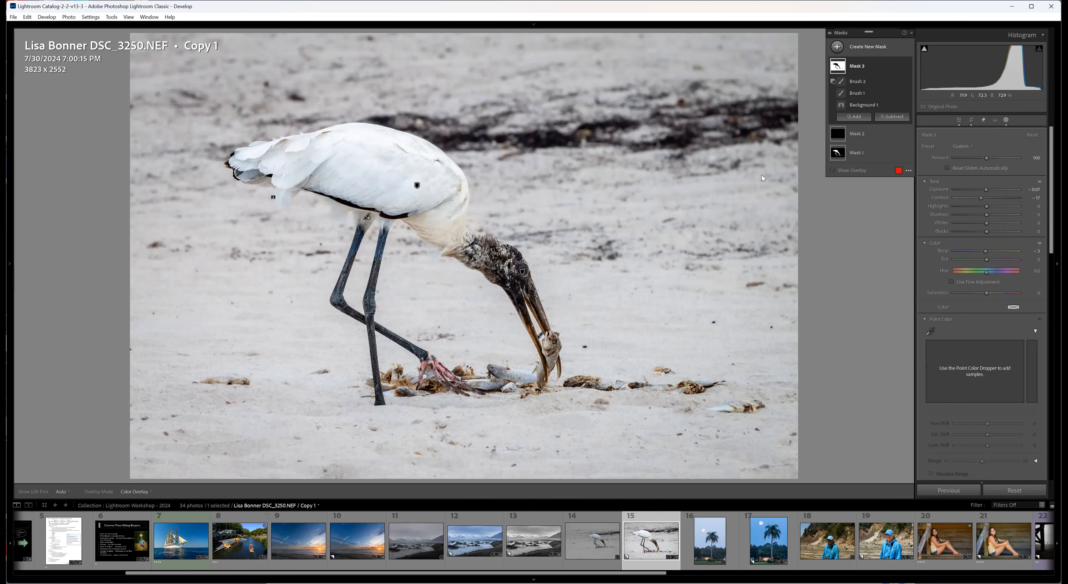
# Briefly show Mask 3's overlay on the stork copy and examine its tone, color, curve, effects and detail settings.
pyautogui.press('o')
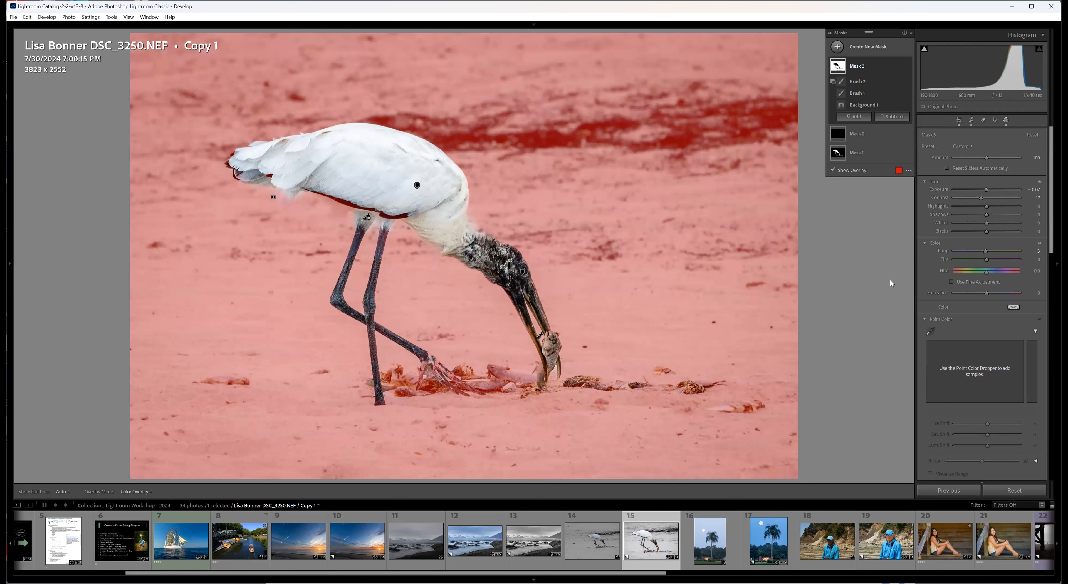
pyautogui.moveTo(985, 191); pyautogui.dragTo(986, 191)
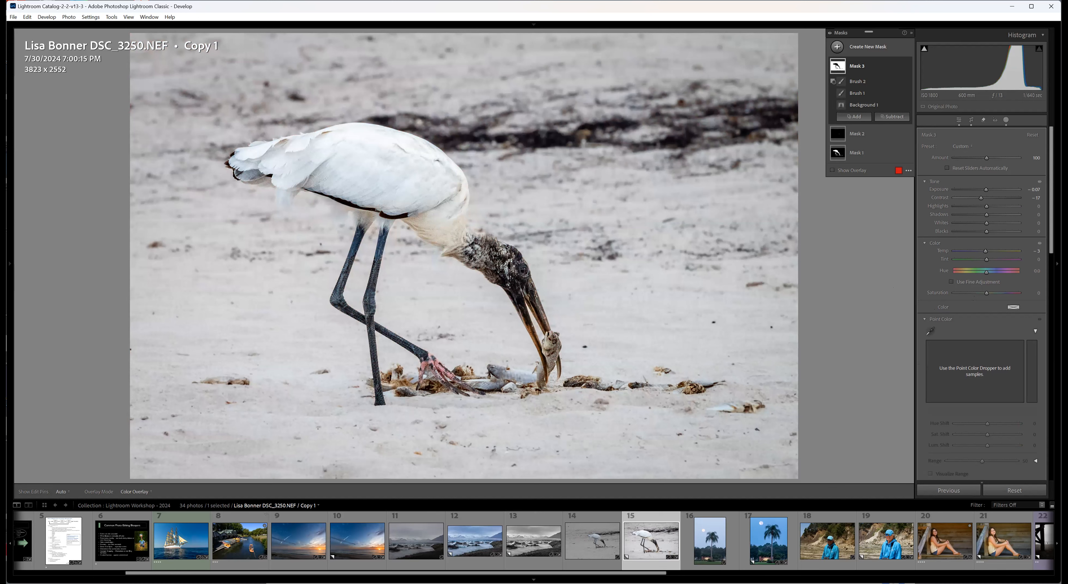
pyautogui.scroll(-2, 1053, 251)
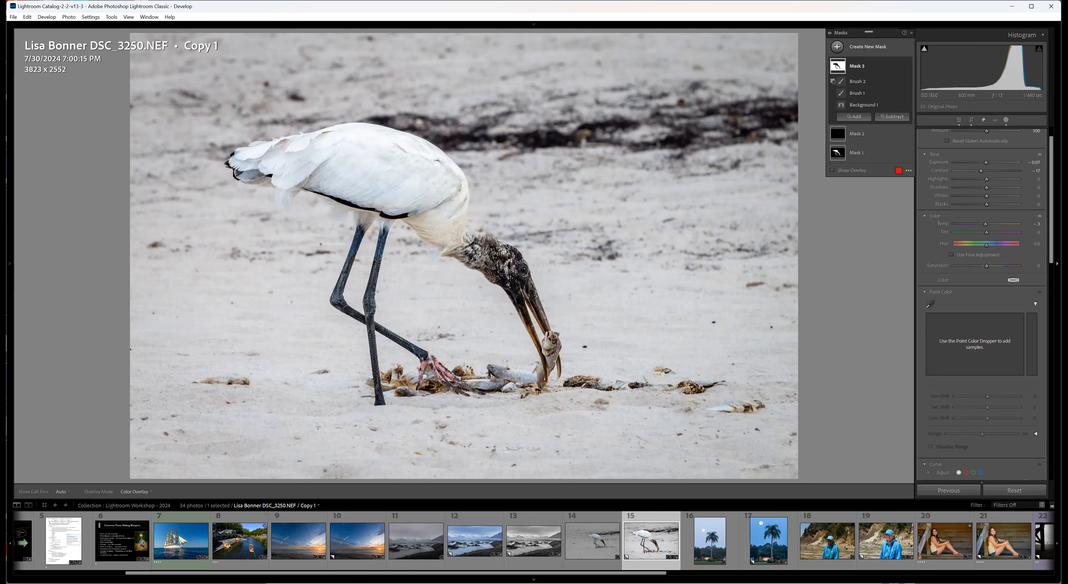
pyautogui.moveTo(1049, 255); pyautogui.dragTo(1044, 374)
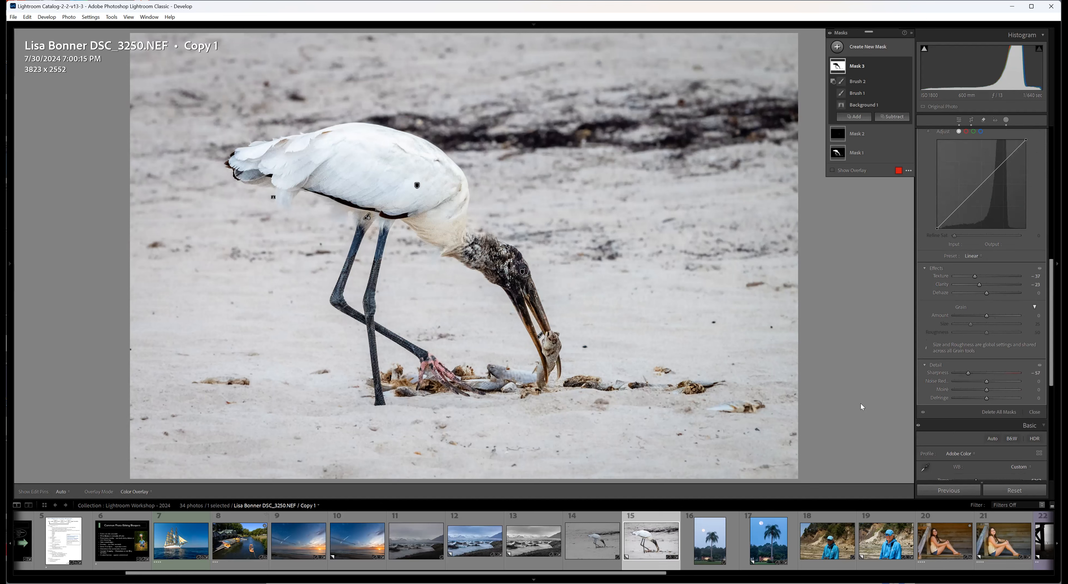
# Leave masking and review the stork copy's global Tone Curve settings, ending back on the Basic adjustments.
pyautogui.click(958, 120)
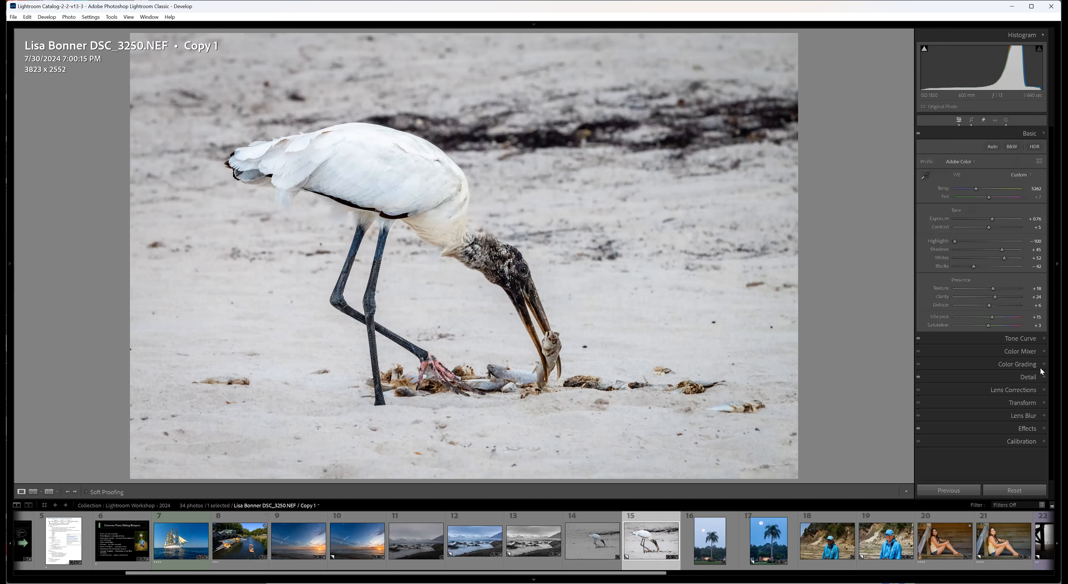
pyautogui.click(1043, 339)
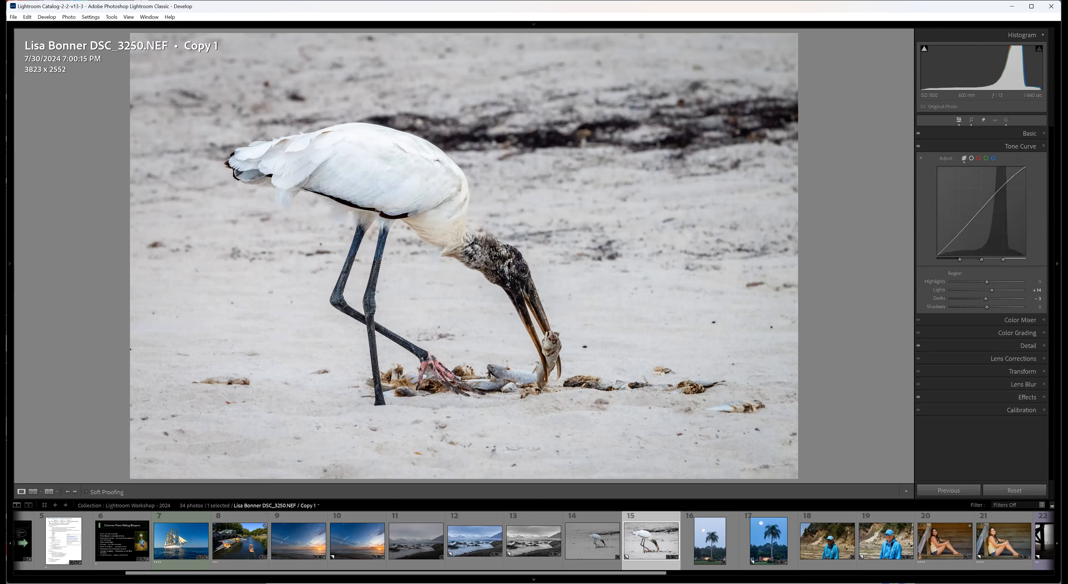
pyautogui.click(1041, 134)
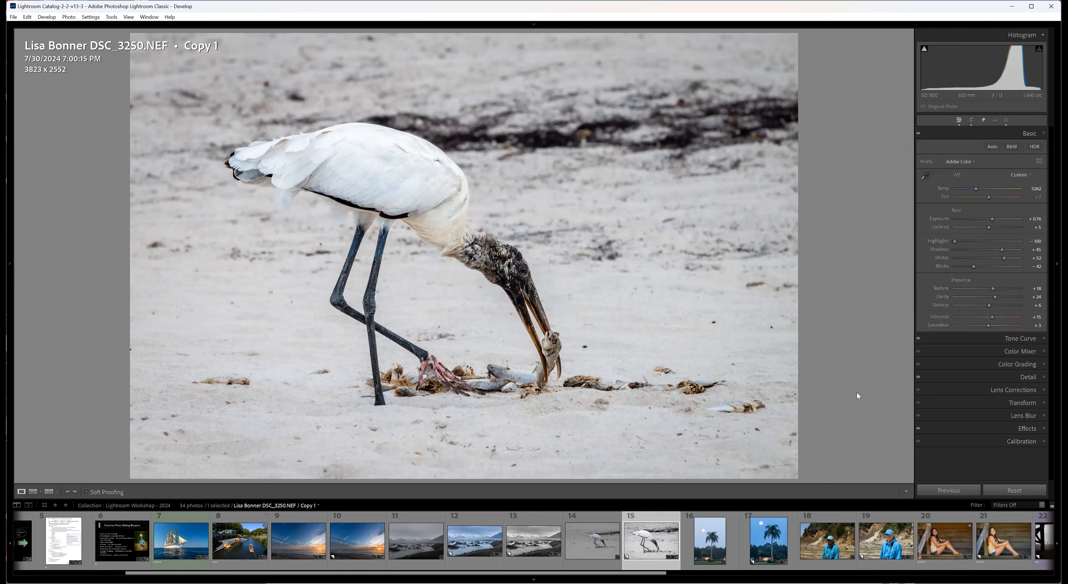
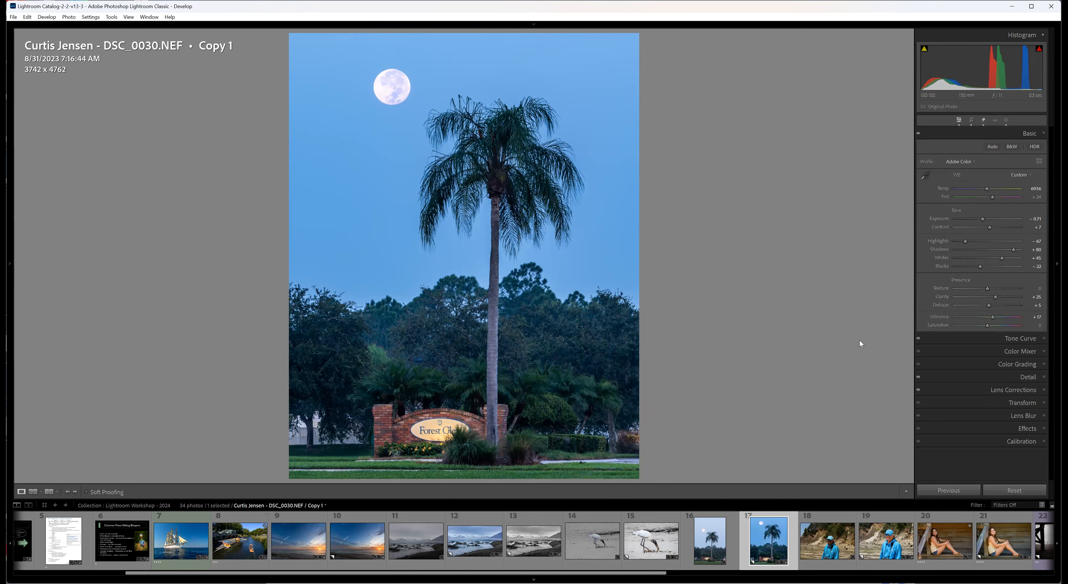
# Open the masks of the edited palm tree copy and examine Mask 1's tone and color settings for the moon.
pyautogui.click(1006, 119)
pyautogui.moveTo(838, 67)
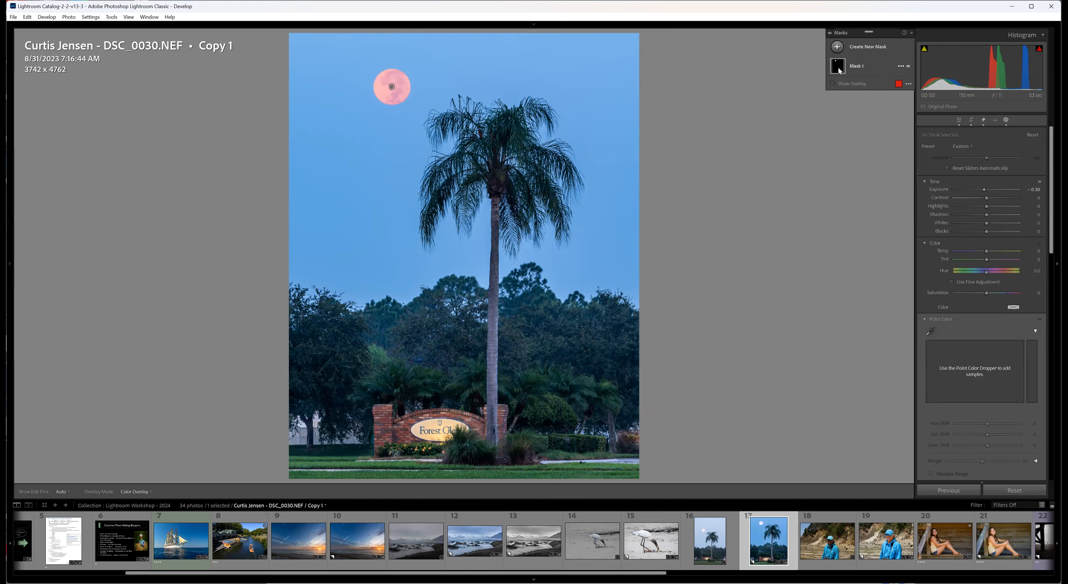
pyautogui.click(838, 66)
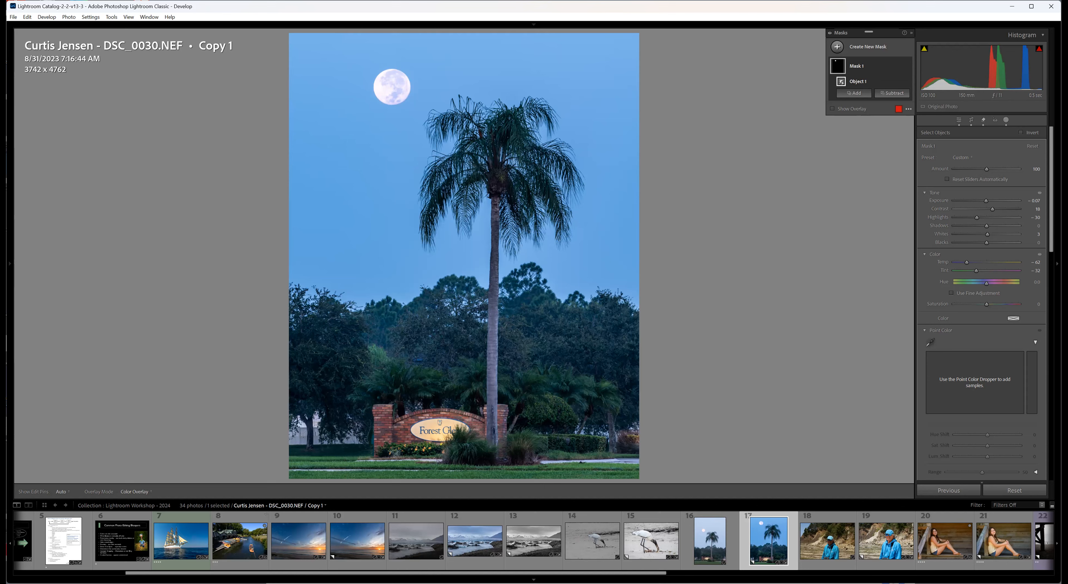
# Crop the original palm tree photo to the 14 x 11 aspect ratio, framing the moon, palm and sign at about 3792 x 4827.
pyautogui.click(726, 547)
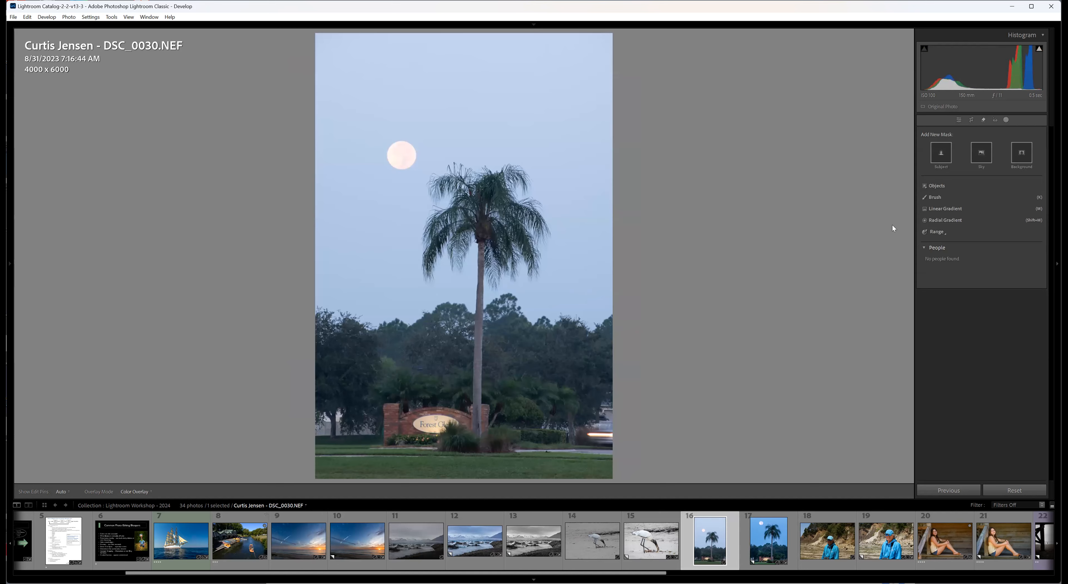
pyautogui.click(970, 119)
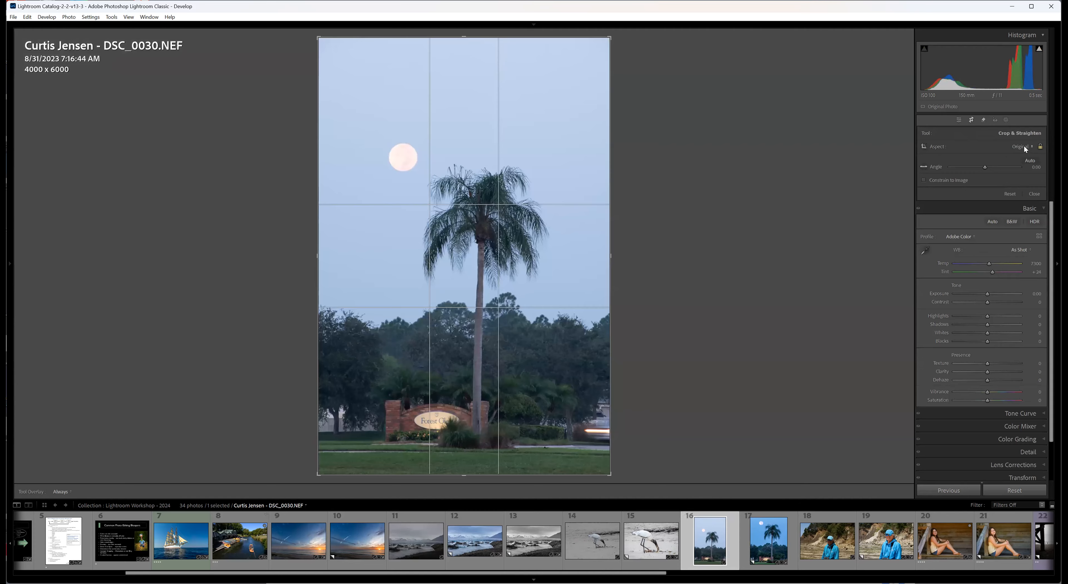
pyautogui.click(1024, 147)
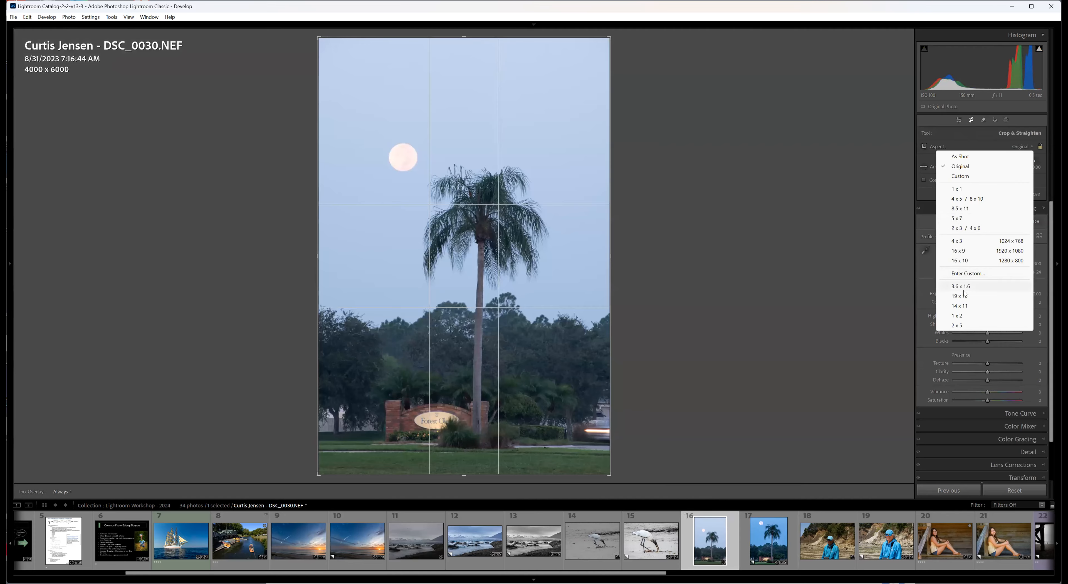
pyautogui.click(960, 307)
pyautogui.moveTo(444, 345); pyautogui.dragTo(466, 335)
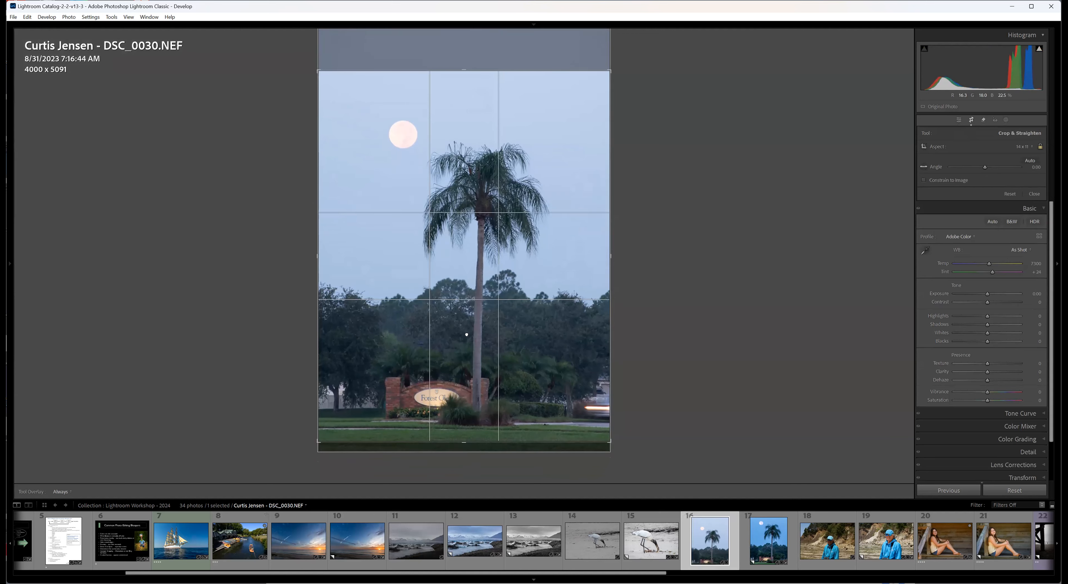
pyautogui.moveTo(610, 256); pyautogui.dragTo(602, 258)
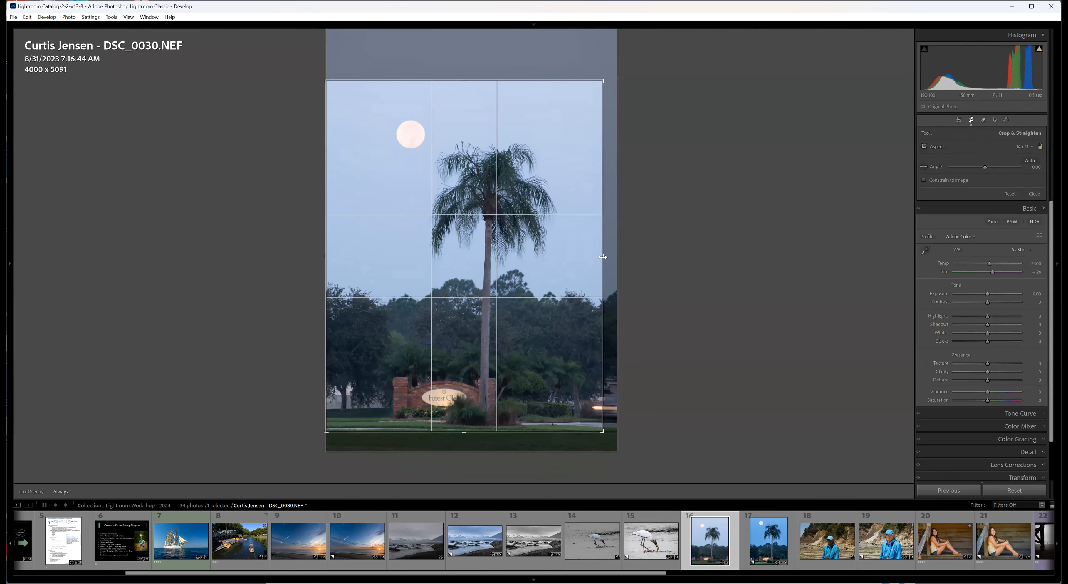
pyautogui.moveTo(534, 291); pyautogui.dragTo(534, 283)
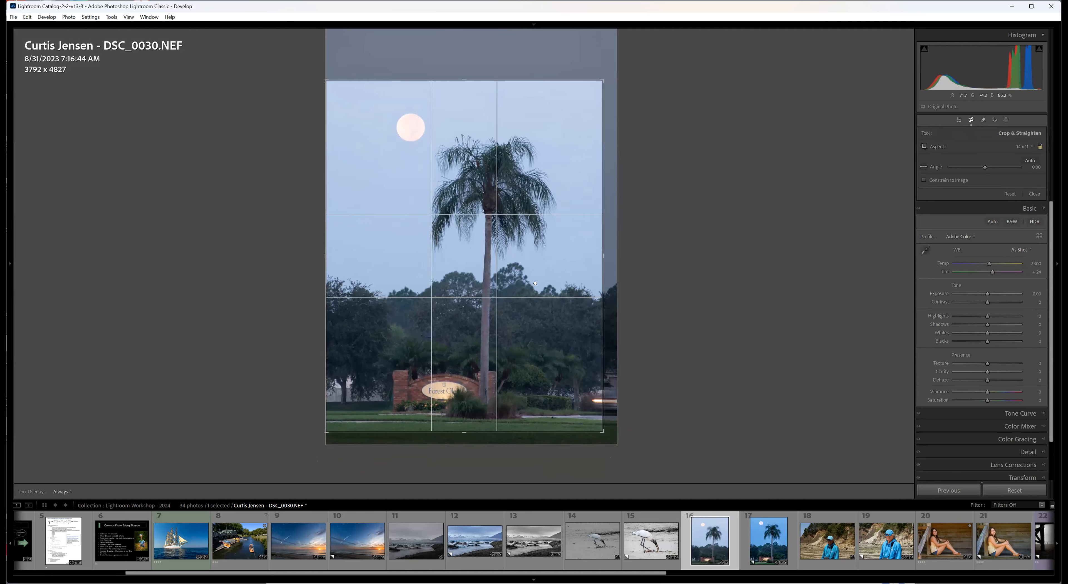
pyautogui.press('Return')
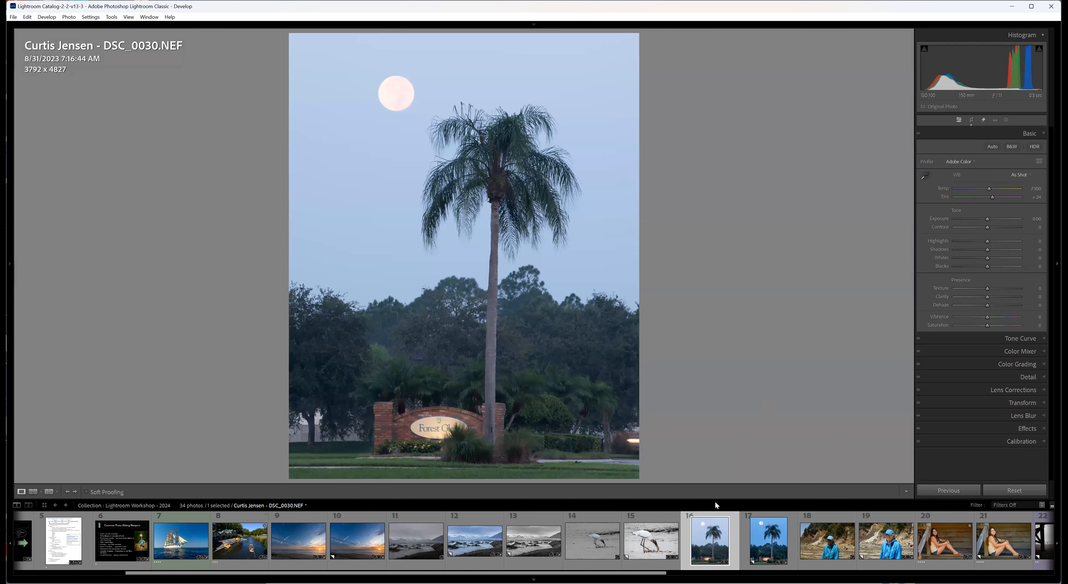
# View the edited palm tree copy, glance at the original beach portrait, and return to the palm tree copy.
pyautogui.click(794, 551)
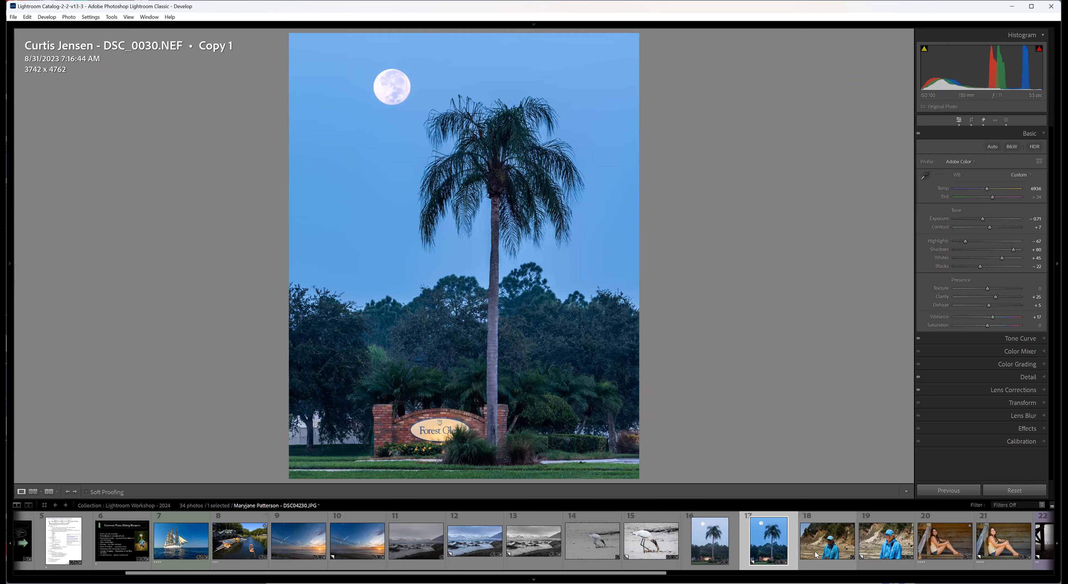
pyautogui.click(824, 563)
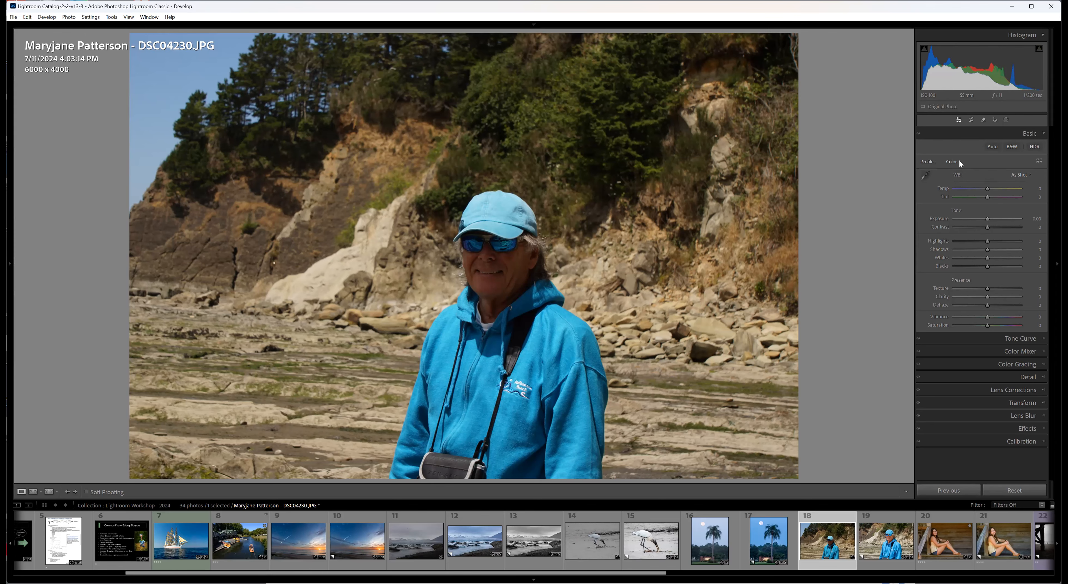
pyautogui.click(748, 555)
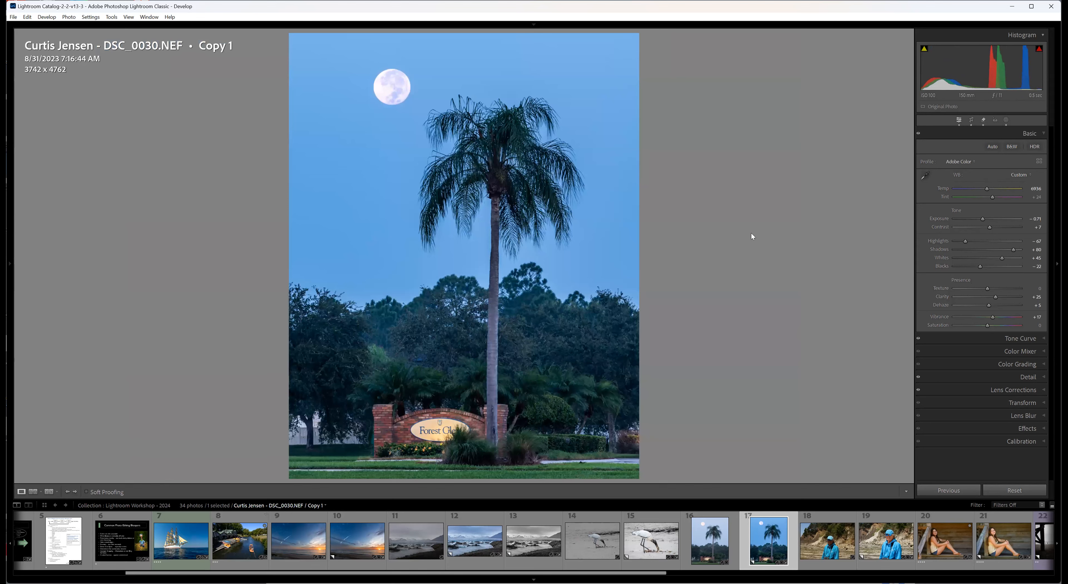
# Preview the Adobe Landscape and Adobe Standard profiles on the palm tree copy and restore Adobe Color.
pyautogui.click(975, 162)
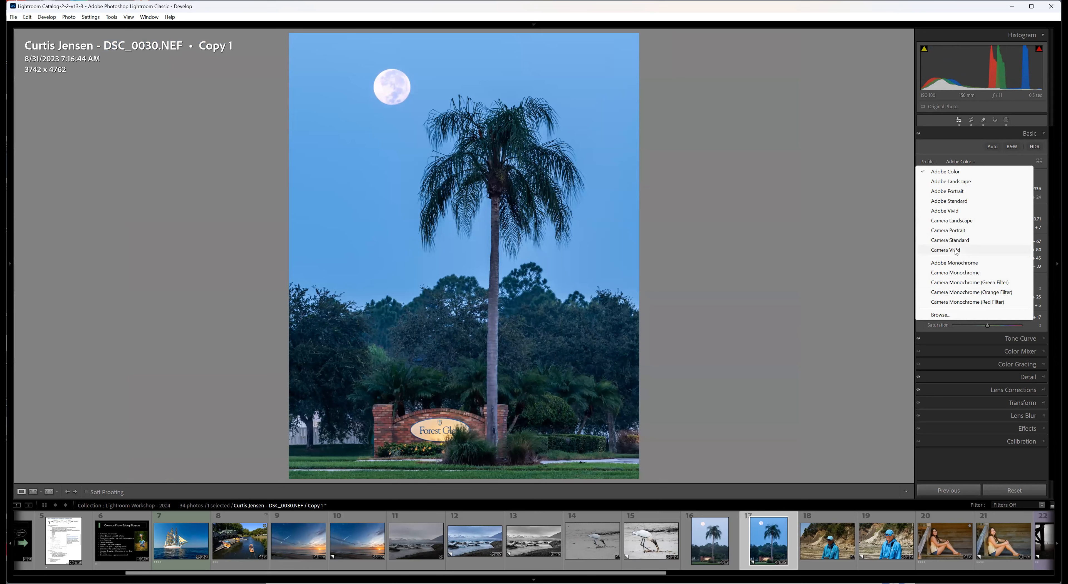
pyautogui.click(949, 181)
pyautogui.click(971, 161)
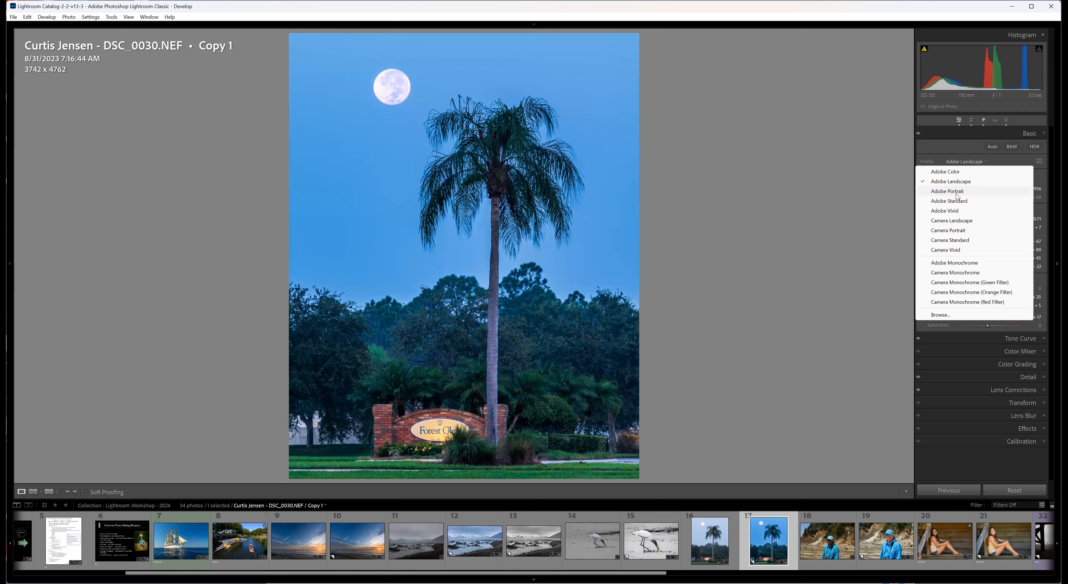
pyautogui.click(955, 202)
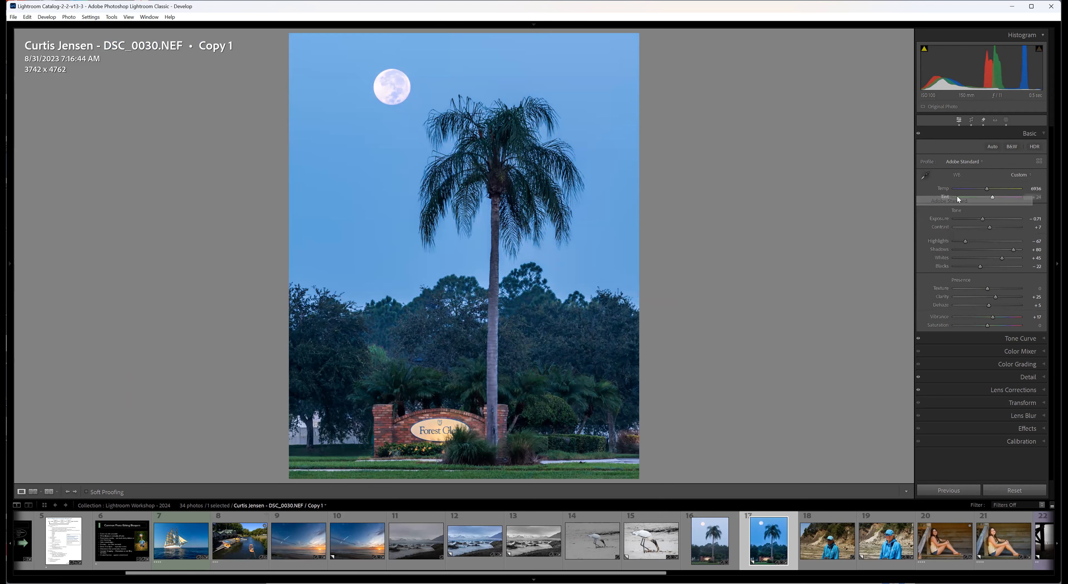
pyautogui.click(970, 160)
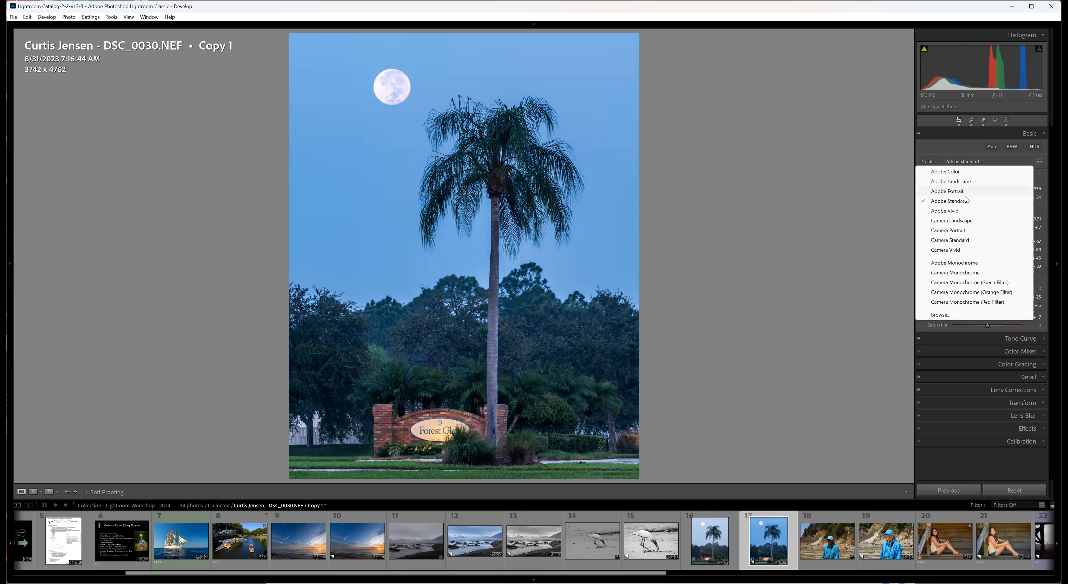
pyautogui.click(952, 172)
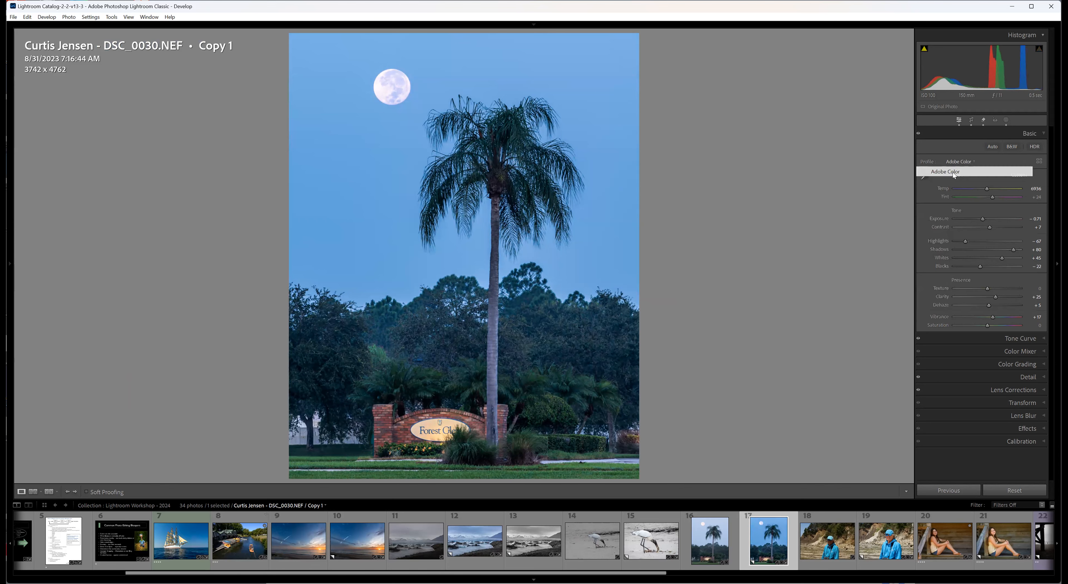
# Preview the Camera Standard and Camera Vivid profiles on the palm tree copy and restore Adobe Color.
pyautogui.click(961, 159)
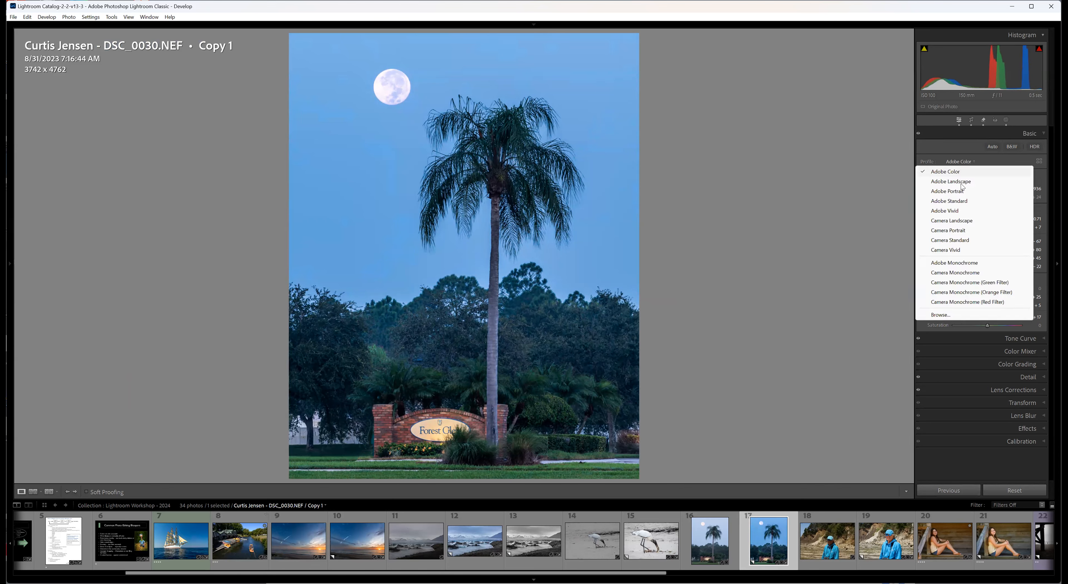
pyautogui.click(953, 241)
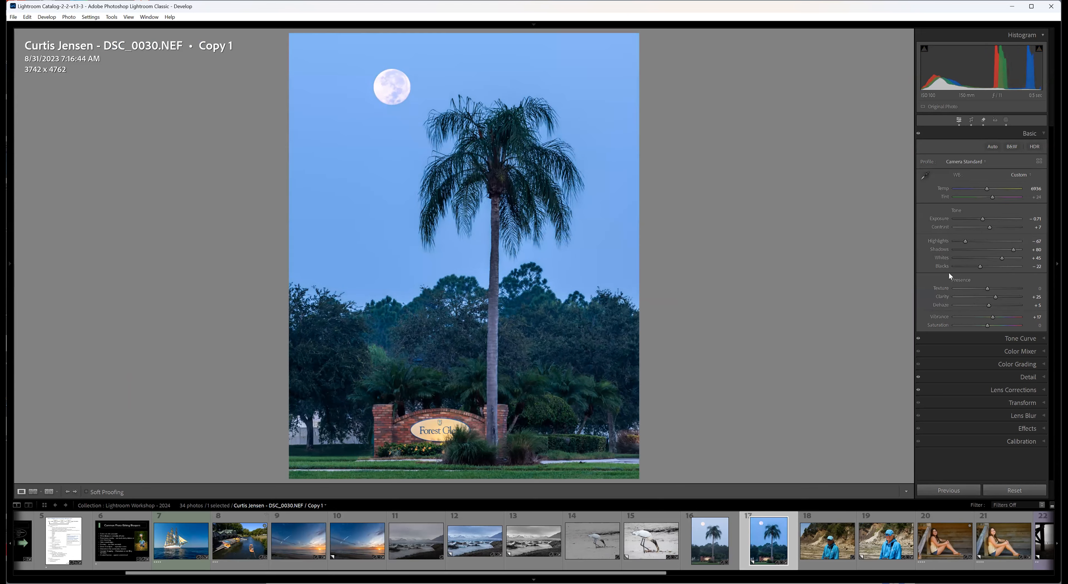
pyautogui.click(983, 162)
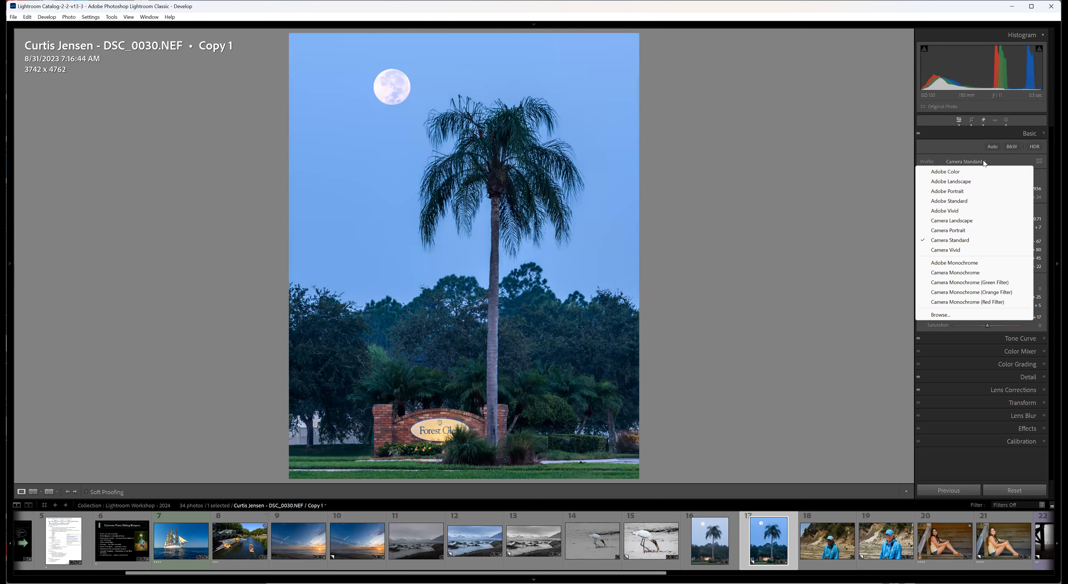
pyautogui.click(945, 249)
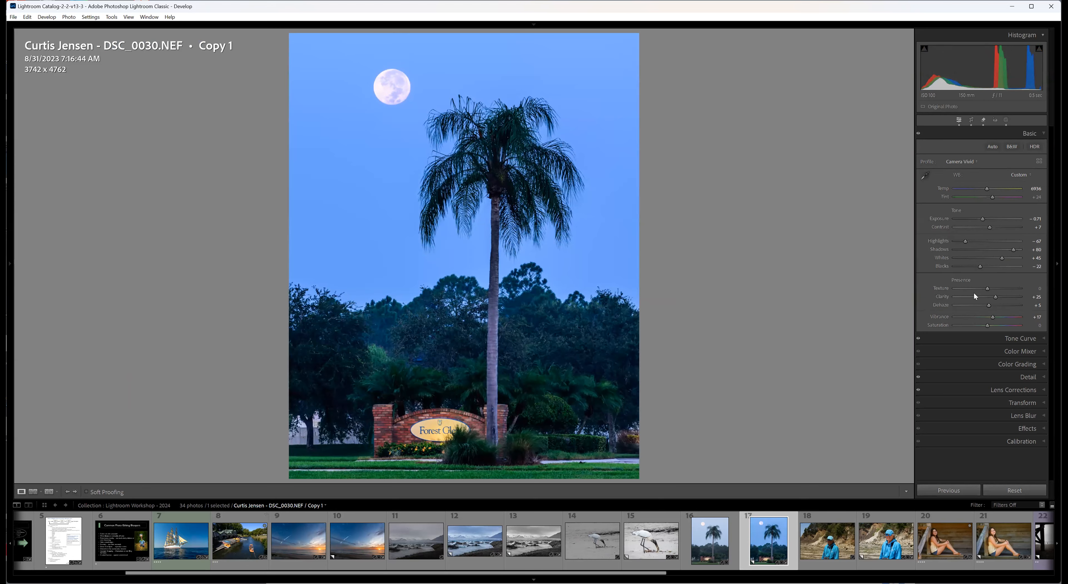
pyautogui.click(971, 160)
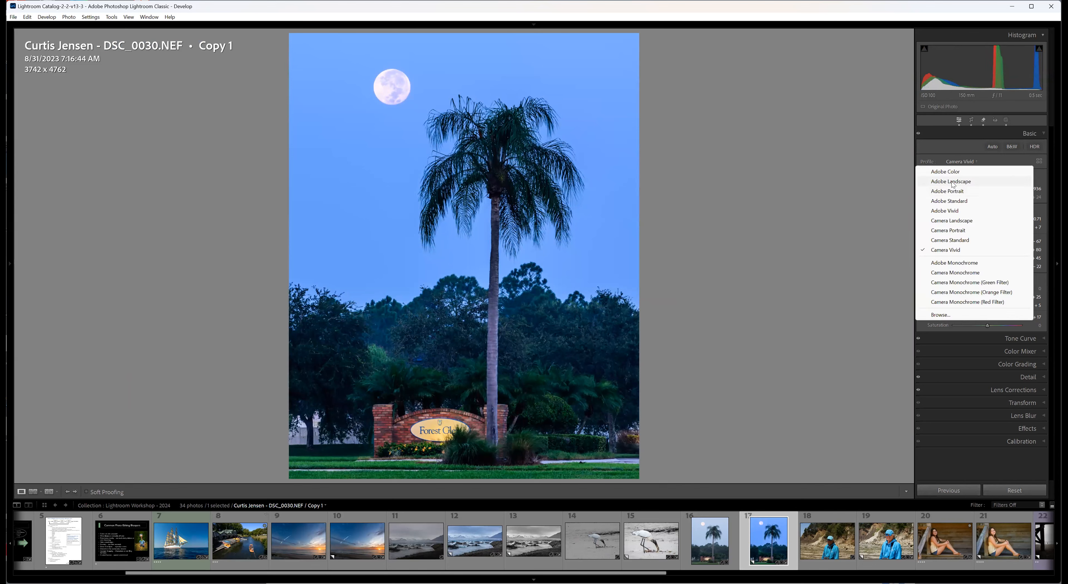
pyautogui.click(949, 173)
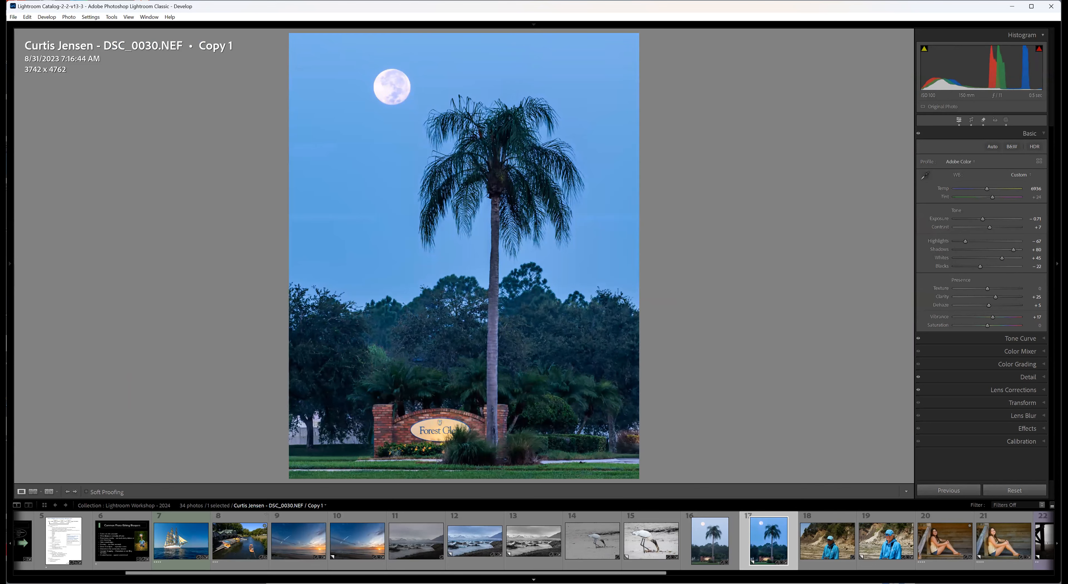
# Open the original beach portrait JPEG and check which profiles are offered for it, leaving the choice as is.
pyautogui.click(835, 566)
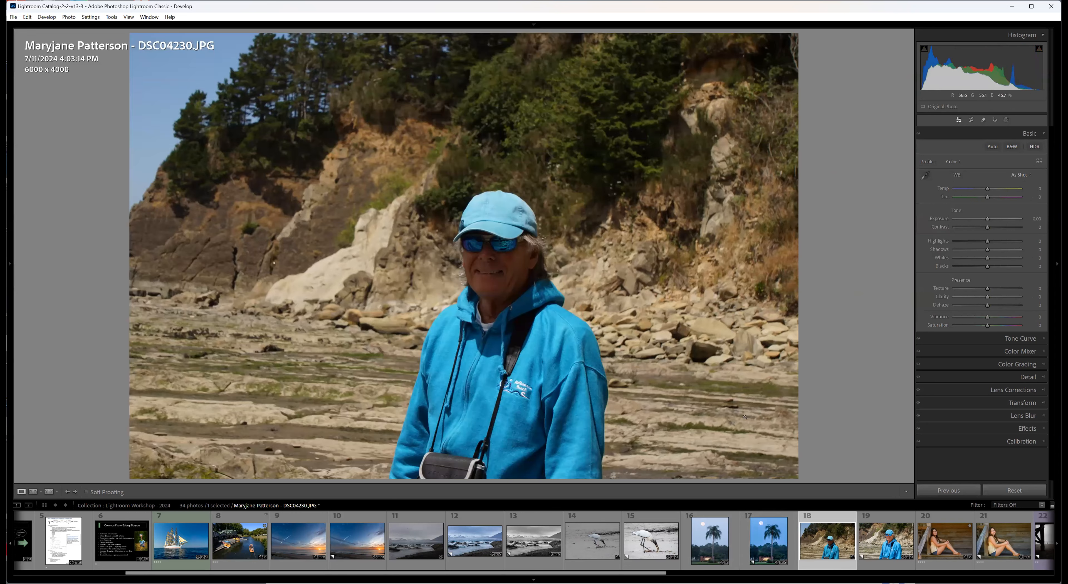
pyautogui.click(959, 160)
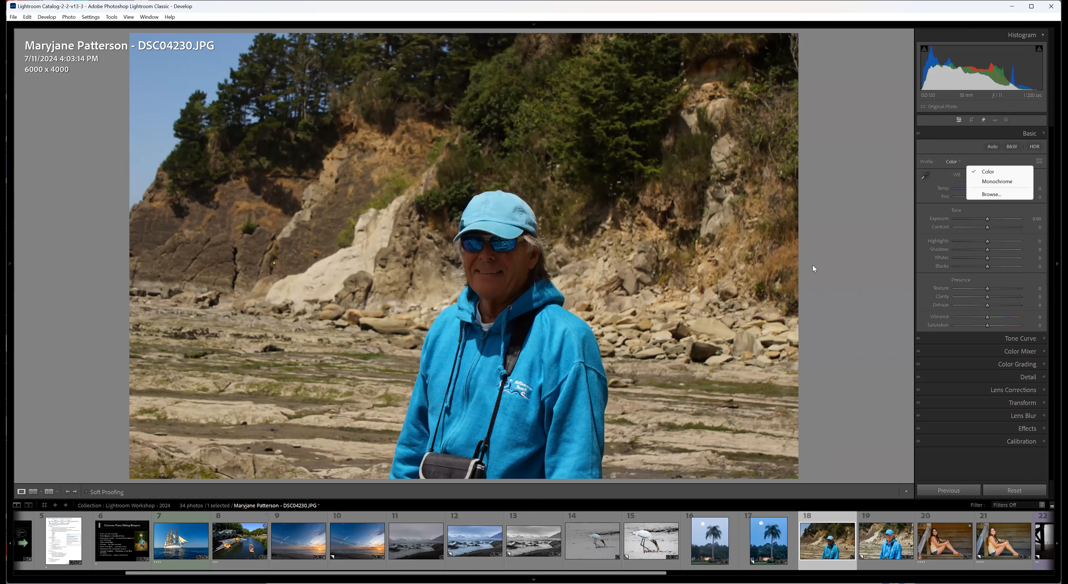
pyautogui.click(833, 252)
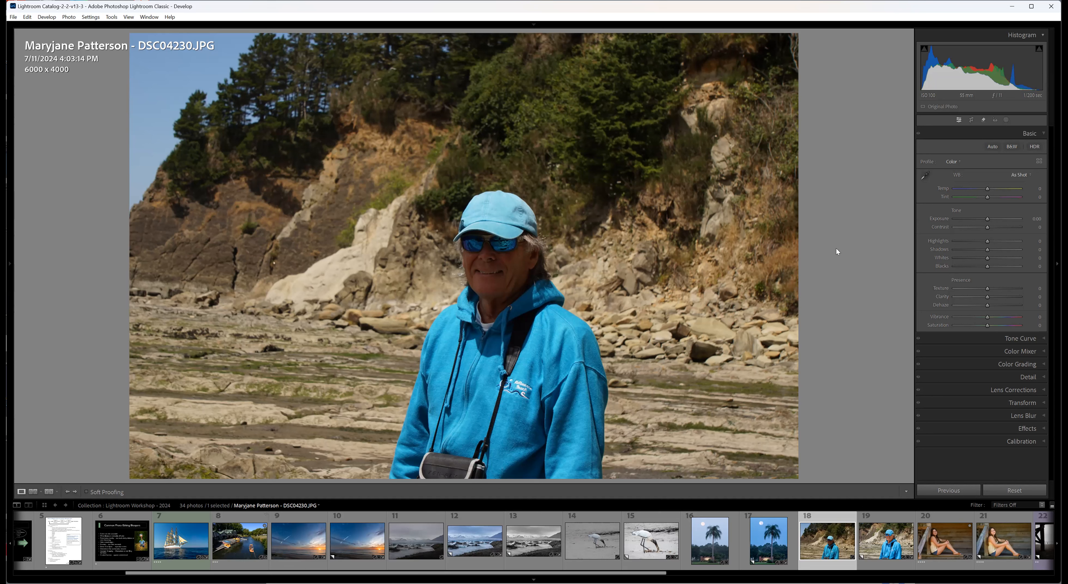
# Preview the Monochrome profile on the original beach portrait and restore the Color profile.
pyautogui.click(953, 161)
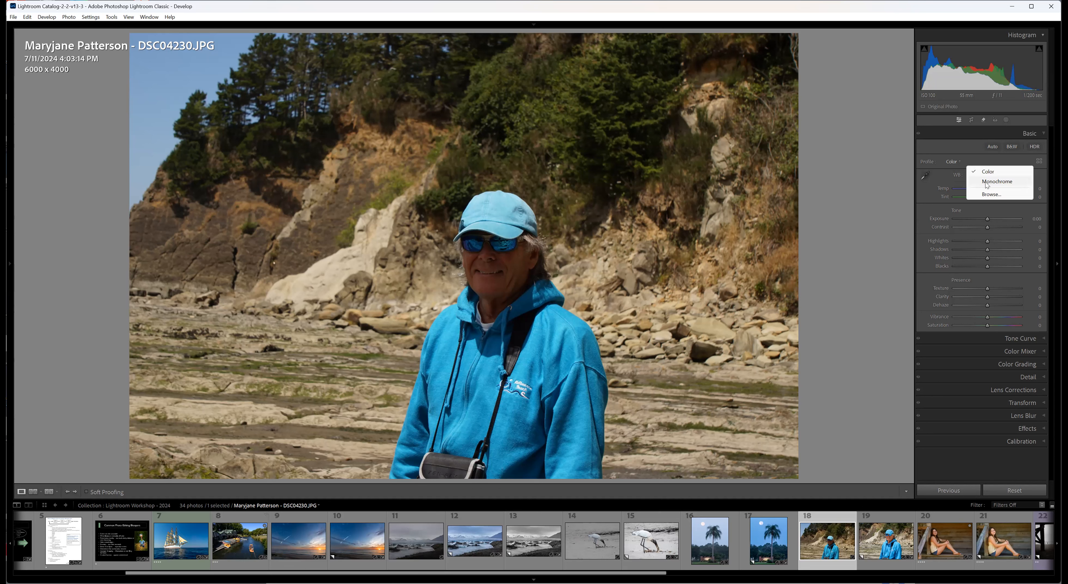
pyautogui.click(984, 181)
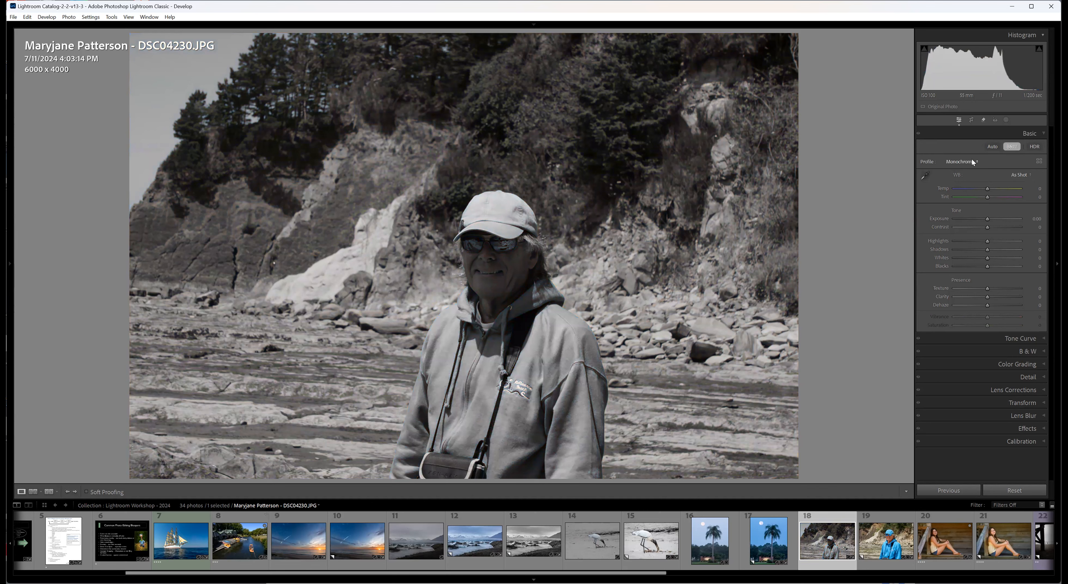
pyautogui.click(970, 163)
pyautogui.click(980, 171)
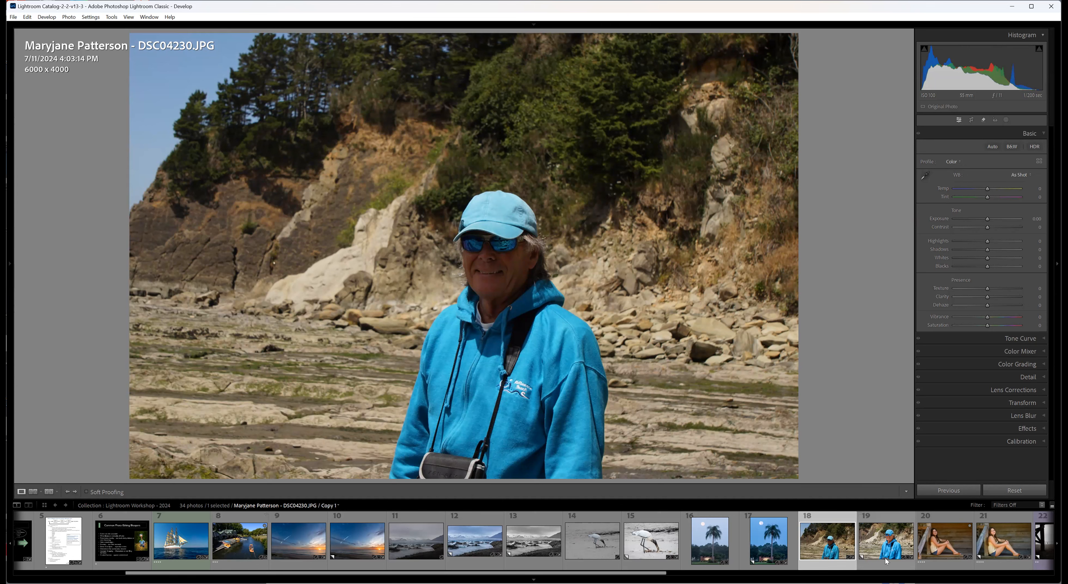
# Open the masks of the edited beach portrait copy and review Mask 1's brush, tone and color settings.
pyautogui.click(886, 540)
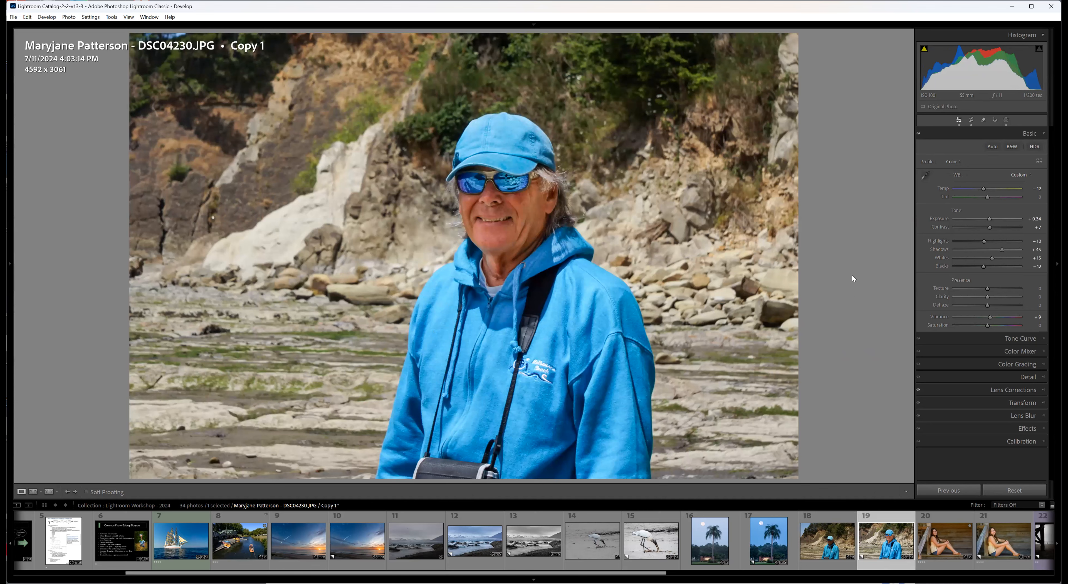
pyautogui.click(1006, 120)
pyautogui.moveTo(833, 79)
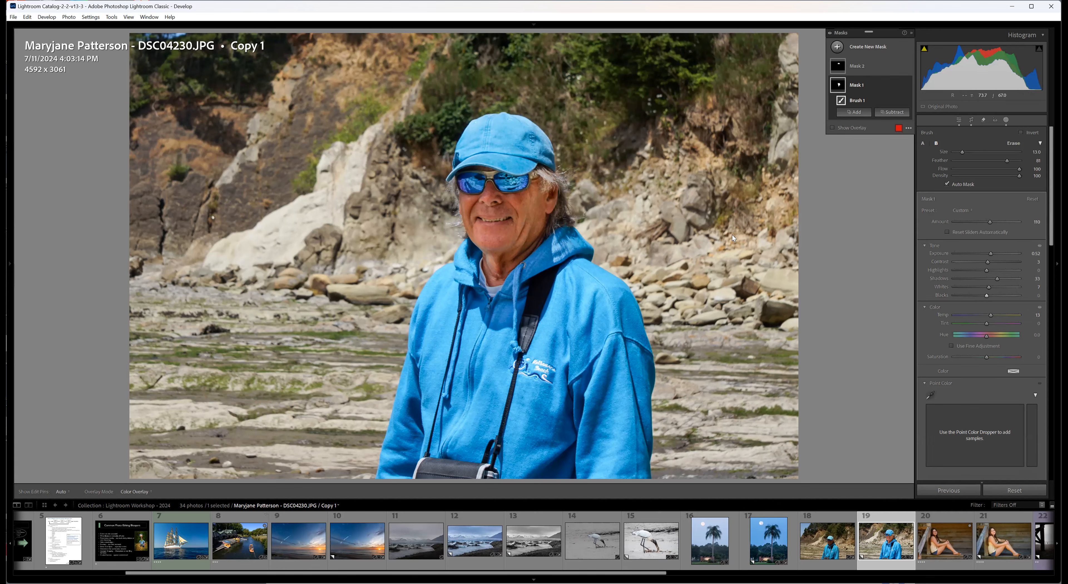
# Show and hide Mask 1's red overlay to check which parts of the beach portrait copy it covers.
pyautogui.press('o')
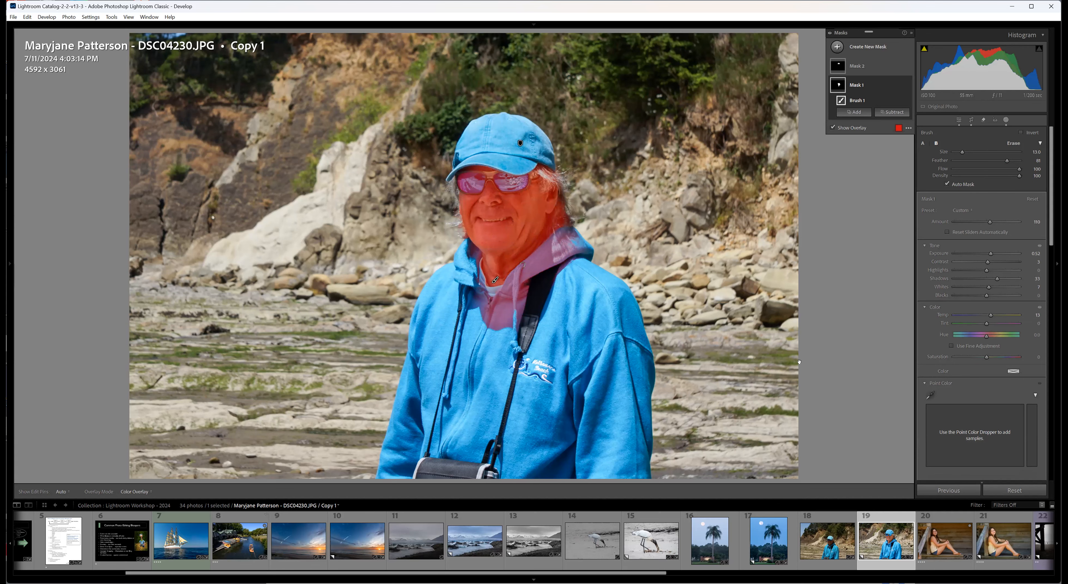
pyautogui.press('o')
pyautogui.press('o')
pyautogui.press('o')
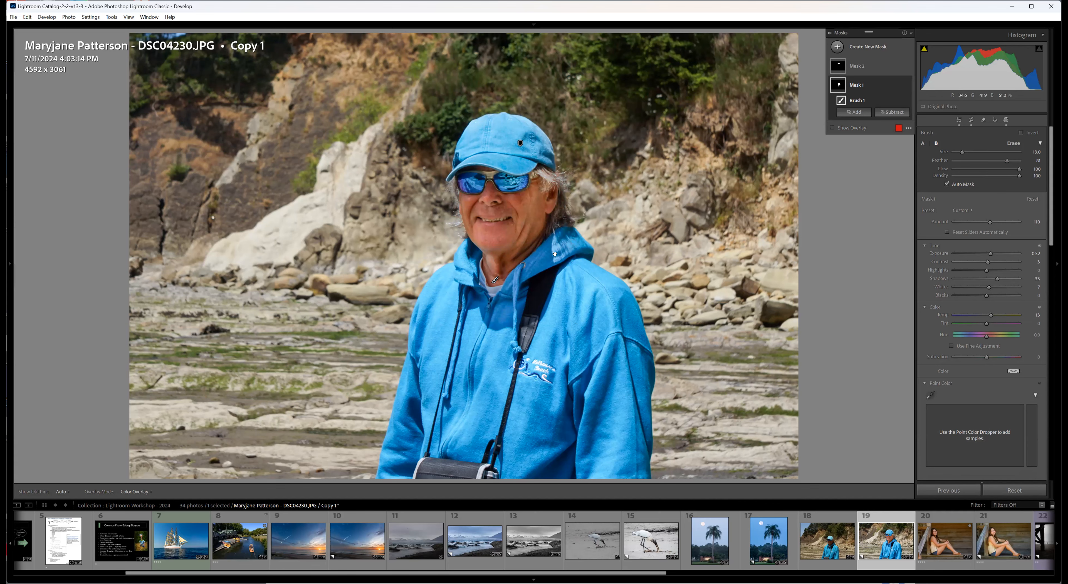
pyautogui.press('o')
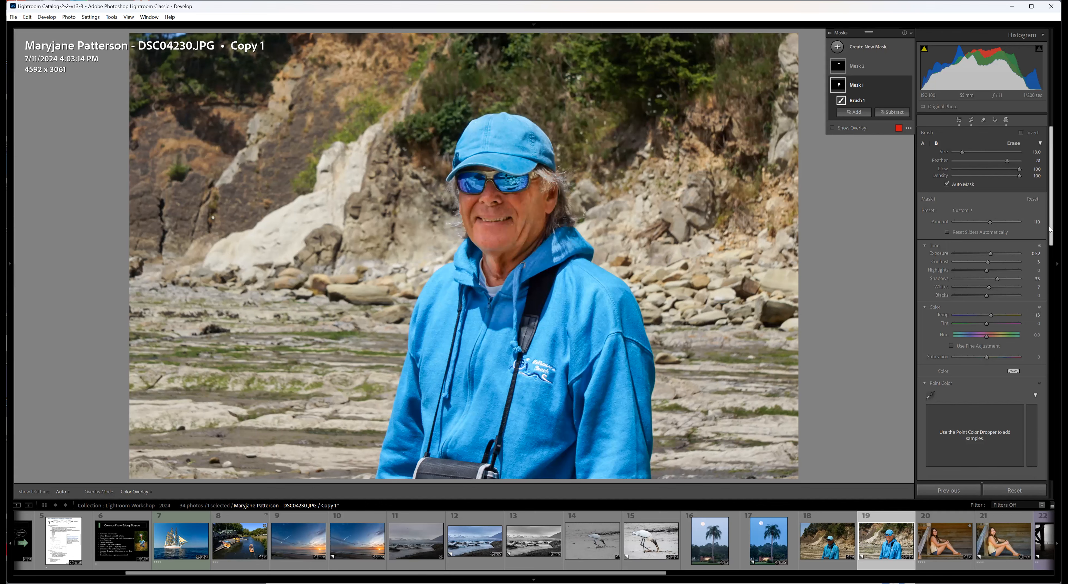
# Review Mask 1's point color, curve, effects and detail settings.
pyautogui.scroll(-3, 1027, 252)
pyautogui.scroll(-7, 982, 290)
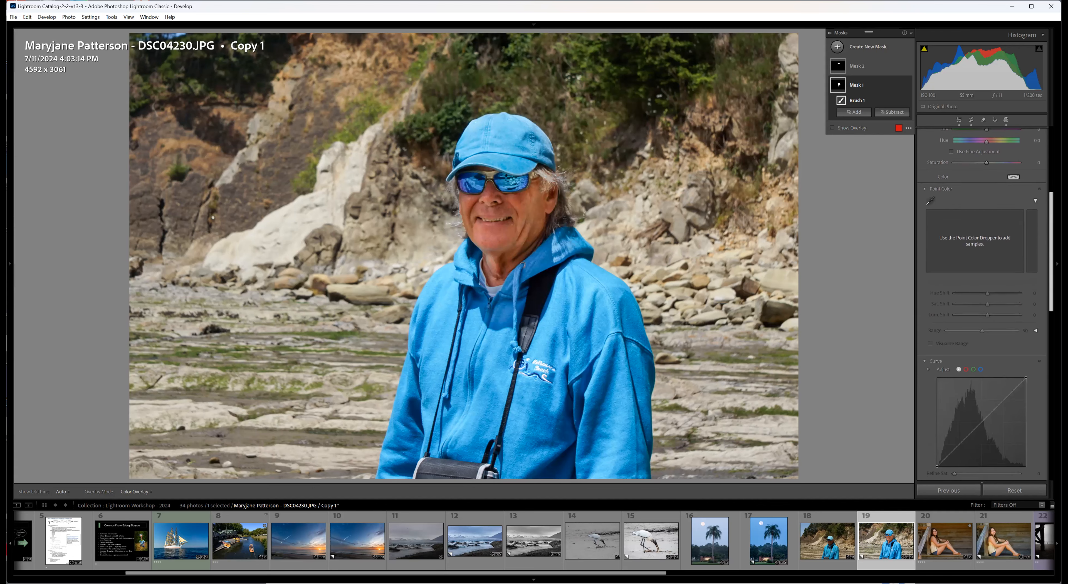
pyautogui.scroll(-1, 982, 291)
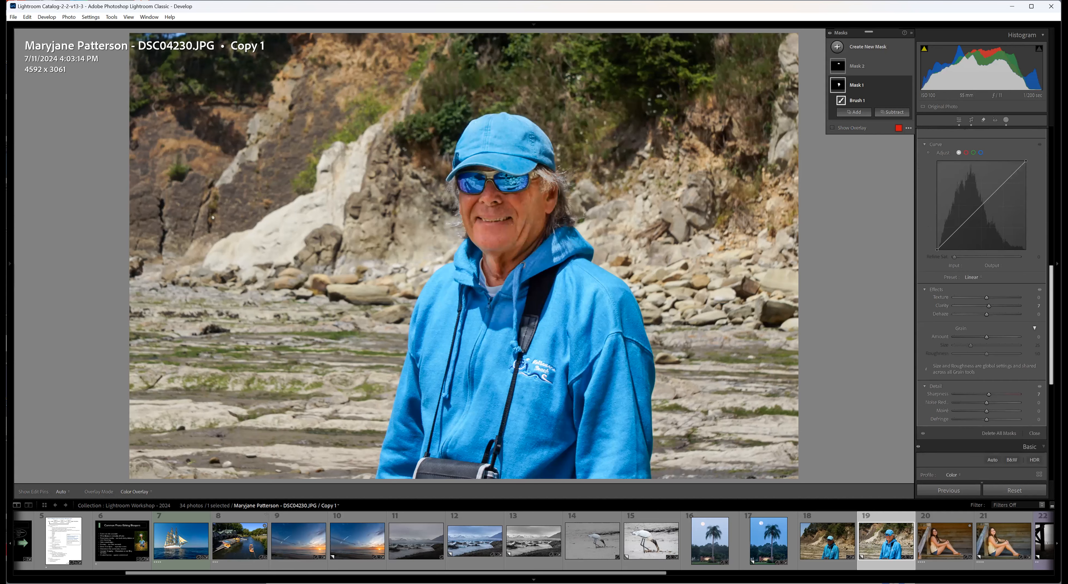
pyautogui.scroll(1, 982, 290)
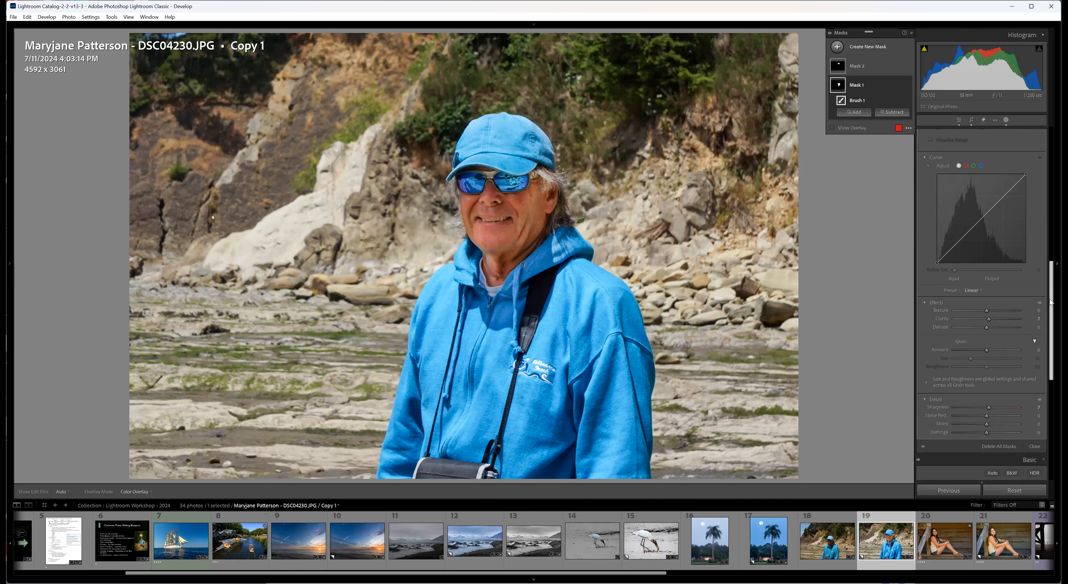
# Select Mask 2, then compare the edited beach portrait copy with the original photo.
pyautogui.click(864, 69)
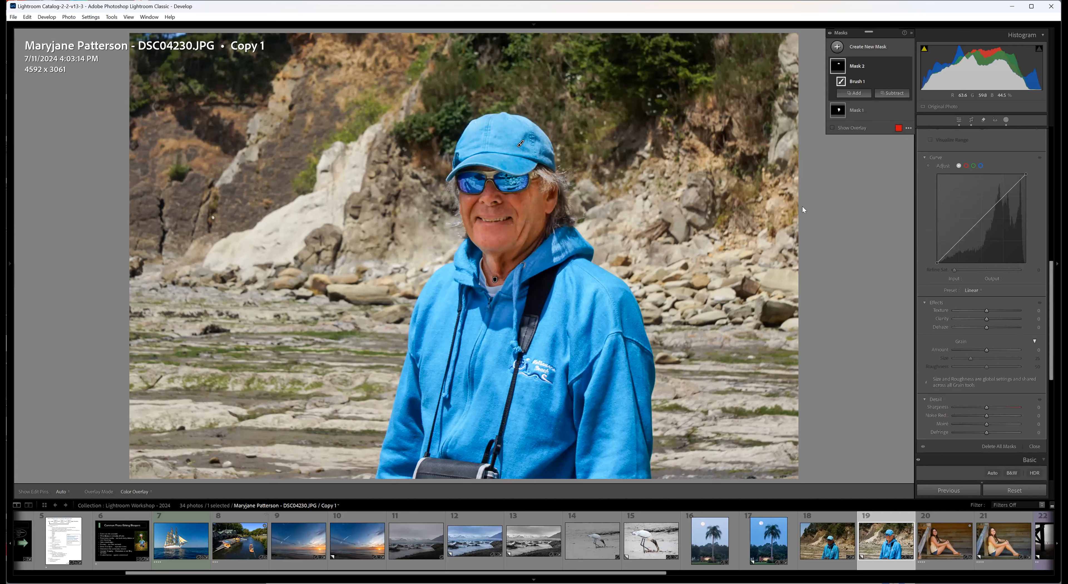
pyautogui.click(827, 565)
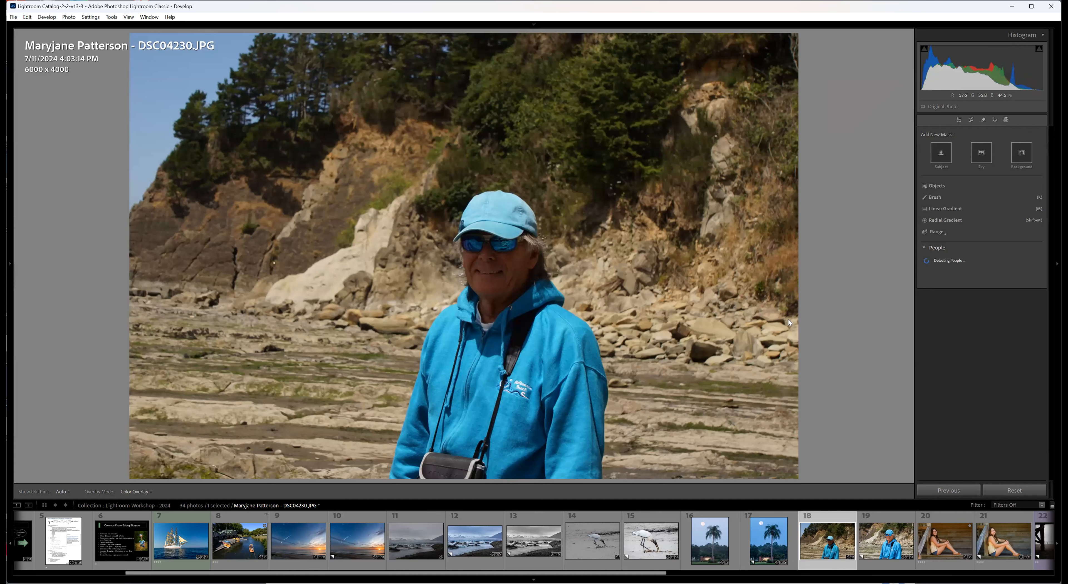
pyautogui.click(895, 569)
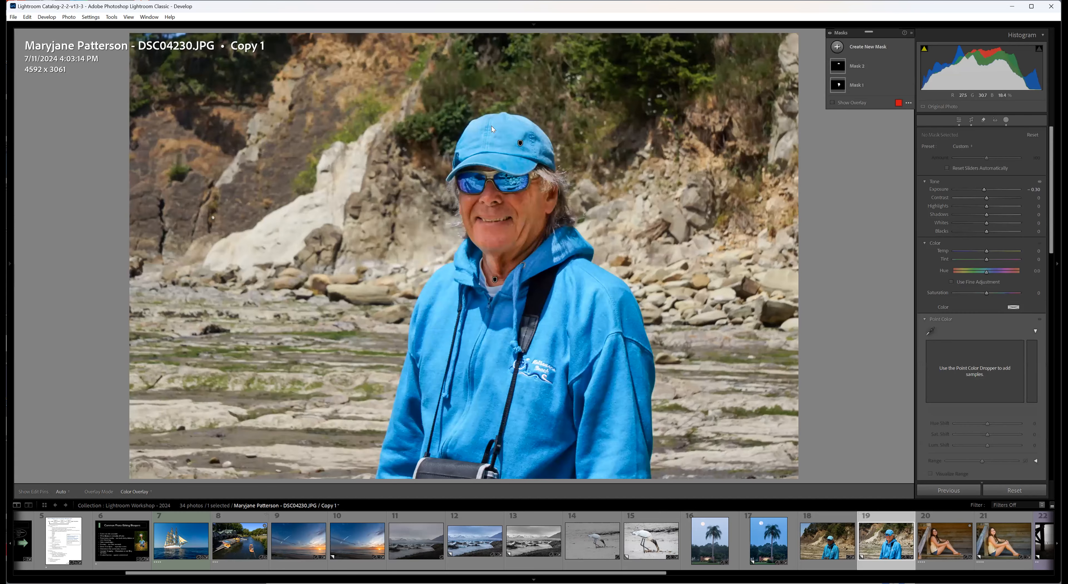
# Review Mask 2's brush, tone and color settings on the beach portrait copy and return to the Basic adjustments.
pyautogui.click(834, 64)
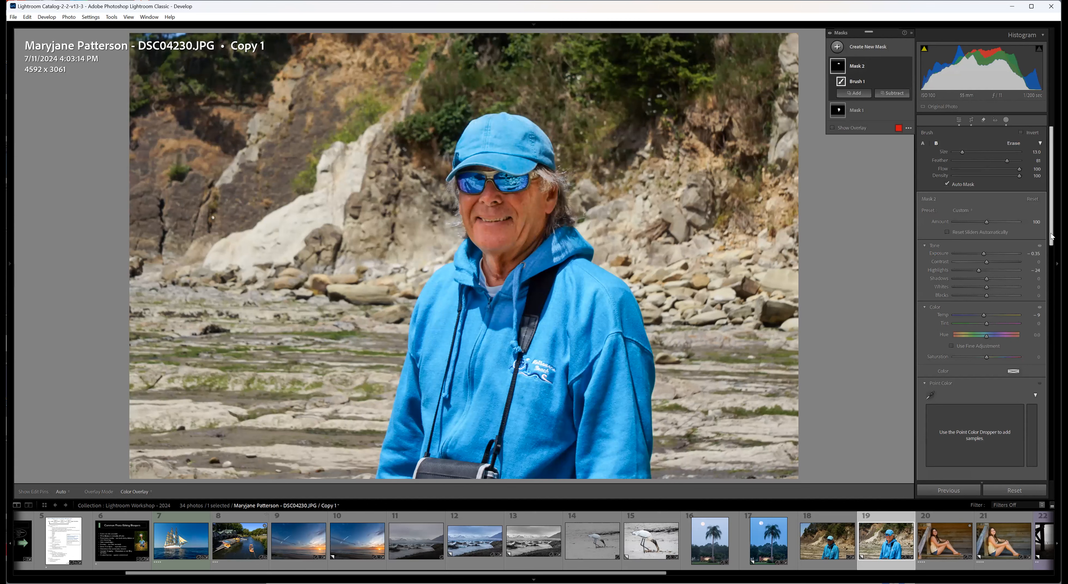
pyautogui.moveTo(1050, 236)
pyautogui.mouseDown()
pyautogui.moveTo(1050, 419)
pyautogui.moveTo(1051, 214)
pyautogui.mouseUp()
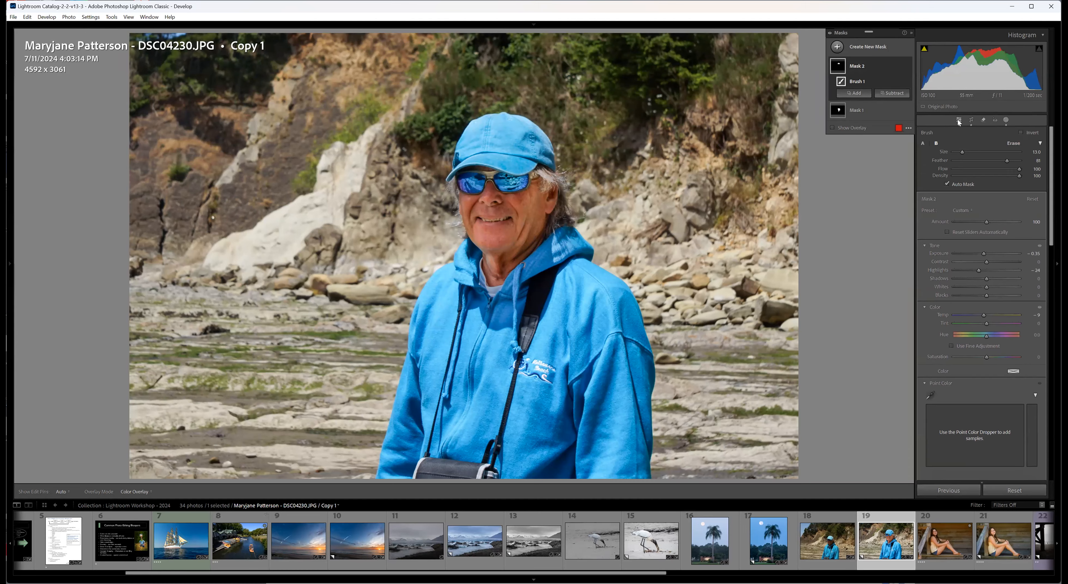
pyautogui.click(957, 120)
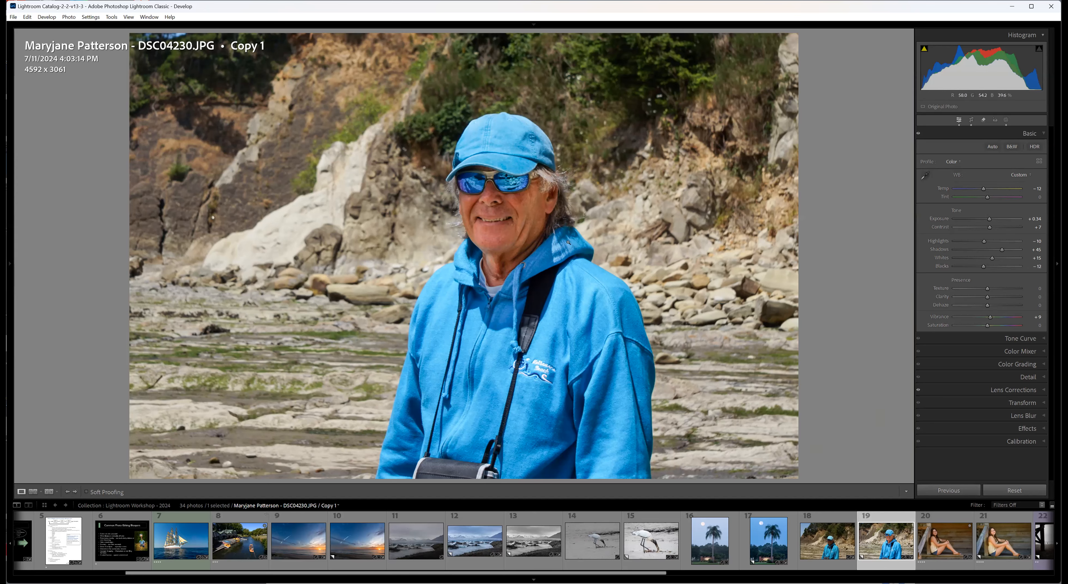
# Inspect the man's face up close on the beach portrait copy.
pyautogui.click(522, 209)
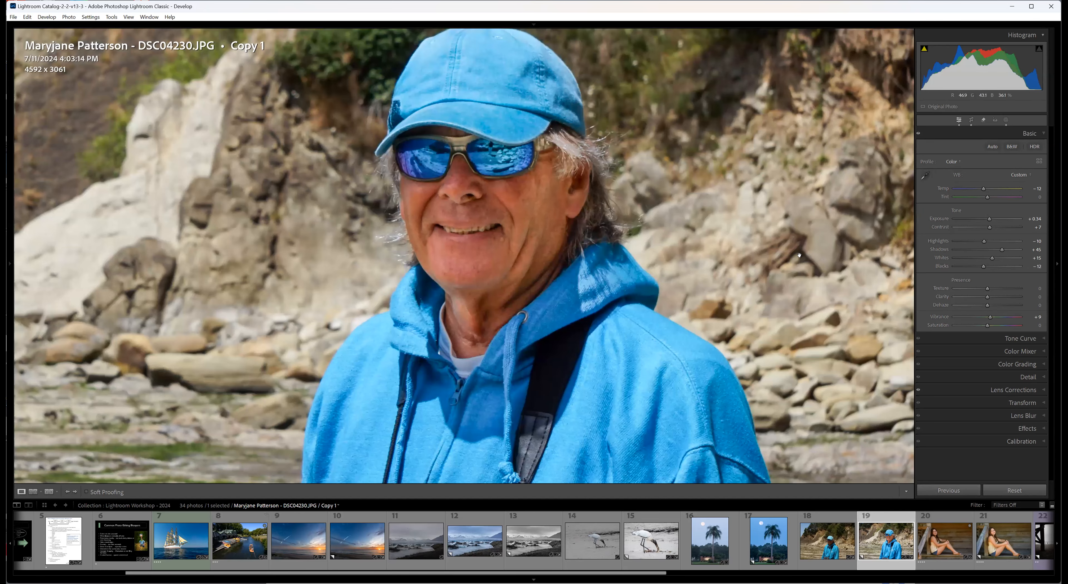
pyautogui.click(570, 223)
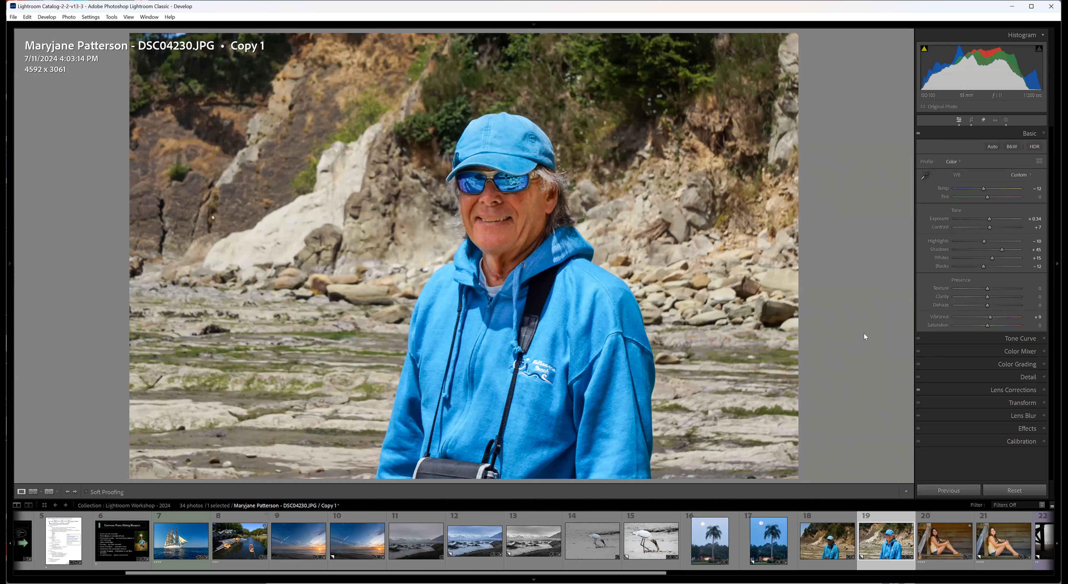
pyautogui.press('z')
pyautogui.press('z')
pyautogui.click(514, 203)
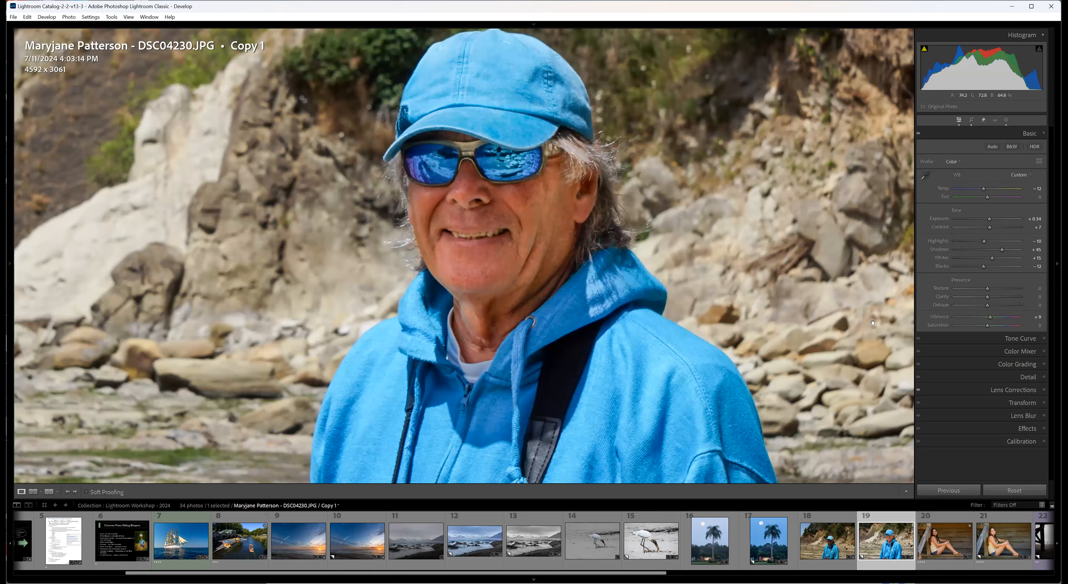
pyautogui.press('z')
pyautogui.press('z')
# Start the Remove tool on the beach portrait copy, compare the generative Remove and Heal modes, and choose Heal.
pyautogui.click(983, 120)
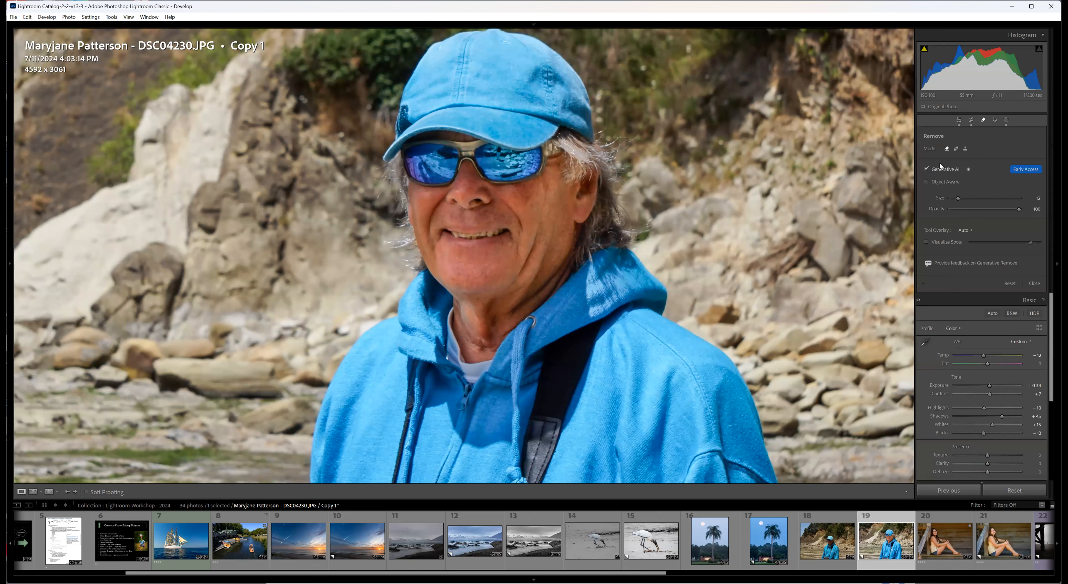
pyautogui.click(956, 148)
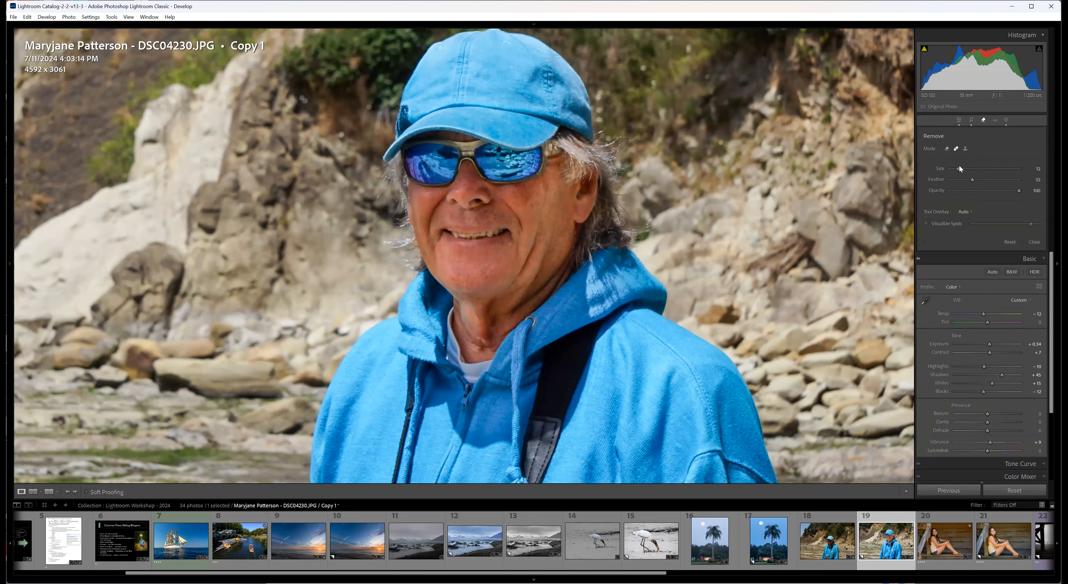
pyautogui.scroll(-2, 528, 269)
pyautogui.click(947, 149)
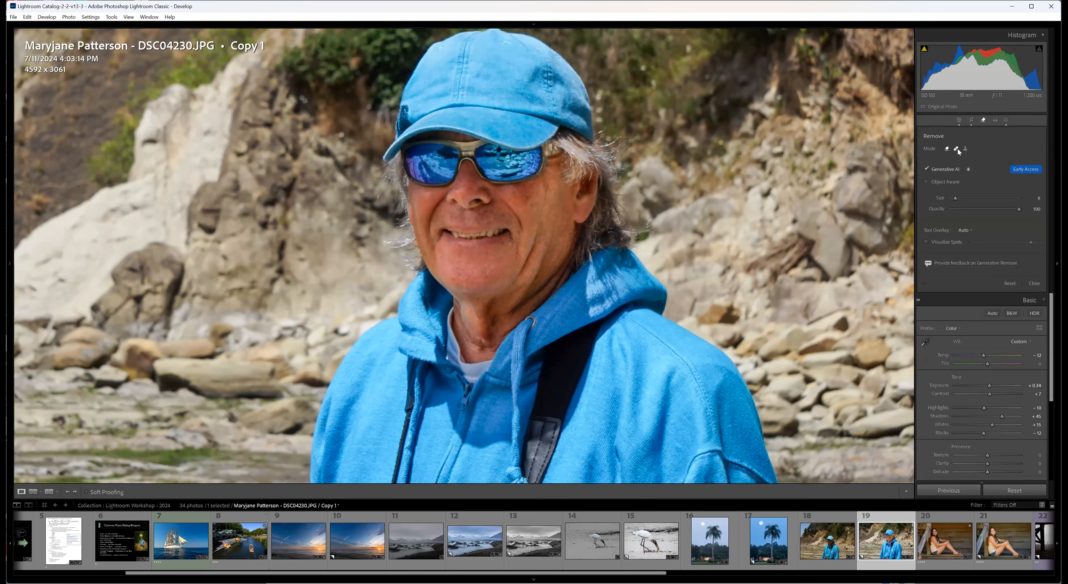
pyautogui.click(956, 149)
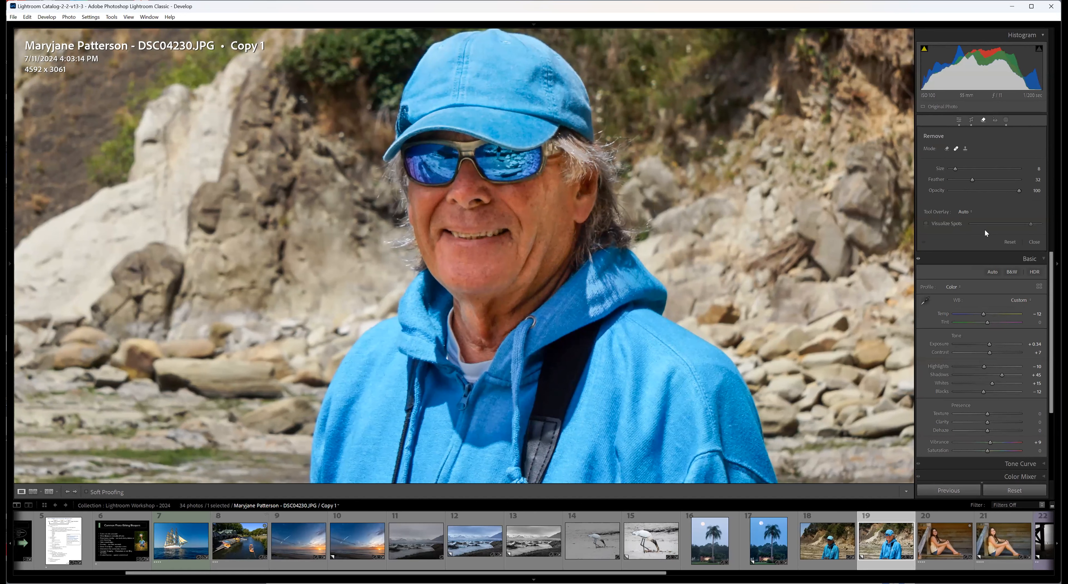
# Heal the crease along the man's cheek with a size 5 brush and move the sampled source area on his face.
pyautogui.scroll(-2, 521, 280)
pyautogui.scroll(-1, 520, 280)
pyautogui.moveTo(512, 279); pyautogui.dragTo(534, 229)
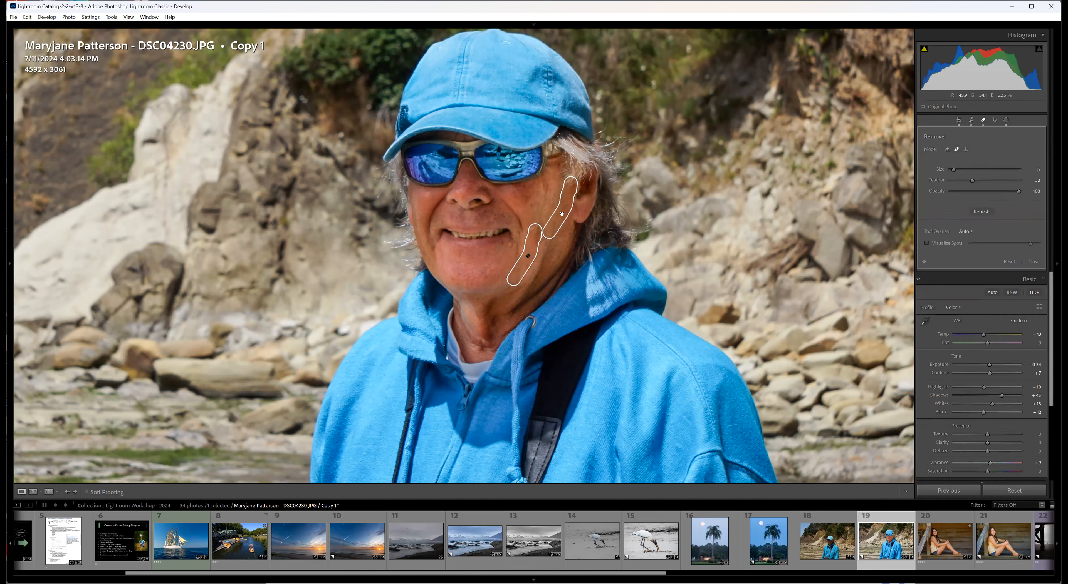
pyautogui.moveTo(562, 220); pyautogui.dragTo(556, 231)
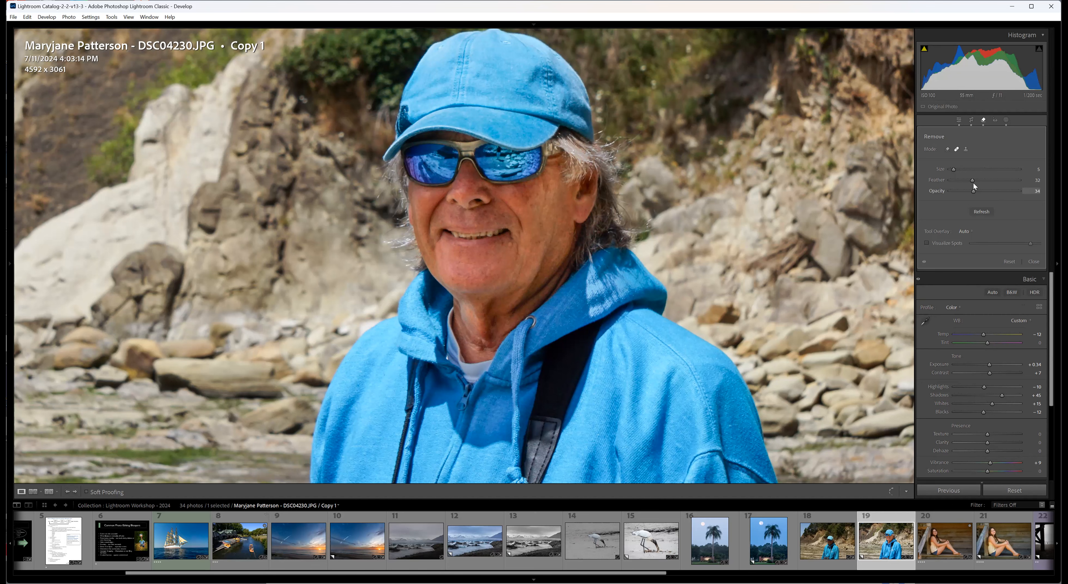
# Set the cheek heal's opacity to 60, compare the photo with and without it, and close the Remove tool.
pyautogui.moveTo(974, 188); pyautogui.dragTo(976, 184)
pyautogui.click(921, 263)
pyautogui.click(1033, 261)
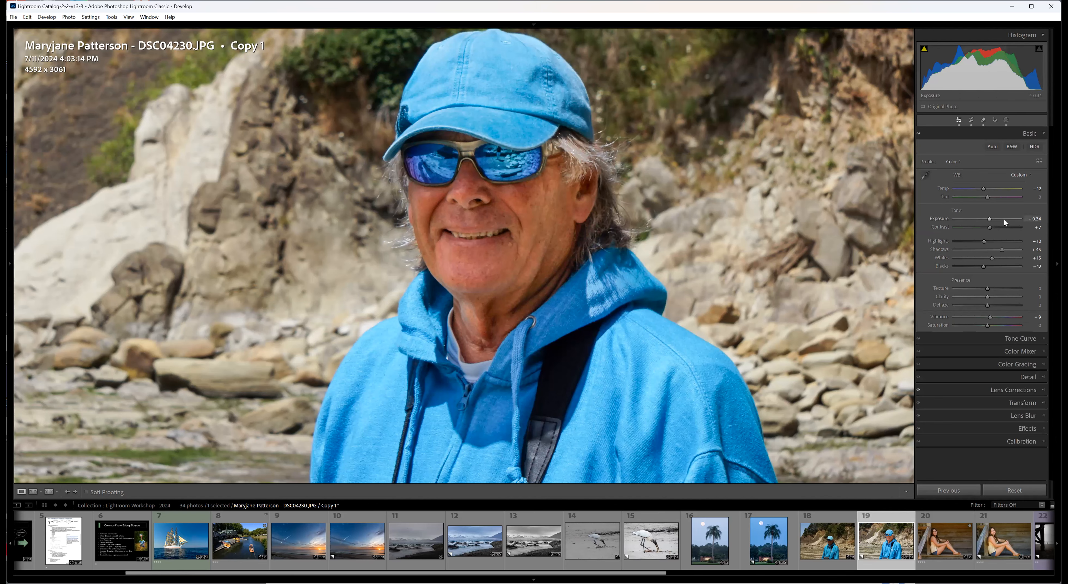
# Review the Remove tool's Generative AI mode, glance at the Library grid and return to the whole beach portrait copy in Develop.
pyautogui.click(983, 120)
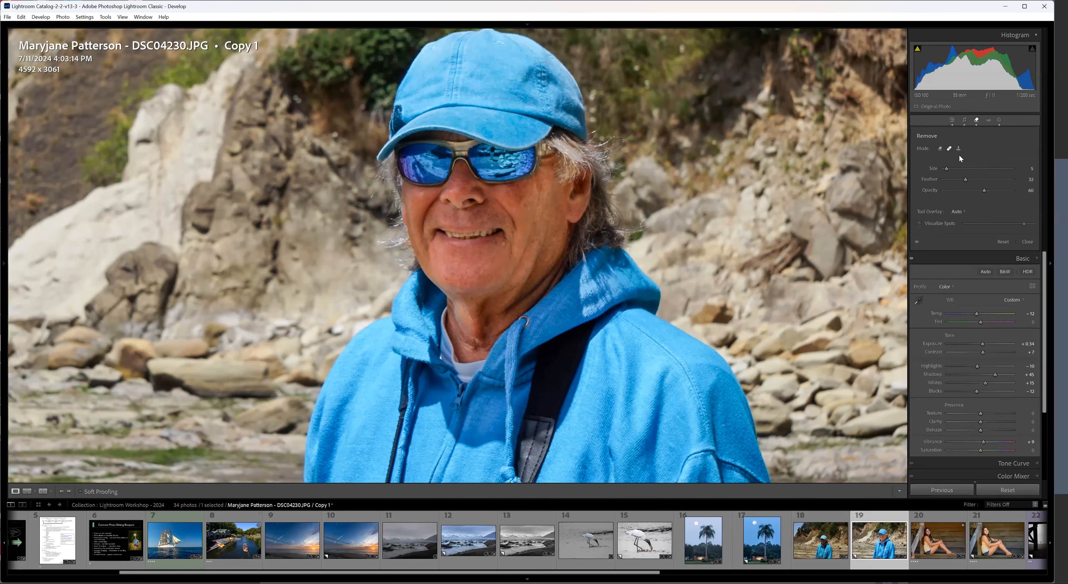
pyautogui.click(946, 149)
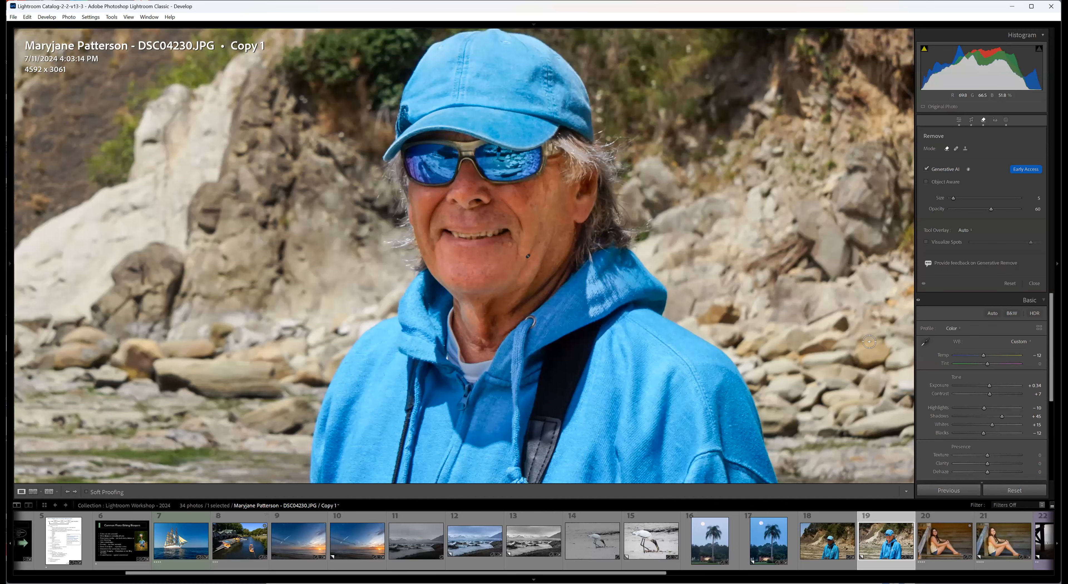
pyautogui.press('g')
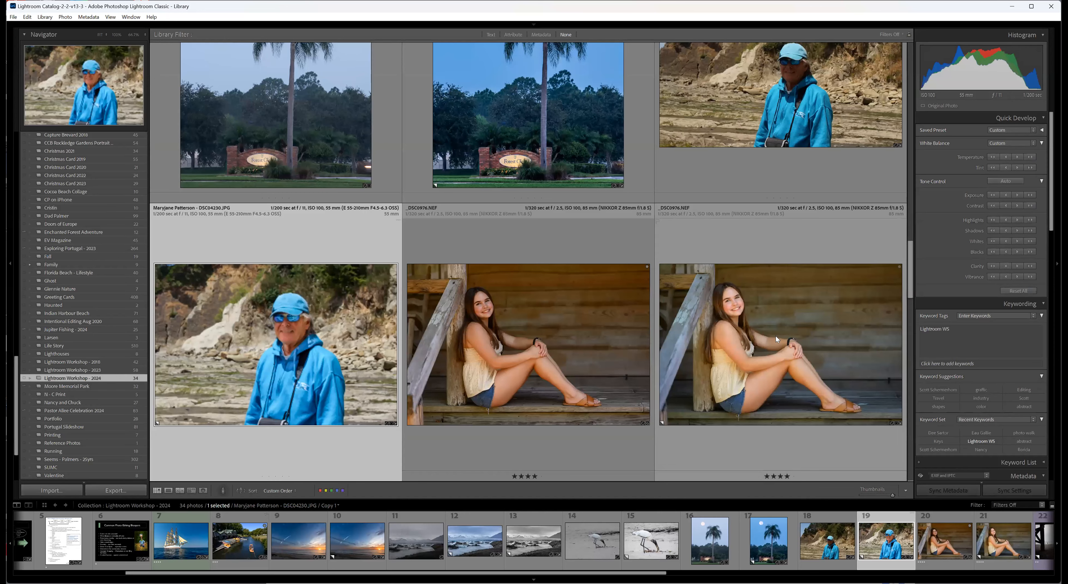
pyautogui.press('d')
pyautogui.click(775, 343)
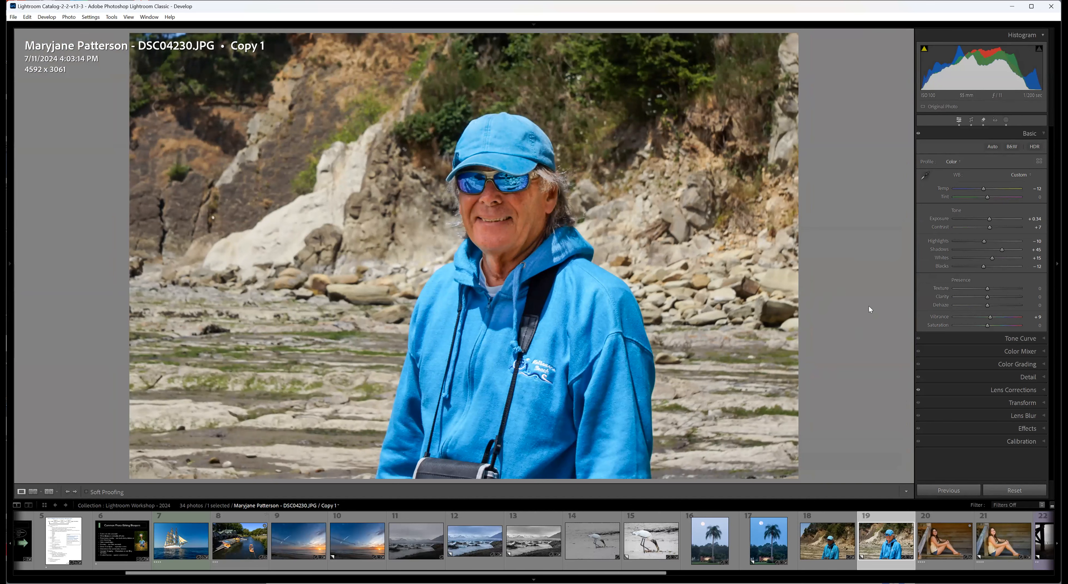
# Open the porch portrait _DSC0976.NEF and look for a neutral area with the White Balance Selector, without sampling any.
pyautogui.click(943, 566)
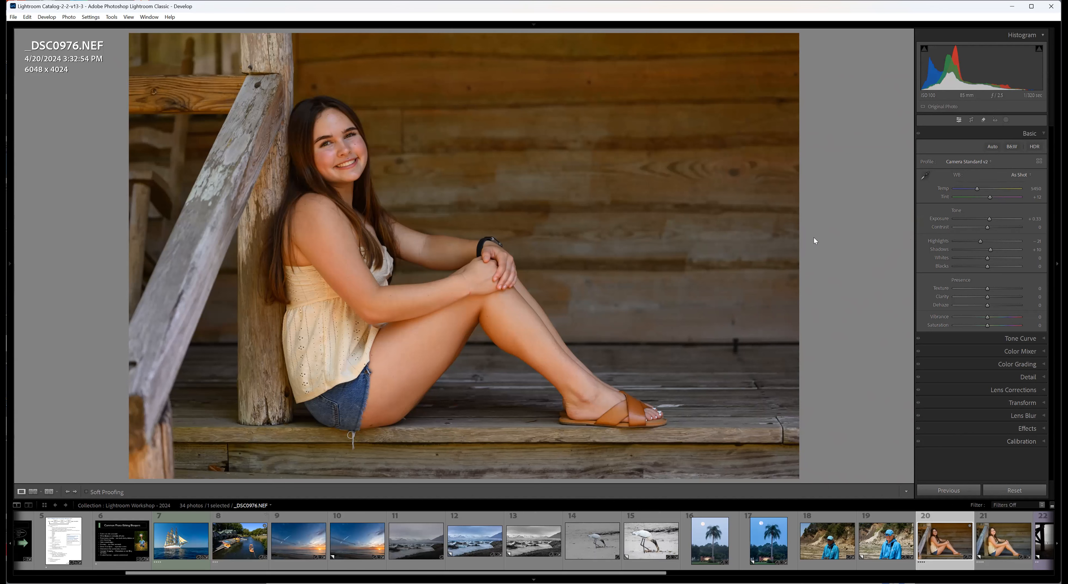
pyautogui.click(926, 178)
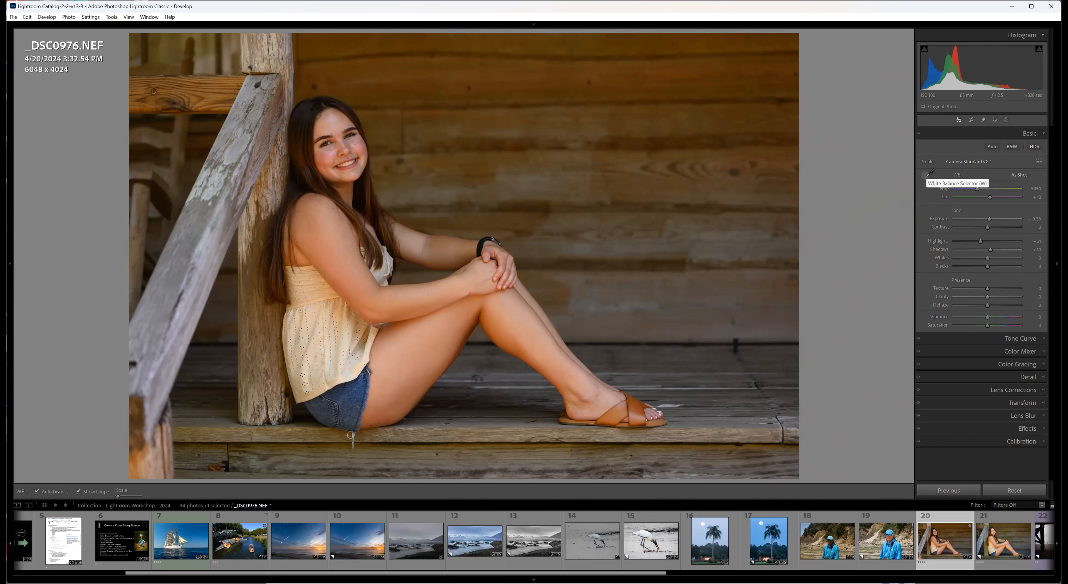
pyautogui.press('z')
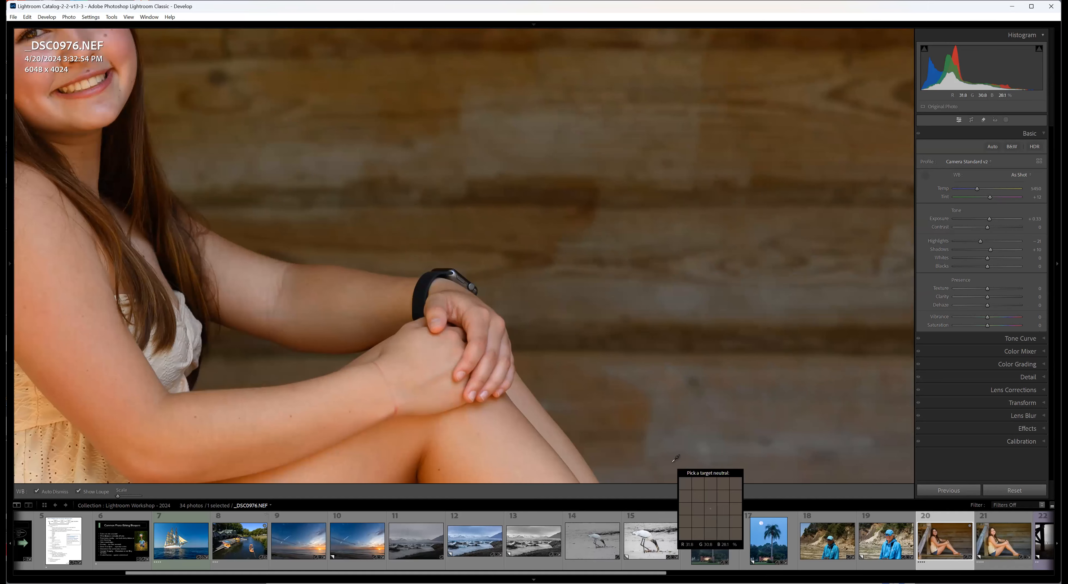
pyautogui.press('z')
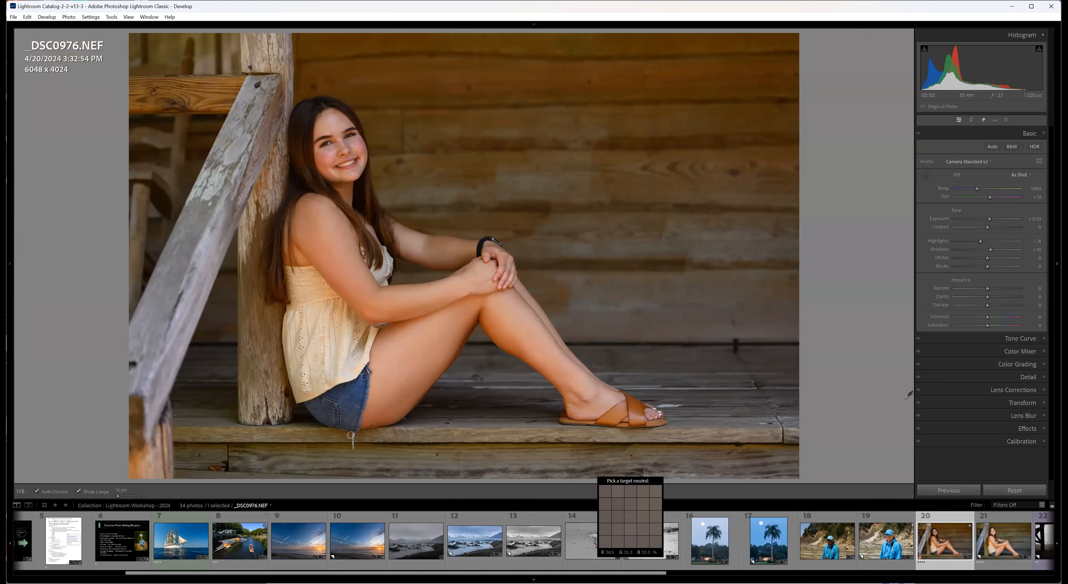
pyautogui.click(925, 175)
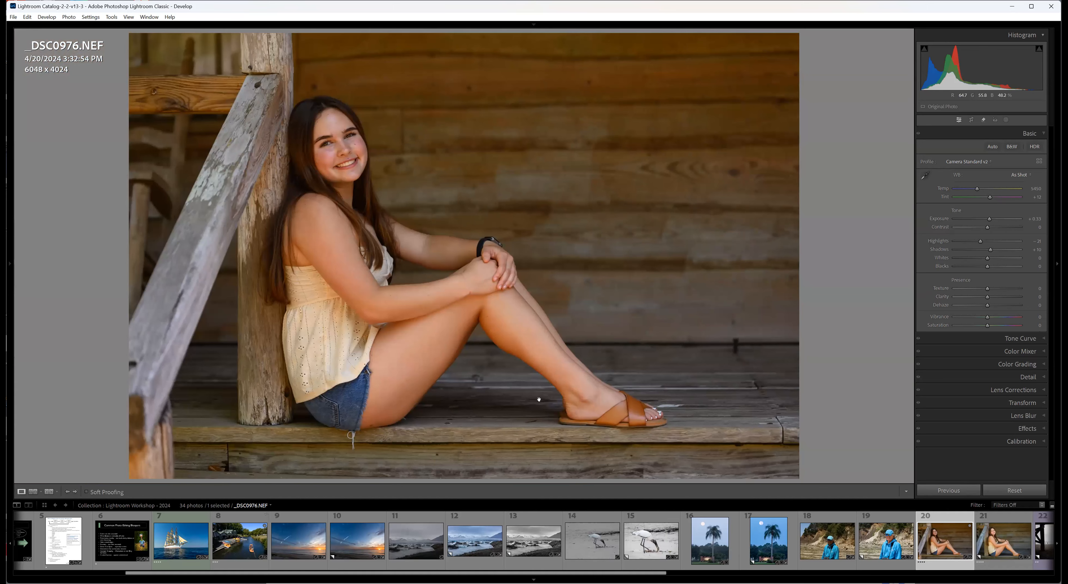
# Correct the porch portrait's white balance by sampling the white of the girl's eye, then view the whole photo.
pyautogui.press('z')
pyautogui.press('z')
pyautogui.press('z')
pyautogui.moveTo(172, 273); pyautogui.dragTo(596, 484)
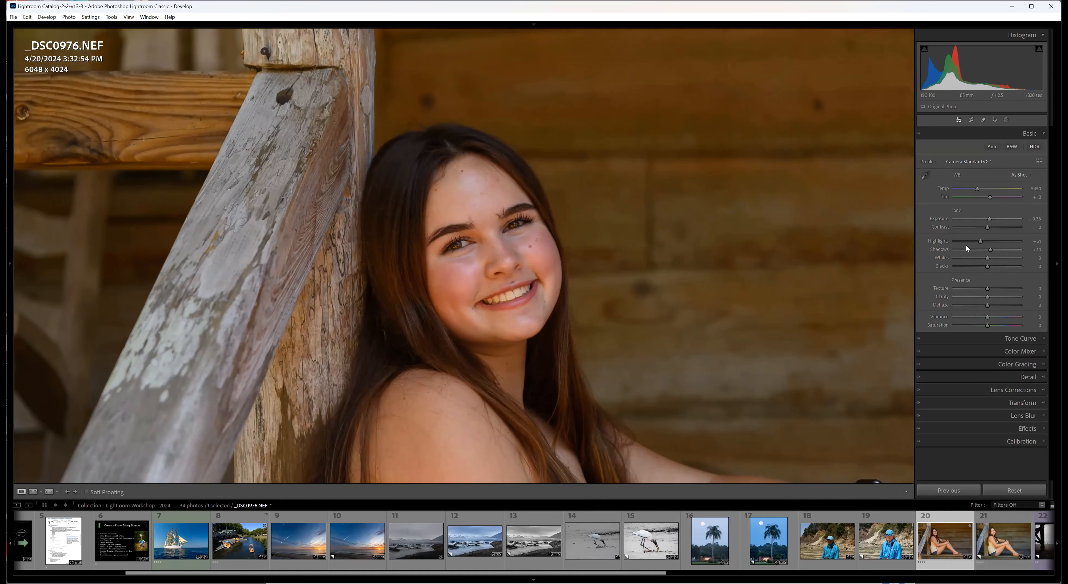
pyautogui.click(925, 175)
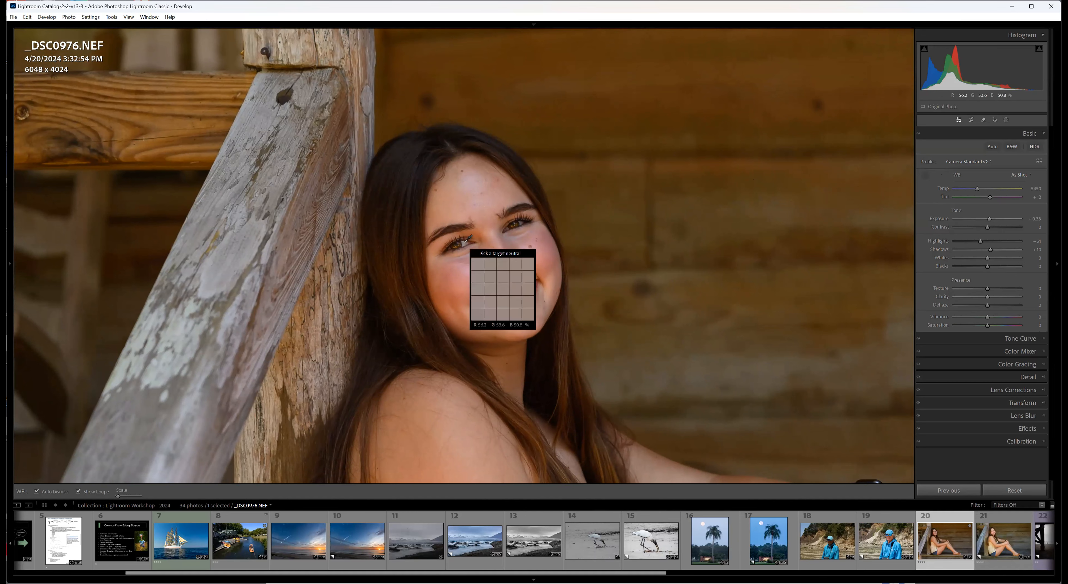
pyautogui.click(465, 242)
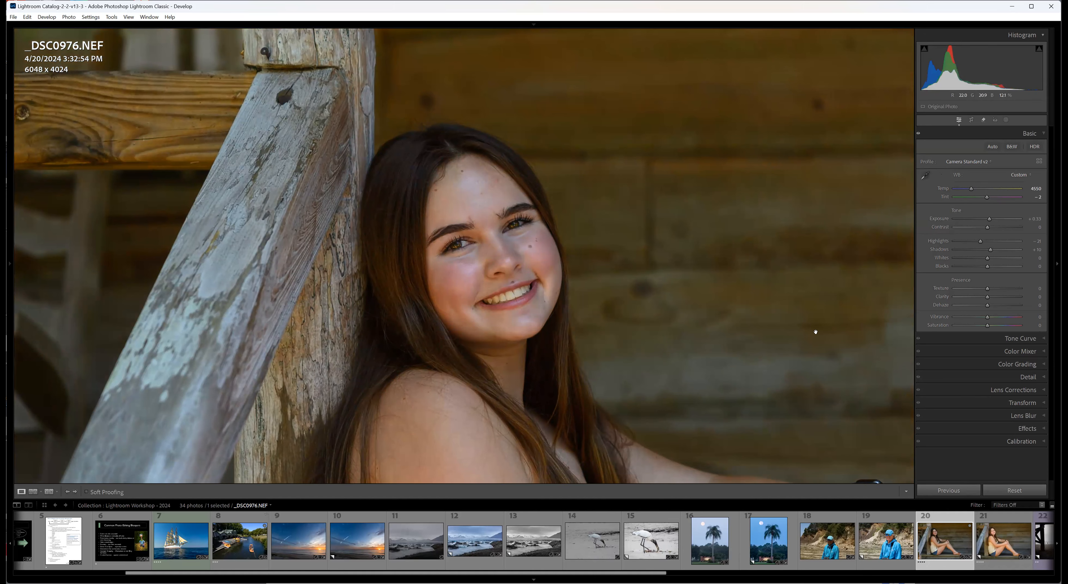
pyautogui.click(789, 344)
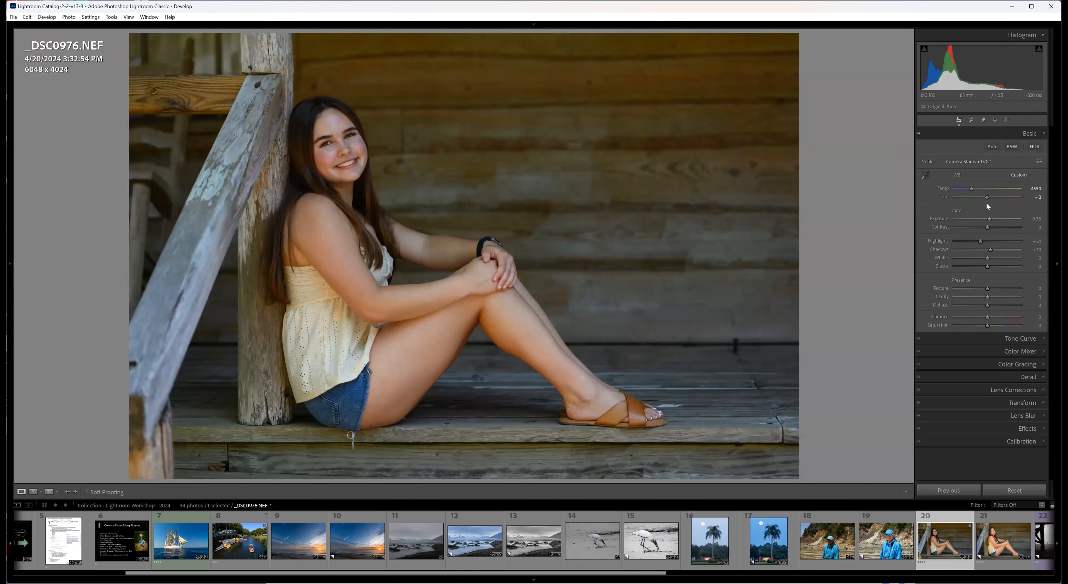
# Warm the porch portrait, raise its exposure to +0.75, and sample the weathered wood by the railing as a target neutral.
pyautogui.moveTo(973, 186); pyautogui.dragTo(992, 220)
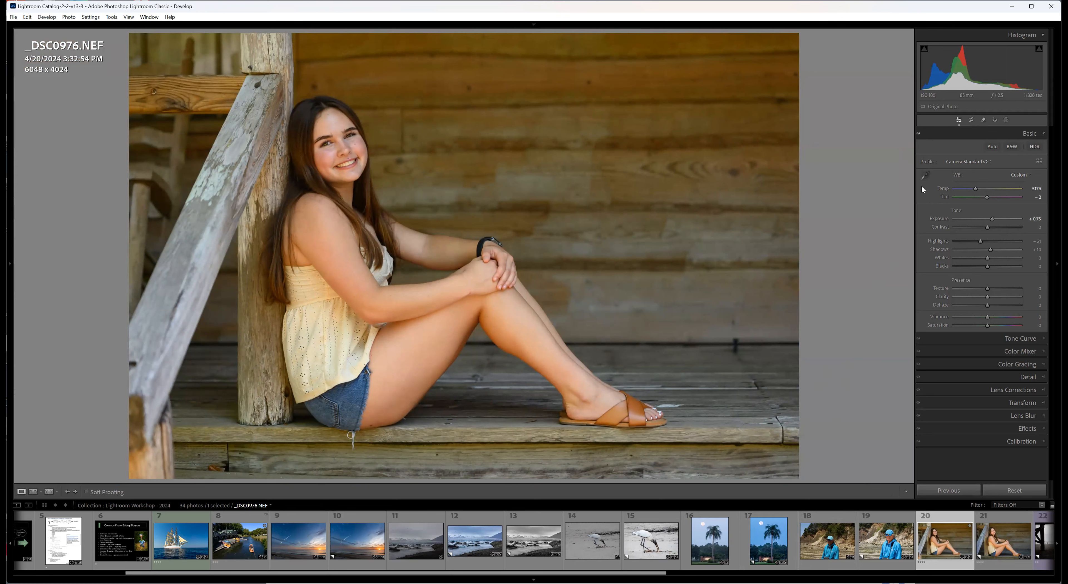
pyautogui.click(926, 175)
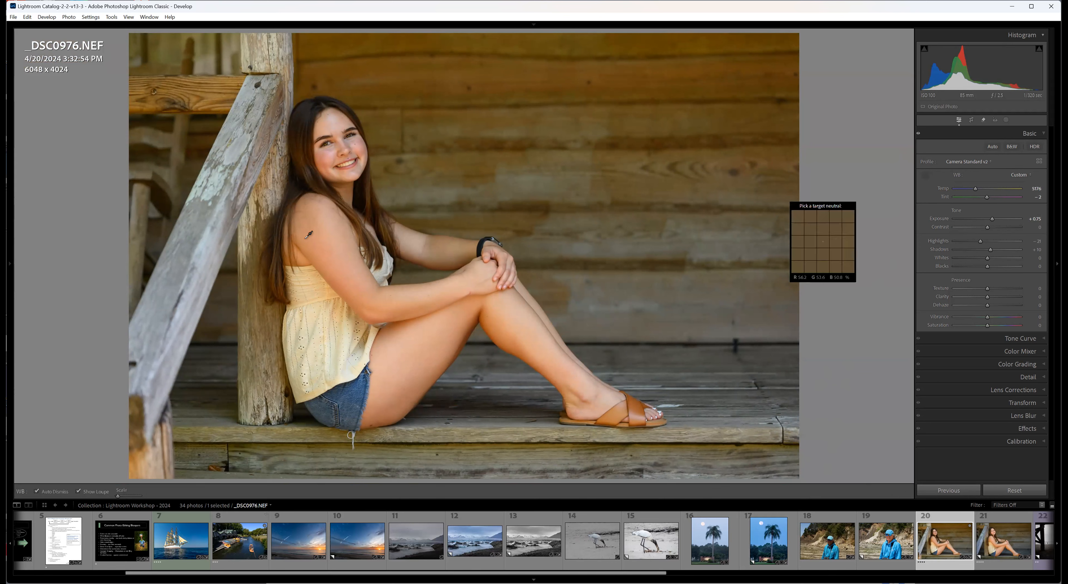
pyautogui.click(199, 221)
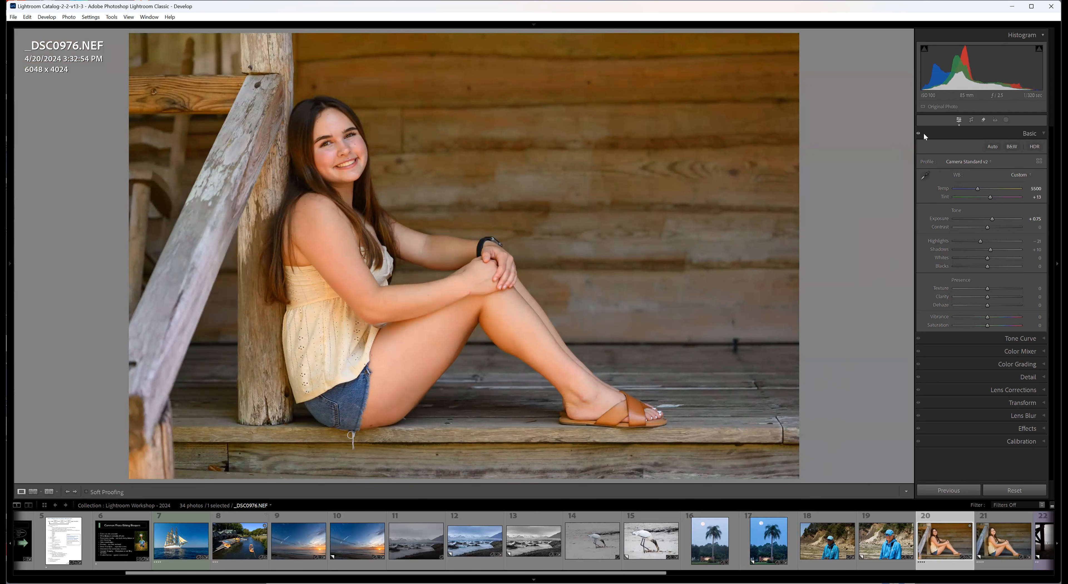
# Resample the white balance from a neutral spot on the girl's face and set the whole portrait's temperature to 5047.
pyautogui.click(925, 175)
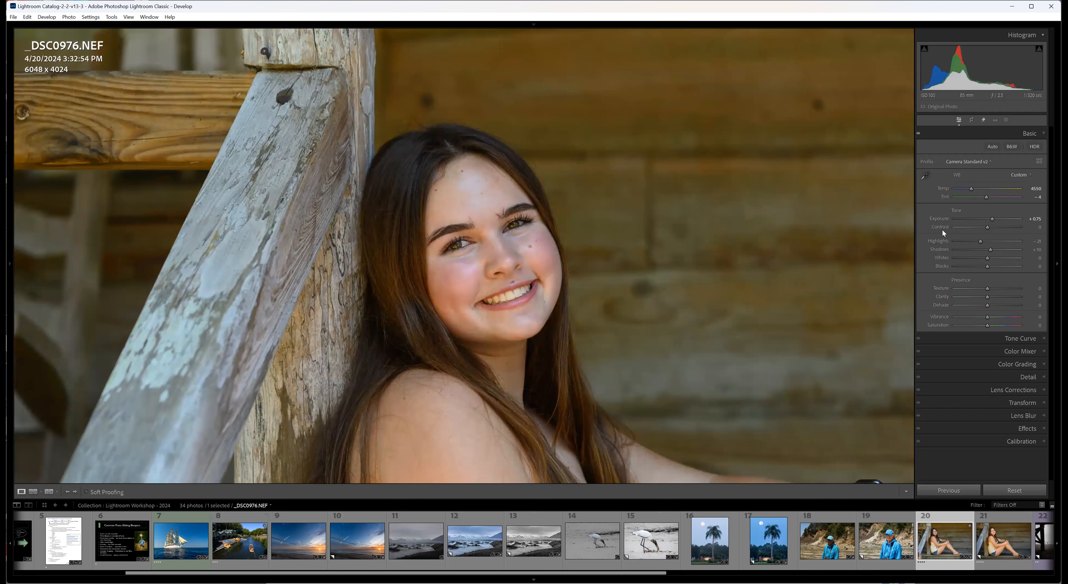
pyautogui.click(855, 243)
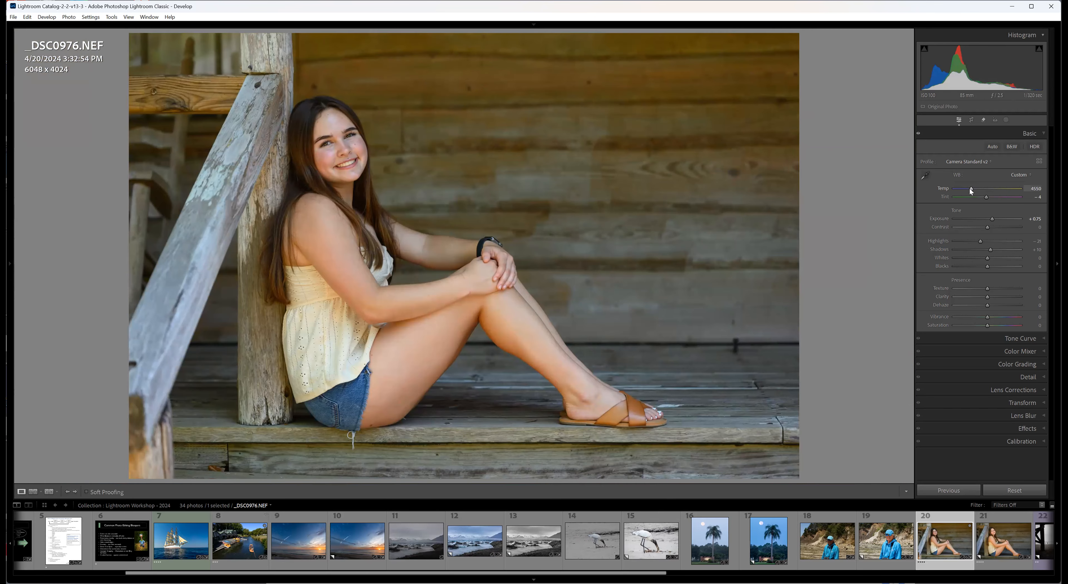
pyautogui.moveTo(970, 188); pyautogui.dragTo(974, 188)
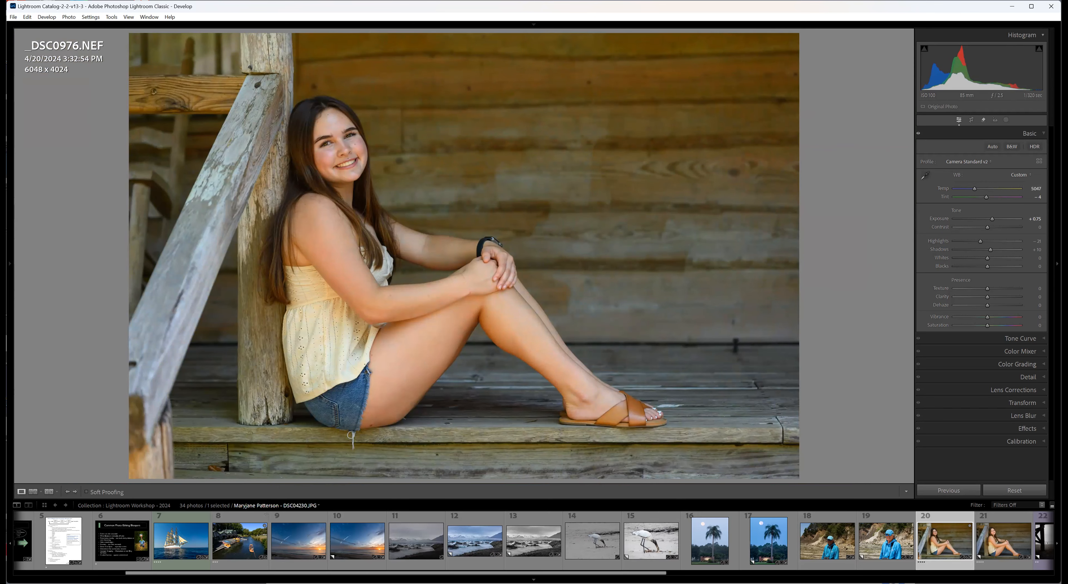
# Compare the porch portrait with its finished Copy 1, look ahead through the filmstrip, and return to the original _DSC0976.NEF.
pyautogui.click(1010, 566)
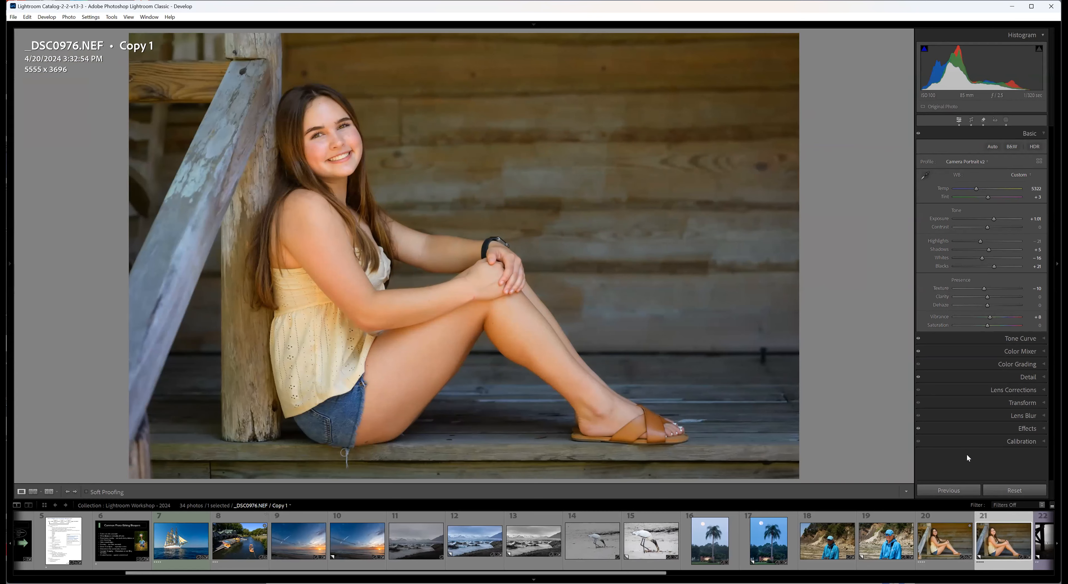
pyautogui.click(954, 566)
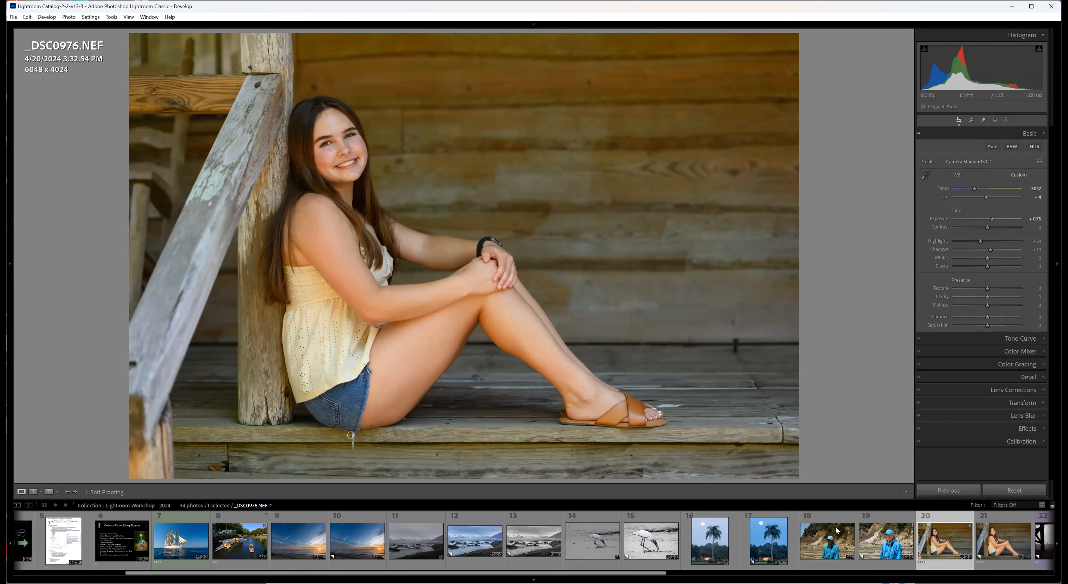
pyautogui.click(995, 565)
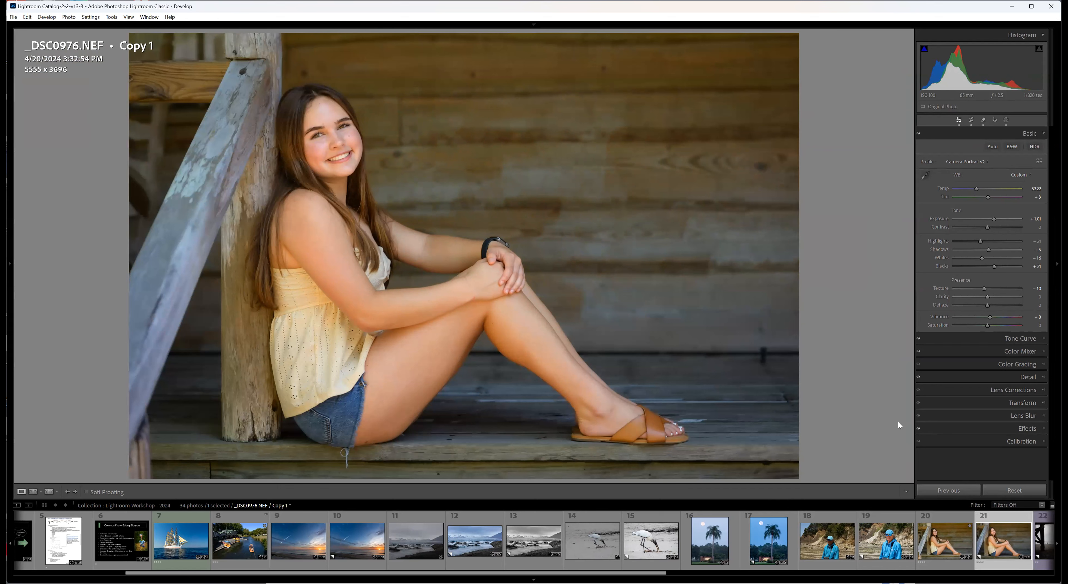
pyautogui.scroll(-3, 957, 540)
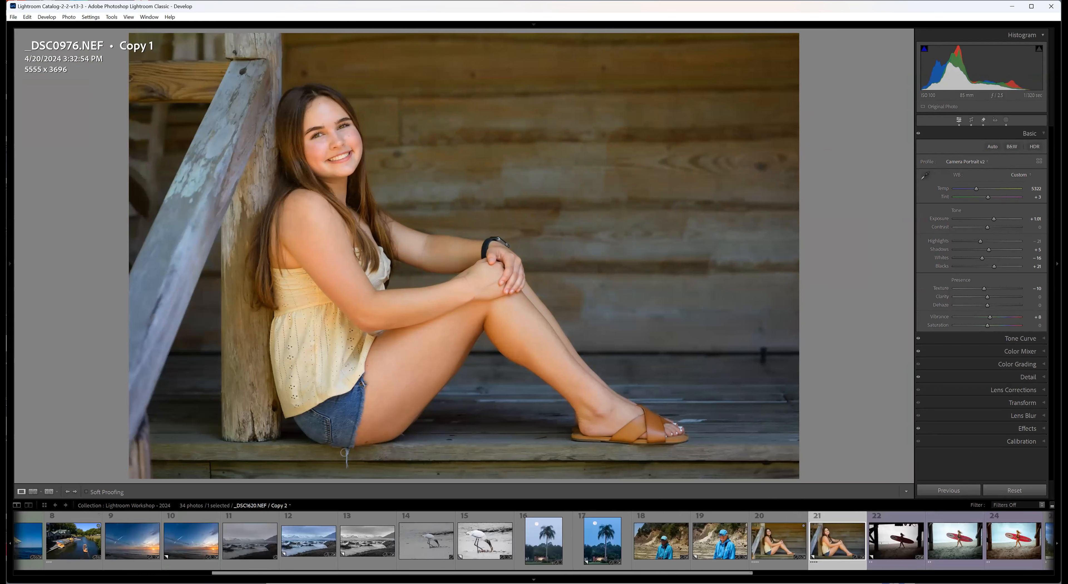
pyautogui.scroll(-3, 850, 544)
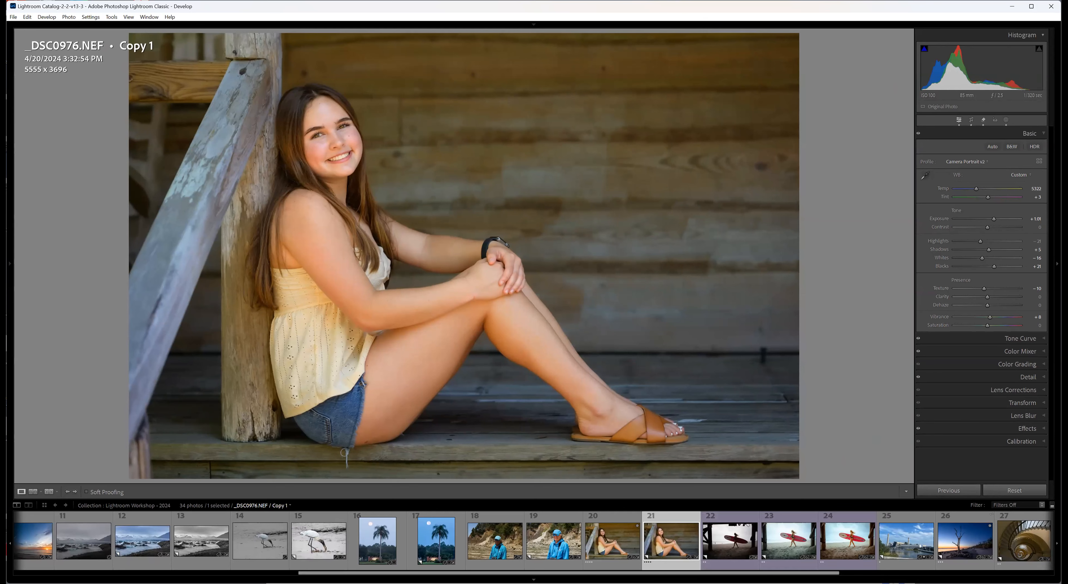
pyautogui.press('Left')
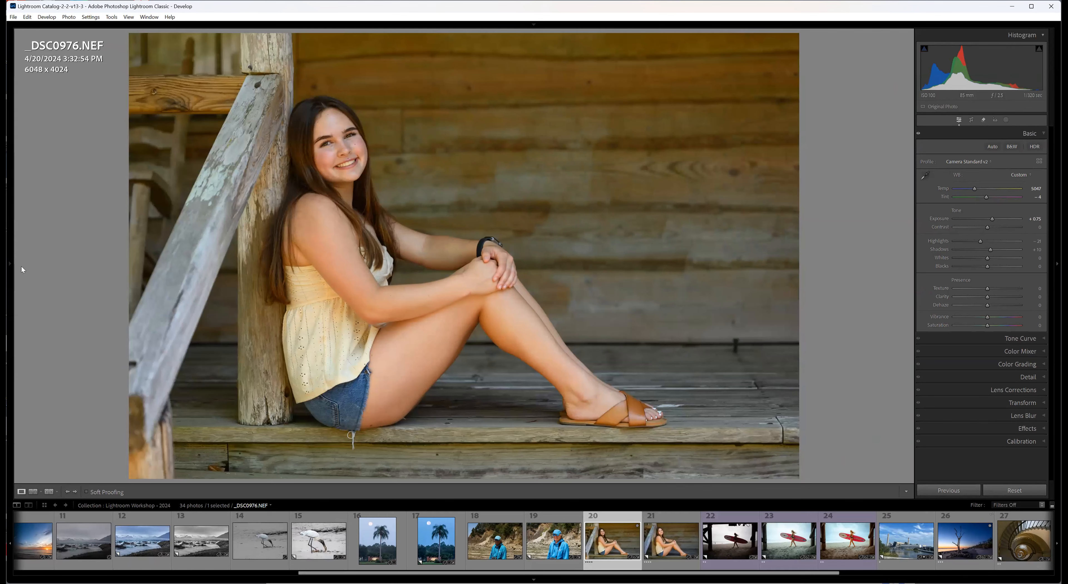
# Create a Teeth mask for Person 1 and apply the Whiten/Brighten Teeth Light preset to it.
pyautogui.press('F7')
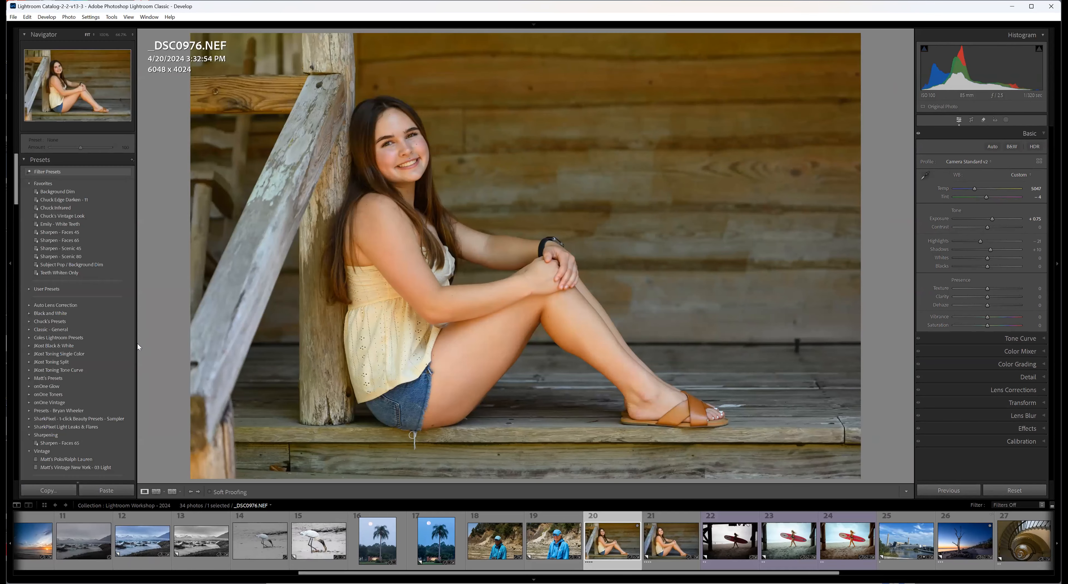
pyautogui.click(1006, 119)
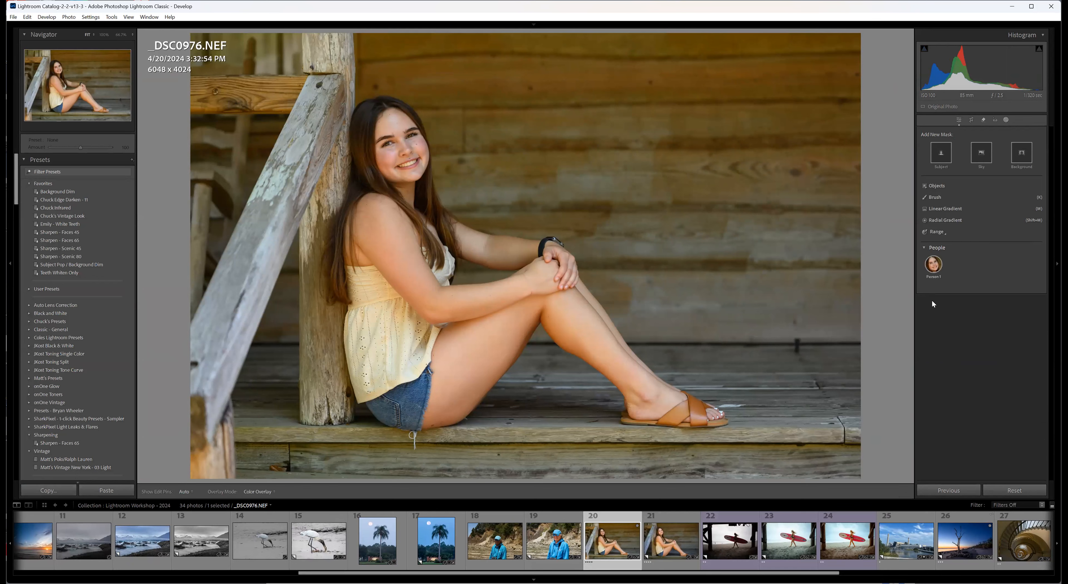
pyautogui.click(930, 264)
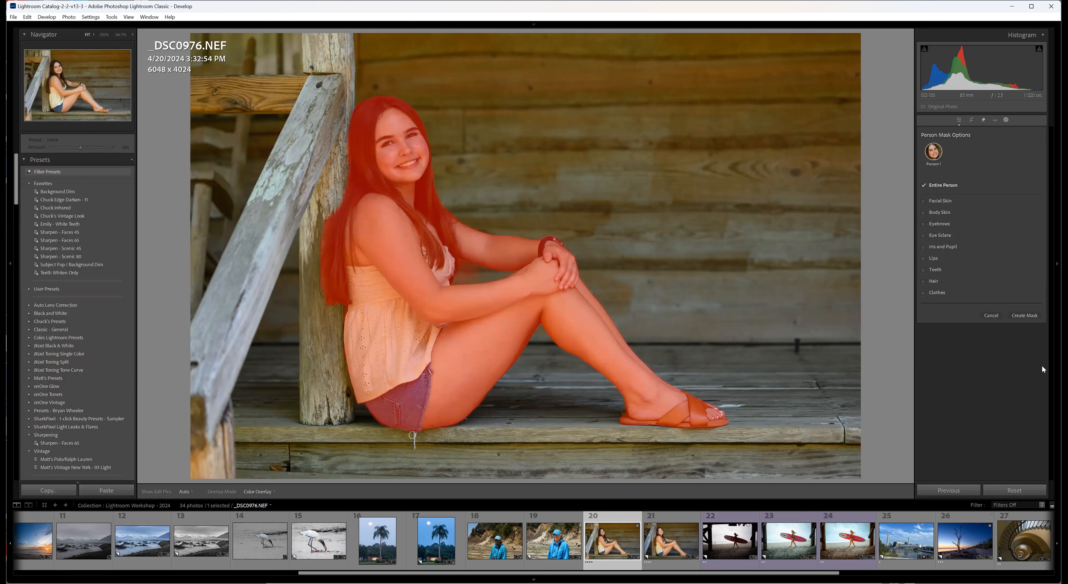
pyautogui.click(922, 269)
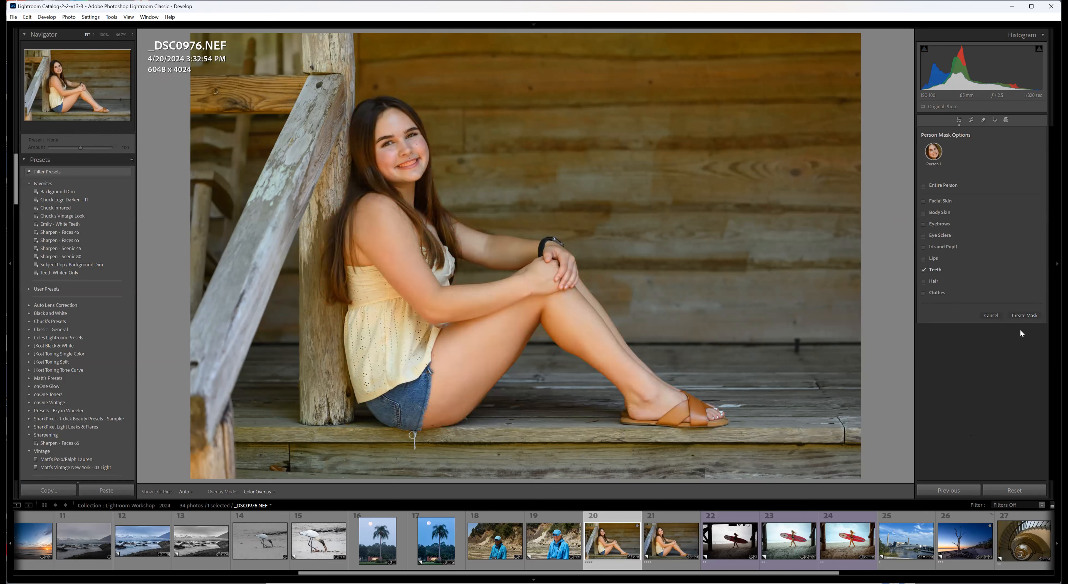
pyautogui.click(1025, 317)
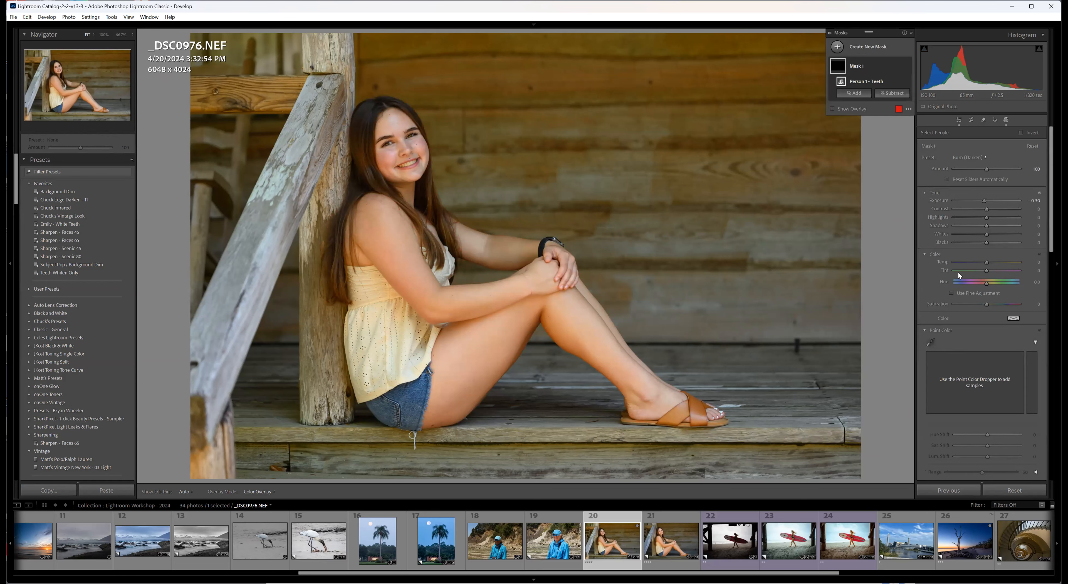
pyautogui.click(986, 159)
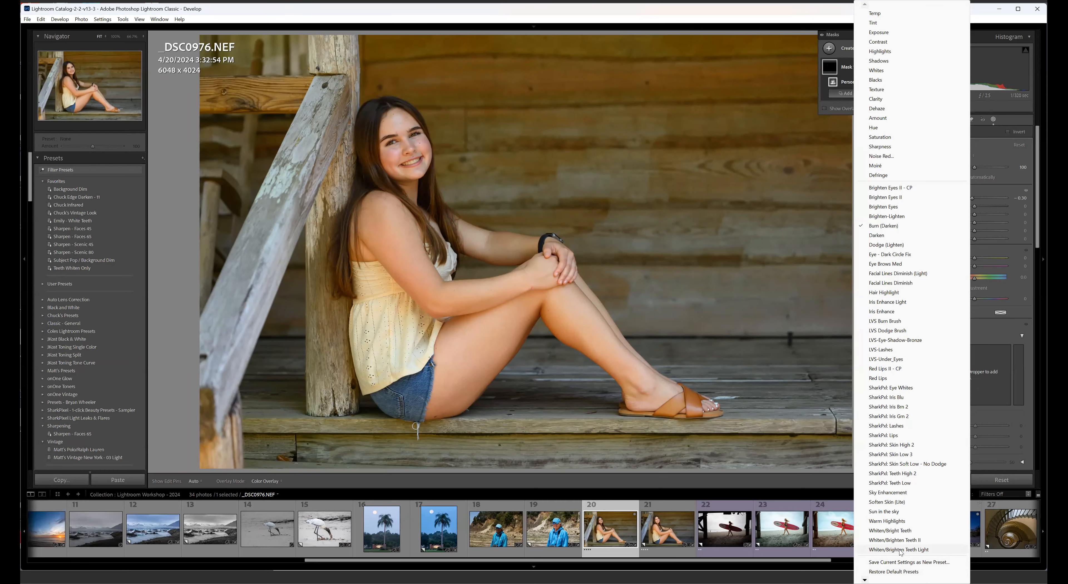
pyautogui.click(899, 550)
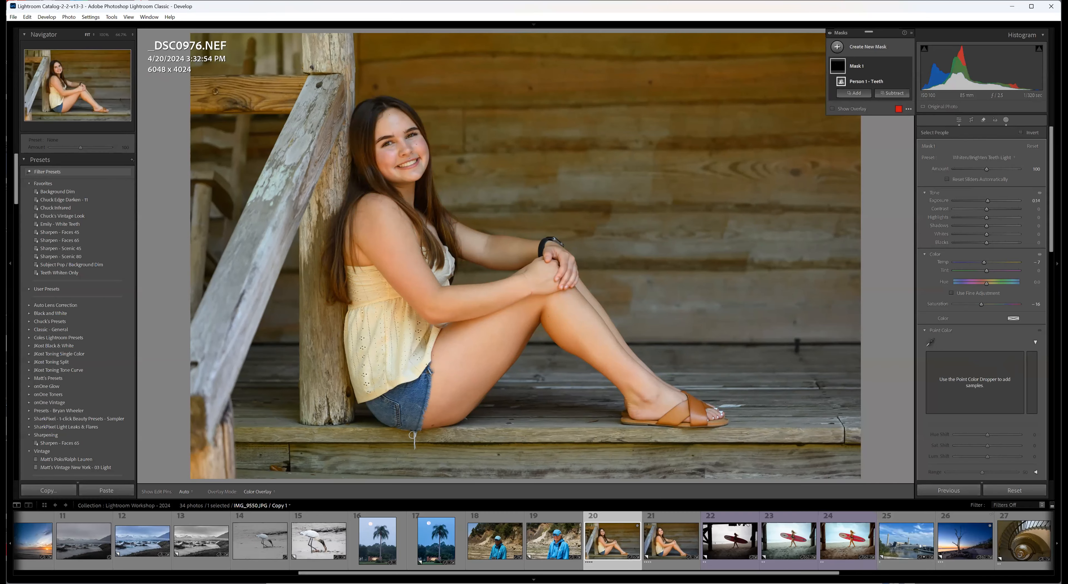
# Compare the portrait with and without the teeth mask, and view the masks on the finished Copy 1.
pyautogui.moveTo(898, 65)
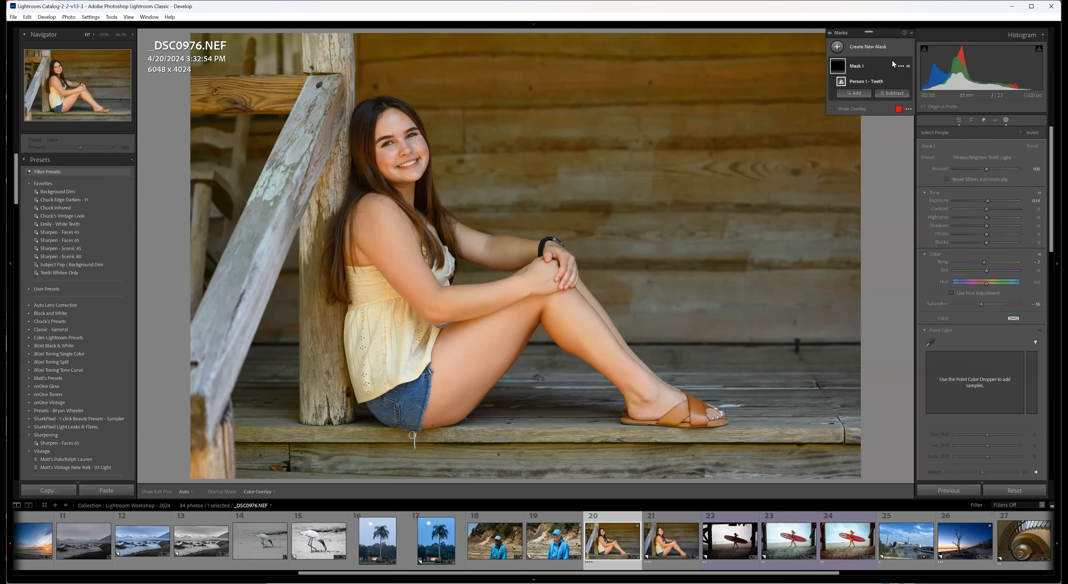
pyautogui.click(907, 65)
pyautogui.click(908, 66)
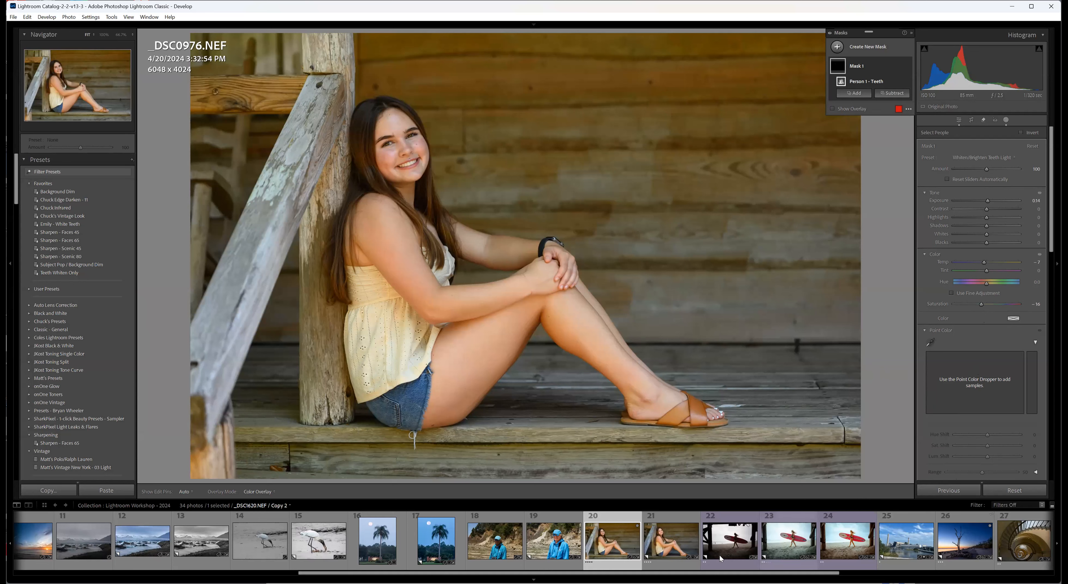
pyautogui.click(684, 564)
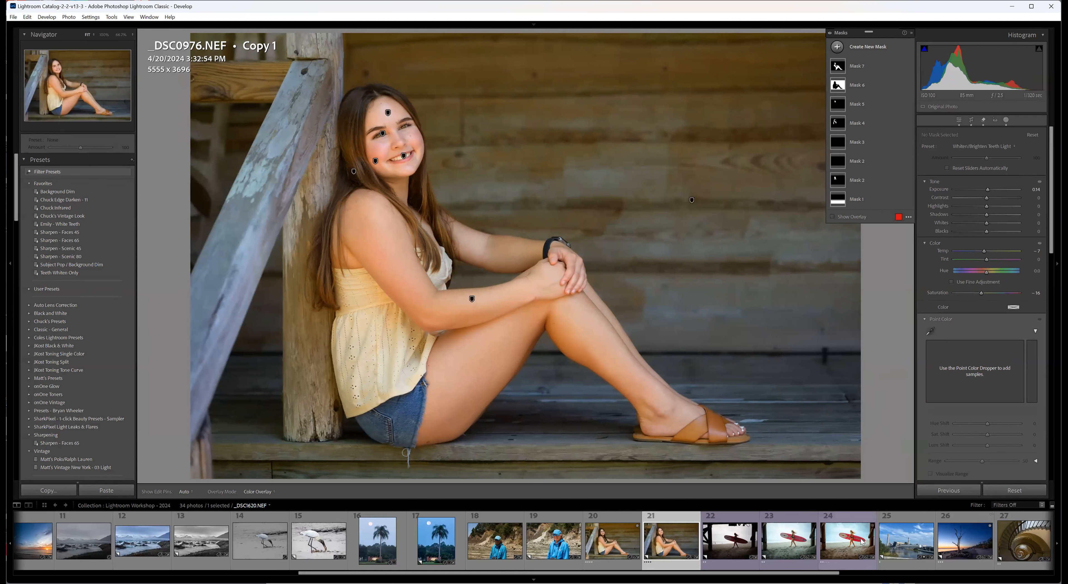
# Compare Copy 1, Copy 2 and the original of the surfer photo _DSC1620.NEF, leaving masking for the global edit settings.
pyautogui.click(730, 540)
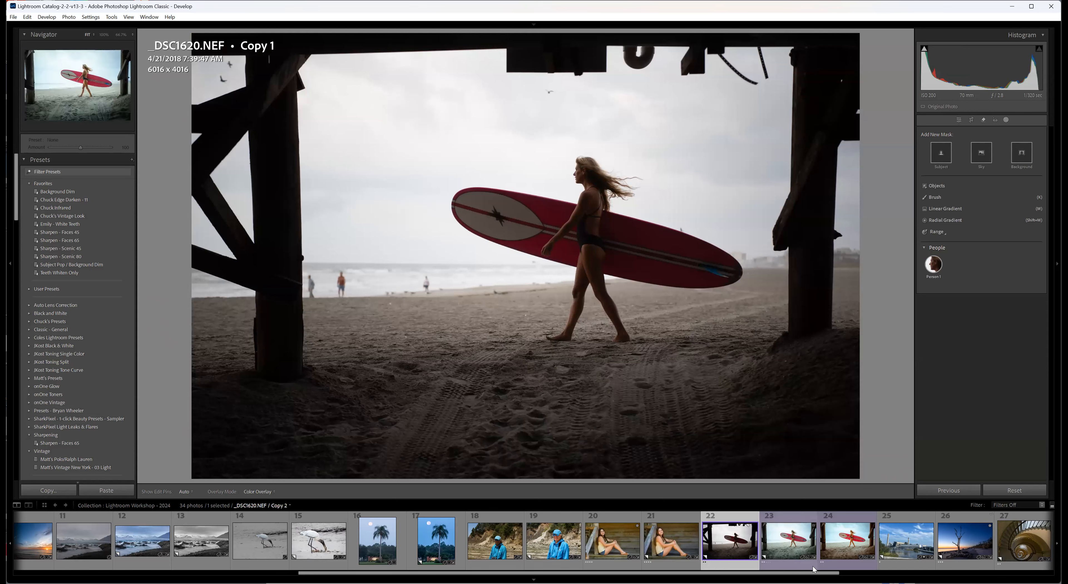
pyautogui.click(841, 568)
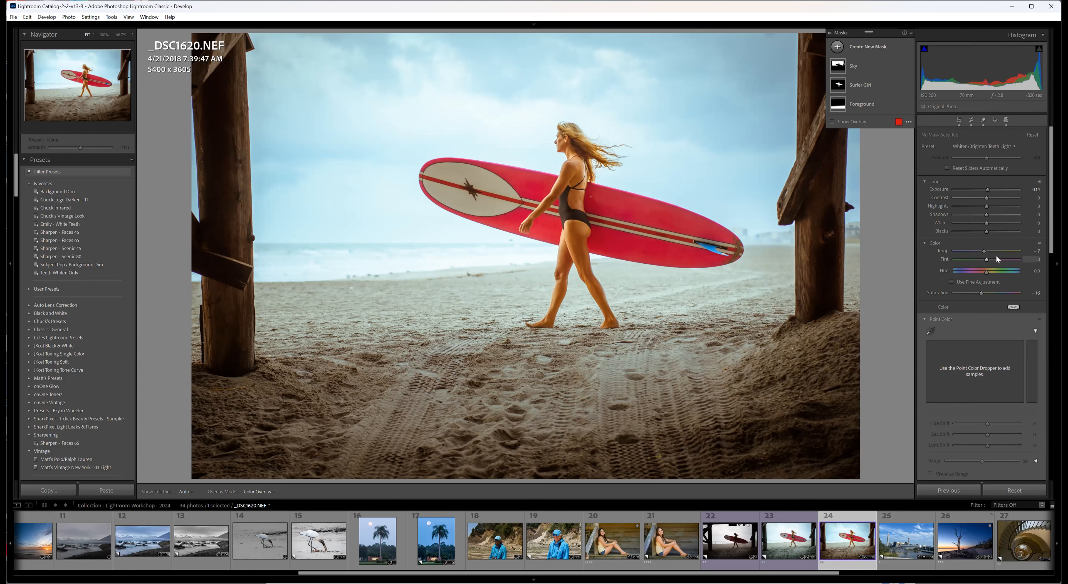
pyautogui.click(959, 120)
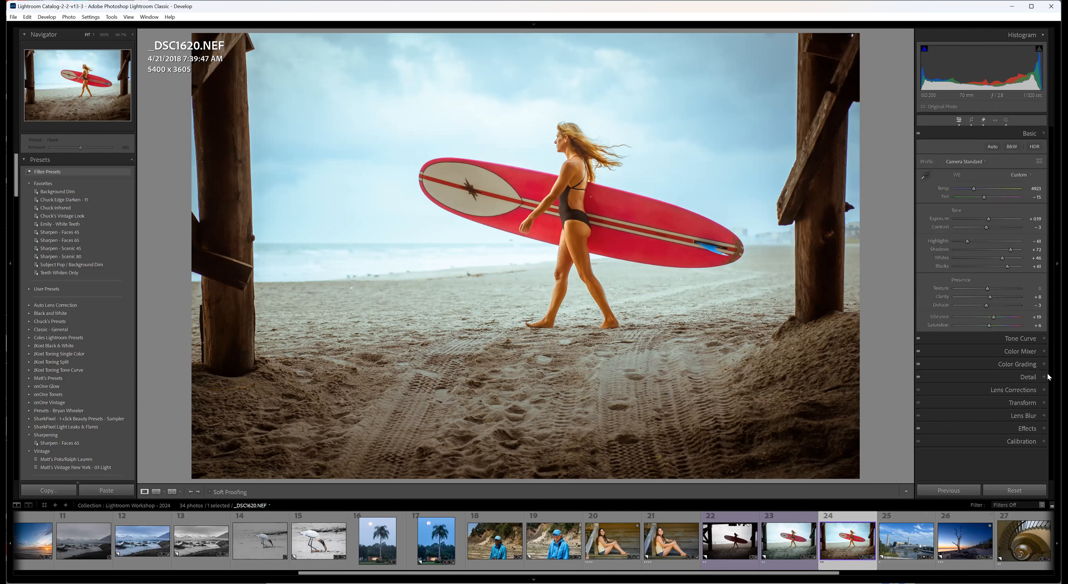
pyautogui.click(787, 566)
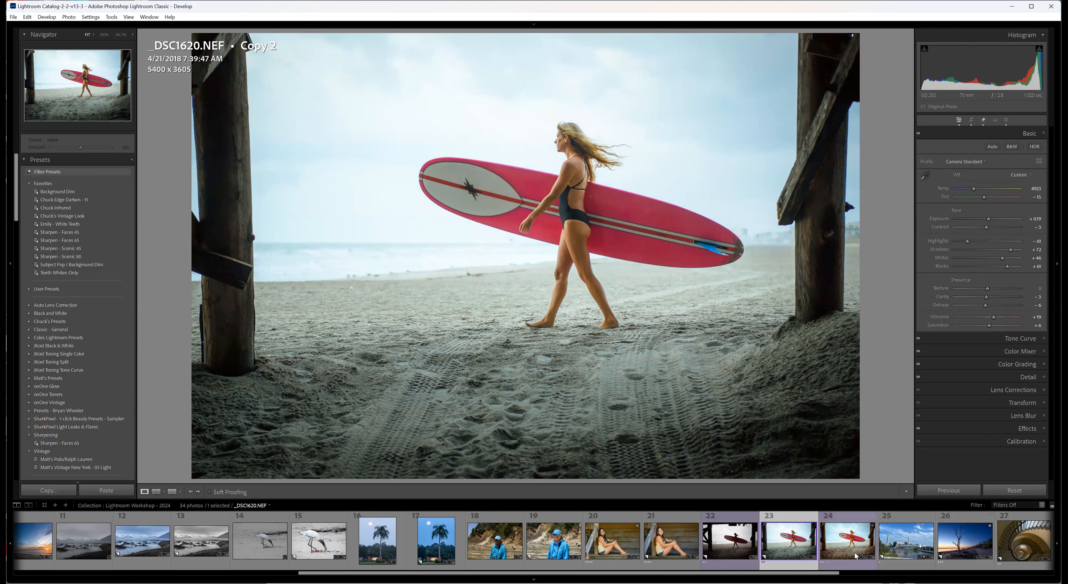
pyautogui.click(851, 562)
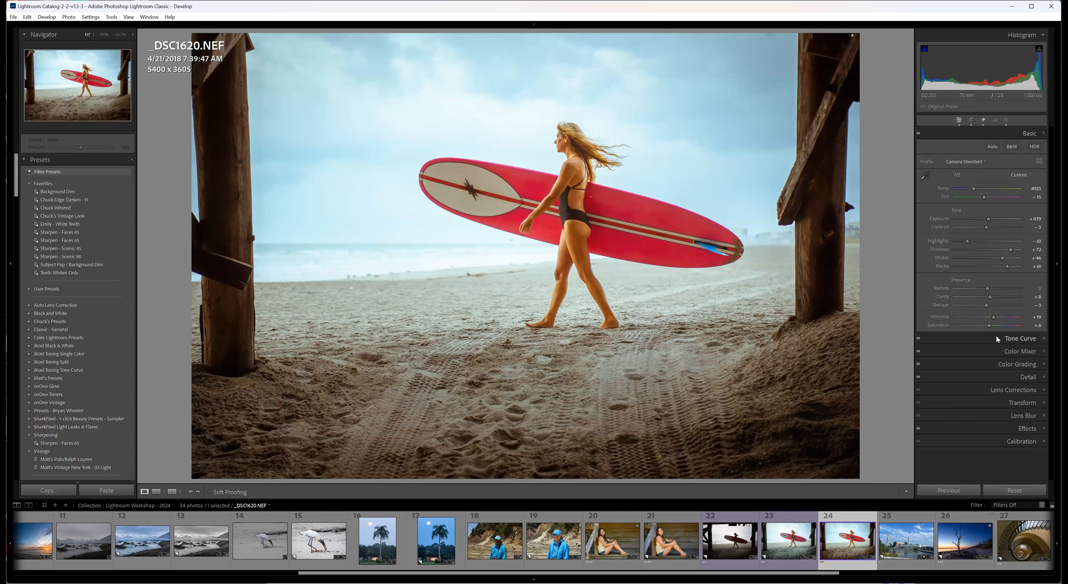
# Shift the surfer photo's Color Grading shadows toward yellow, with hue 43 and saturation 34.
pyautogui.click(1046, 367)
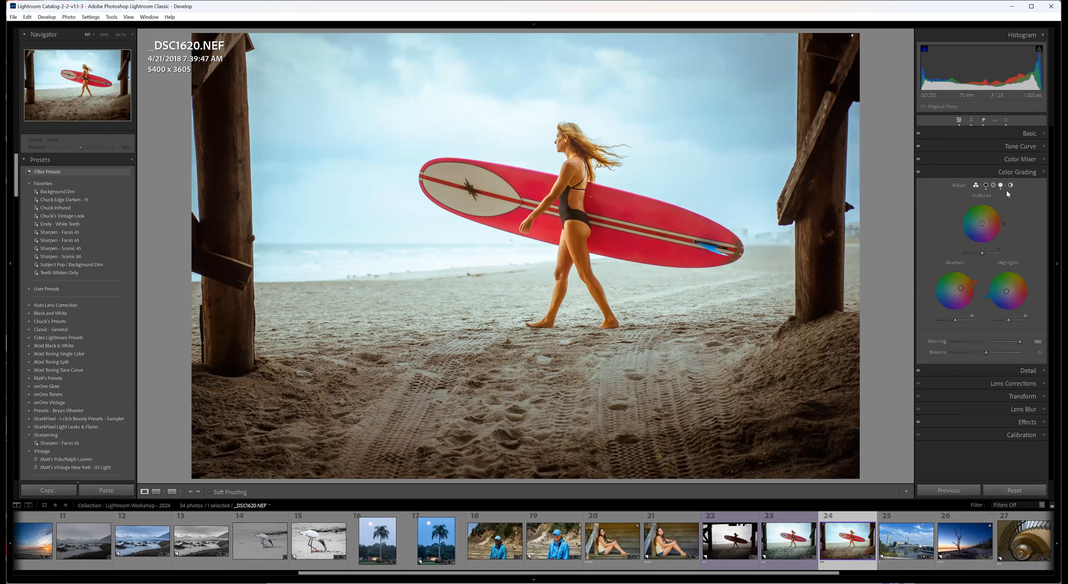
pyautogui.click(986, 185)
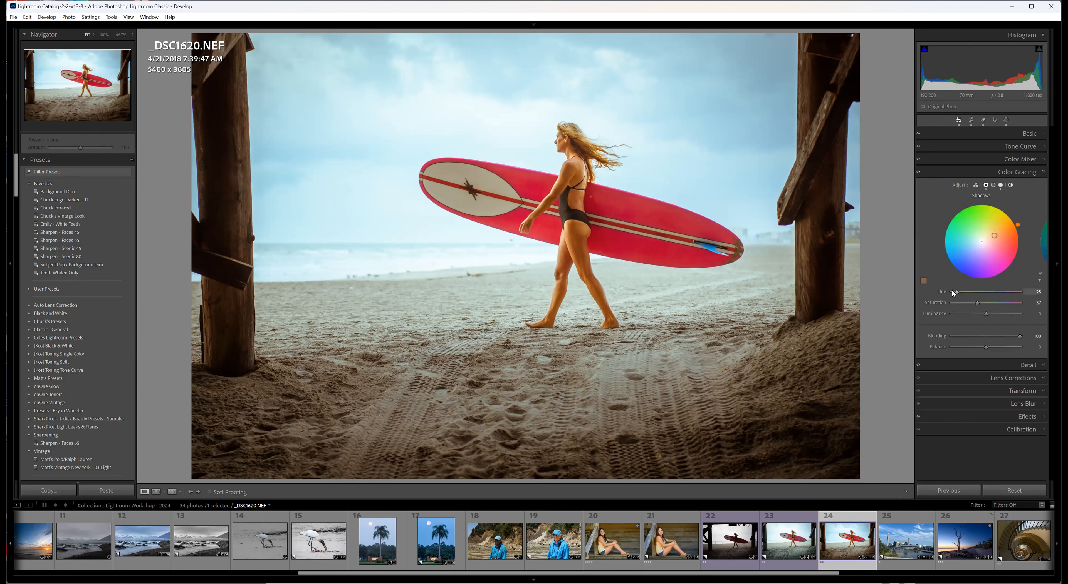
pyautogui.moveTo(995, 237); pyautogui.dragTo(993, 236)
pyautogui.moveTo(991, 237); pyautogui.dragTo(995, 236)
pyautogui.moveTo(1017, 225)
pyautogui.mouseDown()
pyautogui.moveTo(1004, 208)
pyautogui.moveTo(1019, 231)
pyautogui.moveTo(972, 203)
pyautogui.moveTo(1008, 212)
pyautogui.mouseUp()
pyautogui.moveTo(1015, 218); pyautogui.dragTo(1015, 220)
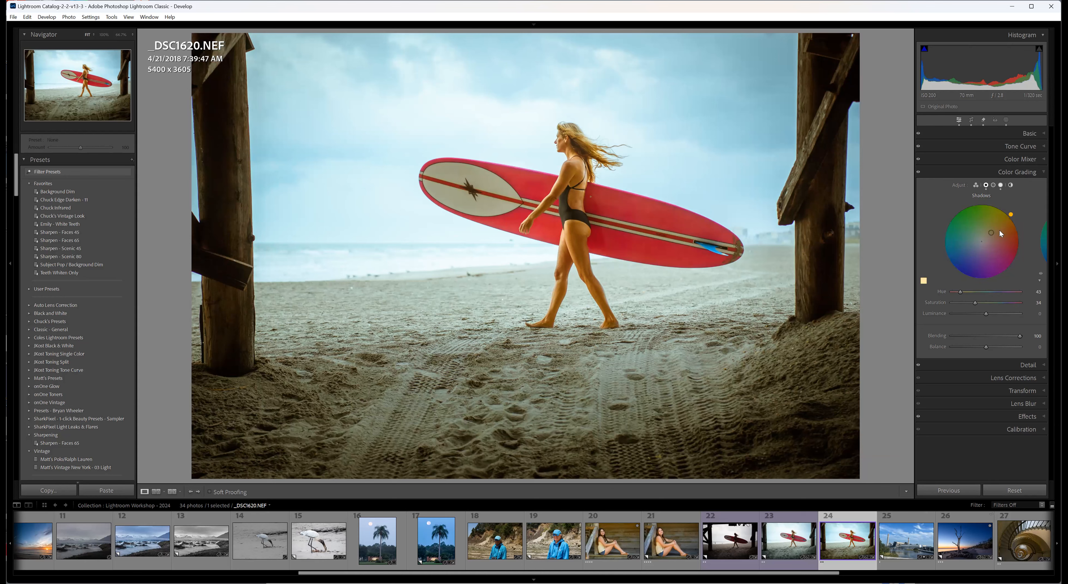
# Refine the Color Grading shadows to hue 39 and saturation 38 after viewing the highlights, and check the photo's existing crop.
pyautogui.click(1001, 186)
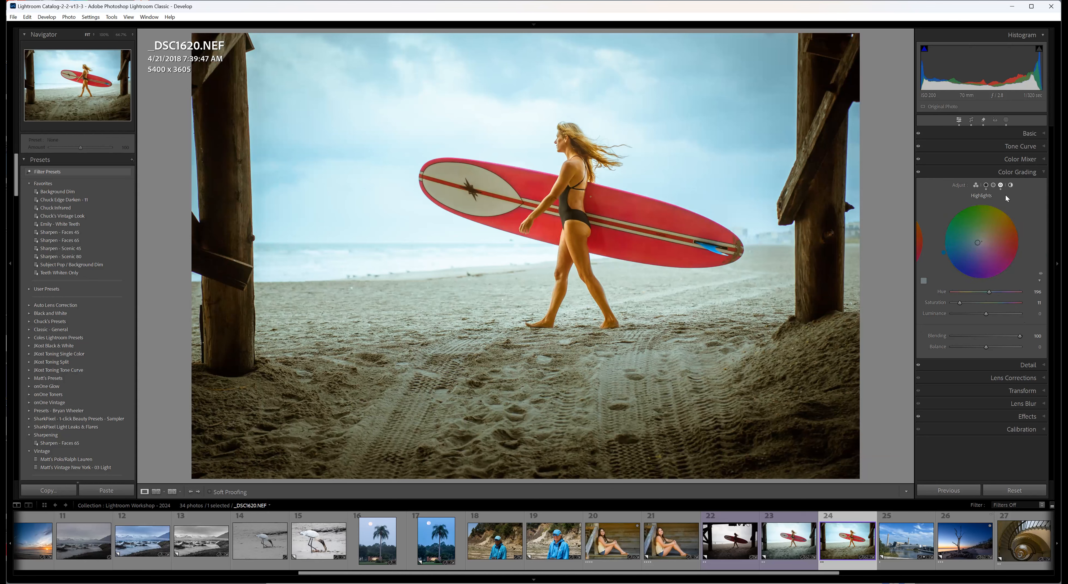
pyautogui.click(987, 187)
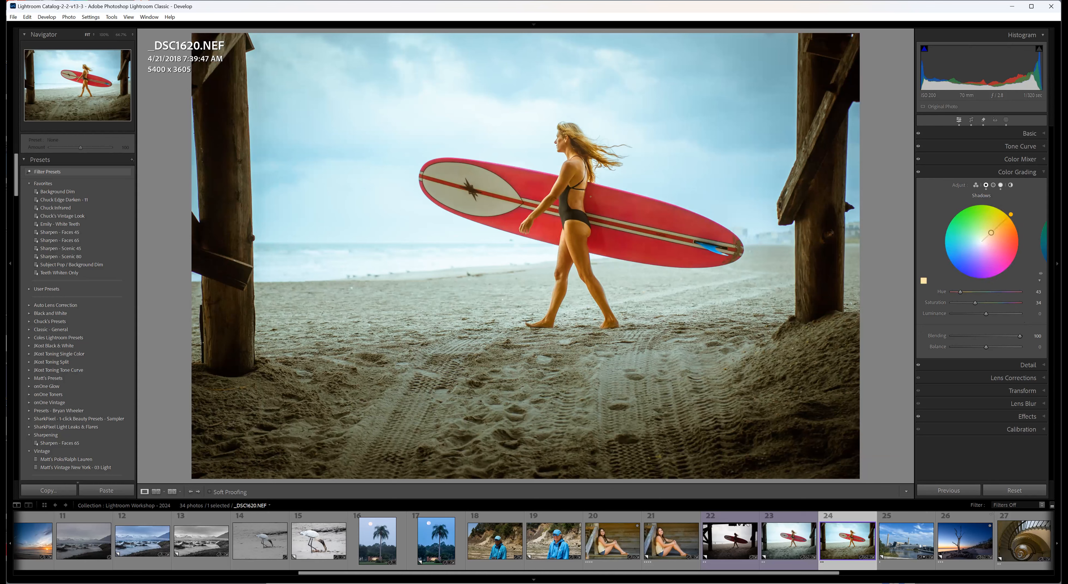
pyautogui.moveTo(991, 233); pyautogui.dragTo(994, 231)
pyautogui.moveTo(993, 232); pyautogui.dragTo(992, 233)
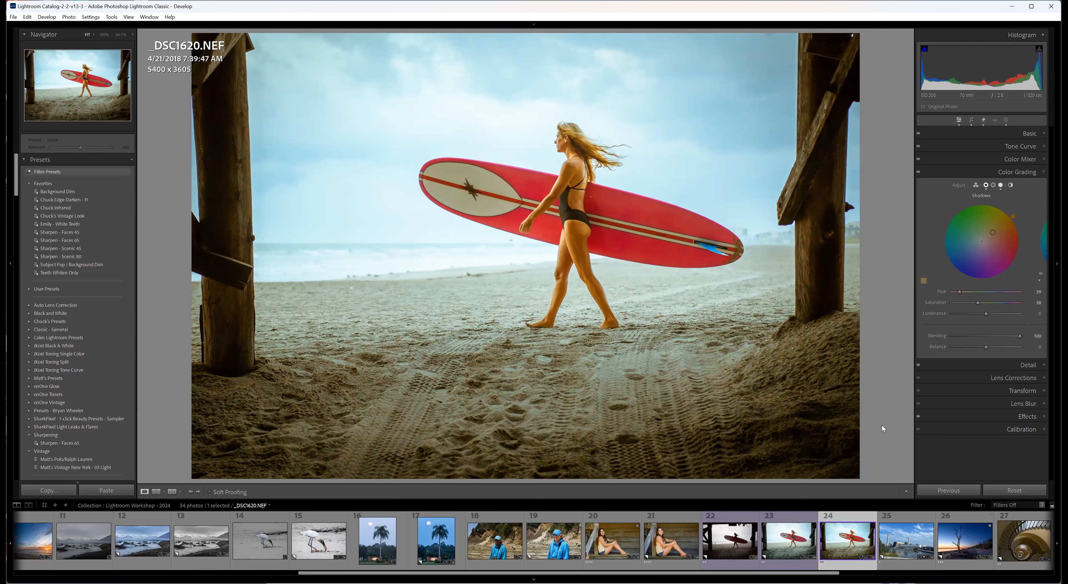
pyautogui.click(970, 121)
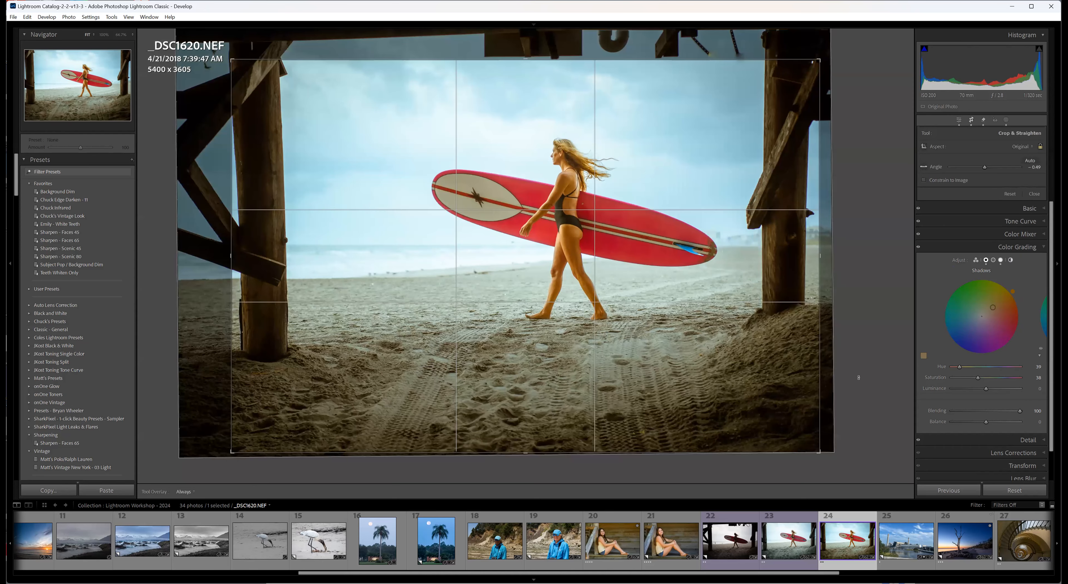
pyautogui.click(959, 121)
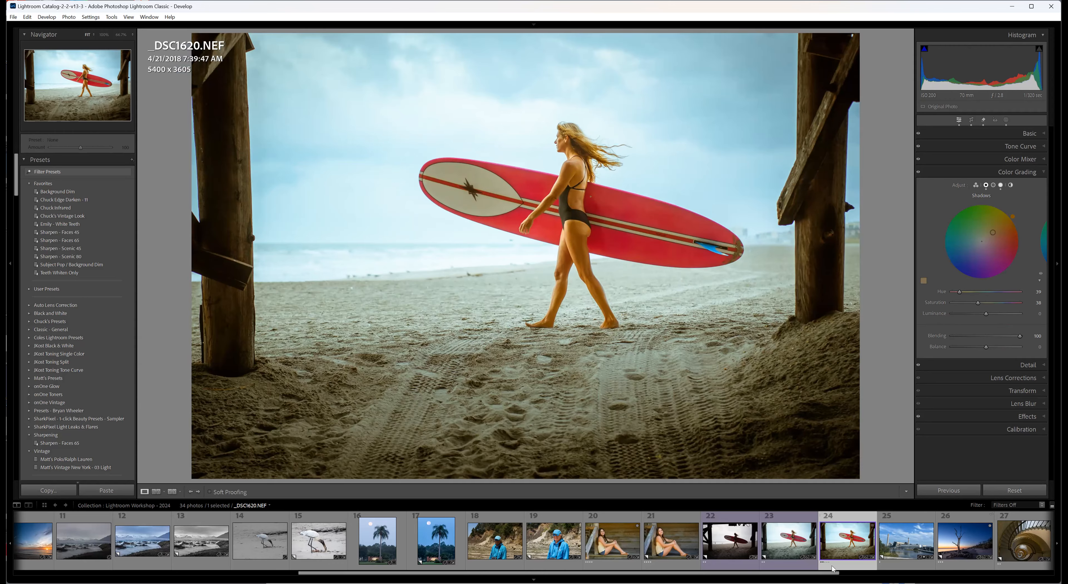
# Compare Copy 1 of the surfer photo with the color-graded _DSC1620.NEF.
pyautogui.click(740, 566)
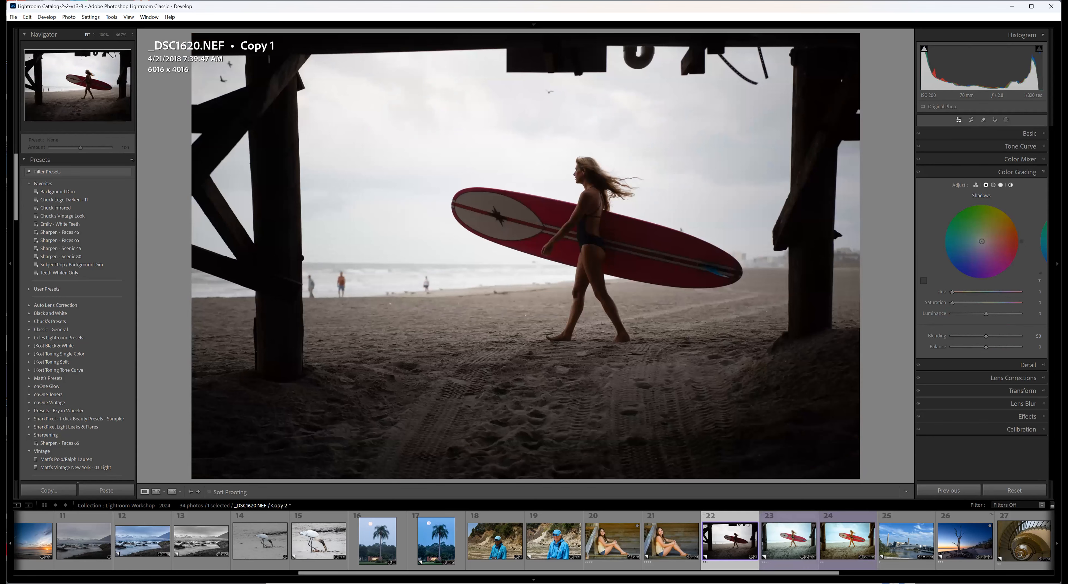
pyautogui.click(845, 568)
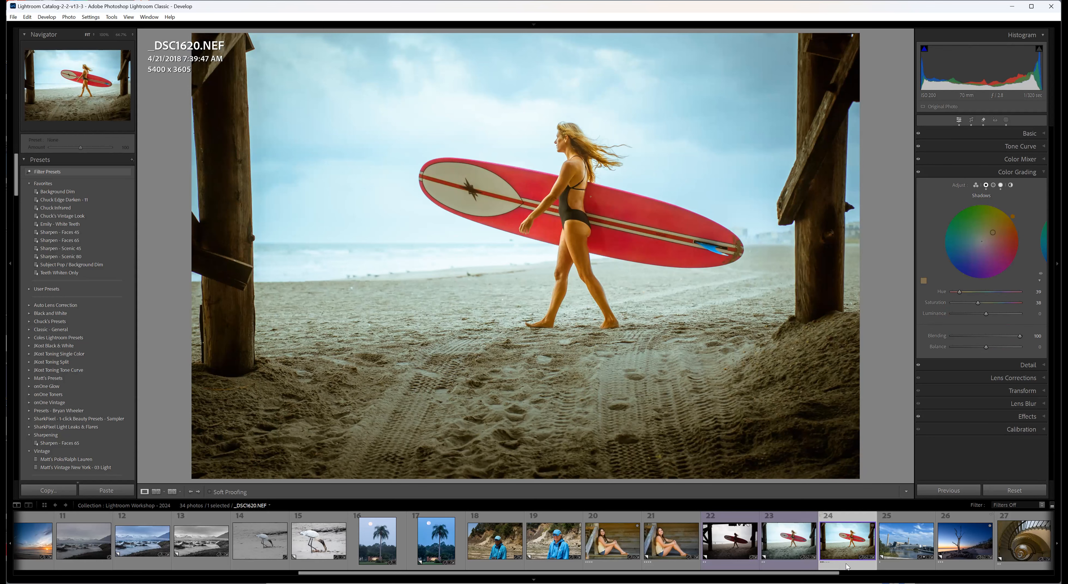
# Open IMG_9550.JPG Copy 1 and apply the Auto Upright correction to its perspective.
pyautogui.click(912, 566)
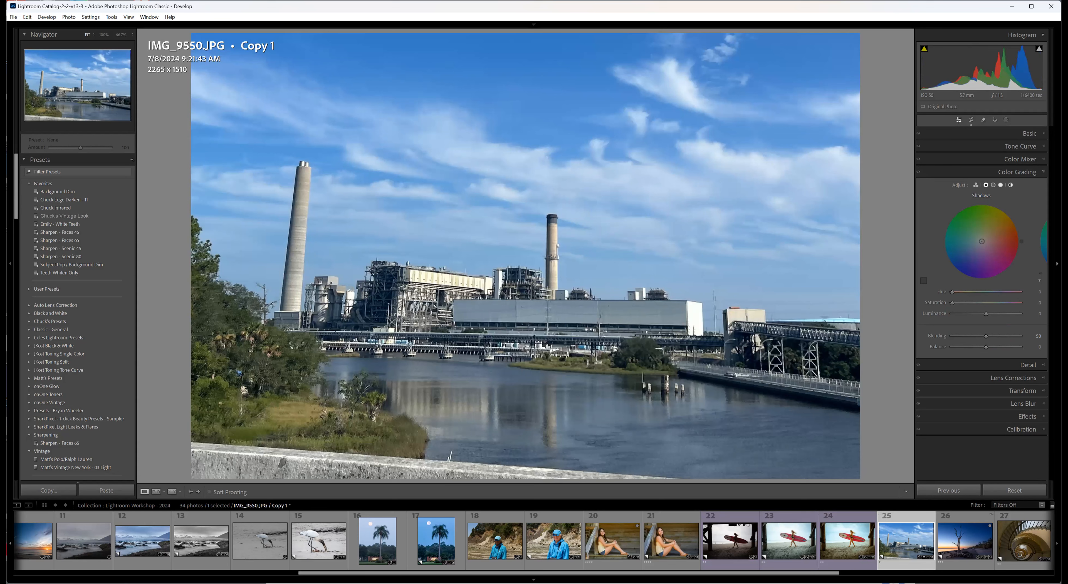
pyautogui.click(1044, 391)
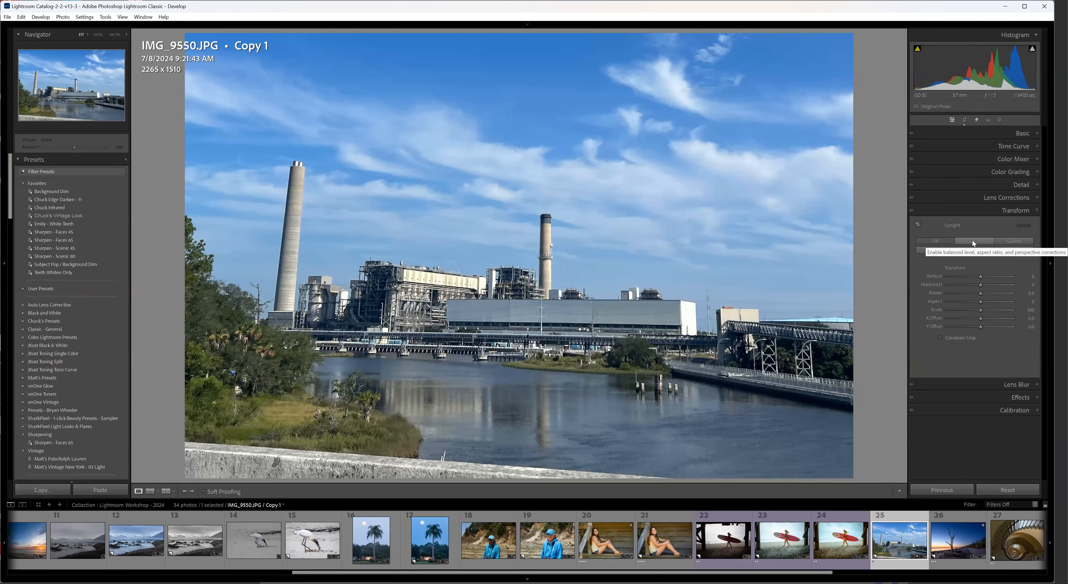
pyautogui.click(972, 241)
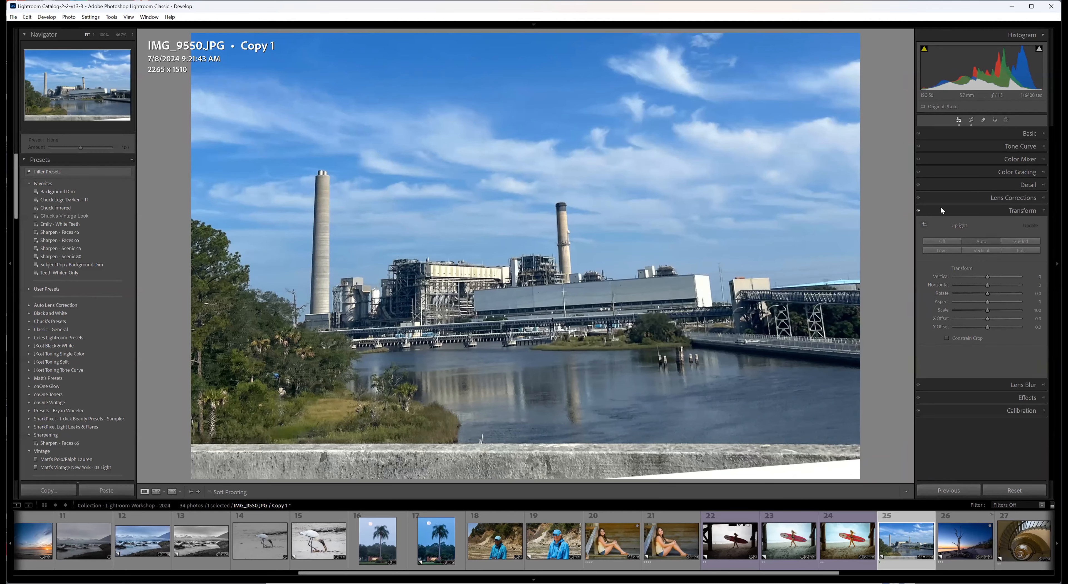
# Rotate the power plant photo within its crop to an angle of about 2.08 degrees.
pyautogui.click(971, 120)
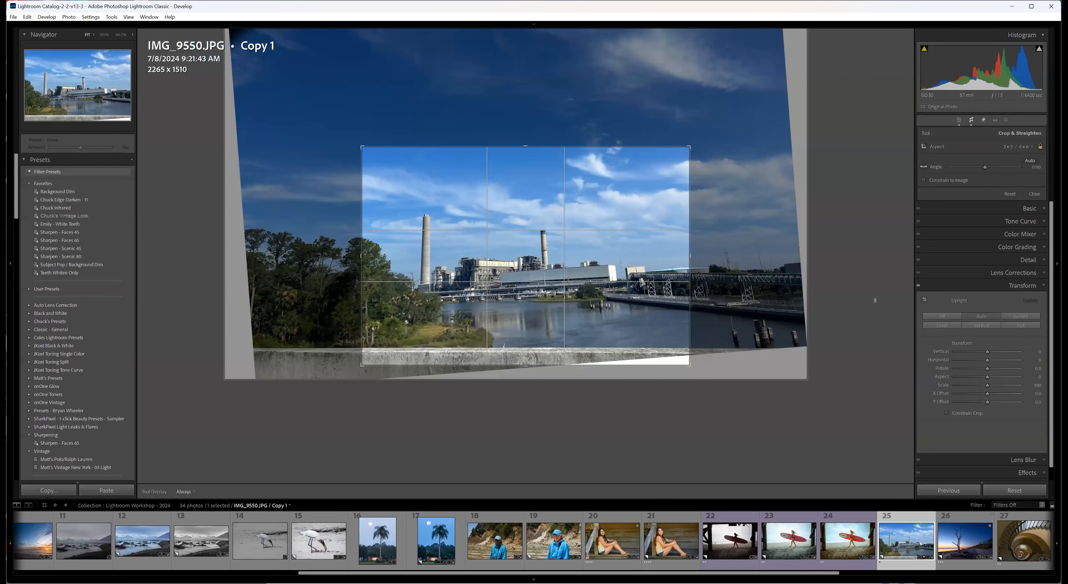
pyautogui.moveTo(875, 300); pyautogui.dragTo(871, 308)
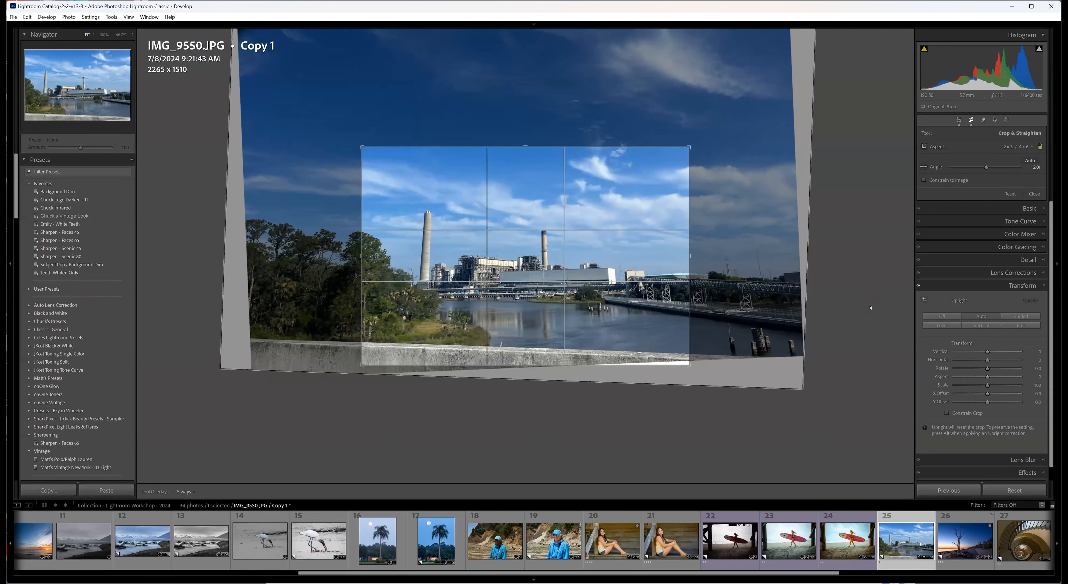
pyautogui.press('Return')
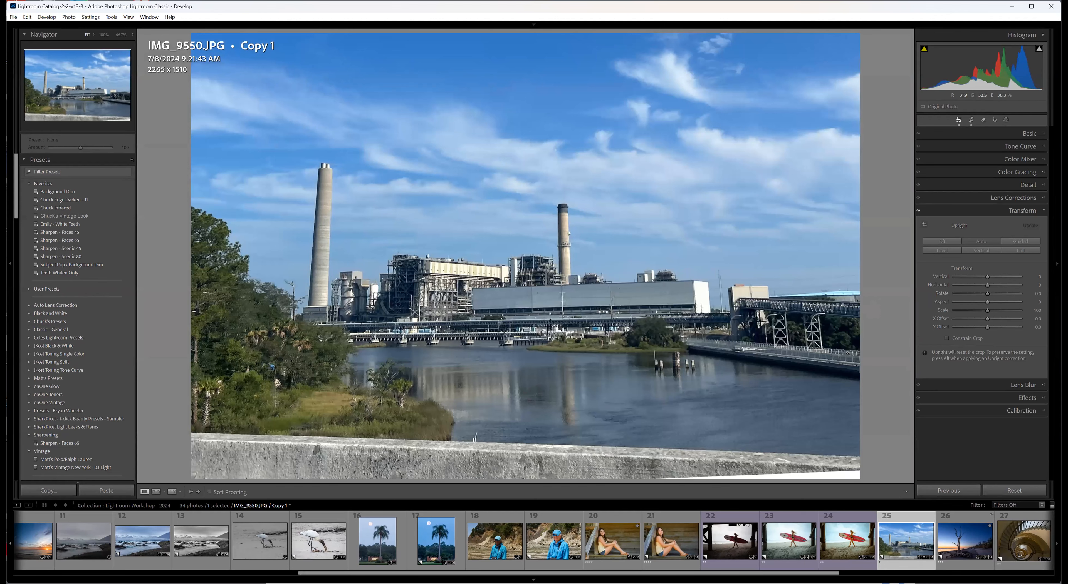
# Turn off the Upright correction, try resetting all of the photo's edits, and undo that reset.
pyautogui.click(943, 240)
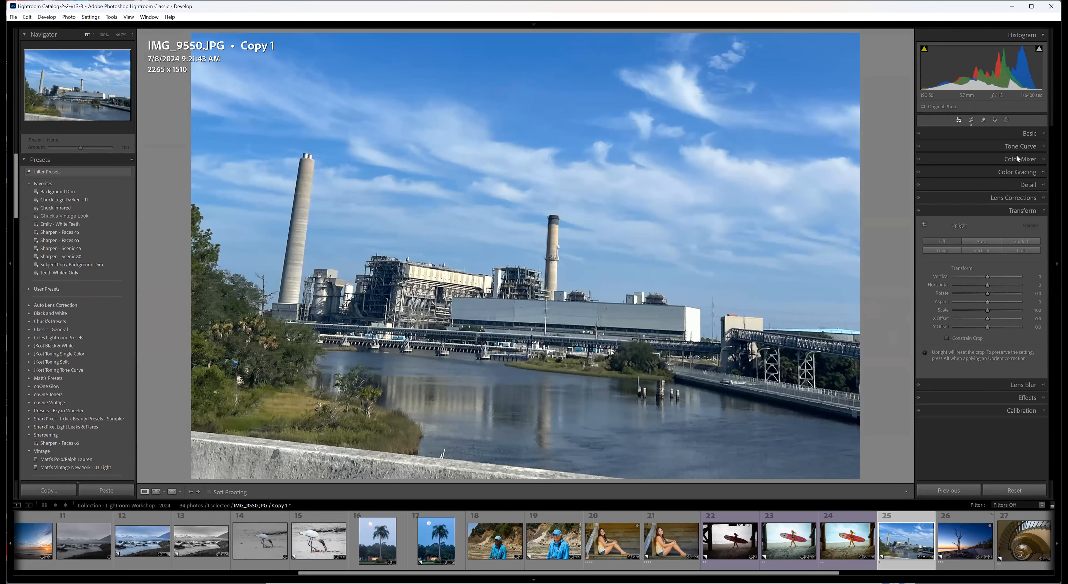
pyautogui.click(1019, 492)
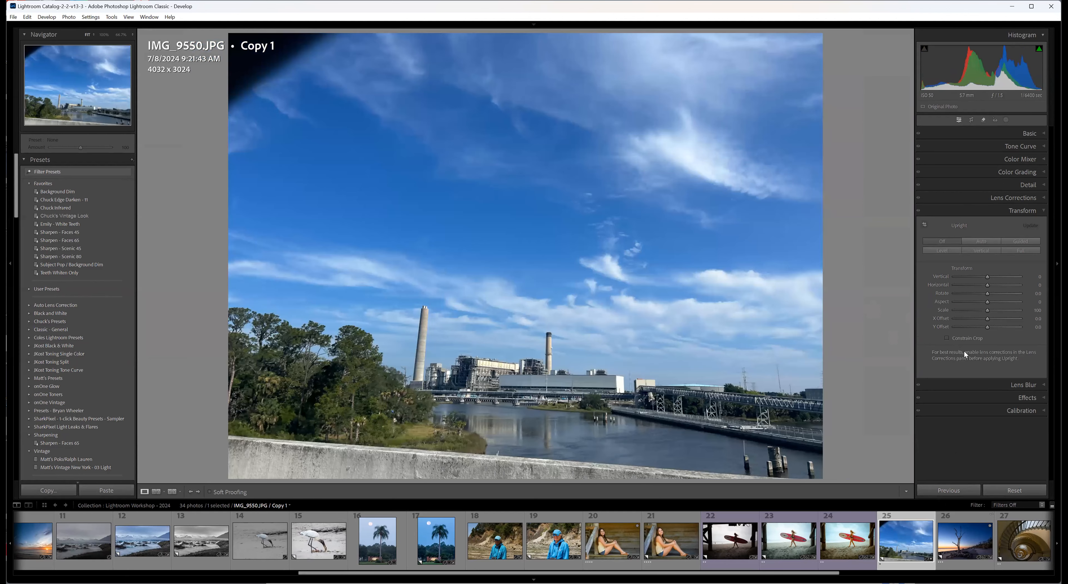
pyautogui.hotkey('ctrl', 'z')
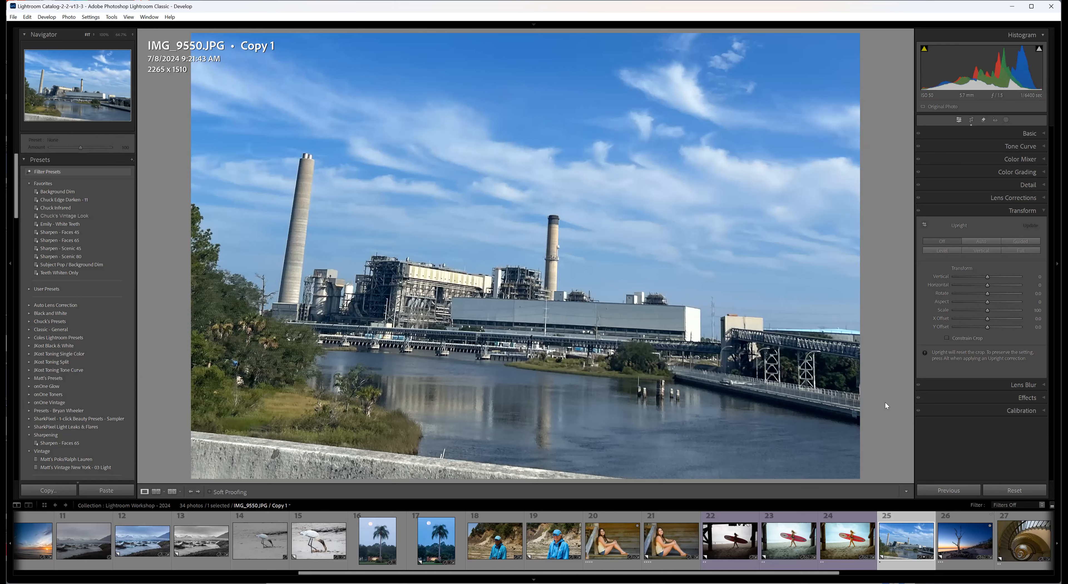
# Shift the power plant image slightly to the right within the crop frame and straighten it to a crop angle of about -0.44 degrees.
pyautogui.click(971, 120)
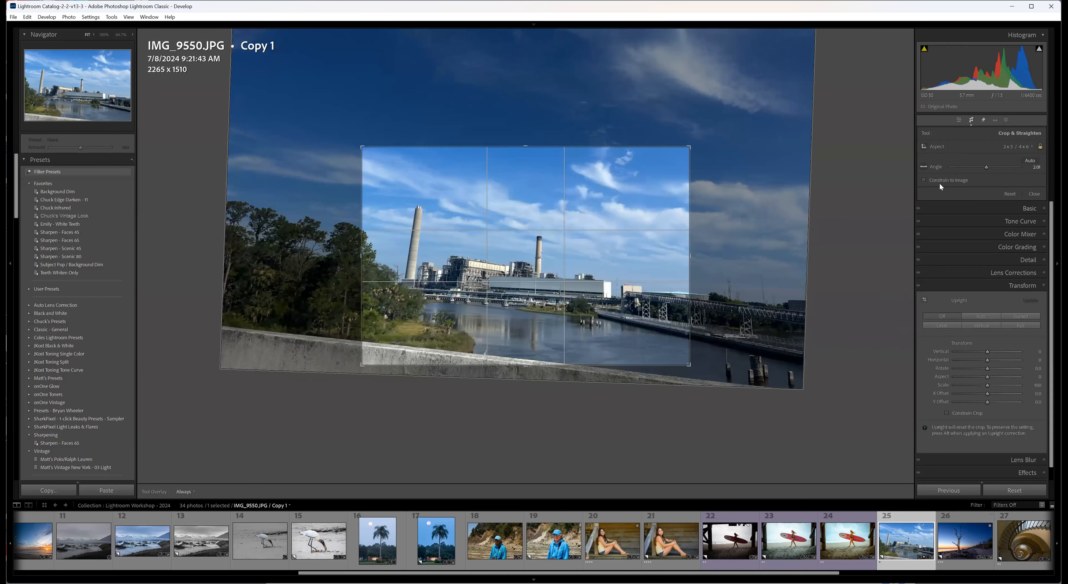
pyautogui.moveTo(619, 280); pyautogui.dragTo(636, 279)
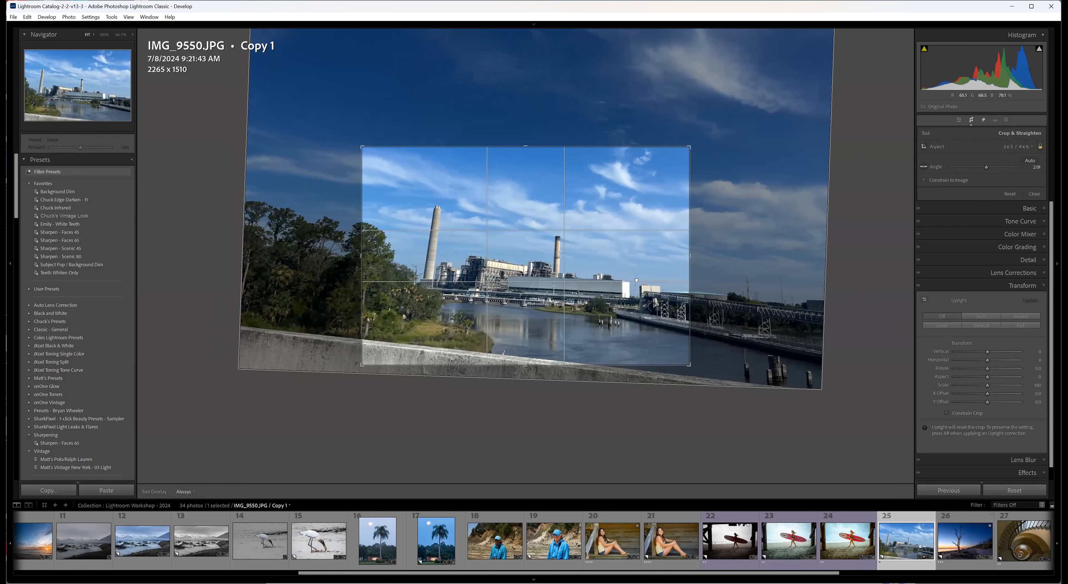
pyautogui.press('Return')
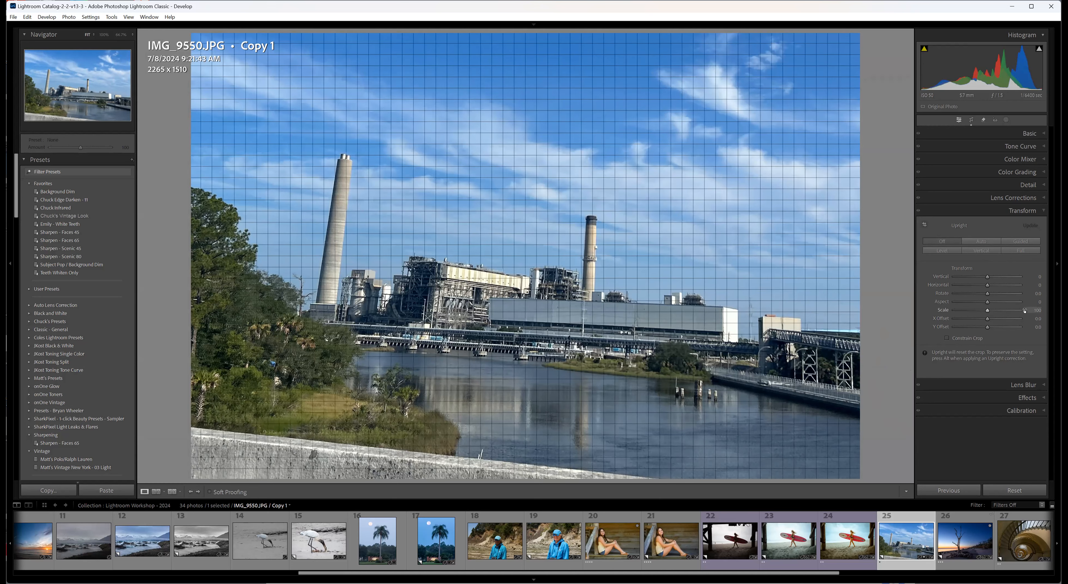
pyautogui.click(971, 120)
pyautogui.moveTo(876, 283); pyautogui.dragTo(880, 268)
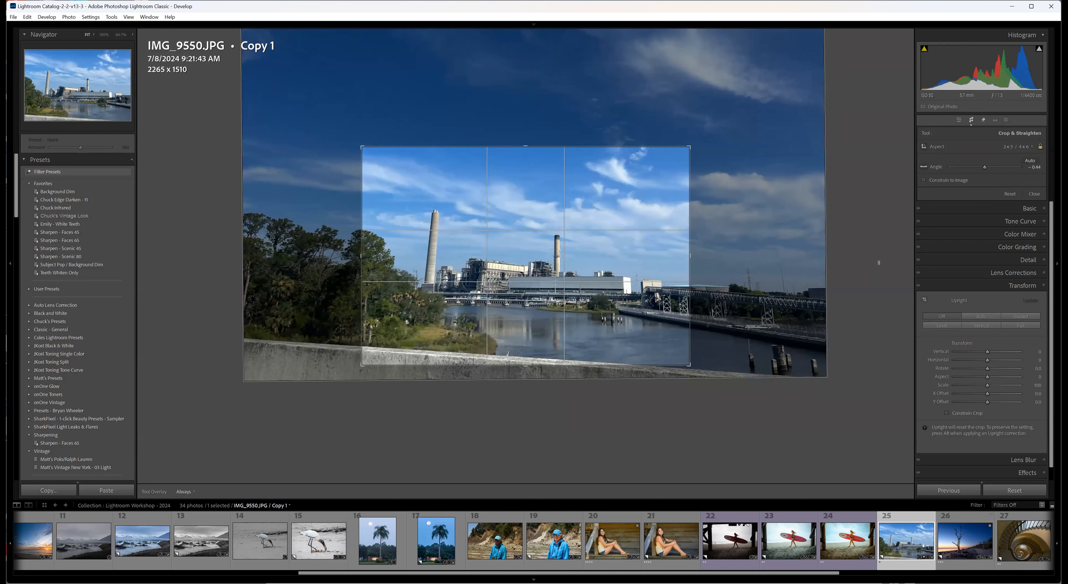
pyautogui.press('Return')
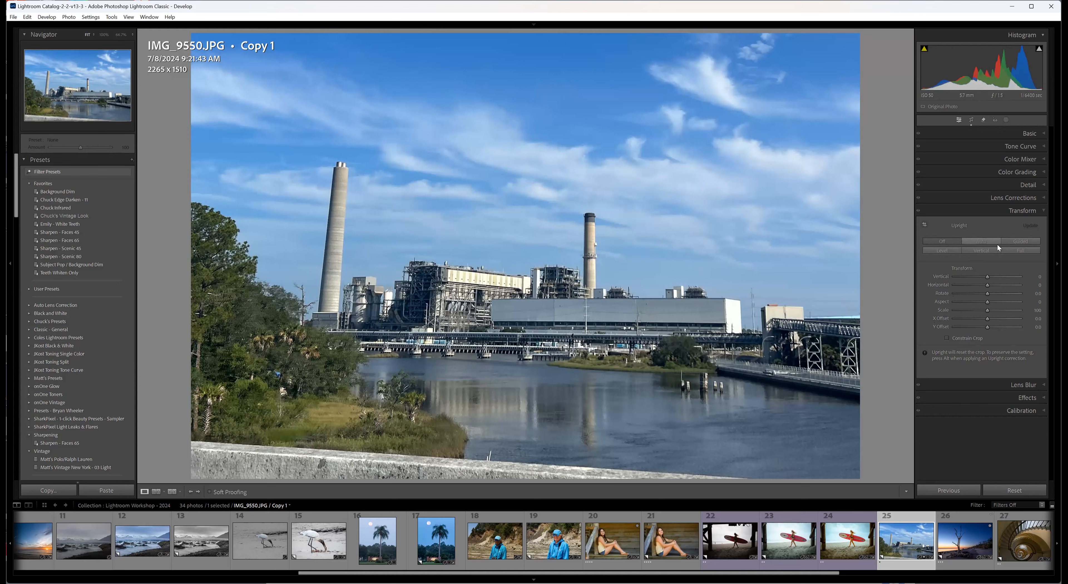
# Reapply Auto Upright to the power plant photo, and check the Guided Upright tool and the crop without changing either.
pyautogui.click(1019, 241)
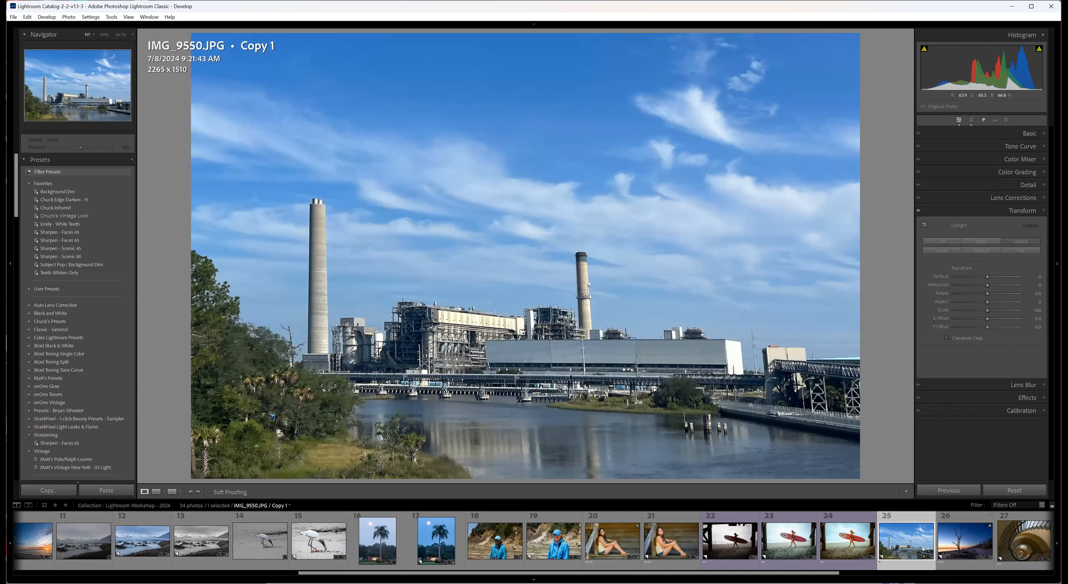
pyautogui.click(924, 225)
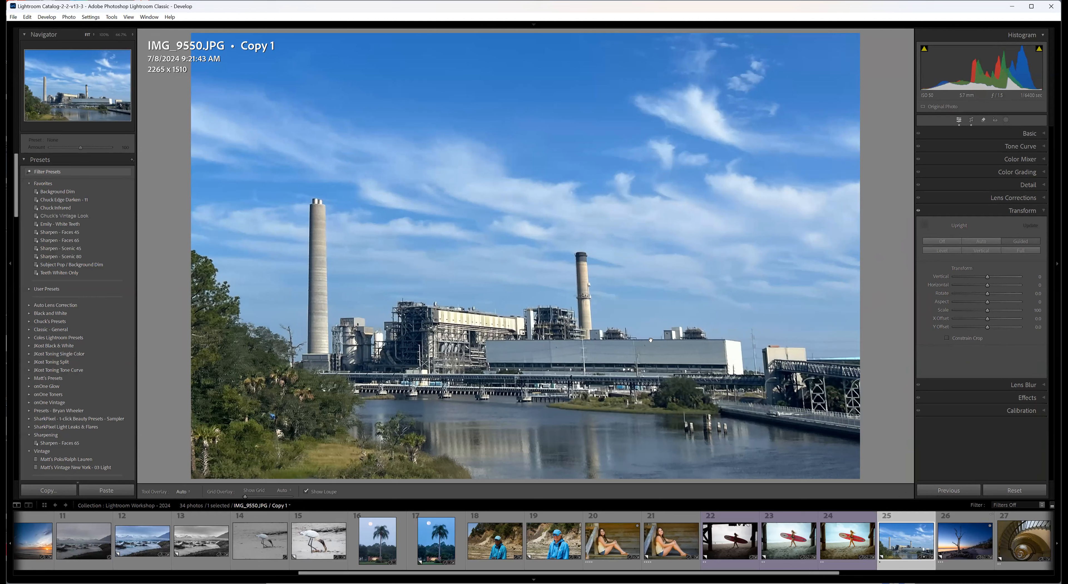
pyautogui.moveTo(651, 340); pyautogui.dragTo(661, 340)
pyautogui.click(924, 225)
pyautogui.click(971, 119)
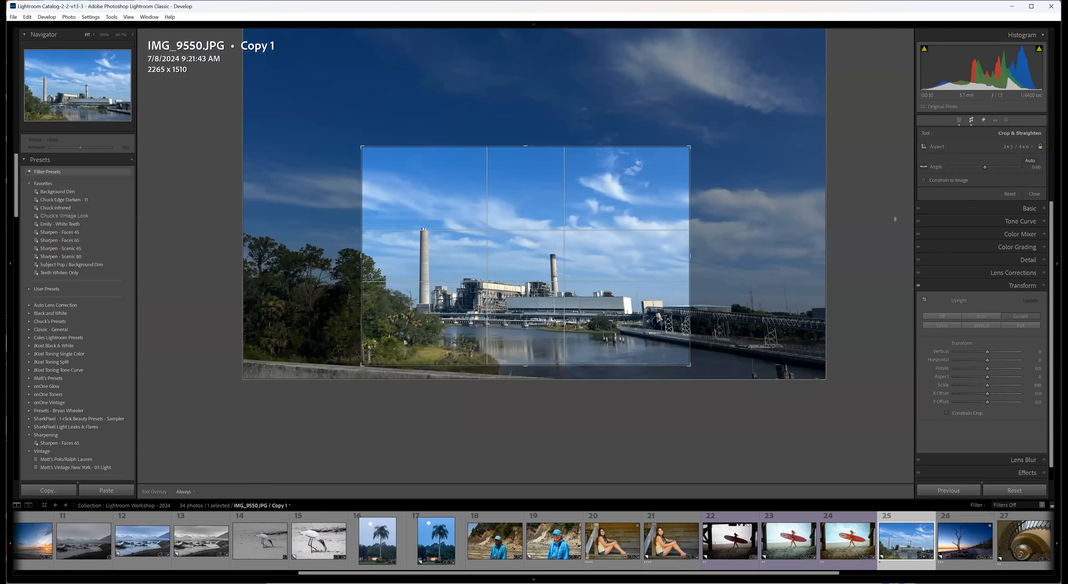
pyautogui.press('Return')
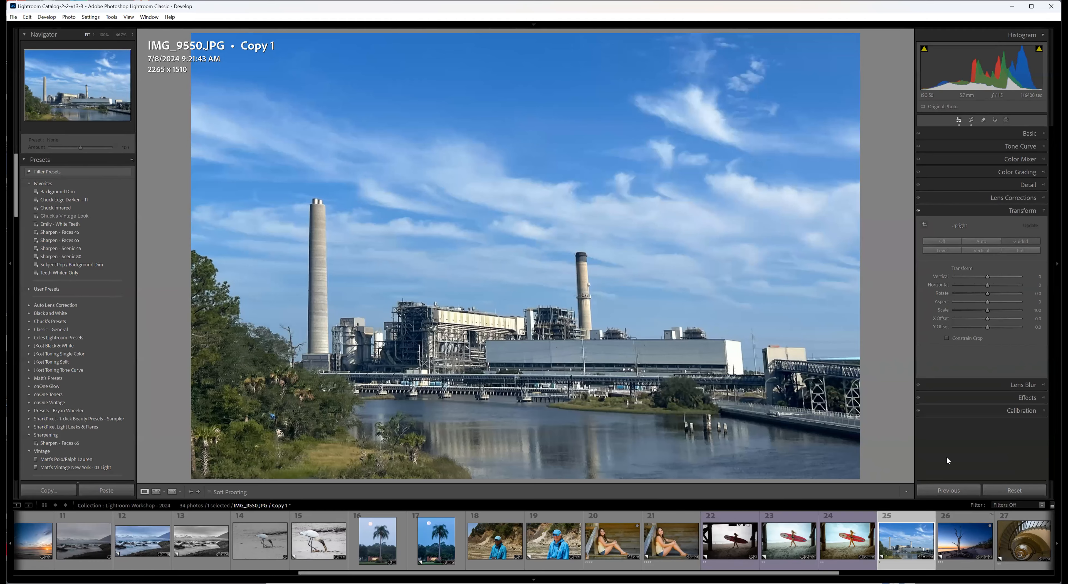
# In _DSC0808.NEF Copy 1, remove a sky spot with Generative AI off and inspect the remaining spots using Visualize Spots at an adjusted threshold.
pyautogui.click(967, 568)
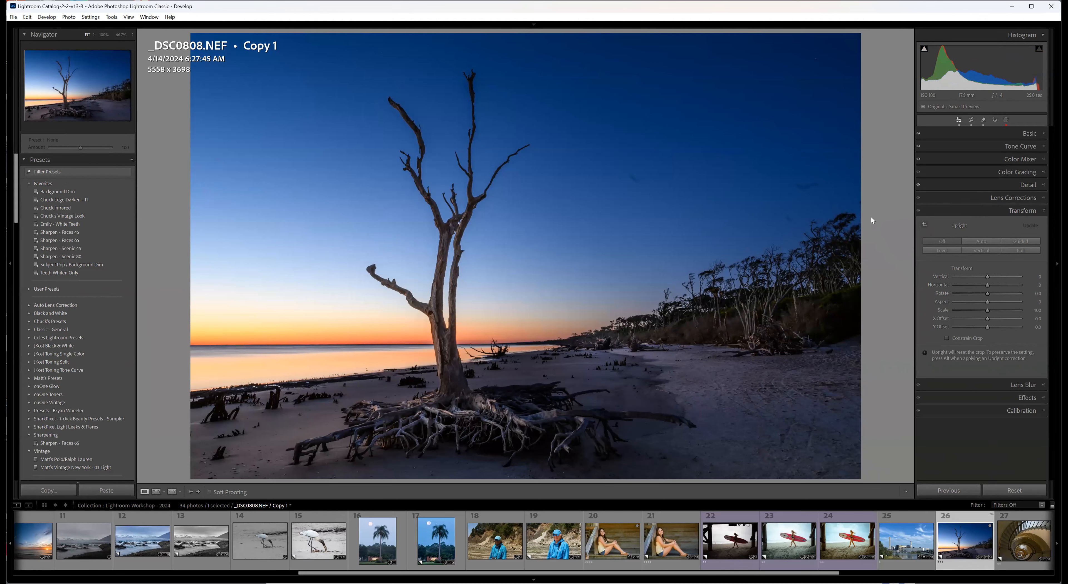
pyautogui.click(983, 120)
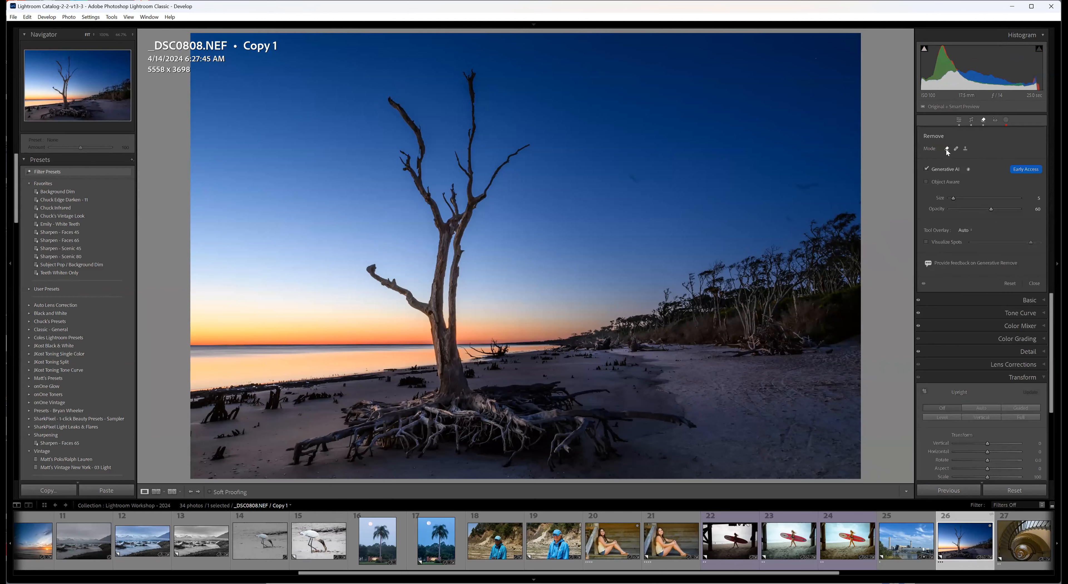
pyautogui.click(924, 168)
pyautogui.moveTo(811, 185); pyautogui.dragTo(815, 184)
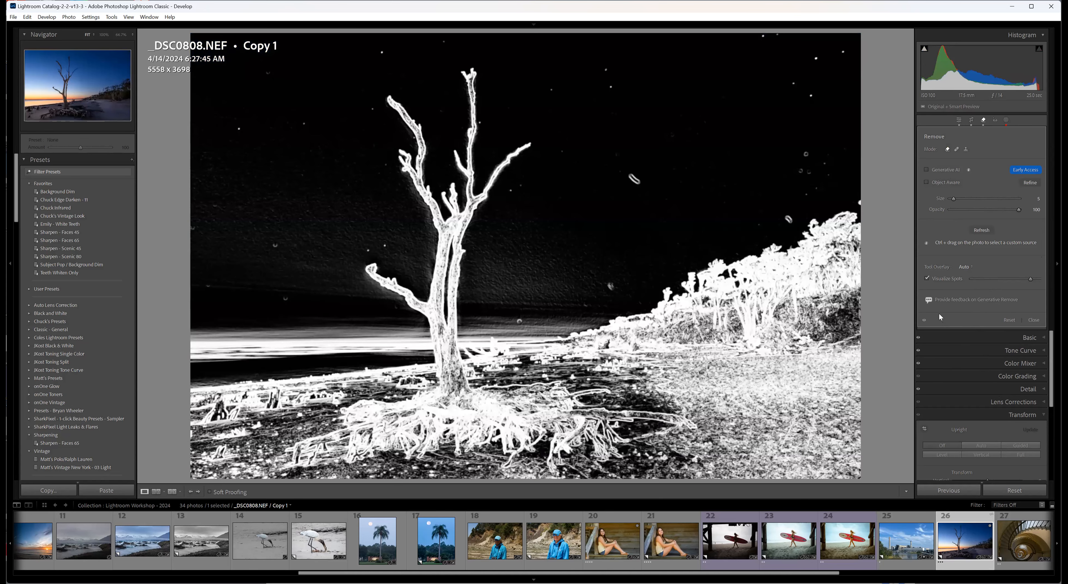
pyautogui.moveTo(1031, 279); pyautogui.dragTo(1024, 280)
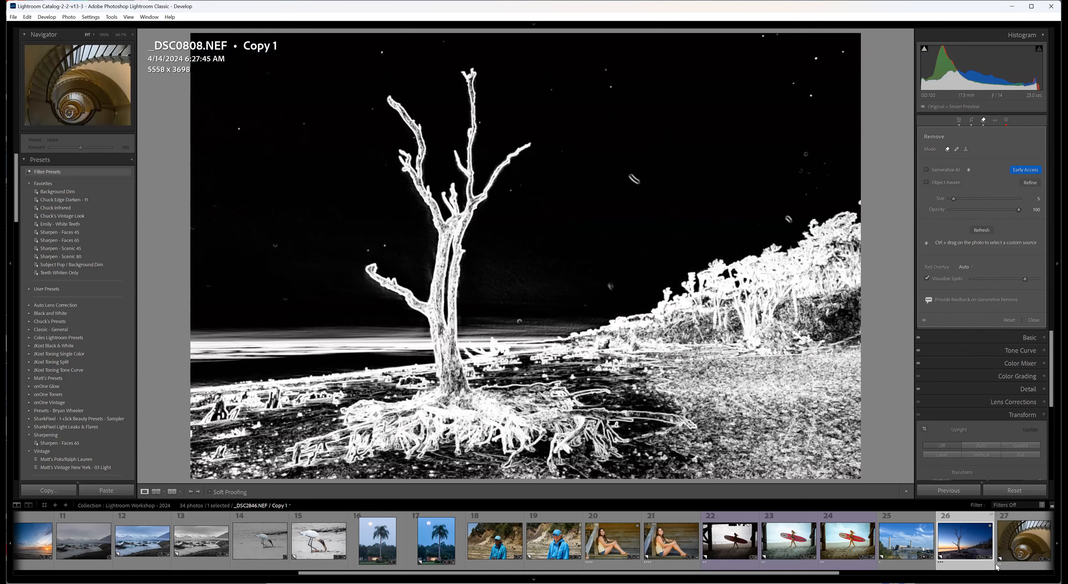
pyautogui.press('a')
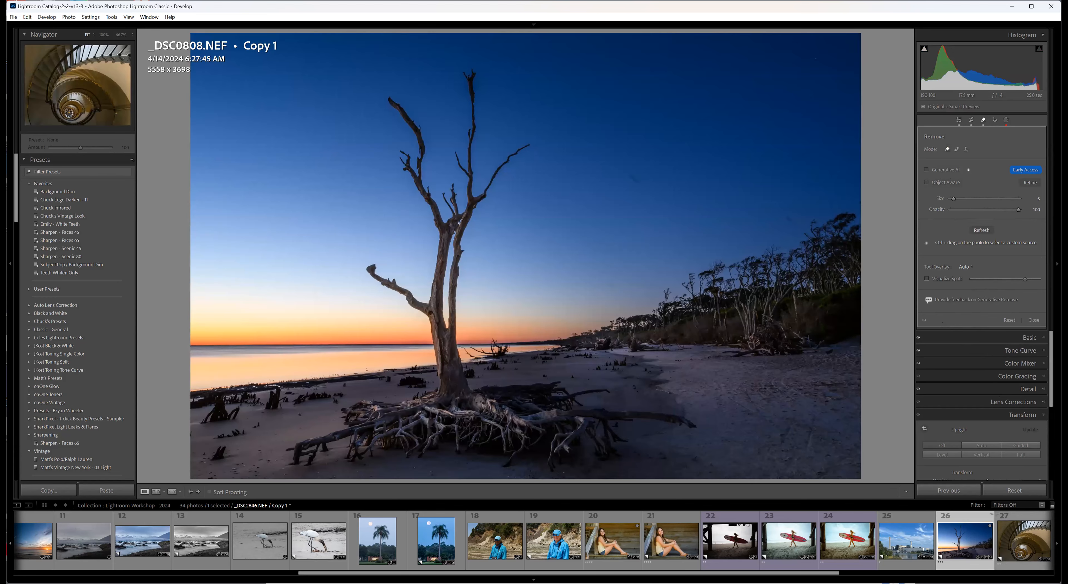
# Open the Detail settings for _DSC2846.NEF Copy 1 and examine the staircase's noise at 100% along with the ISO information.
pyautogui.click(1025, 570)
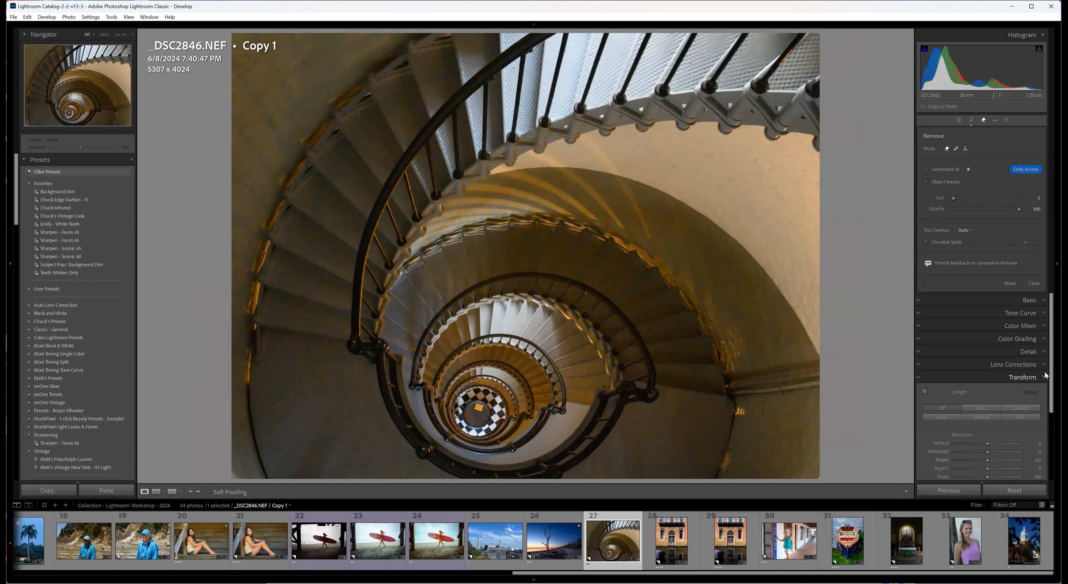
pyautogui.click(1041, 351)
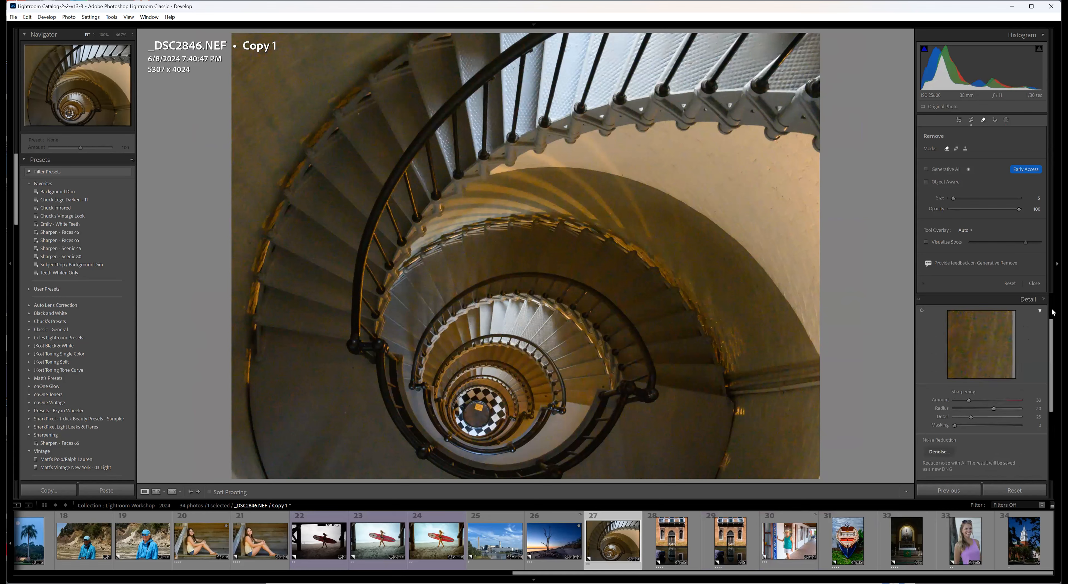
pyautogui.click(1034, 284)
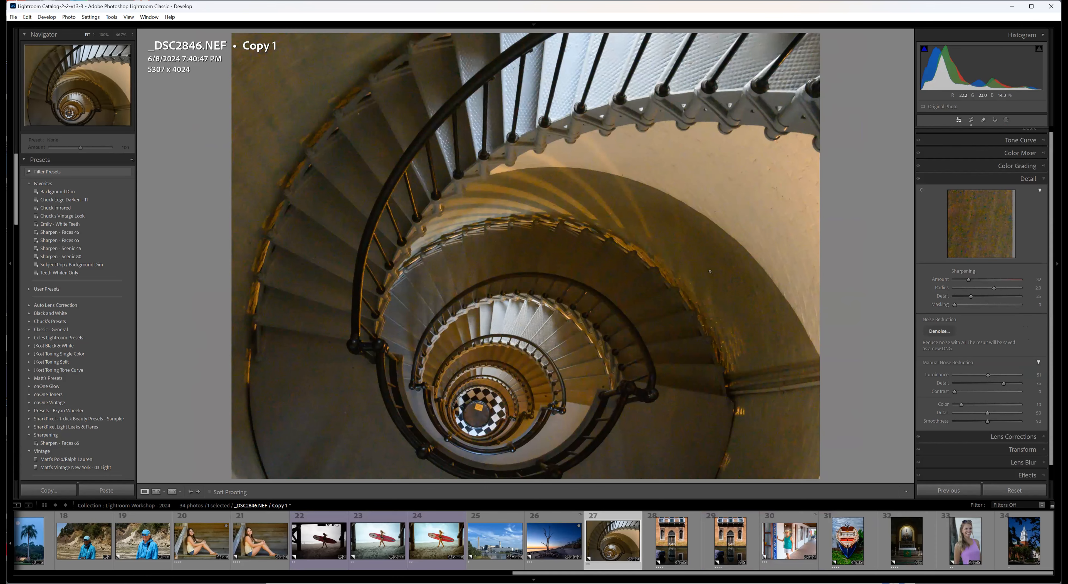
pyautogui.click(700, 263)
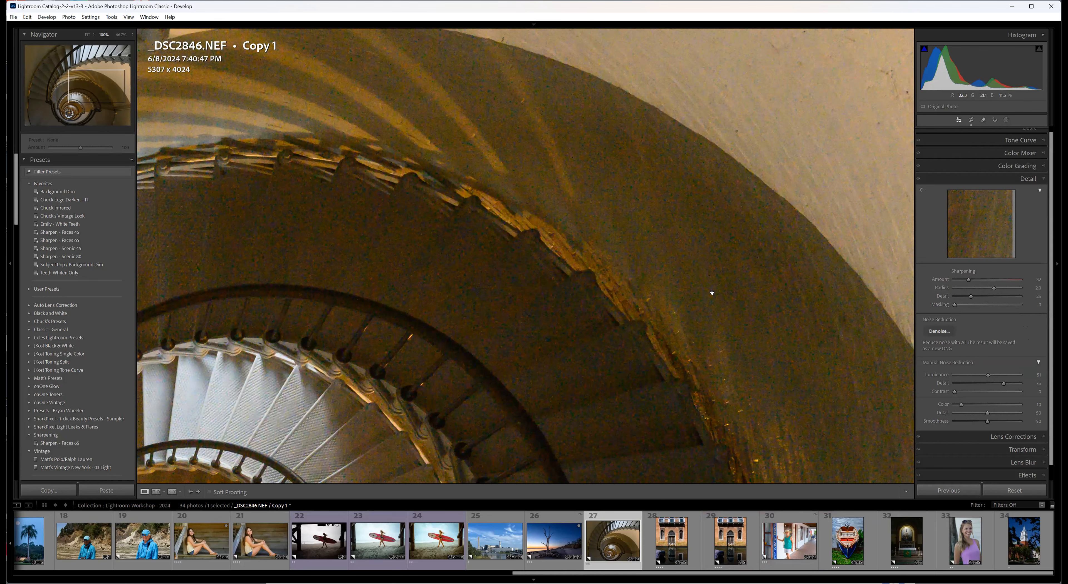
pyautogui.press('i')
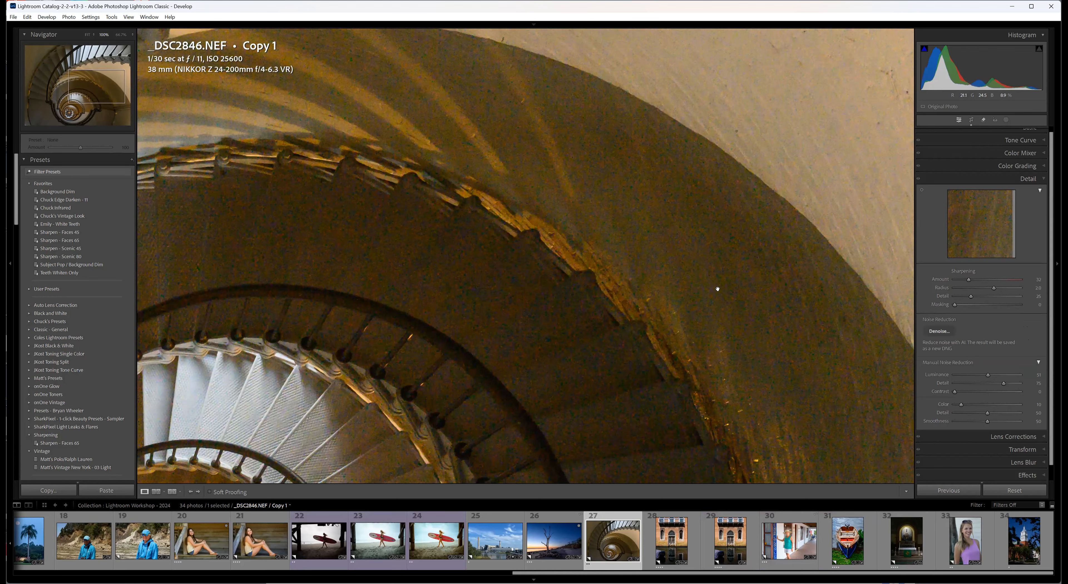
pyautogui.press('i')
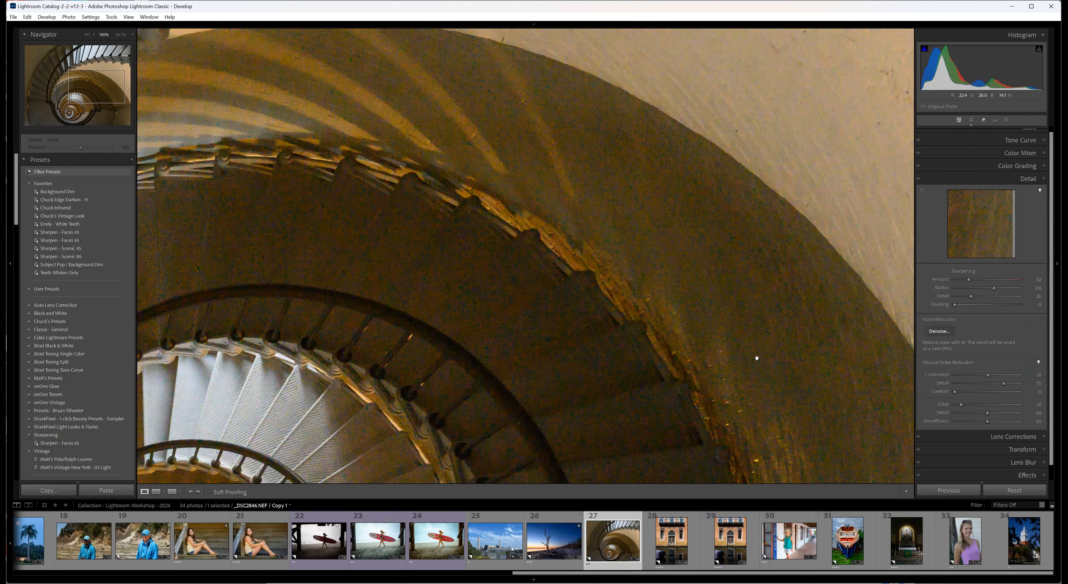
pyautogui.click(721, 349)
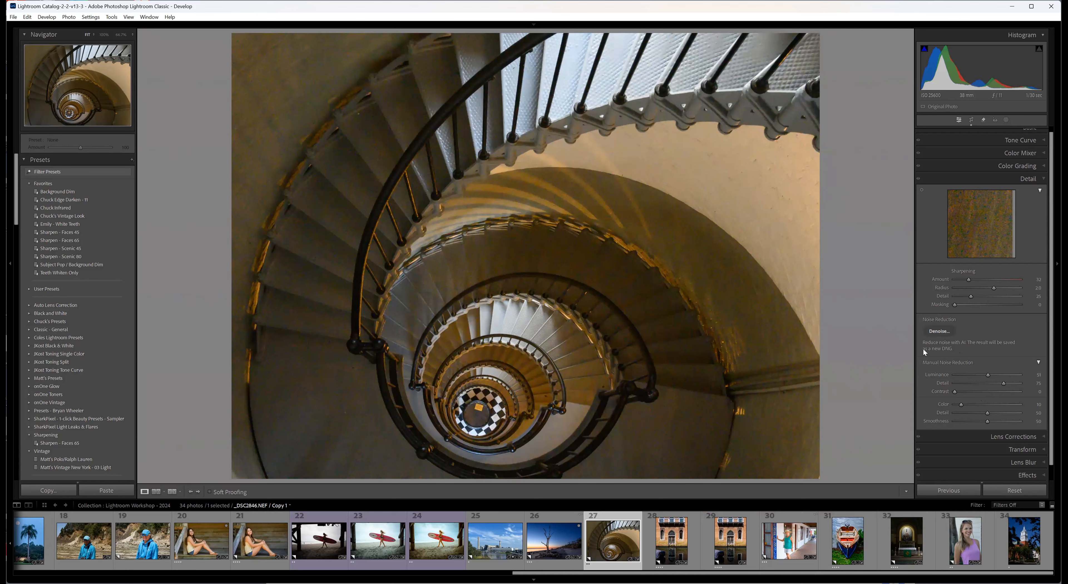
# Preview AI Denoise at amount 55 on the staircase steps, compare with and without enhancement, and dismiss the preview without enhancing.
pyautogui.click(938, 332)
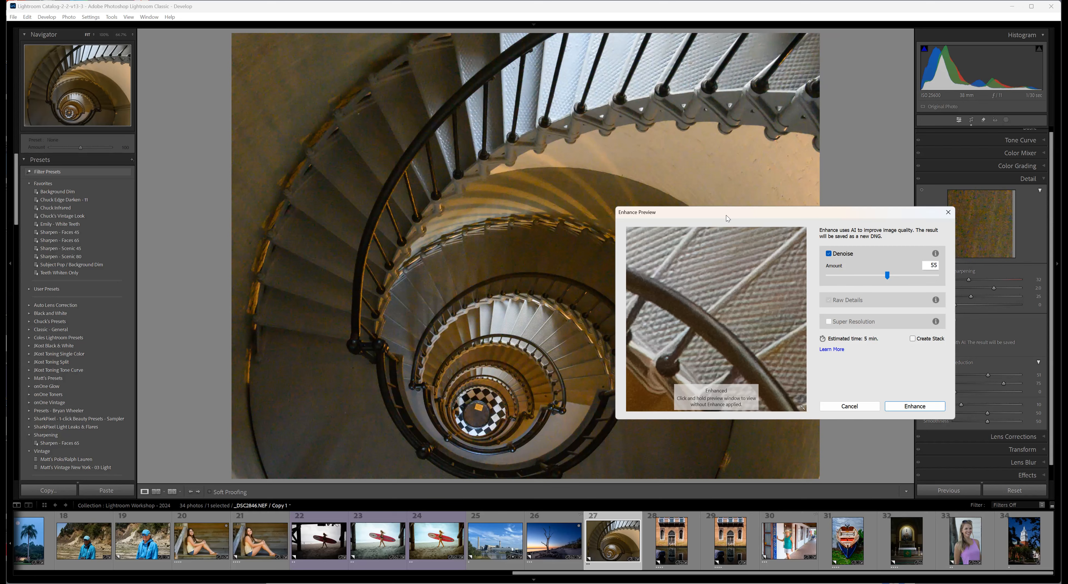
pyautogui.moveTo(727, 219); pyautogui.dragTo(554, 133)
pyautogui.moveTo(538, 254); pyautogui.dragTo(455, 233)
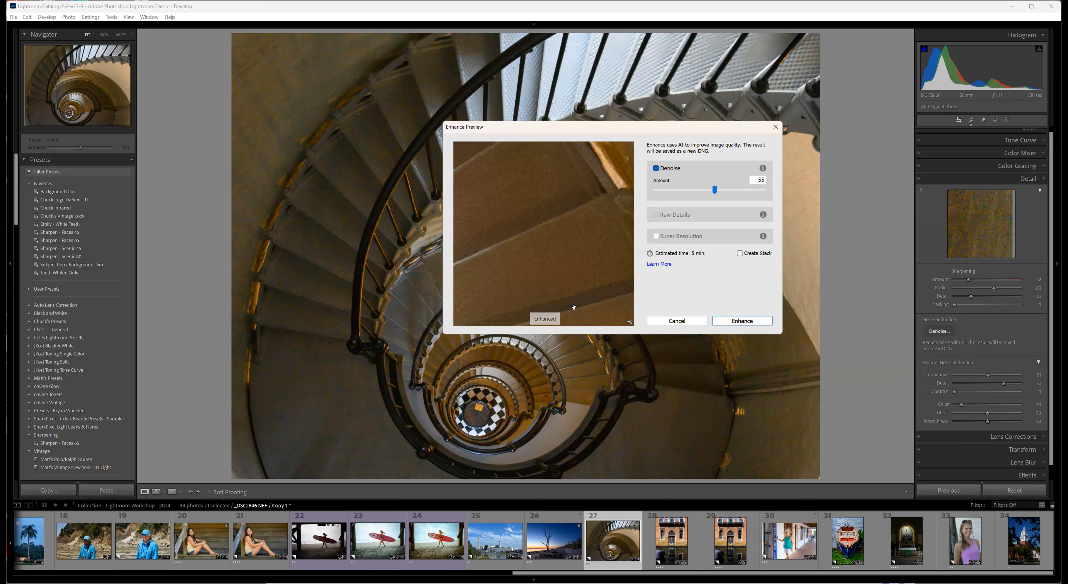
pyautogui.click(548, 252)
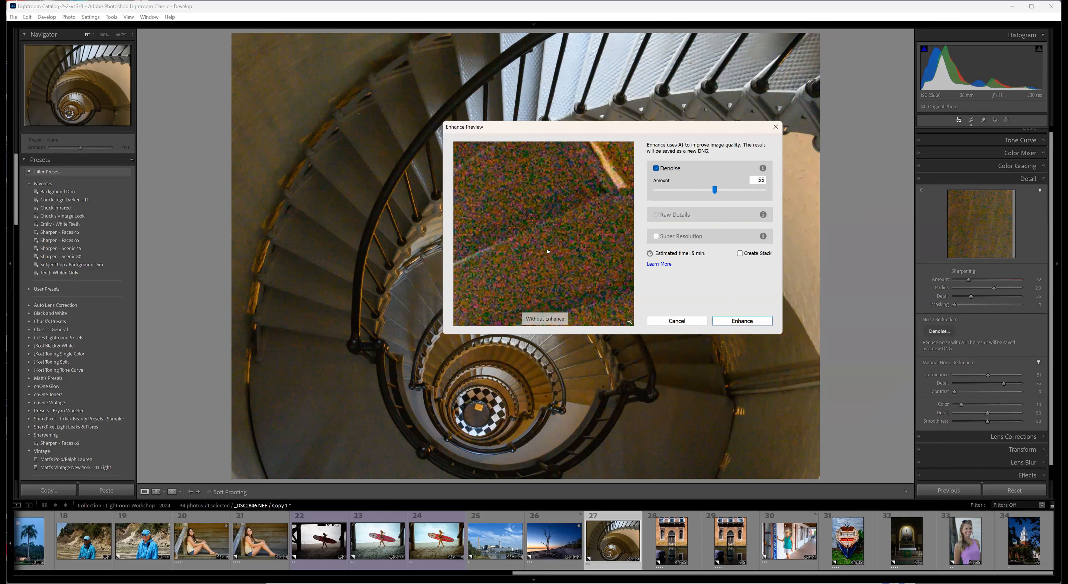
pyautogui.click(549, 251)
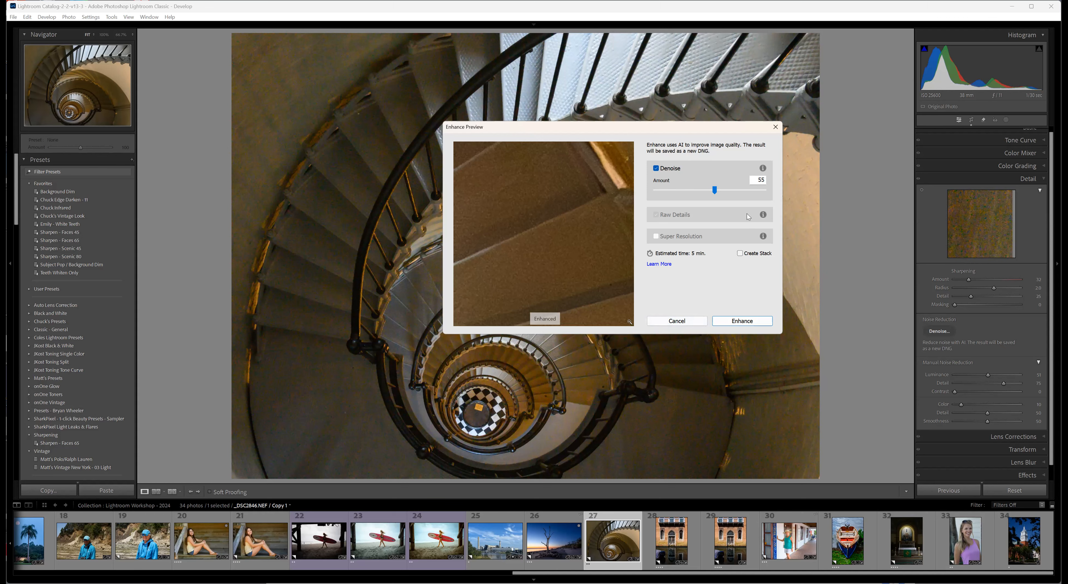
pyautogui.click(776, 128)
# Select _DSC3715.NEF Copy 1, the woman beside the coin shop sign, and apply Lens Blur to the photo.
pyautogui.click(800, 563)
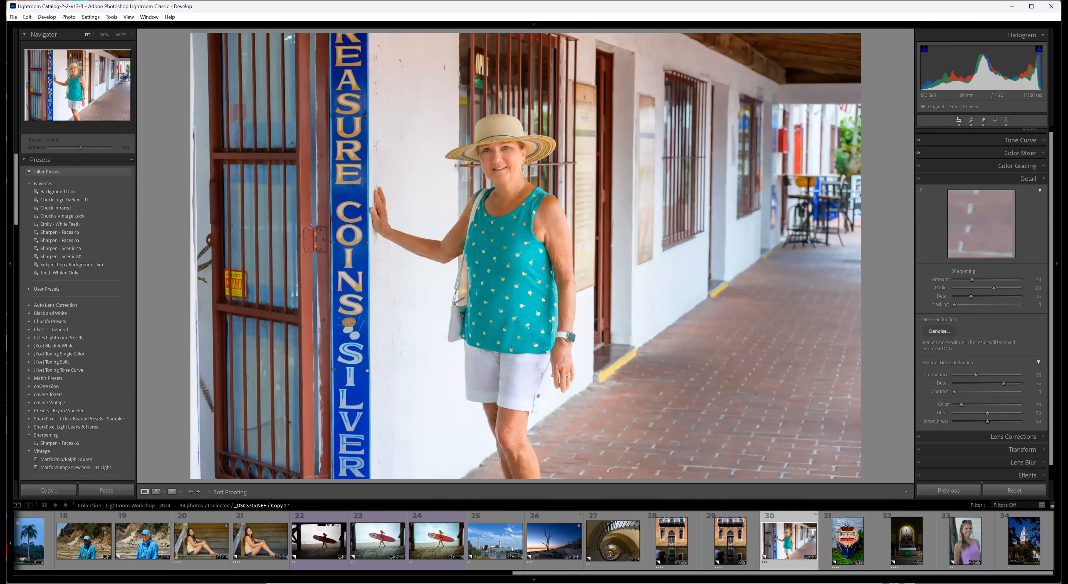
pyautogui.click(1045, 180)
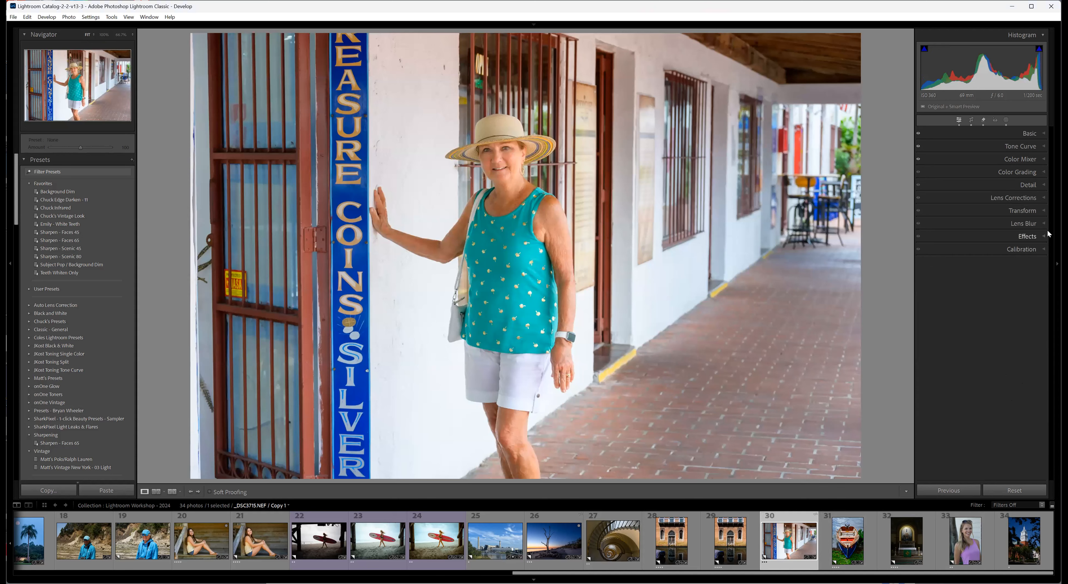
pyautogui.click(1043, 224)
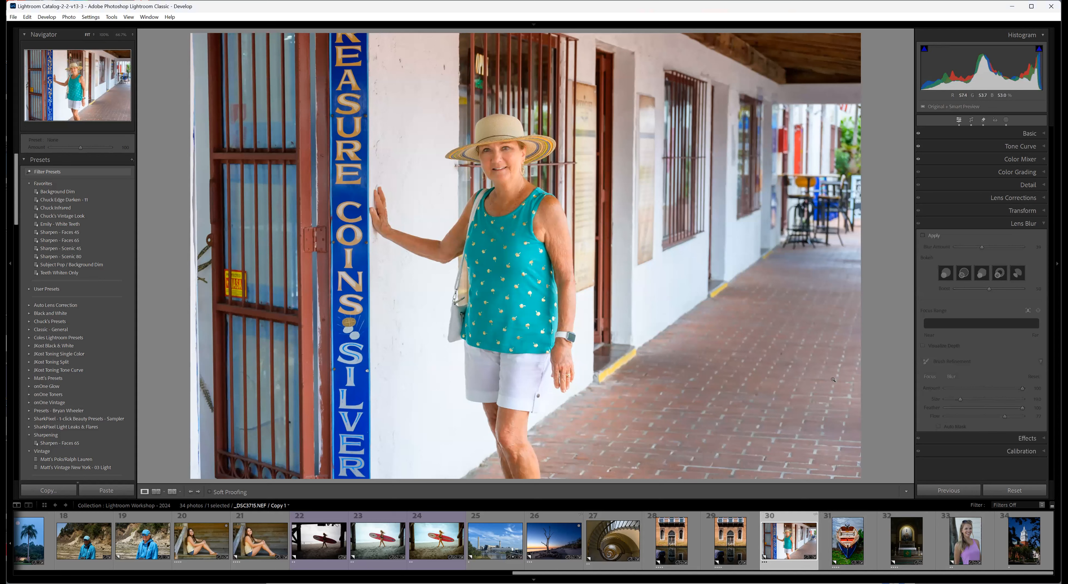
pyautogui.click(923, 237)
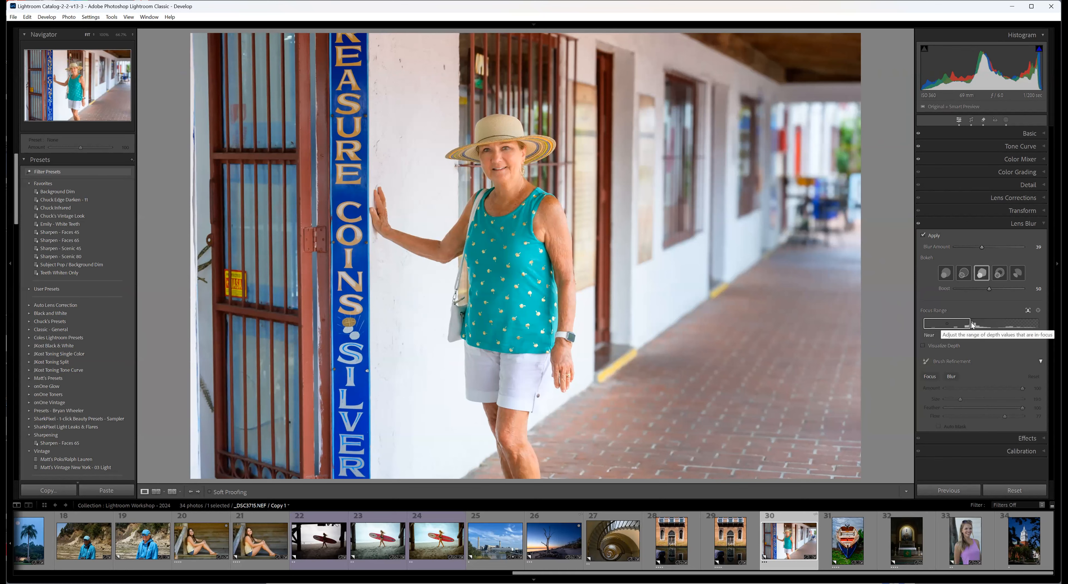
# Nudge the Lens Blur focus range slightly toward Near, set the blur amount to 33, and compare the photo with and without the blur.
pyautogui.moveTo(952, 326)
pyautogui.mouseDown()
pyautogui.moveTo(967, 327)
pyautogui.moveTo(949, 326)
pyautogui.mouseUp()
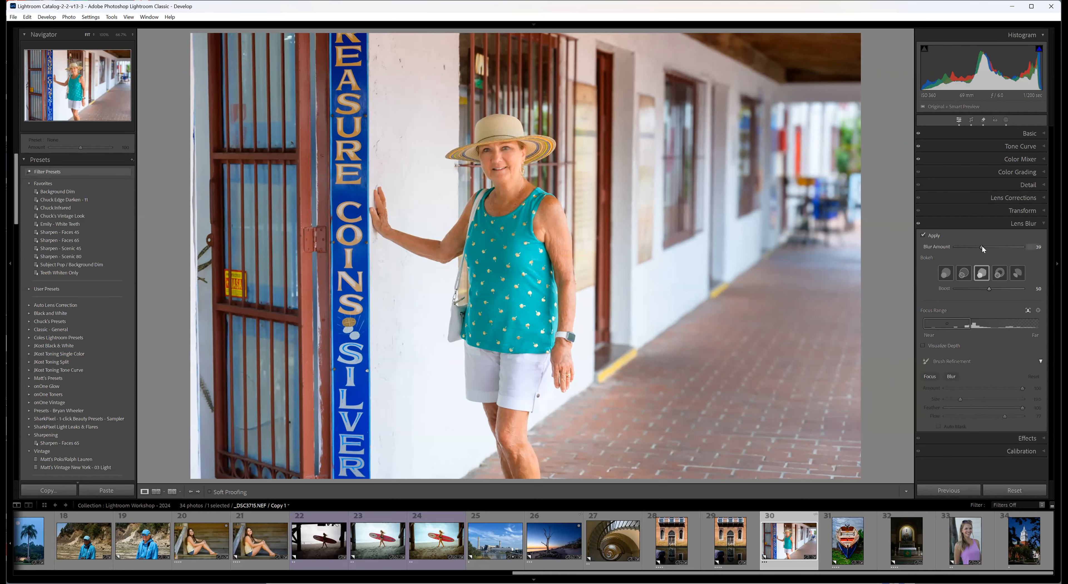
pyautogui.moveTo(978, 246); pyautogui.dragTo(978, 245)
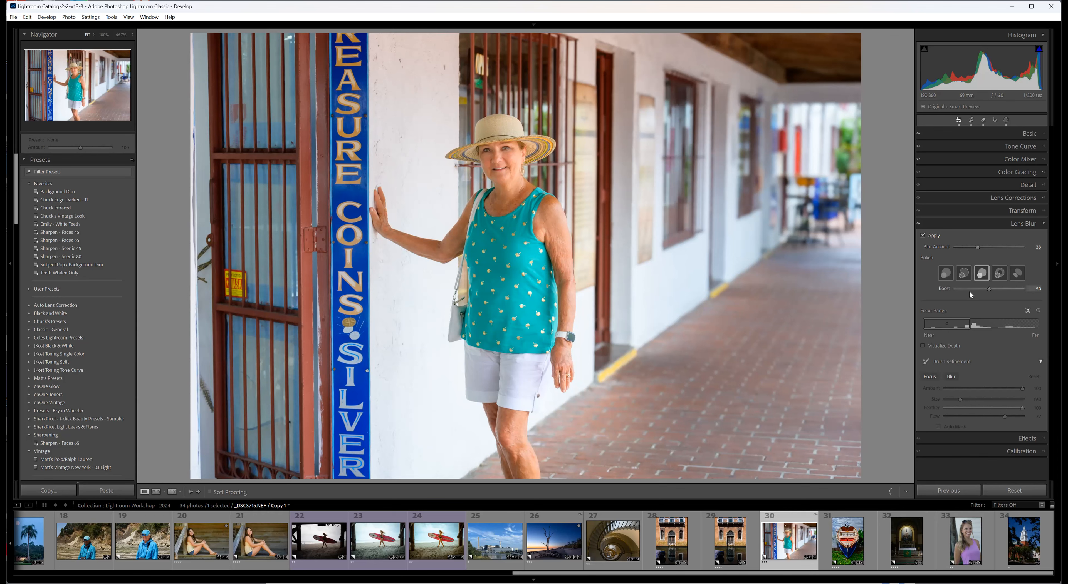
pyautogui.click(918, 225)
pyautogui.click(918, 225)
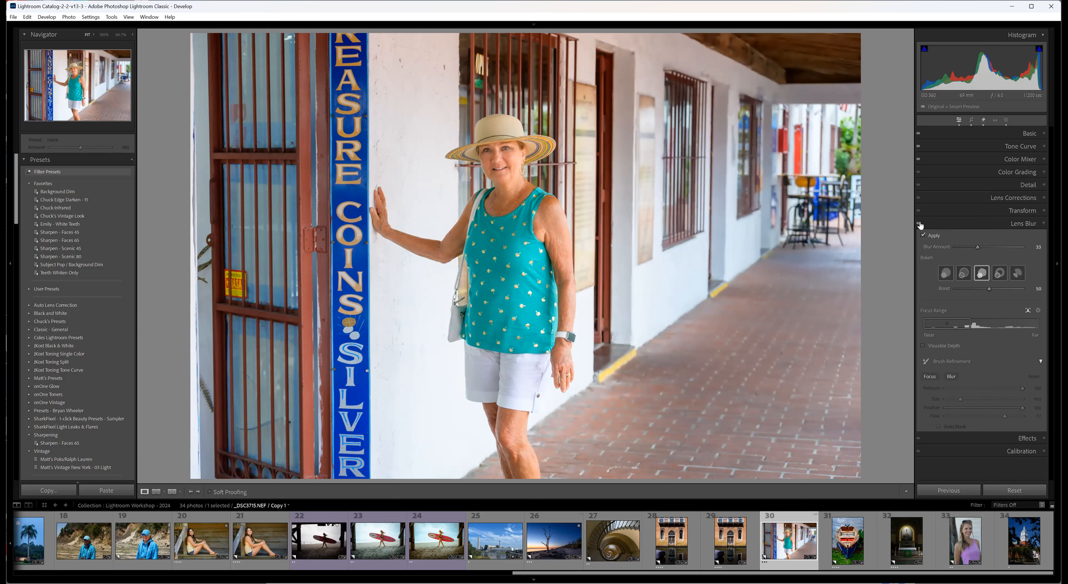
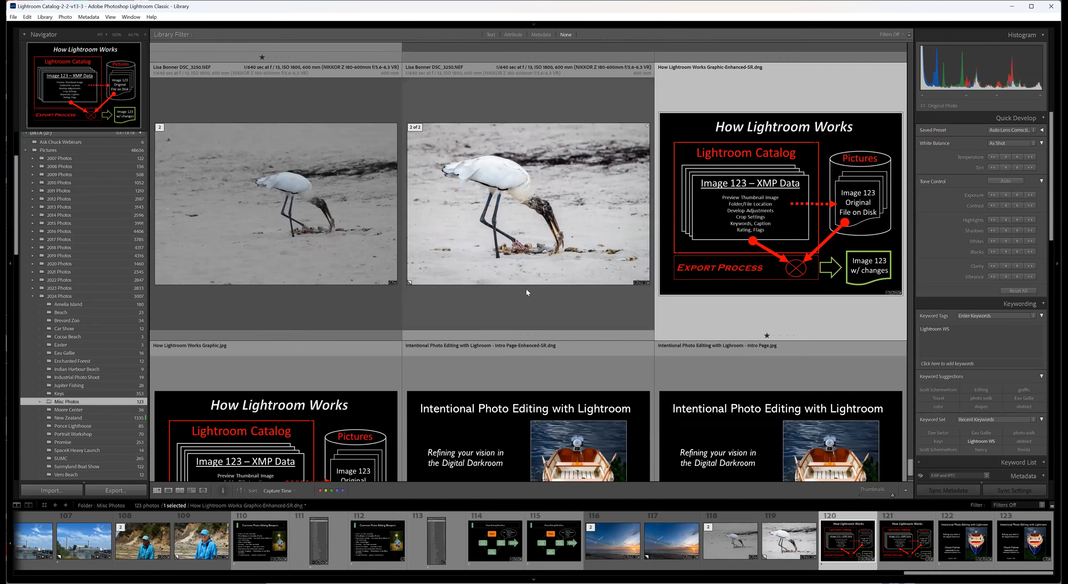
# Synchronize the Misc Photos folder, importing new photos through the import dialog and scanning for metadata updates.
pyautogui.scroll(3, 521, 305)
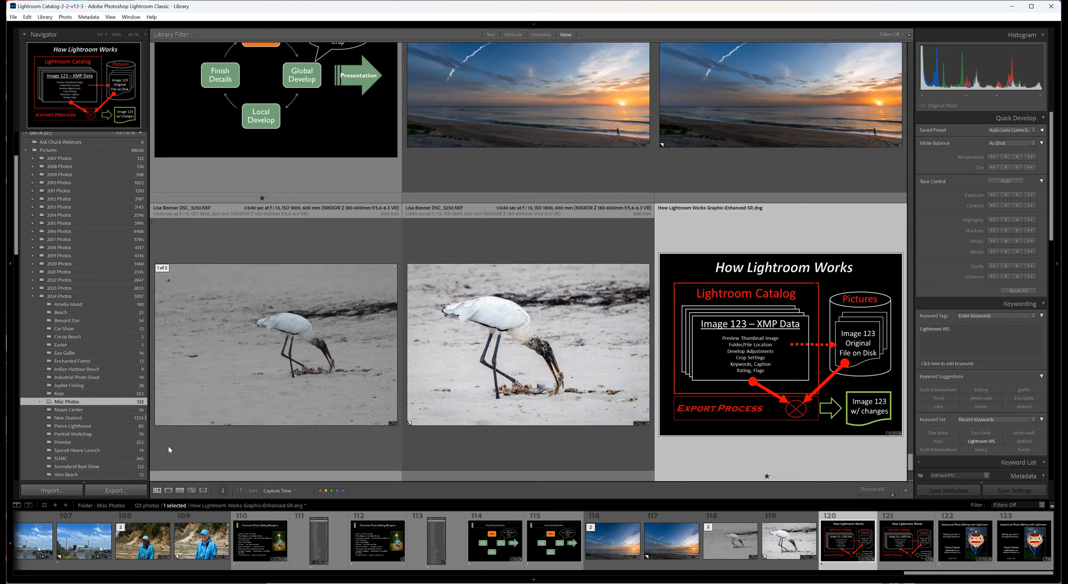
pyautogui.rightClick(88, 403)
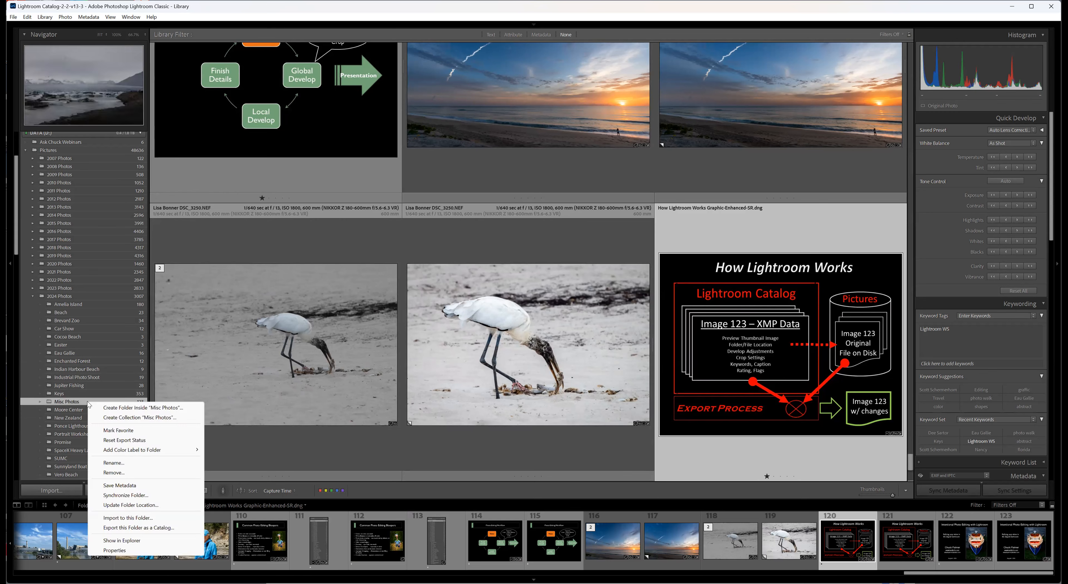
pyautogui.click(124, 496)
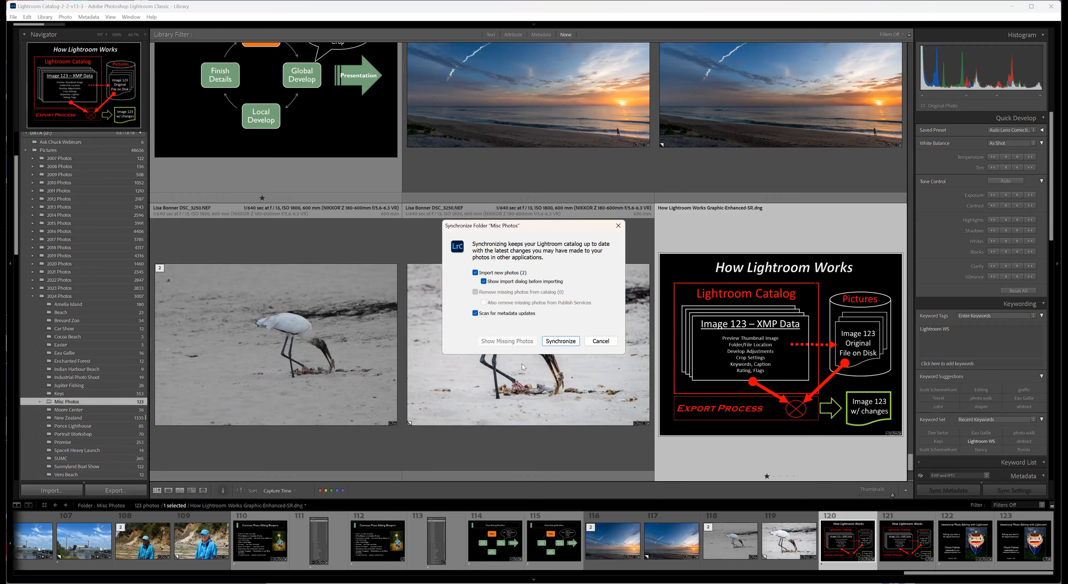
pyautogui.click(567, 343)
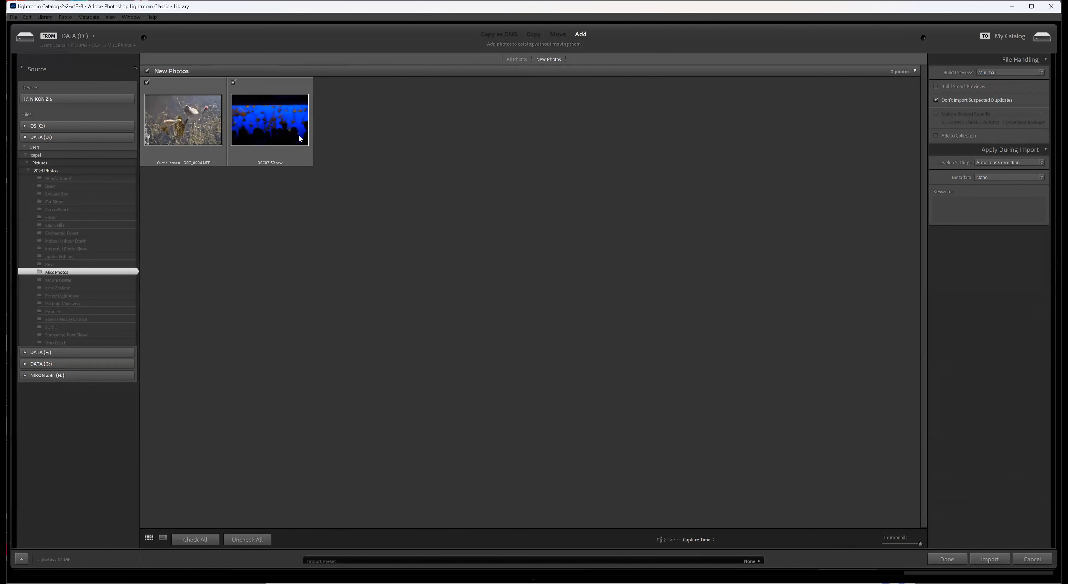
# Add the keyword Lightroom WS to the two new photos and import them into the catalog.
pyautogui.click(235, 157)
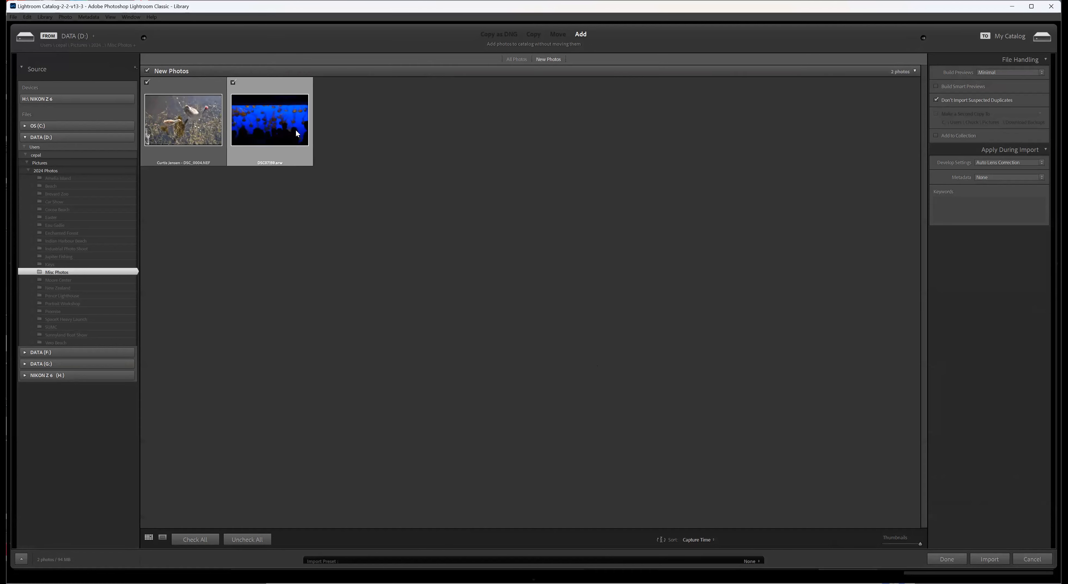
pyautogui.click(992, 214)
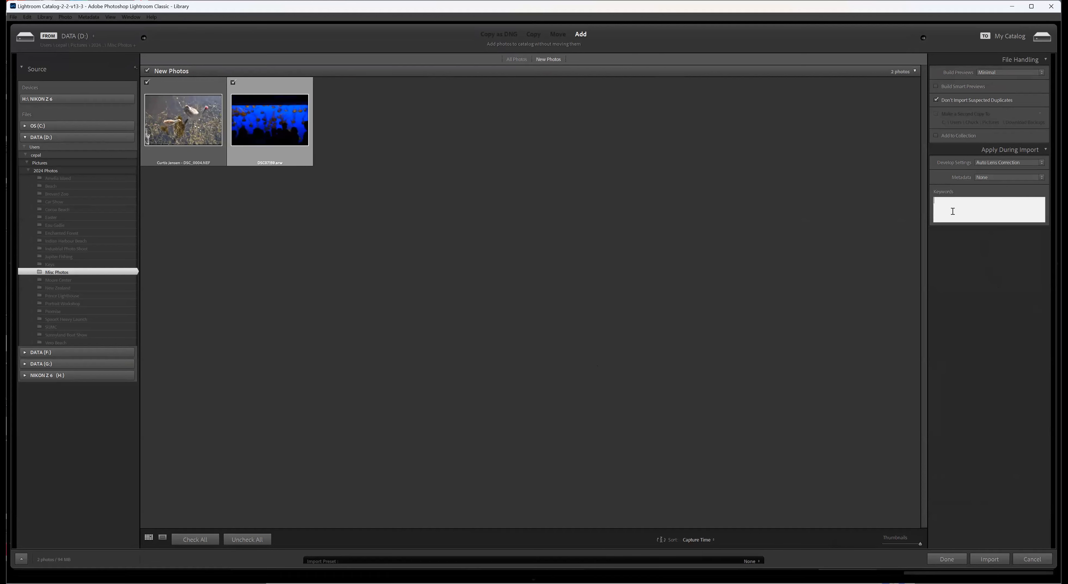
pyautogui.write('Lightroom WS')
pyautogui.press('Return')
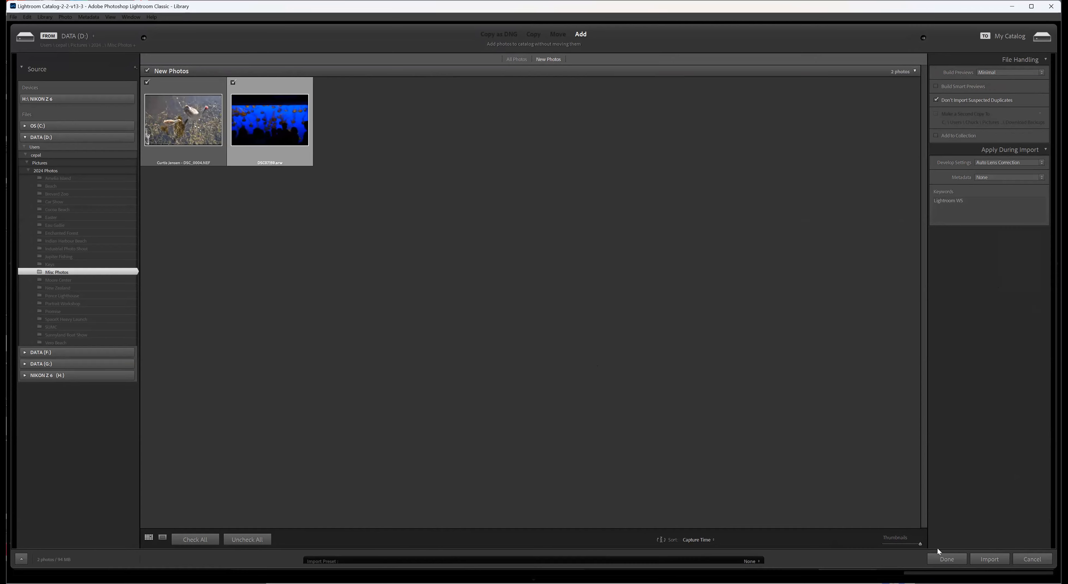
pyautogui.click(989, 559)
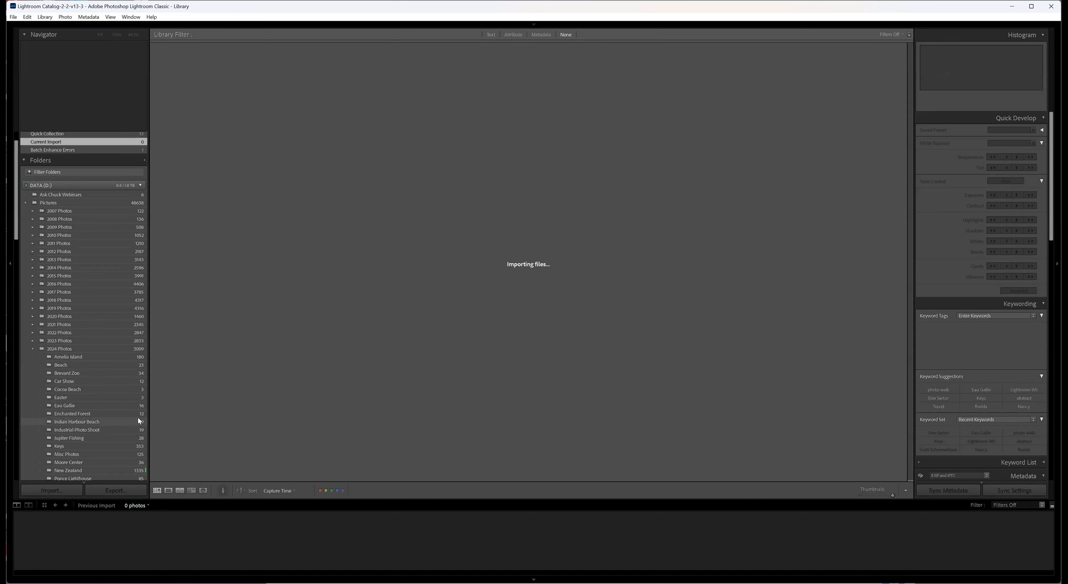
# Return to the Misc Photos folder and look over the newly imported jellyfish photo DSC07159.arw among its contents.
pyautogui.scroll(-5, 94, 403)
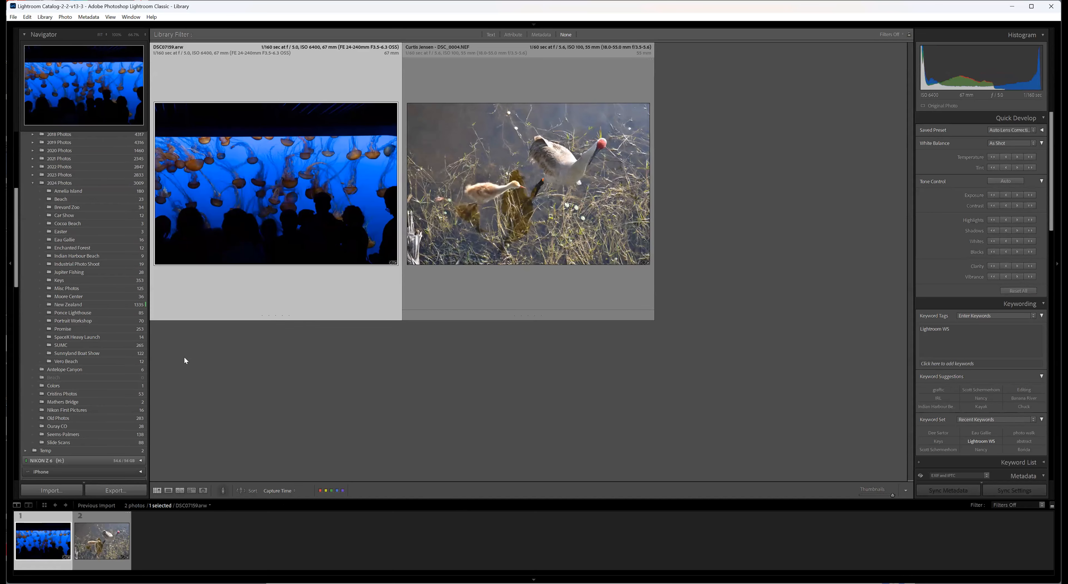
pyautogui.click(87, 289)
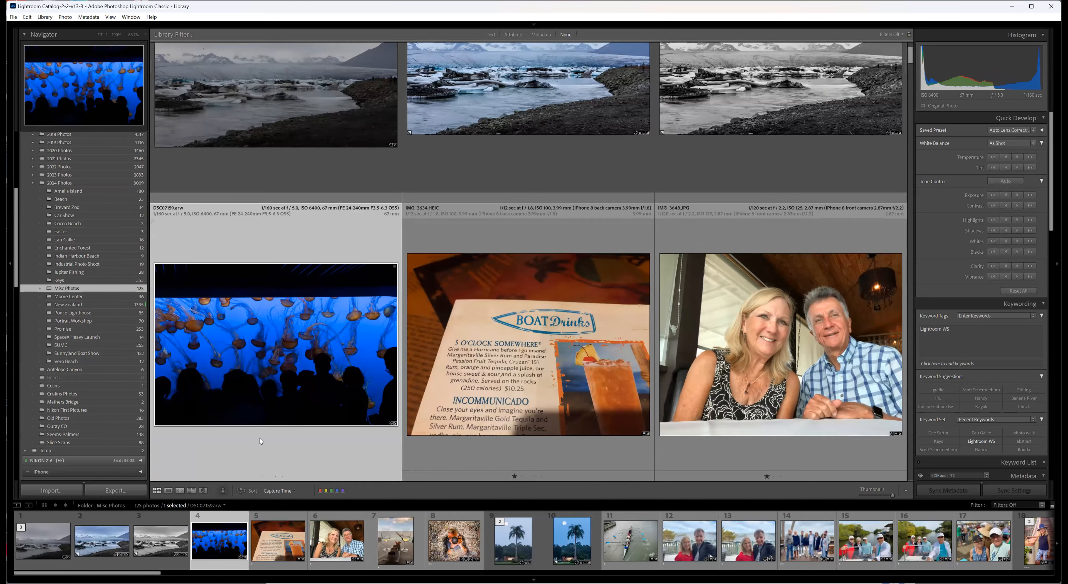
pyautogui.scroll(-2, 257, 435)
pyautogui.scroll(2, 254, 426)
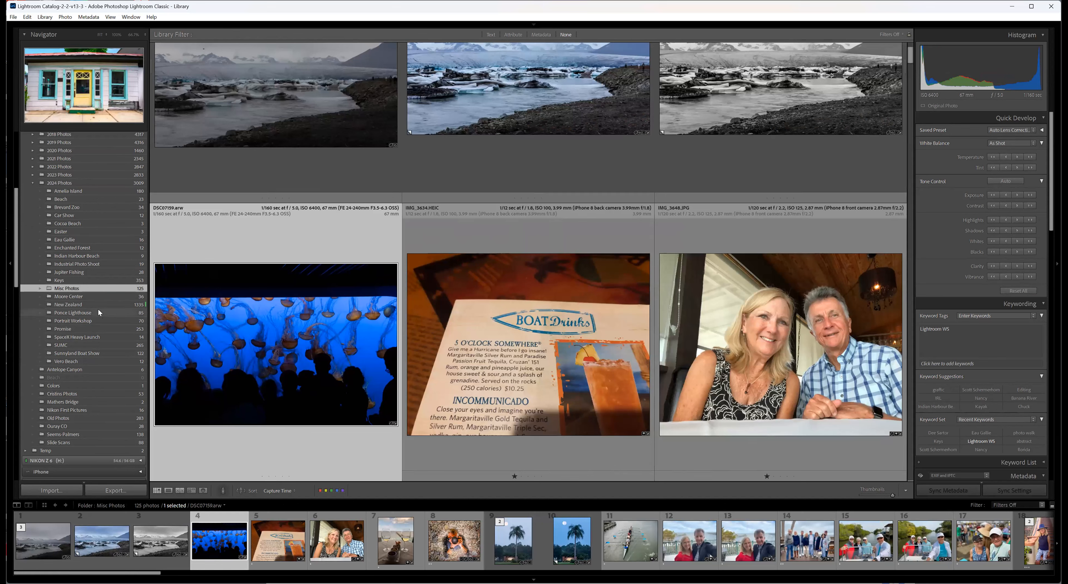
# Select _DSC1726-Pano.dng in the Beach folder, examine the command for moving it into Misc Photos, and dismiss it.
pyautogui.click(78, 200)
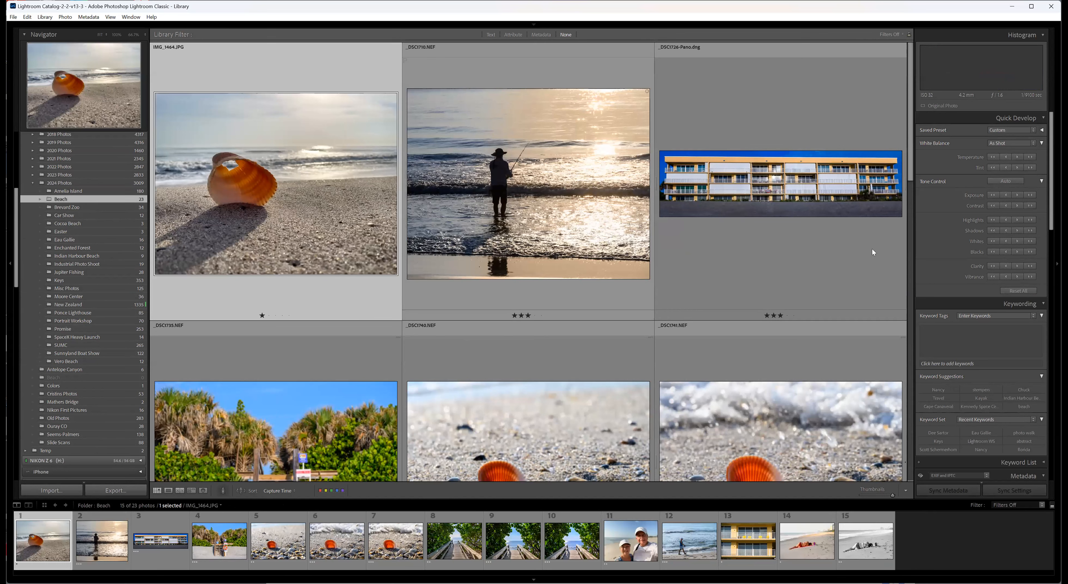
pyautogui.click(820, 231)
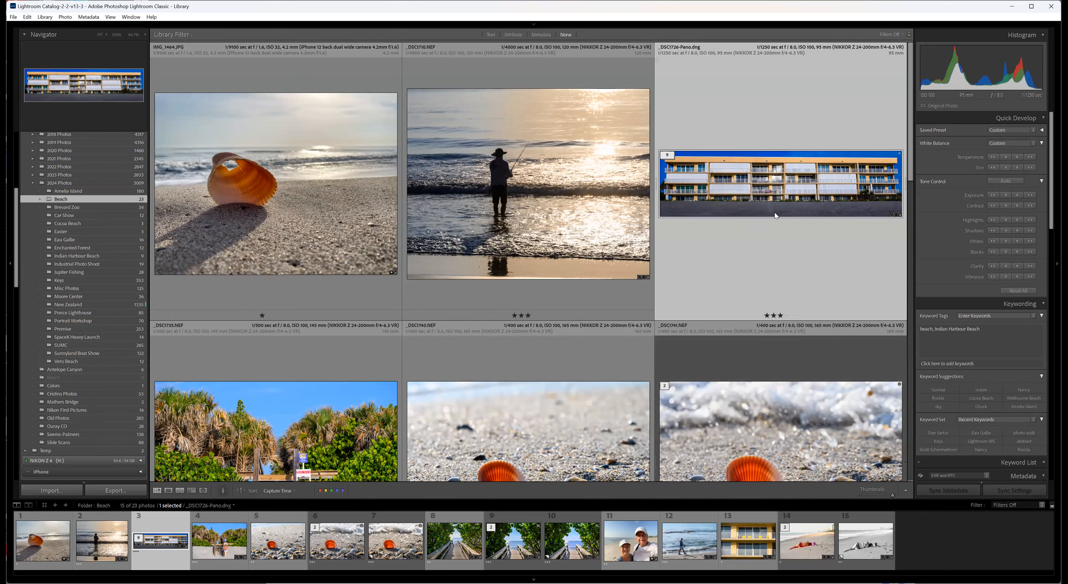
pyautogui.moveTo(776, 199); pyautogui.dragTo(773, 239)
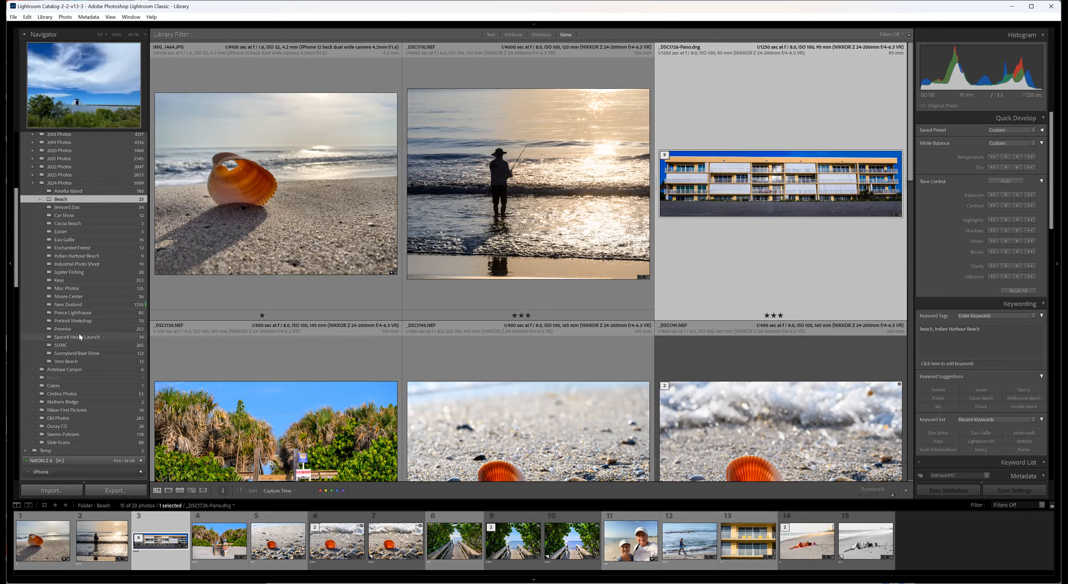
pyautogui.rightClick(76, 289)
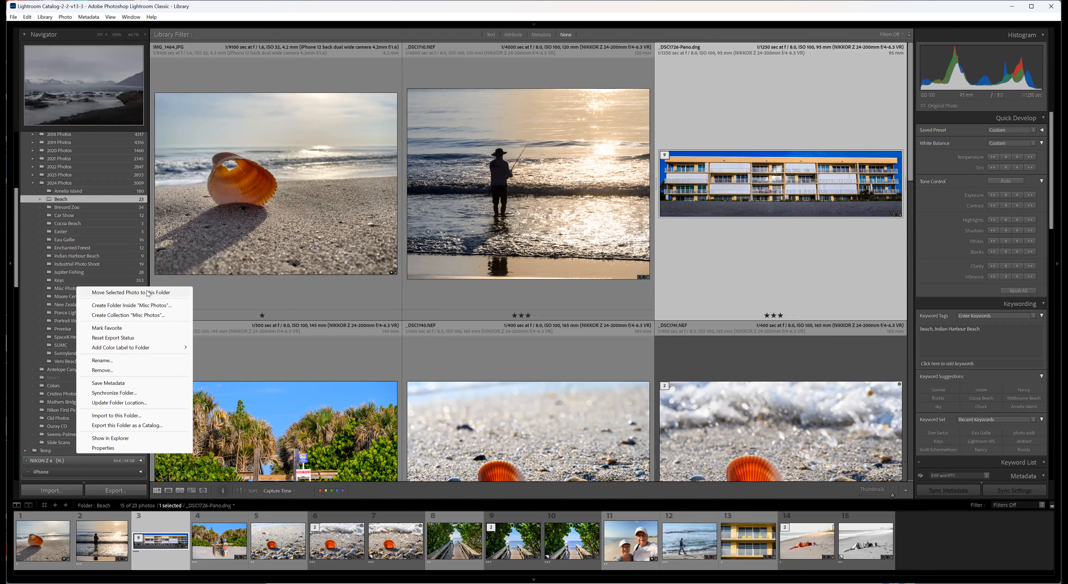
pyautogui.click(224, 294)
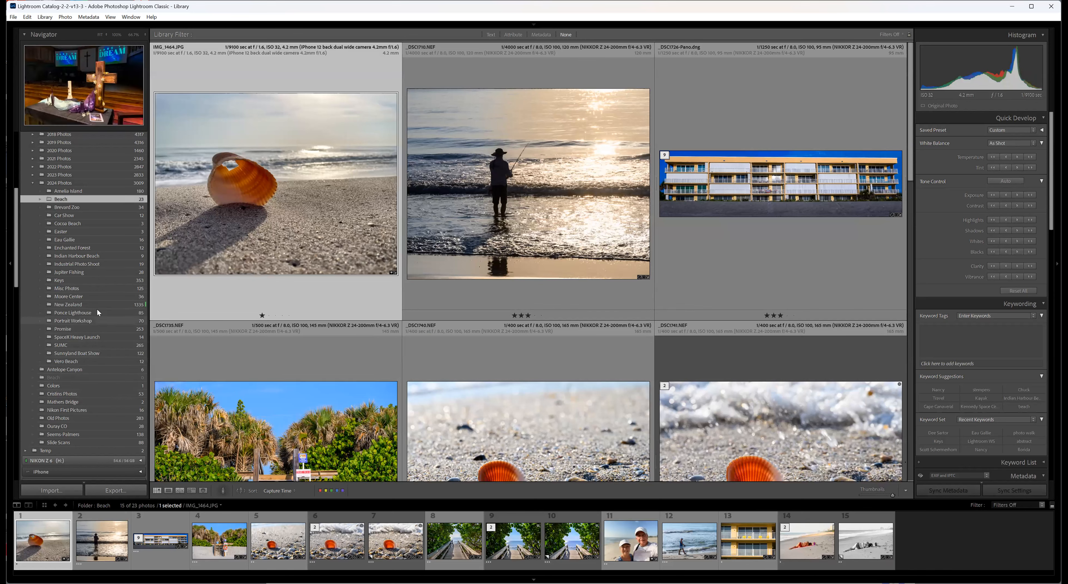
# Open the Keys folder, review its folder management commands, and dismiss them without choosing one.
pyautogui.click(77, 280)
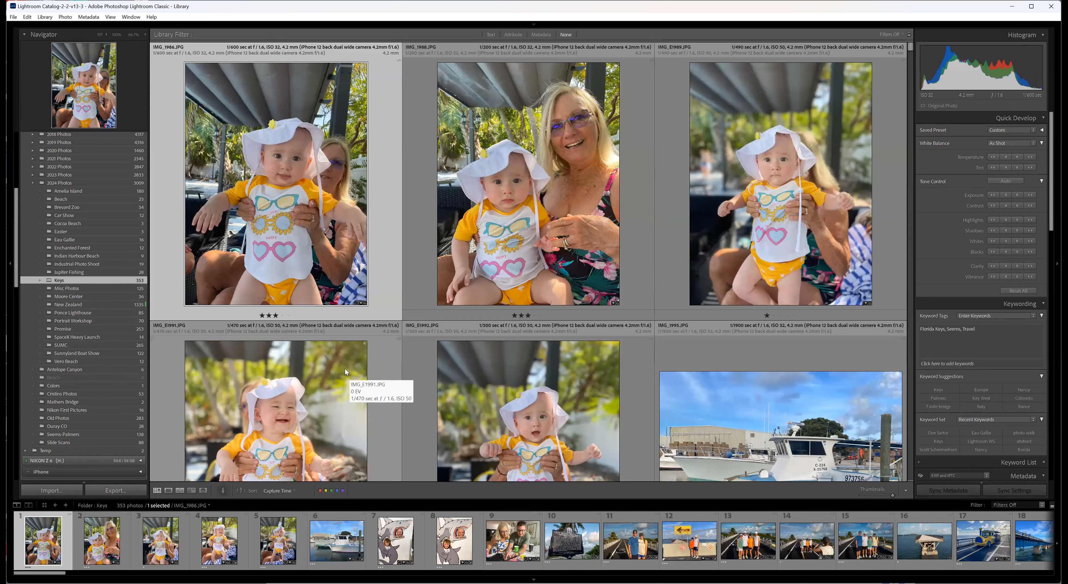
pyautogui.rightClick(104, 283)
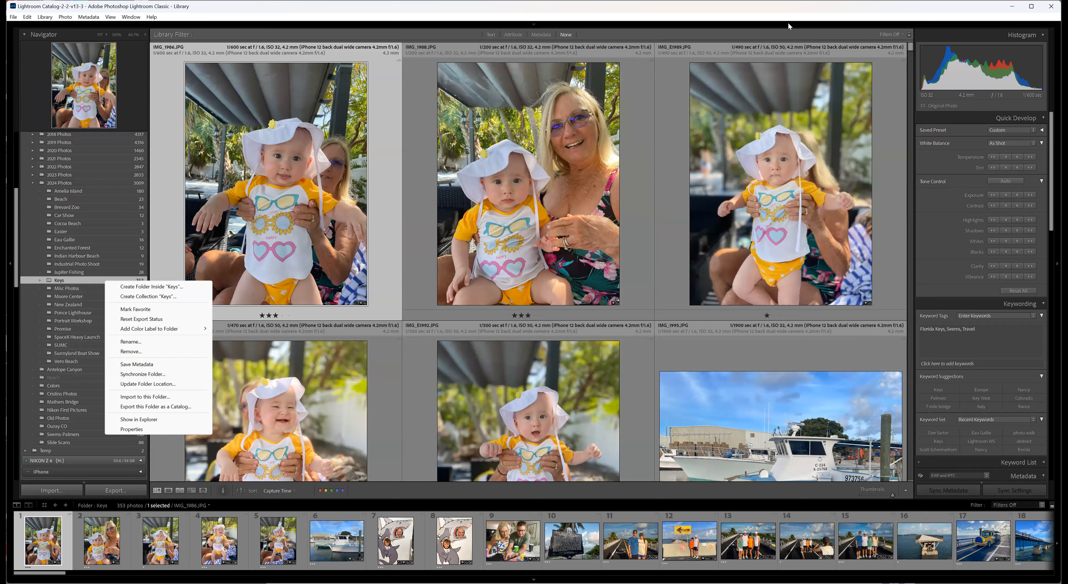
pyautogui.click(785, 12)
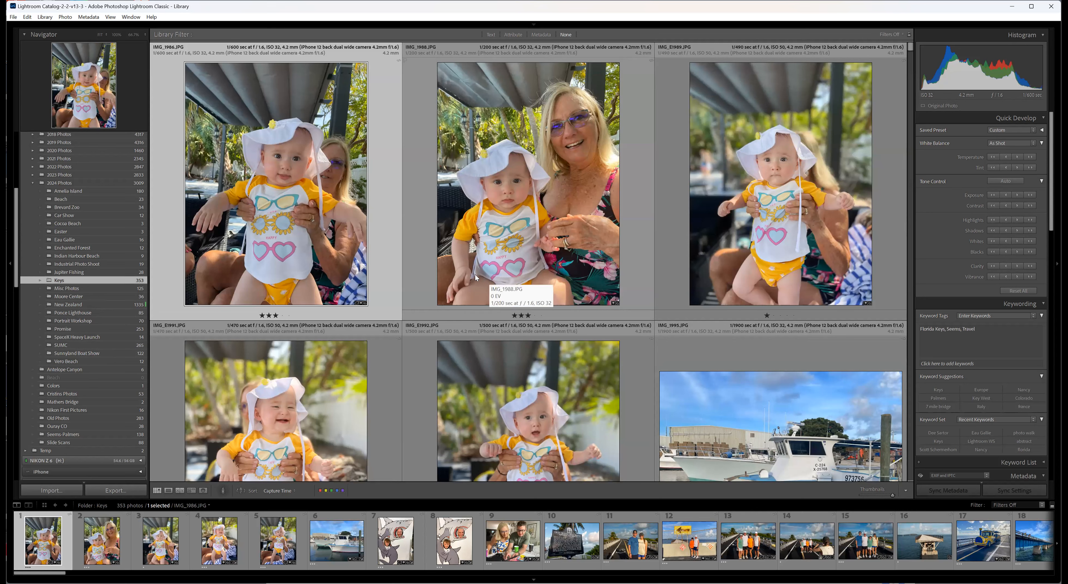
# Select the first three photos in the Keys folder, IMG_1986.JPG, IMG_1988.JPG and IMG_E1989.JPG, as a group.
pyautogui.click(512, 228)
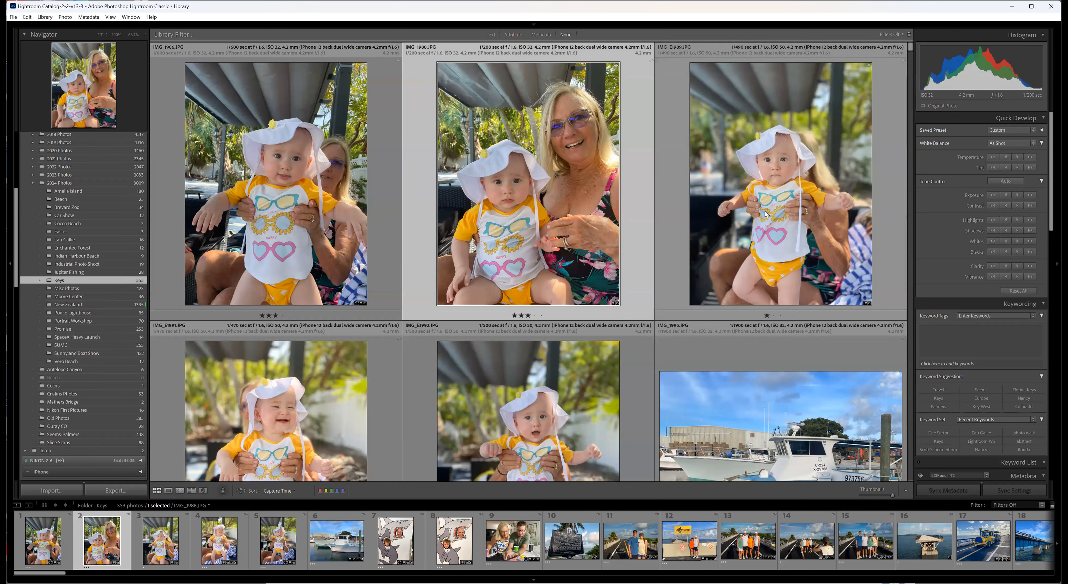
pyautogui.click(787, 179)
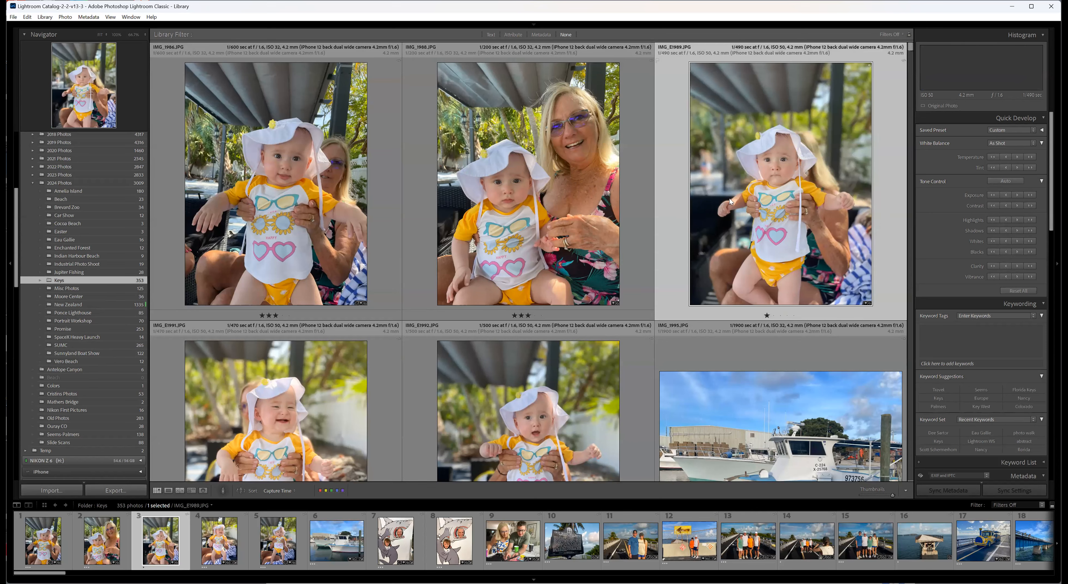
pyautogui.keyDown('shift'); pyautogui.click(349, 197); pyautogui.keyUp('shift')
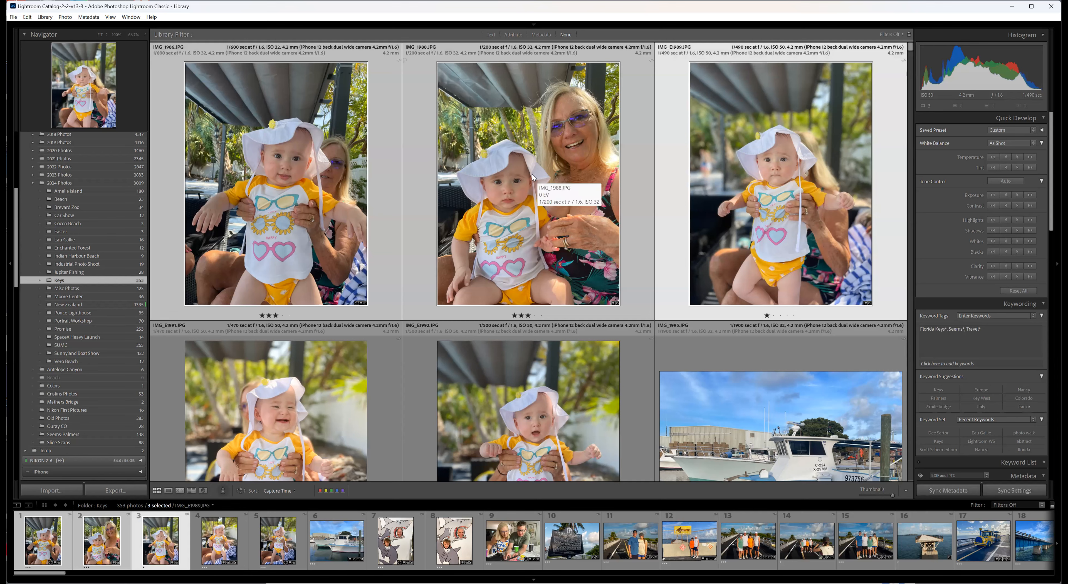
pyautogui.moveTo(530, 181); pyautogui.dragTo(506, 186)
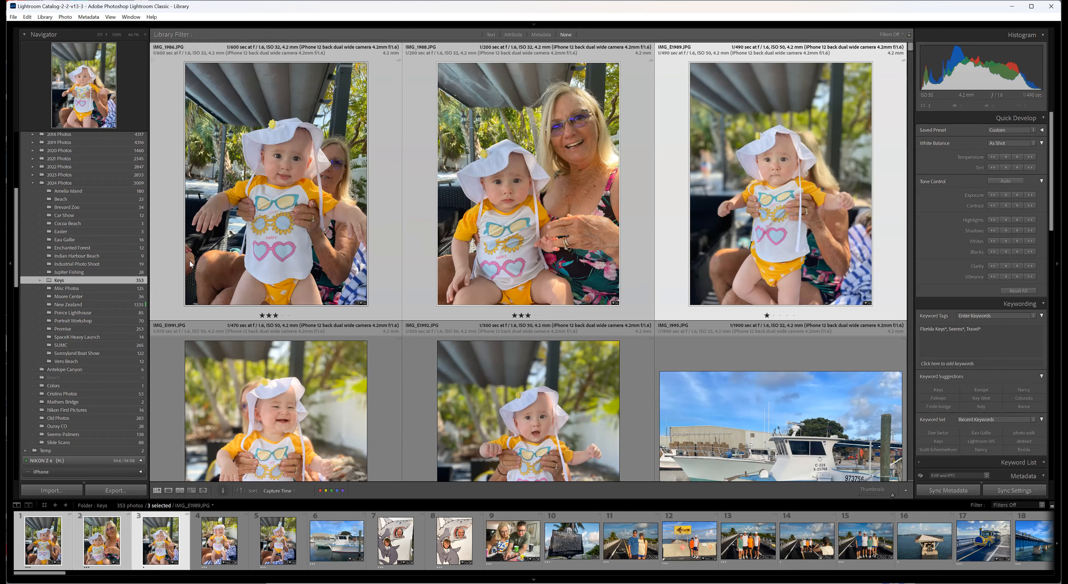
# Open the 2024 Photos folder and examine its commands for creating subfolders and managing the folder, choosing none.
pyautogui.moveTo(83, 201)
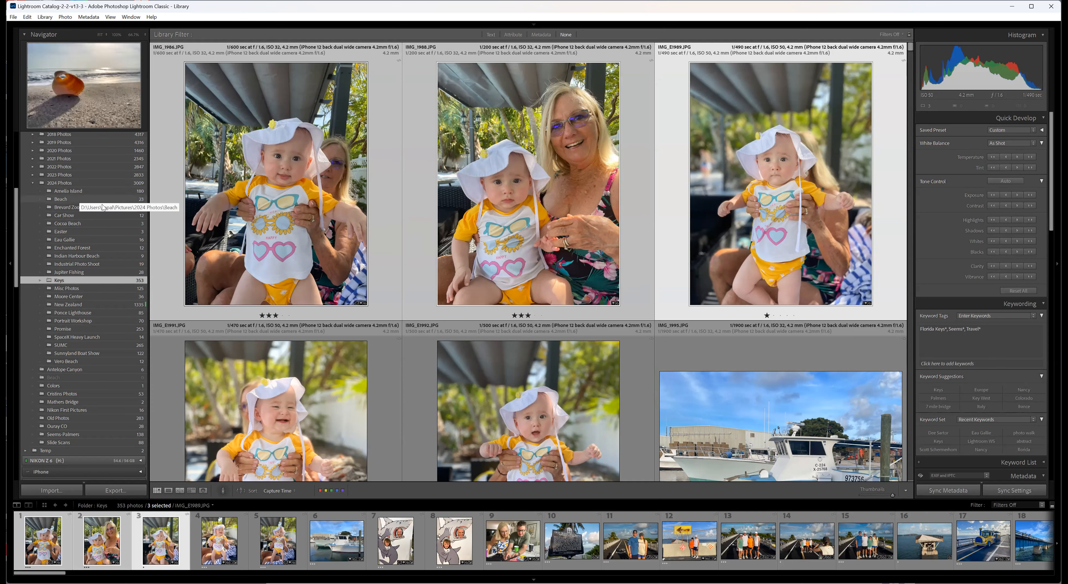
pyautogui.click(78, 182)
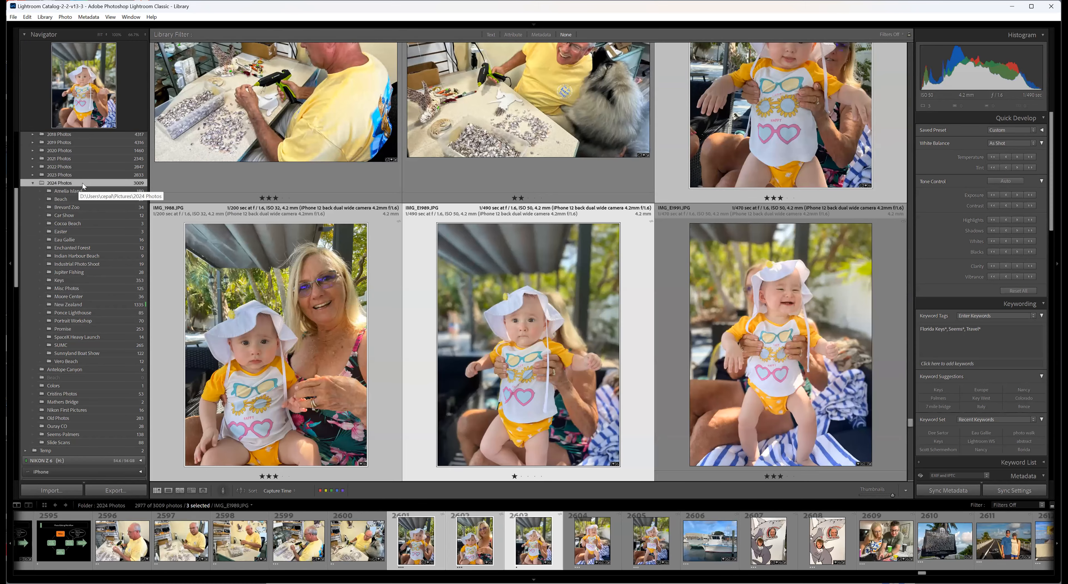
pyautogui.rightClick(82, 183)
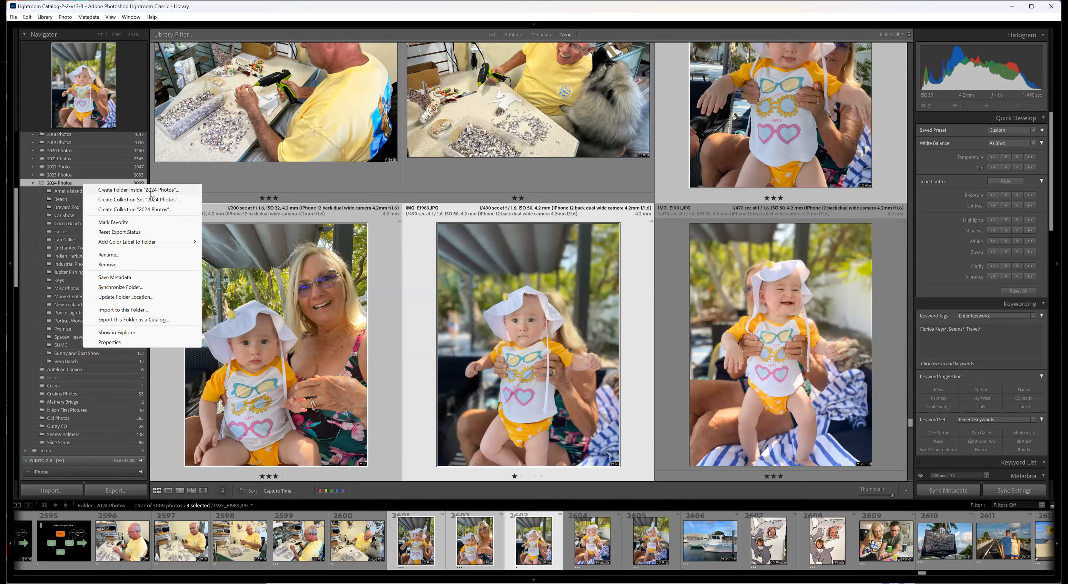
pyautogui.click(305, 180)
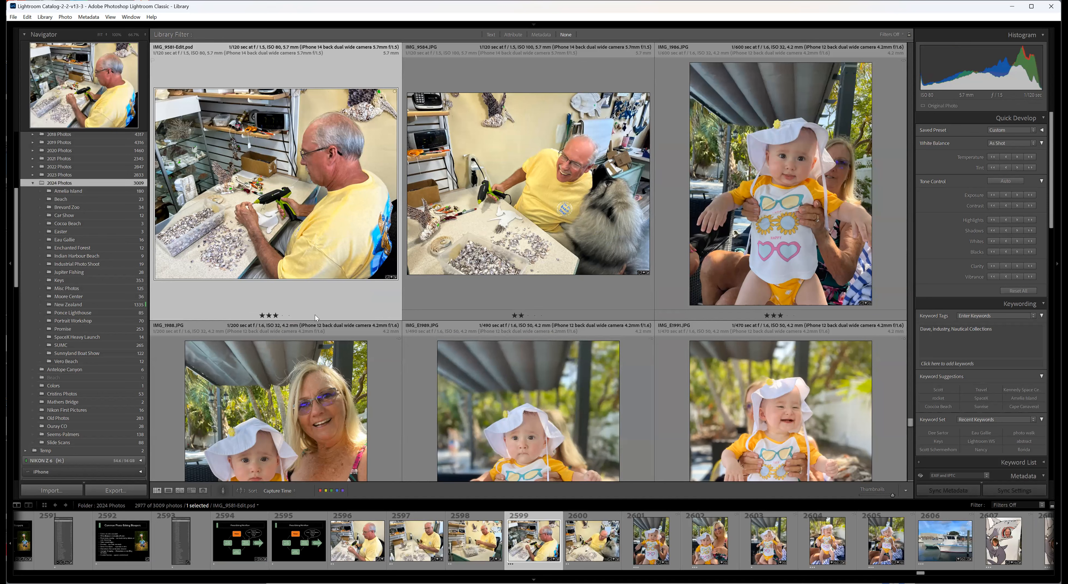
pyautogui.rightClick(71, 184)
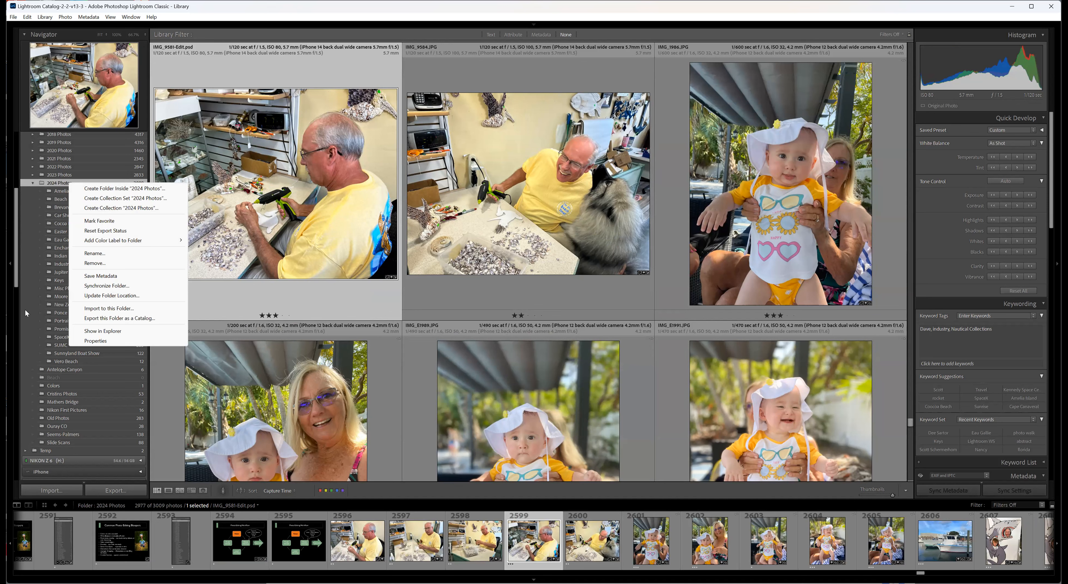
pyautogui.click(275, 297)
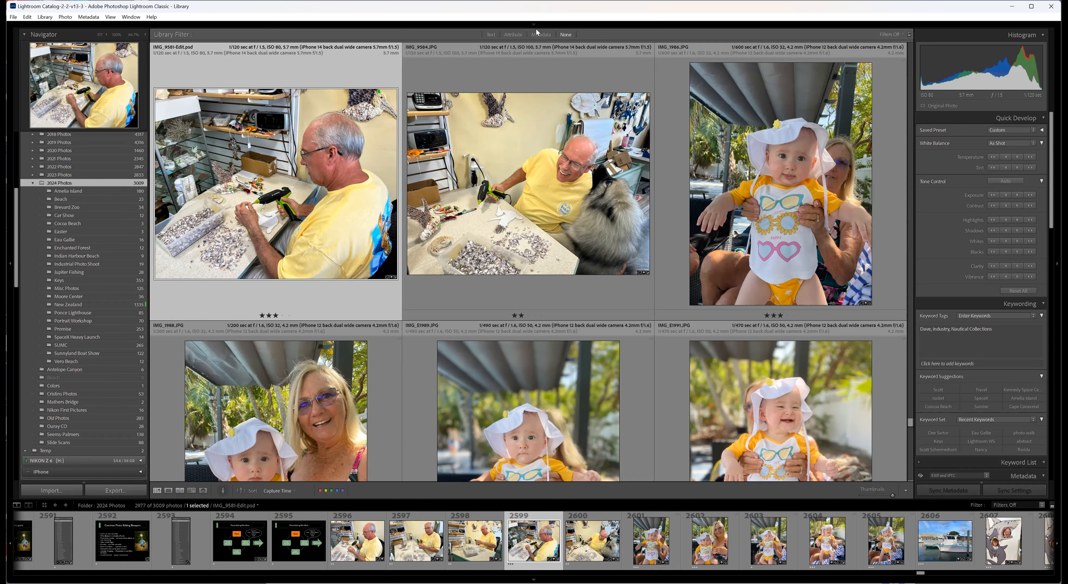
# Start a new photo import and expand the OS (C:) drive among the sources.
pyautogui.scroll(5, 676, 163)
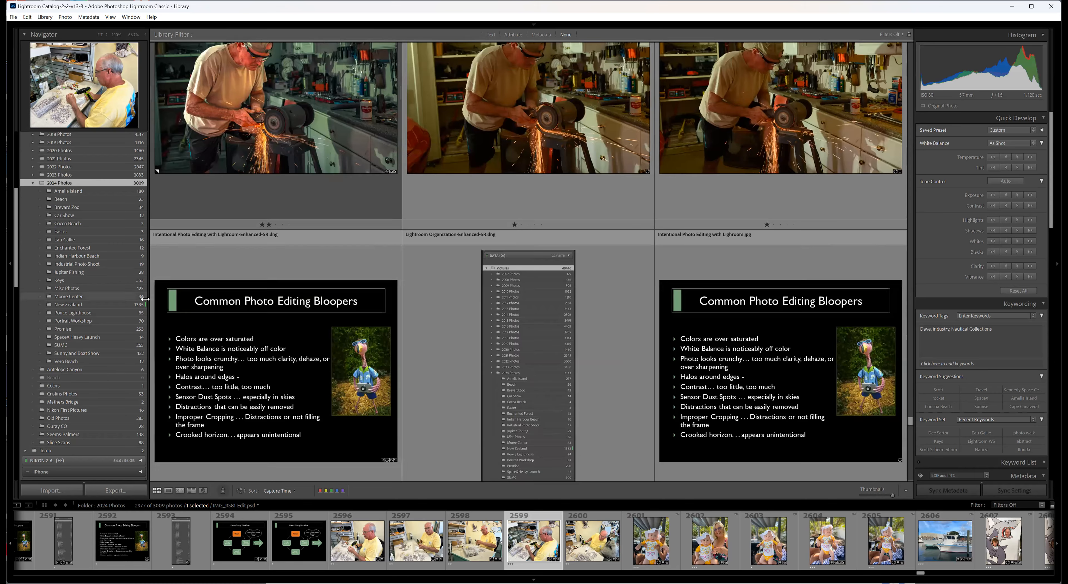
pyautogui.scroll(-4, 238, 330)
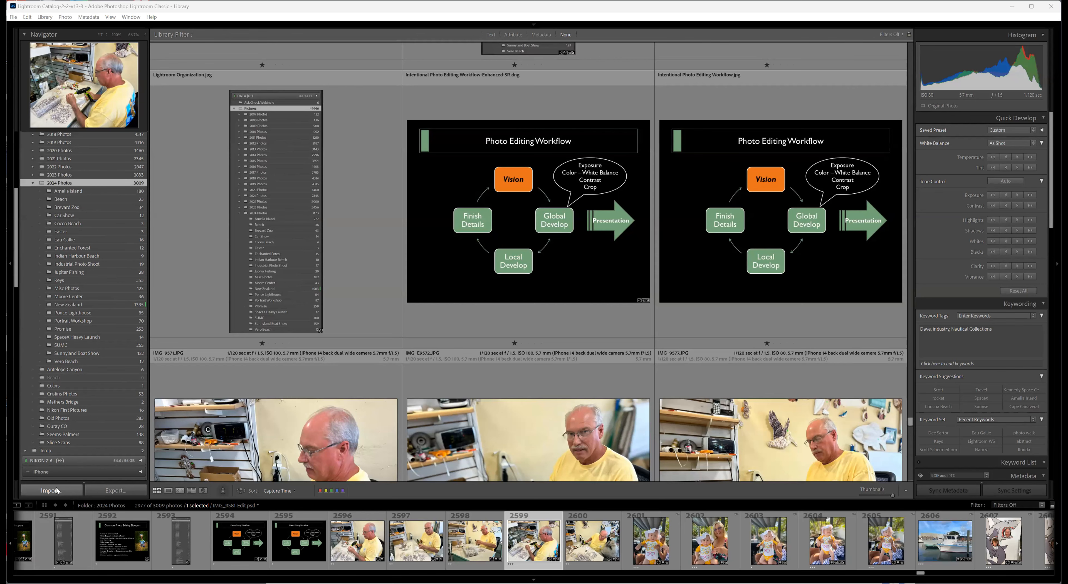
pyautogui.hotkey('ctrl', 'shift', 'i')
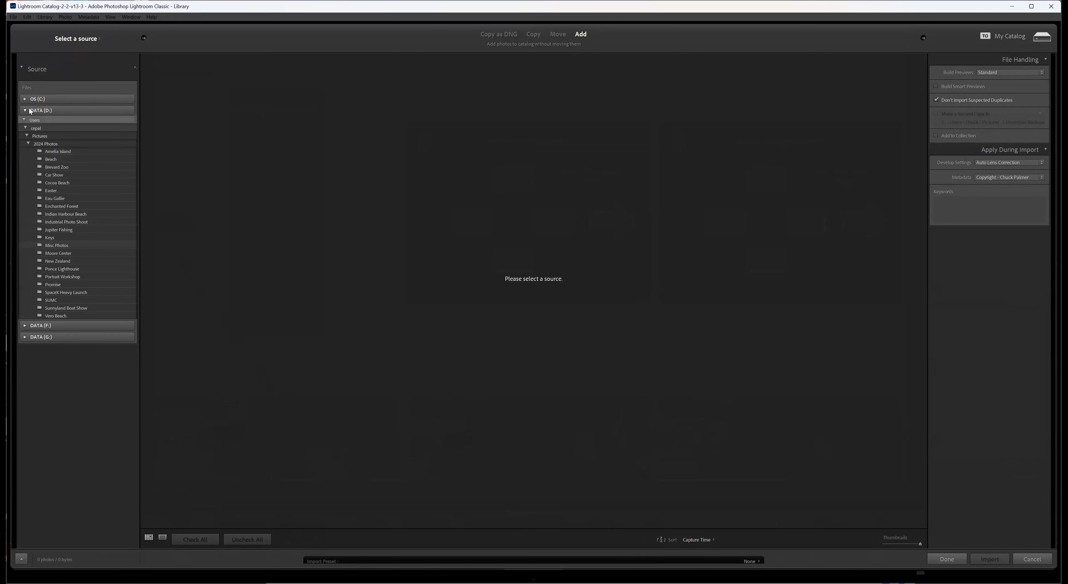
pyautogui.click(25, 99)
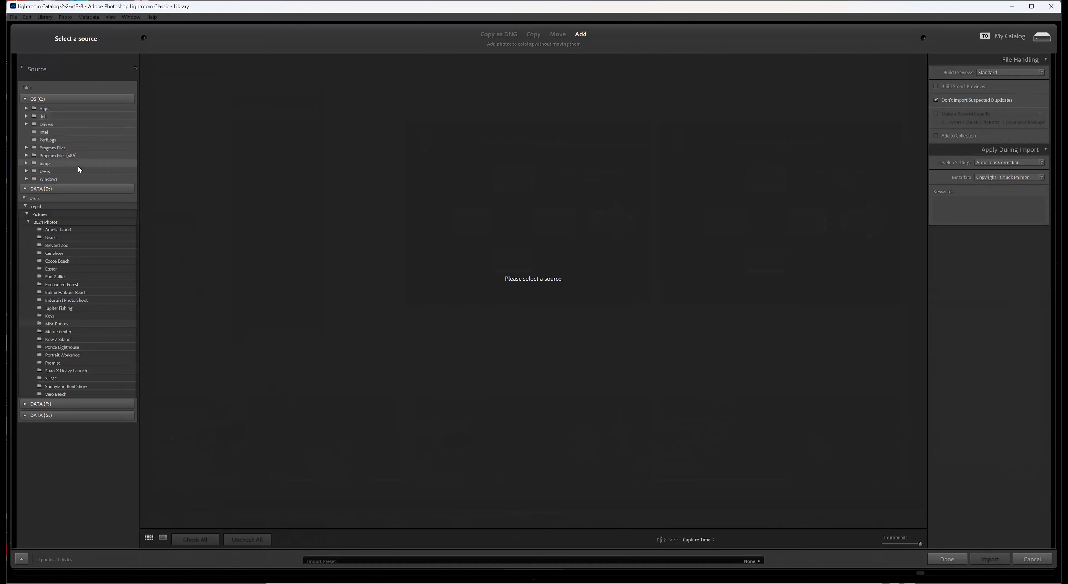